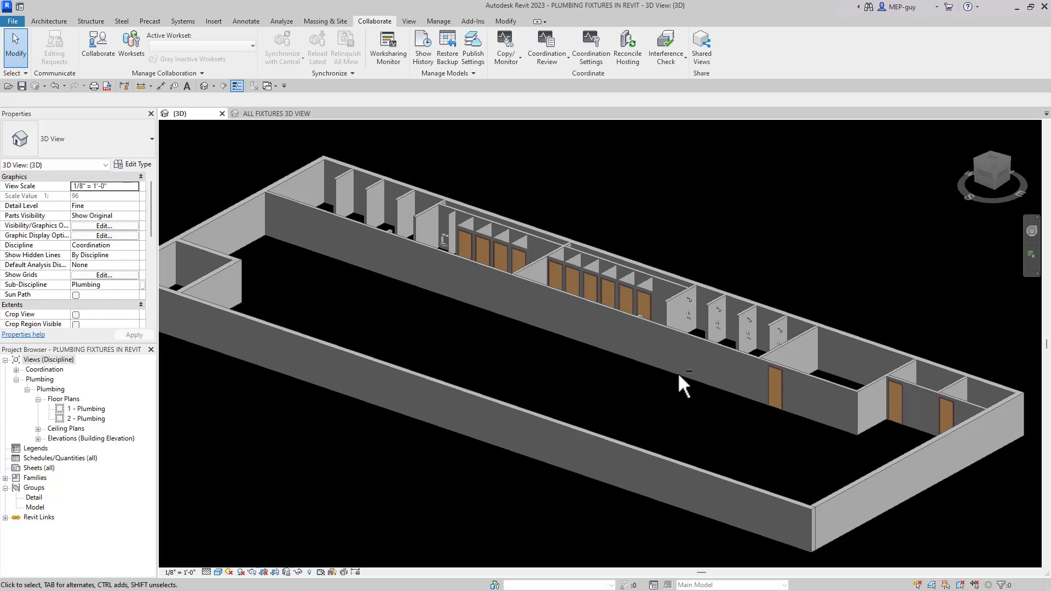
Copy the MEP Guy Custom Fixtures model group from the fixture warehouse's ALL FIXTURES 3D VIEW to the clipboard
{"action": "mouse_move", "coordinate": [678, 373]}
{"action": "middle_mouse_down", "text": "shift"}
{"action": "mouse_move", "coordinate": [537, 462]}
{"action": "mouse_move", "coordinate": [493, 451]}
{"action": "mouse_move", "coordinate": [555, 402]}
{"action": "mouse_move", "coordinate": [708, 406]}
{"action": "mouse_move", "coordinate": [715, 392]}
{"action": "mouse_move", "coordinate": [690, 372]}
{"action": "middle_mouse_up", "text": "shift"}
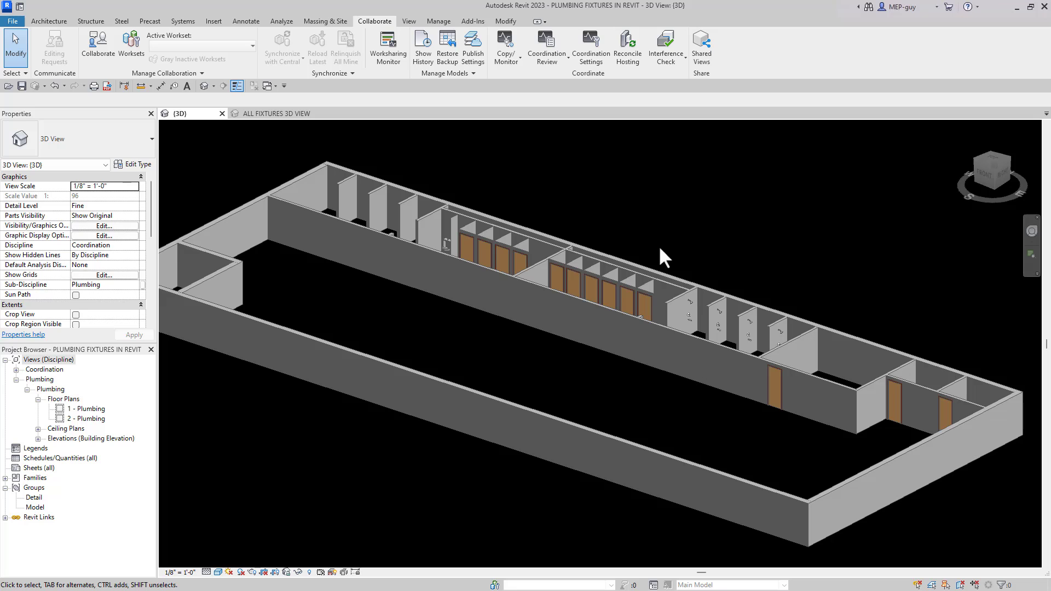
{"action": "left_click", "coordinate": [274, 113]}
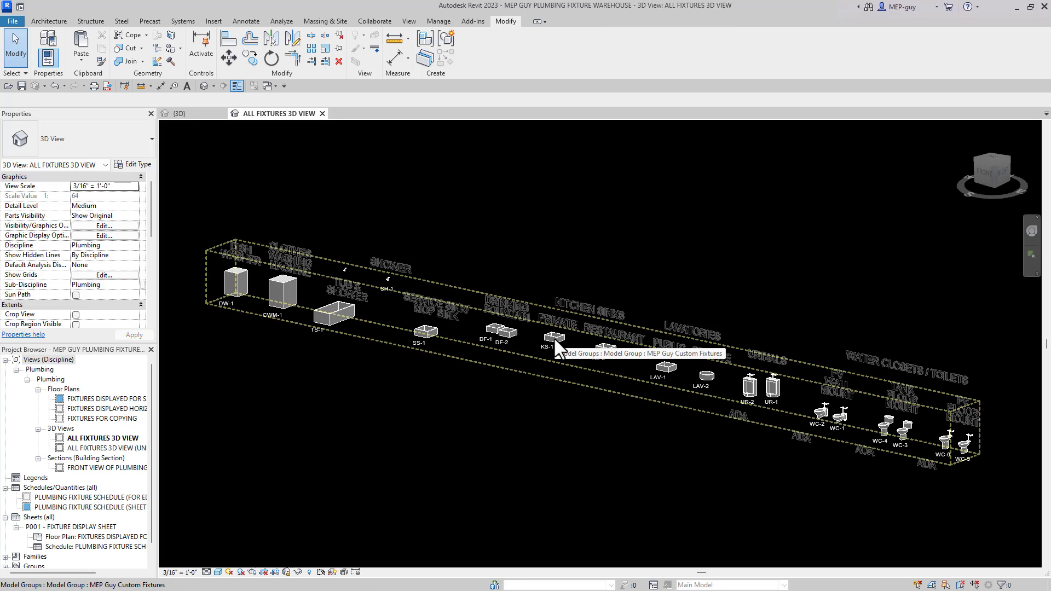
{"action": "left_click", "coordinate": [555, 339]}
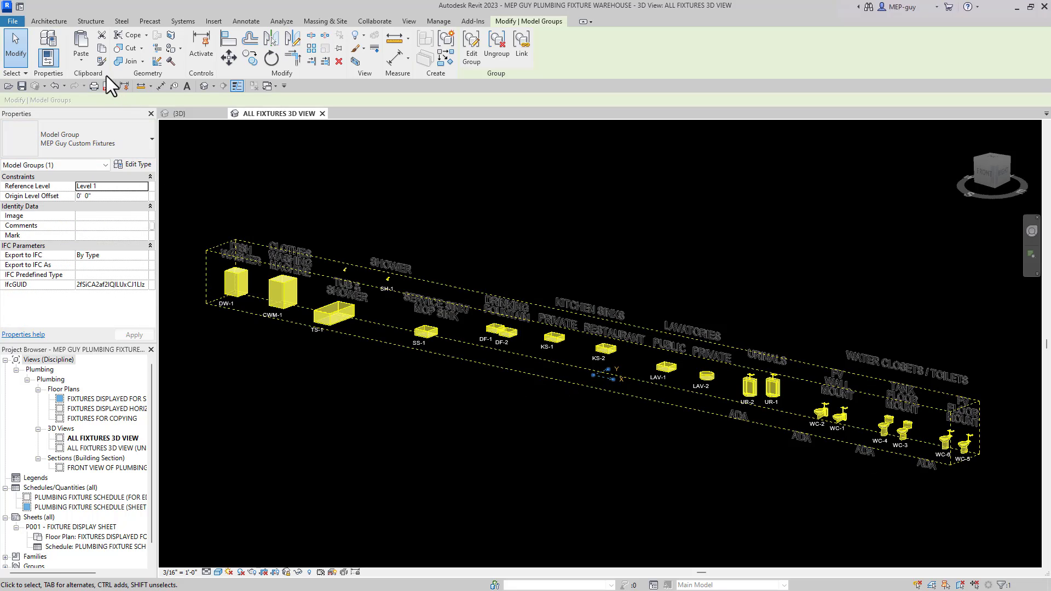
{"action": "left_click", "coordinate": [102, 49]}
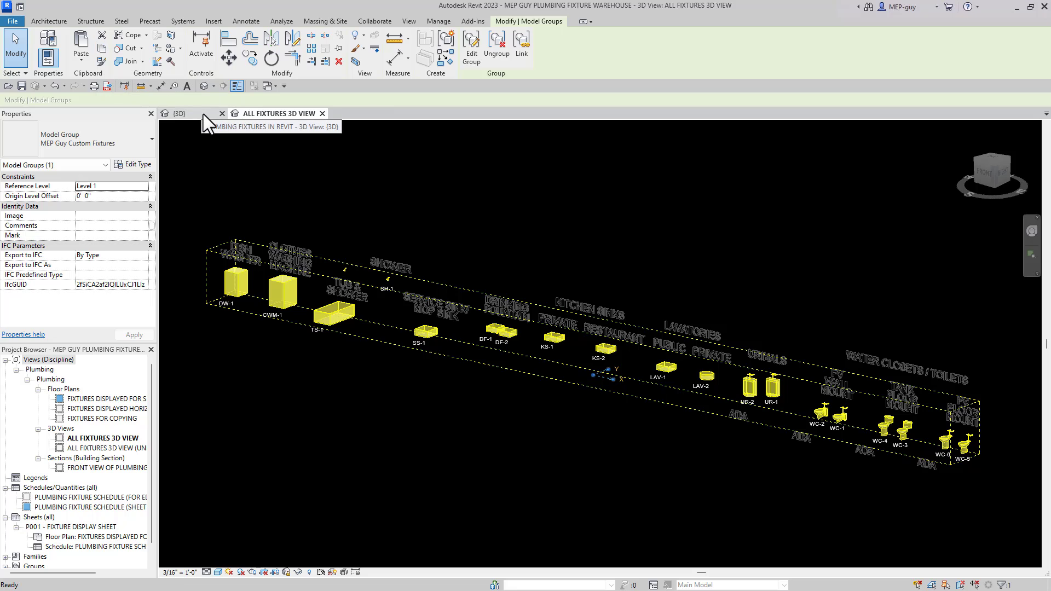
In the {3D} view of the PLUMBING FIXTURES IN REVIT project, set the discipline to Plumbing and turn off the section box
{"action": "left_click", "coordinate": [203, 114]}
{"action": "scroll", "coordinate": [92, 271], "scroll_direction": "down", "scroll_amount": 3}
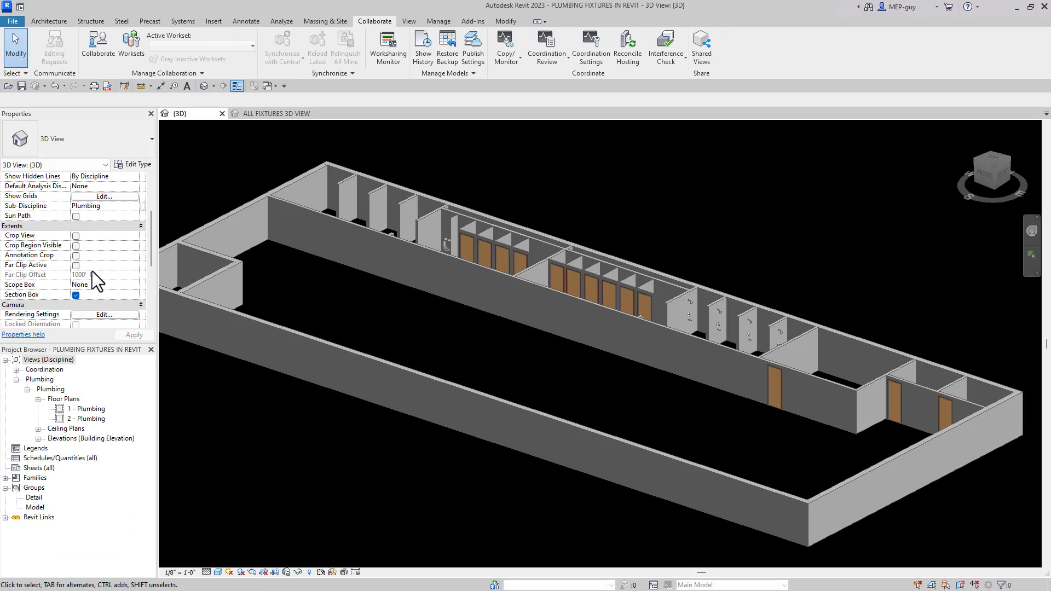
{"action": "scroll", "coordinate": [111, 268], "scroll_direction": "up", "scroll_amount": 3}
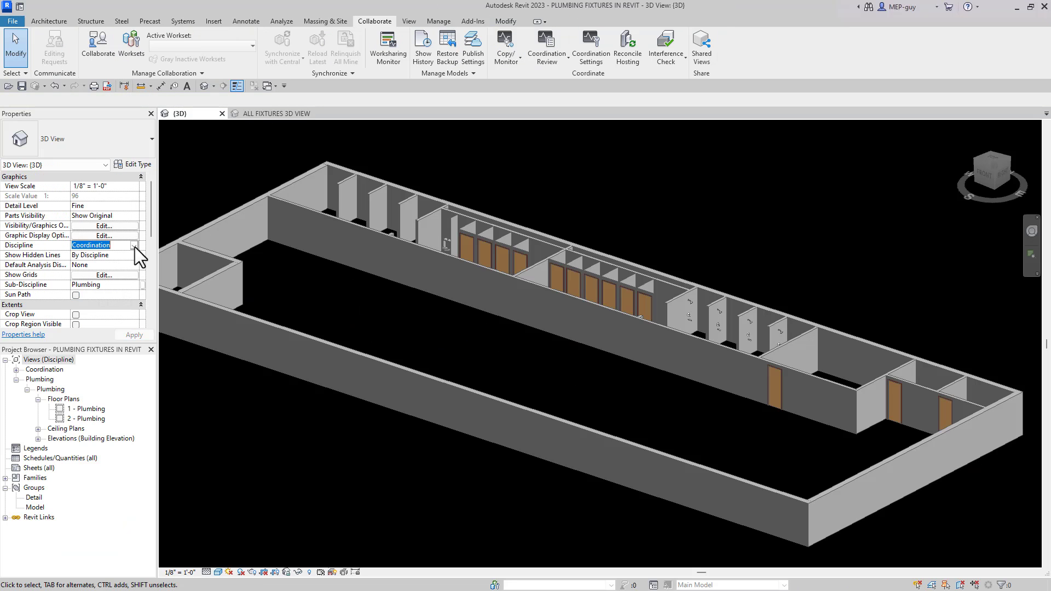
{"action": "left_click", "coordinate": [134, 246]}
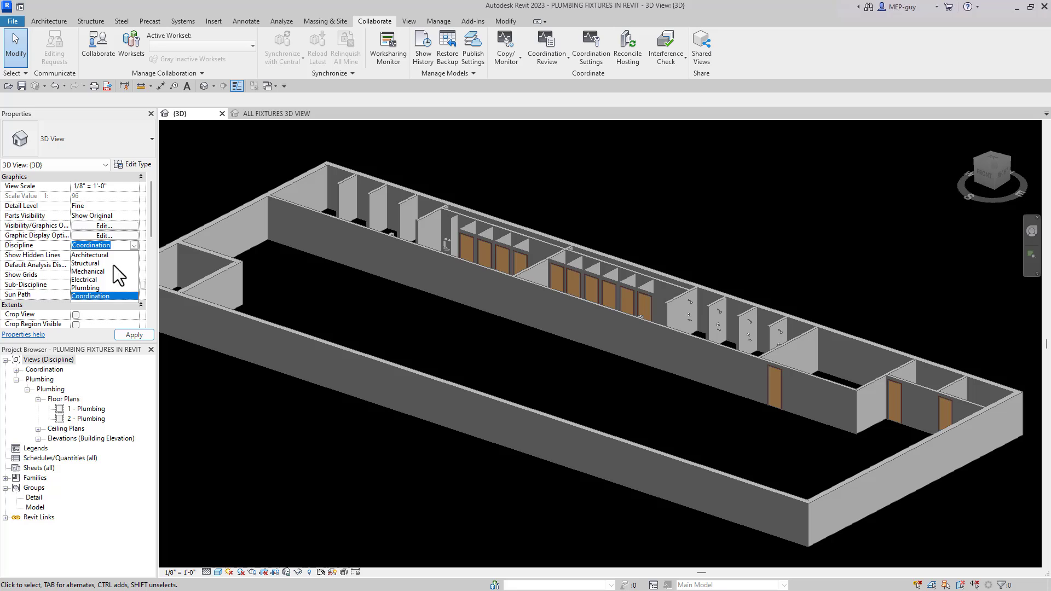
{"action": "left_click", "coordinate": [94, 287]}
{"action": "scroll", "coordinate": [287, 337], "scroll_direction": "down", "scroll_amount": 1}
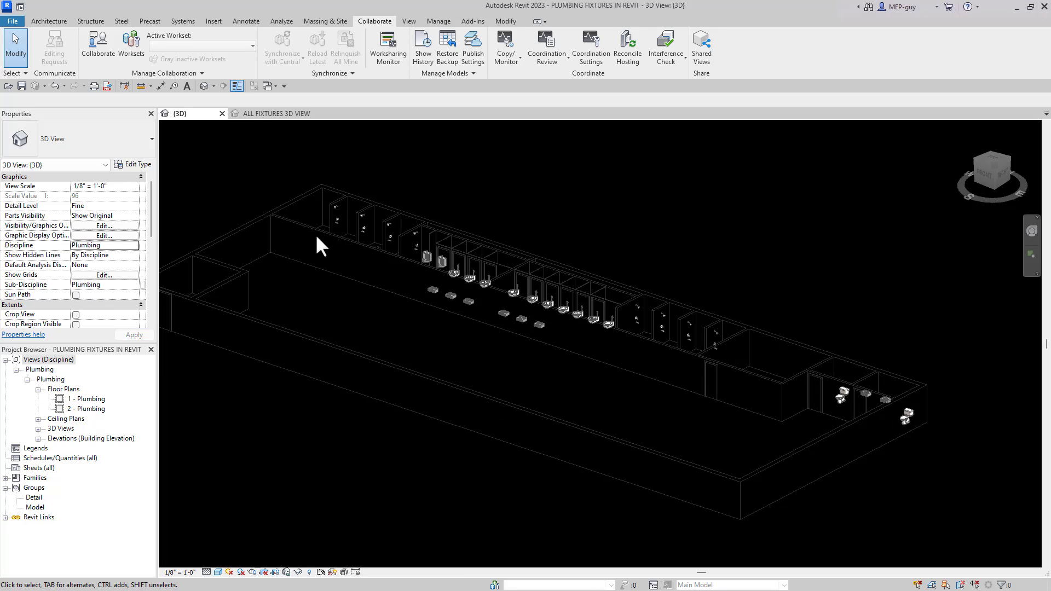
{"action": "scroll", "coordinate": [81, 267], "scroll_direction": "down", "scroll_amount": 4}
{"action": "left_click", "coordinate": [78, 267]}
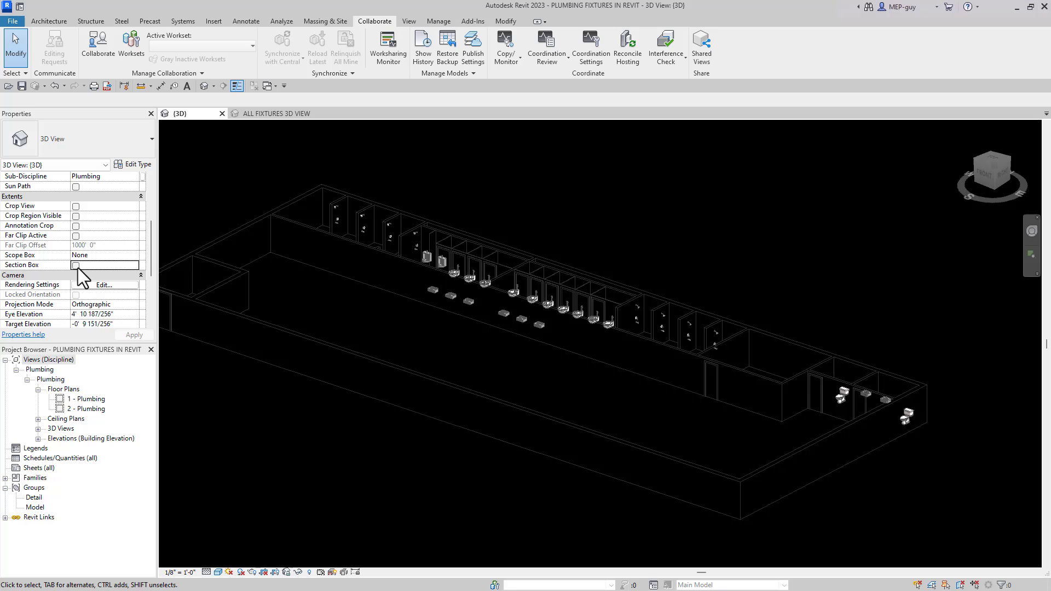
Paste the copied fixture group into the {3D} view near the long front wall and finish the paste
{"action": "key", "text": "ctrl+v"}
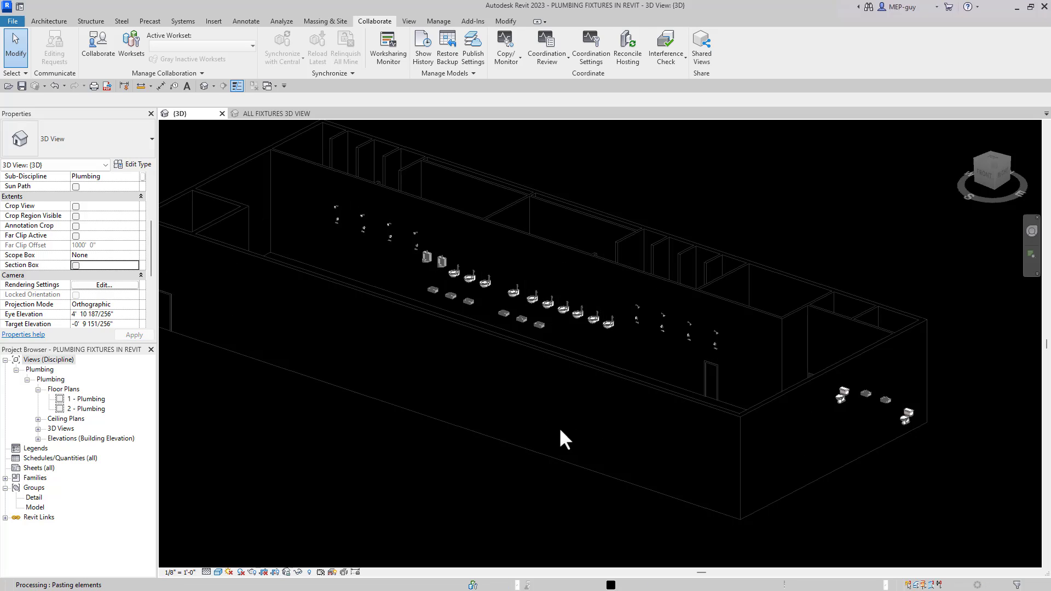
{"action": "left_click", "coordinate": [510, 368]}
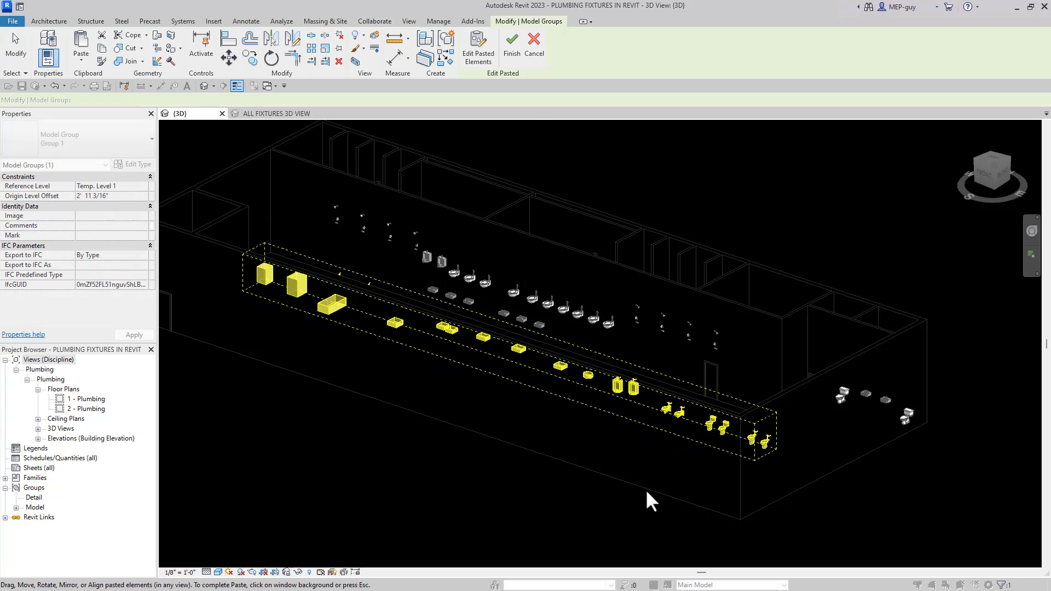
{"action": "left_click", "coordinate": [646, 491]}
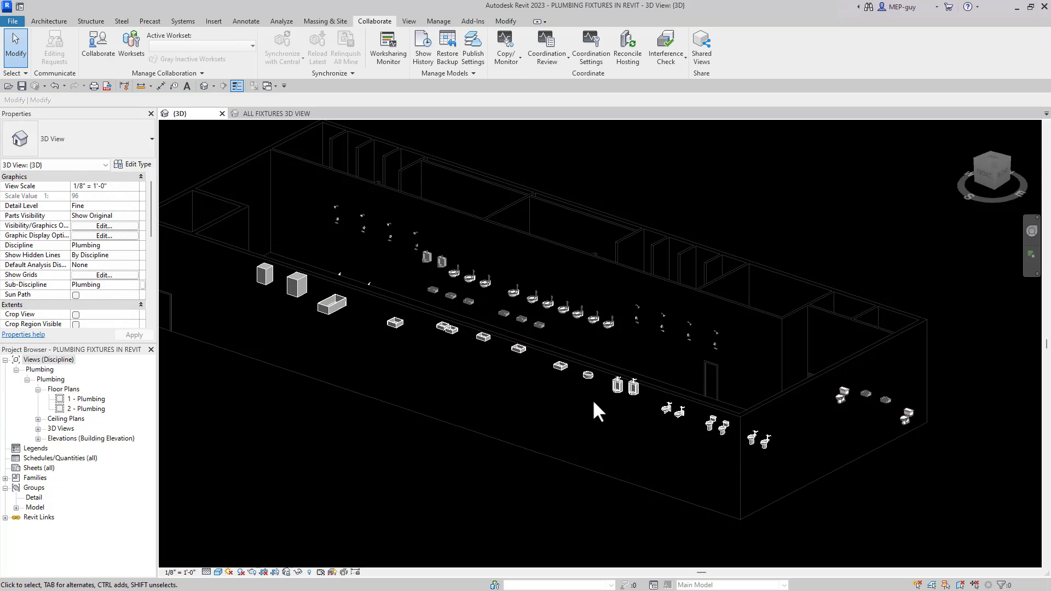
Delete the pasted MEP Guy Custom Fixtures group from the model
{"action": "left_click", "coordinate": [619, 386]}
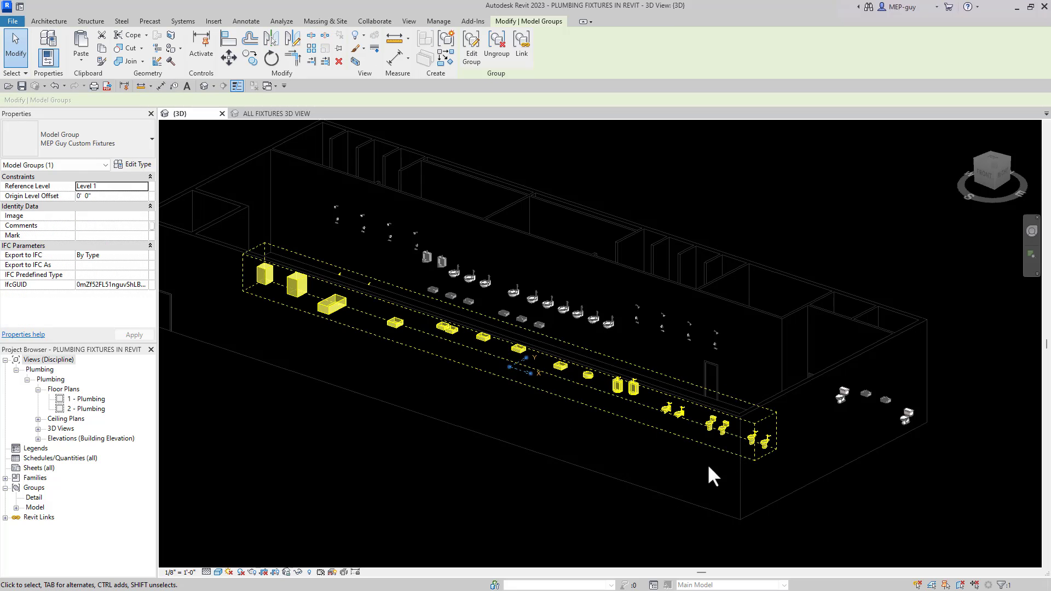
{"action": "left_click", "coordinate": [617, 504]}
{"action": "scroll", "coordinate": [590, 502], "scroll_direction": "down", "scroll_amount": 2}
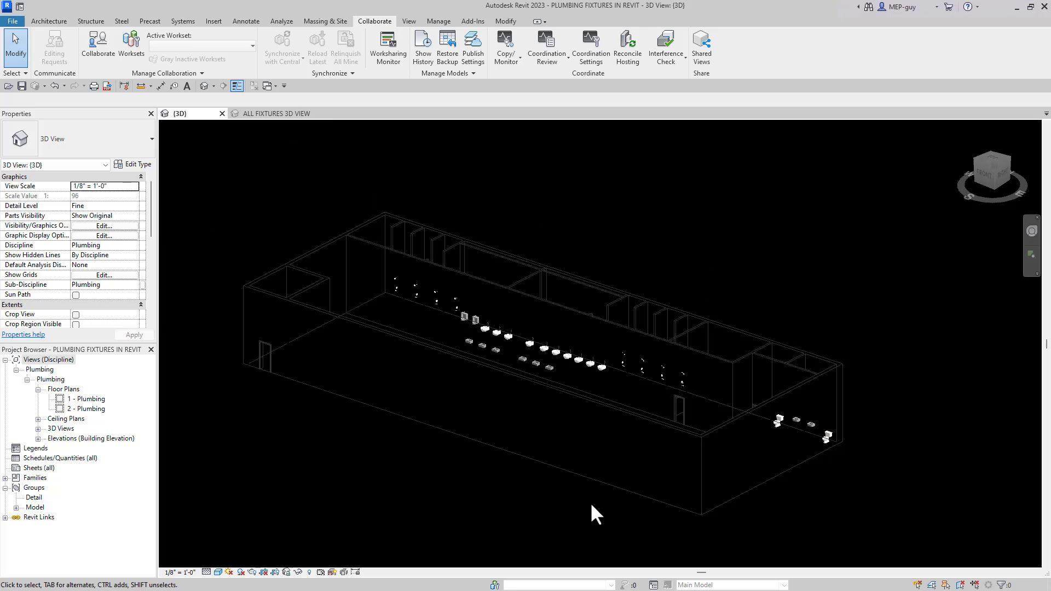
{"action": "scroll", "coordinate": [538, 390], "scroll_direction": "up", "scroll_amount": 1}
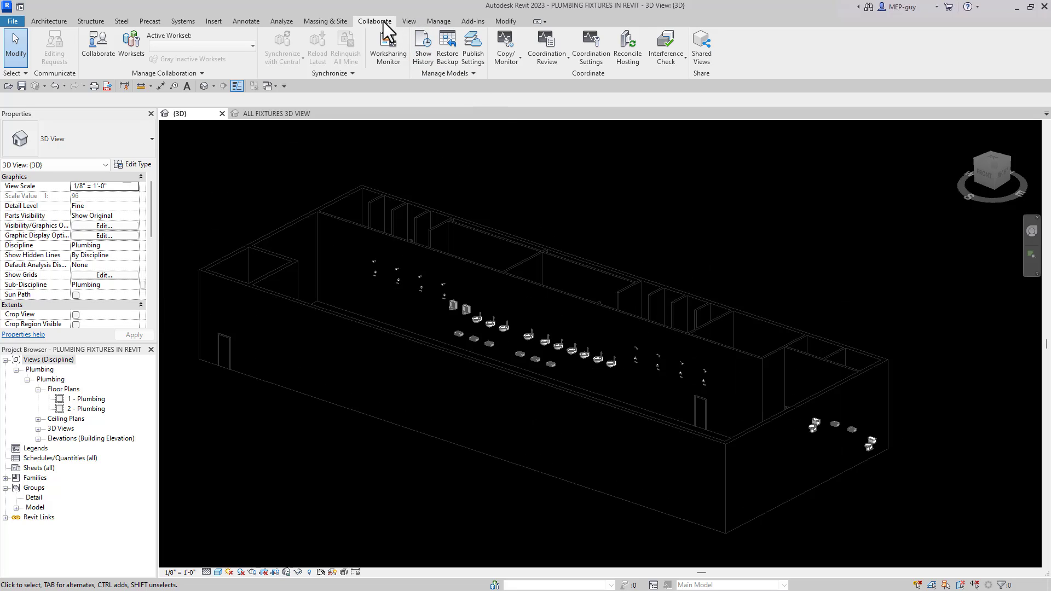
Start Copy/Monitor on the current project and batch copy the fixtures of the linked architectural model with the current type mapping
{"action": "left_click", "coordinate": [505, 48]}
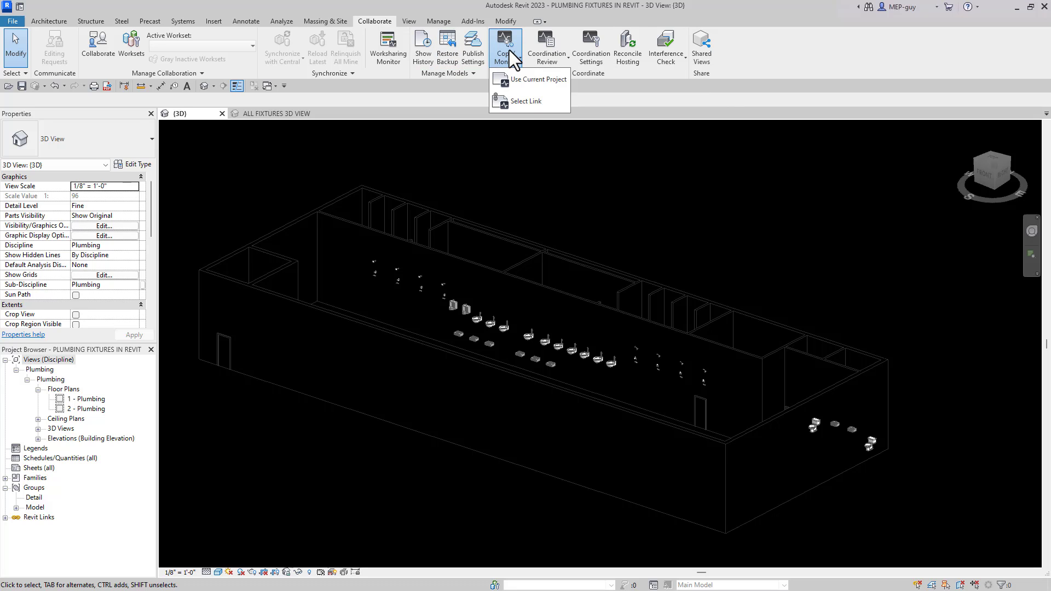
{"action": "left_click", "coordinate": [518, 81]}
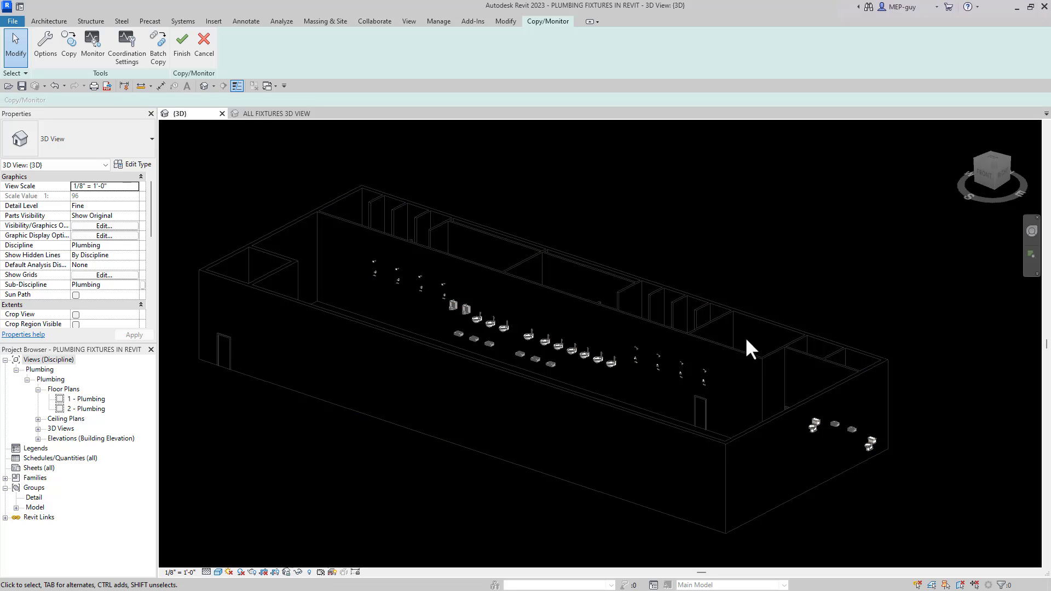
{"action": "left_click", "coordinate": [157, 48]}
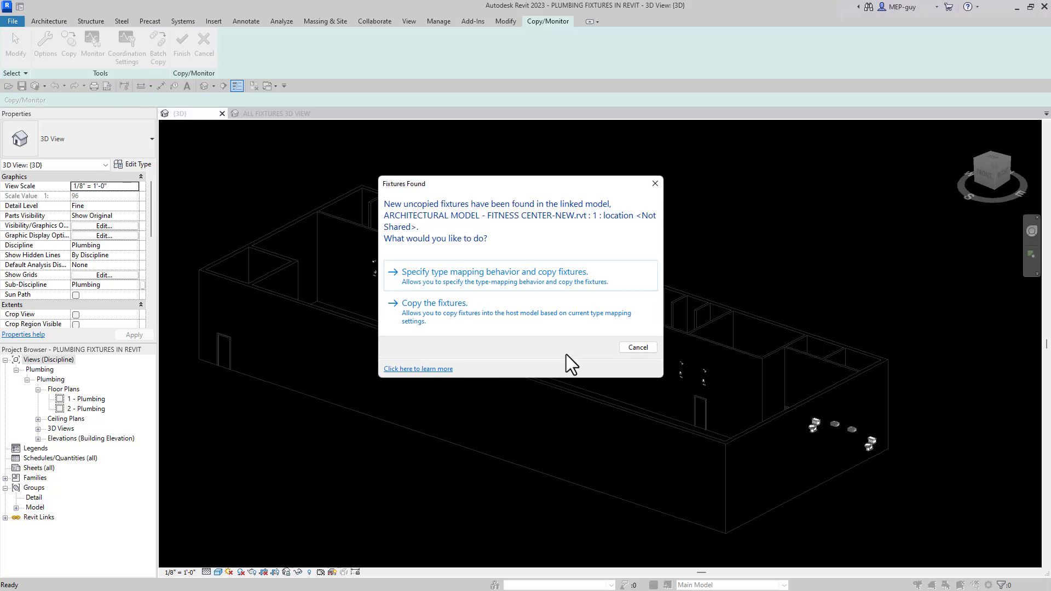
{"action": "left_click", "coordinate": [452, 306]}
{"action": "left_click", "coordinate": [524, 293]}
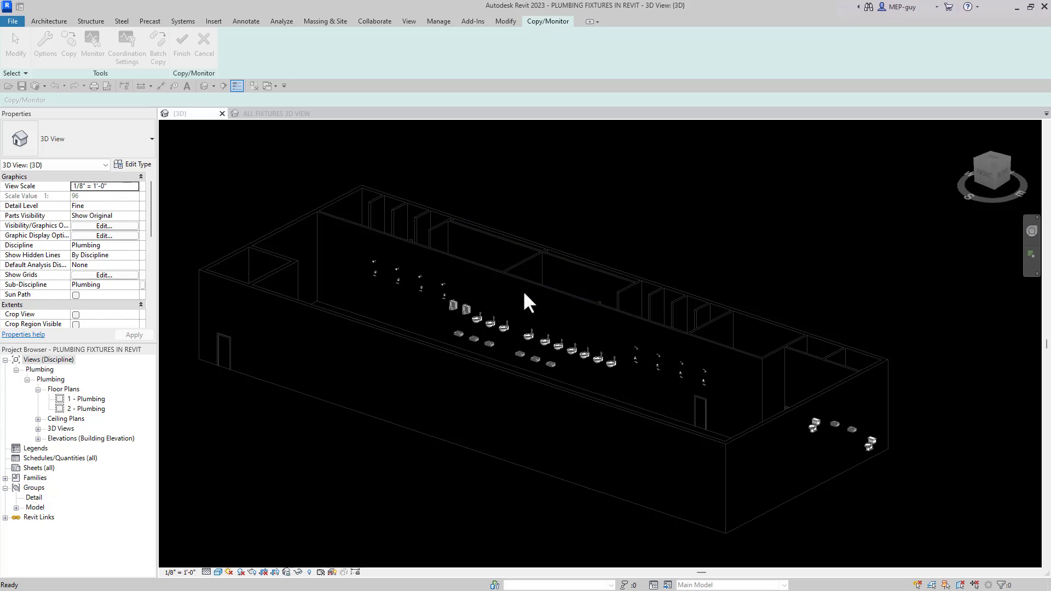
Check the copied toilets and lavatories in the two small end restrooms against the linked ones and finish Copy/Monitor
{"action": "scroll", "coordinate": [887, 452], "scroll_direction": "up", "scroll_amount": 7}
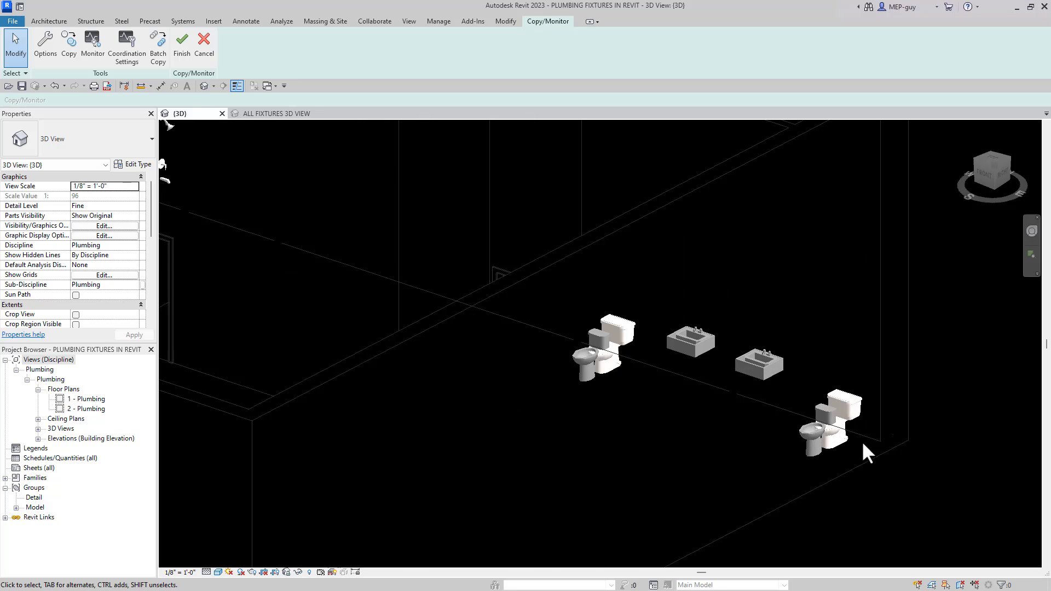
{"action": "scroll", "coordinate": [863, 444], "scroll_direction": "up", "scroll_amount": 3}
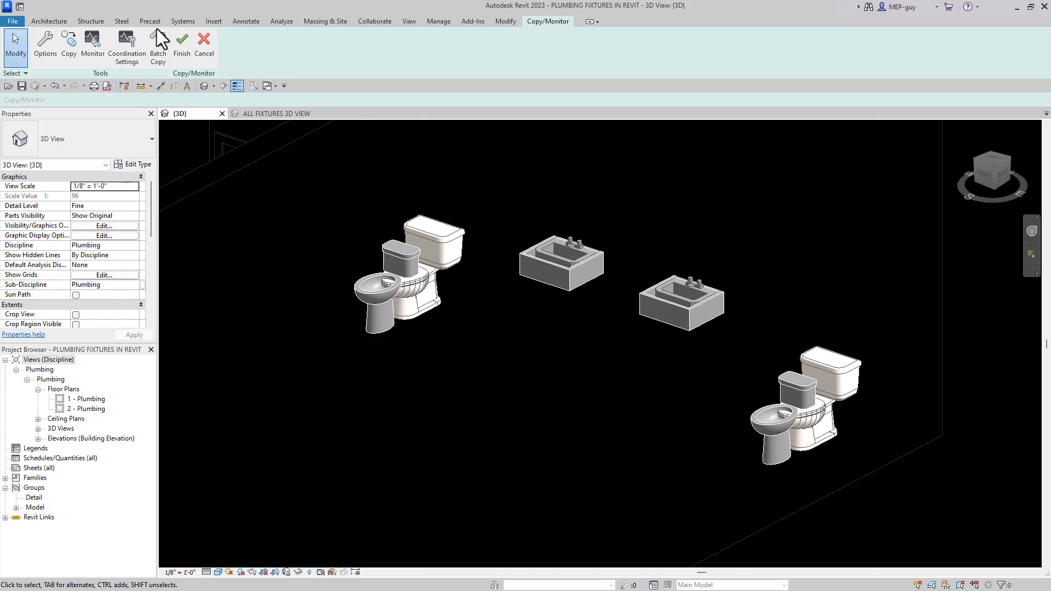
{"action": "scroll", "coordinate": [698, 435], "scroll_direction": "down", "scroll_amount": 4}
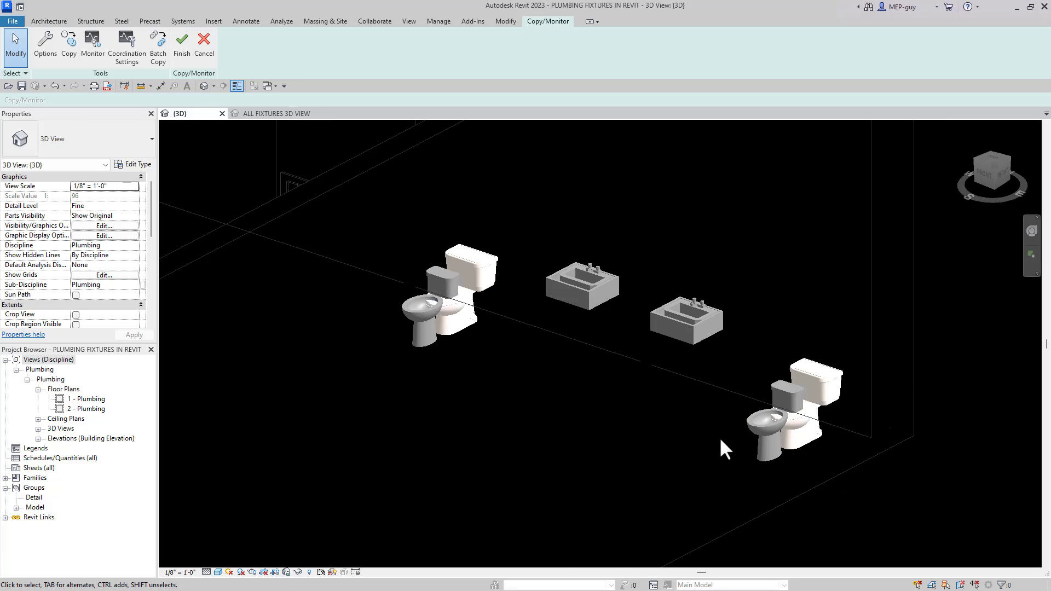
{"action": "left_click", "coordinate": [180, 35]}
{"action": "scroll", "coordinate": [832, 446], "scroll_direction": "down", "scroll_amount": 5}
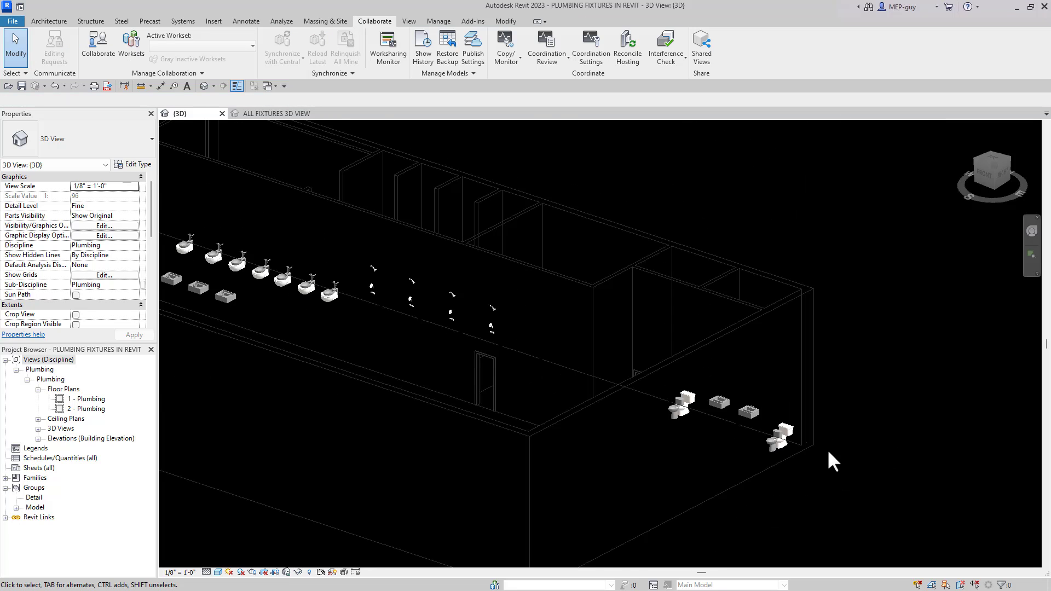
Open the 1 - Plumbing floor plan at the two small restrooms in the building's upper corner
{"action": "double_click", "coordinate": [97, 398]}
{"action": "scroll", "coordinate": [770, 267], "scroll_direction": "up", "scroll_amount": 5}
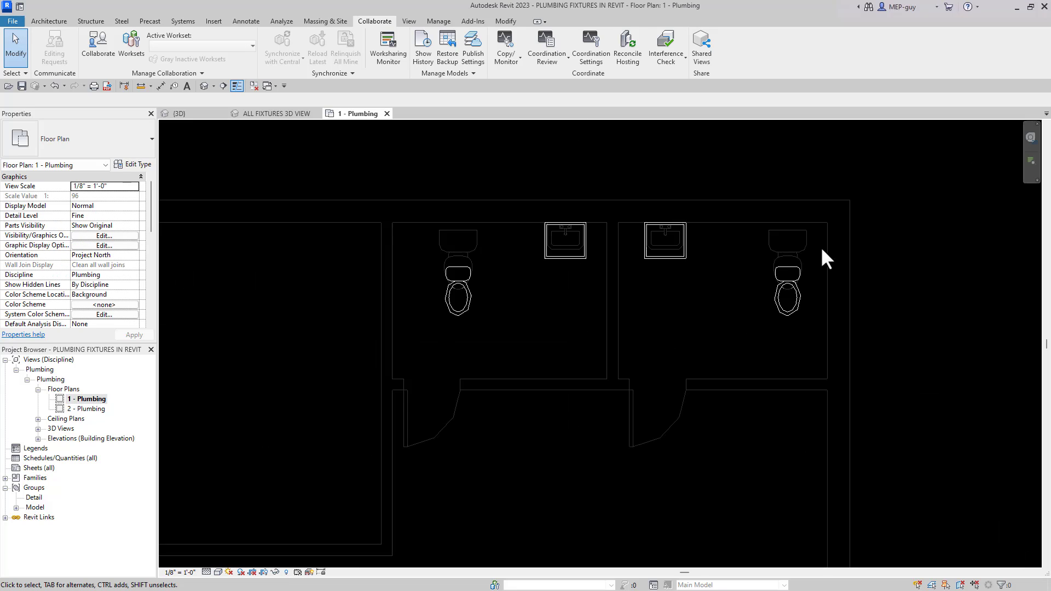
{"action": "scroll", "coordinate": [821, 252], "scroll_direction": "up", "scroll_amount": 2}
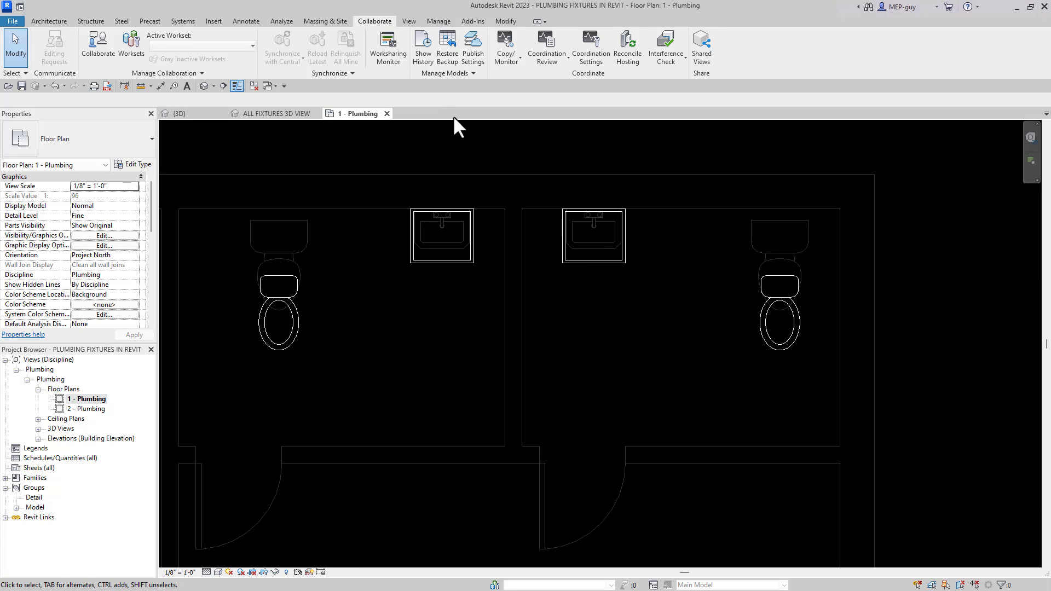
{"action": "left_click", "coordinate": [409, 20]}
Align the tank backs of the copied toilets in both small restrooms with the tank backs of the linked architectural toilets
{"action": "key", "text": "a"}
{"action": "key", "text": "l"}
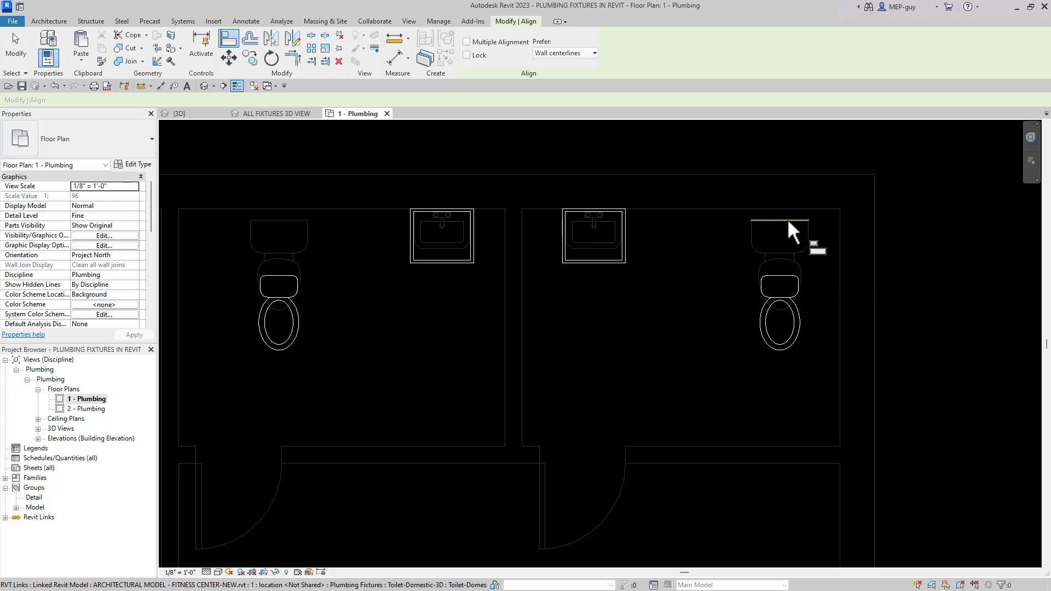
{"action": "left_click", "coordinate": [787, 220]}
{"action": "left_click", "coordinate": [790, 278]}
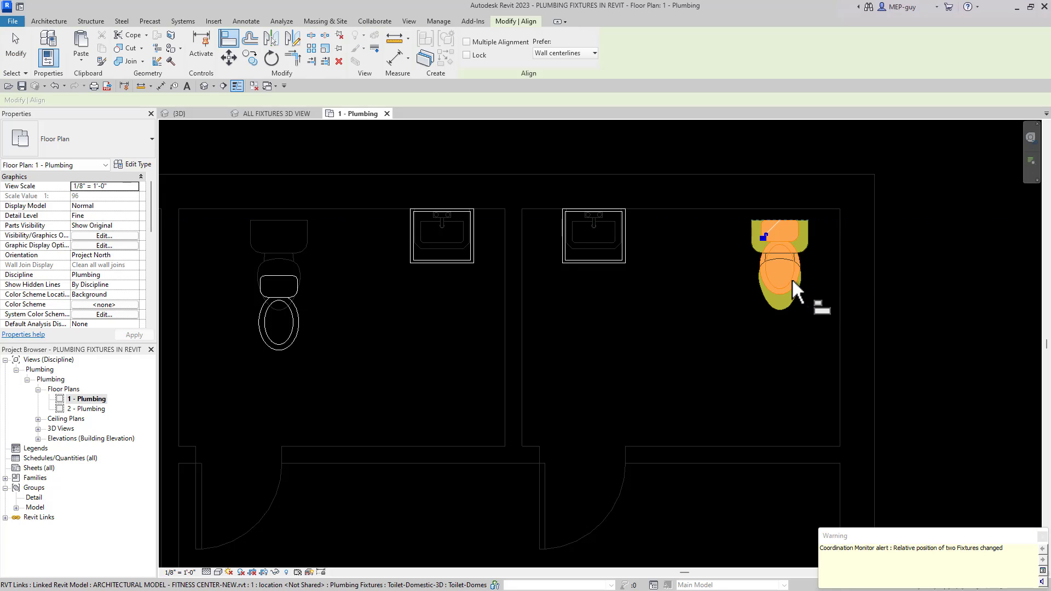
{"action": "left_click", "coordinate": [287, 220]}
{"action": "left_click", "coordinate": [287, 284]}
{"action": "scroll", "coordinate": [666, 326], "scroll_direction": "down", "scroll_amount": 5}
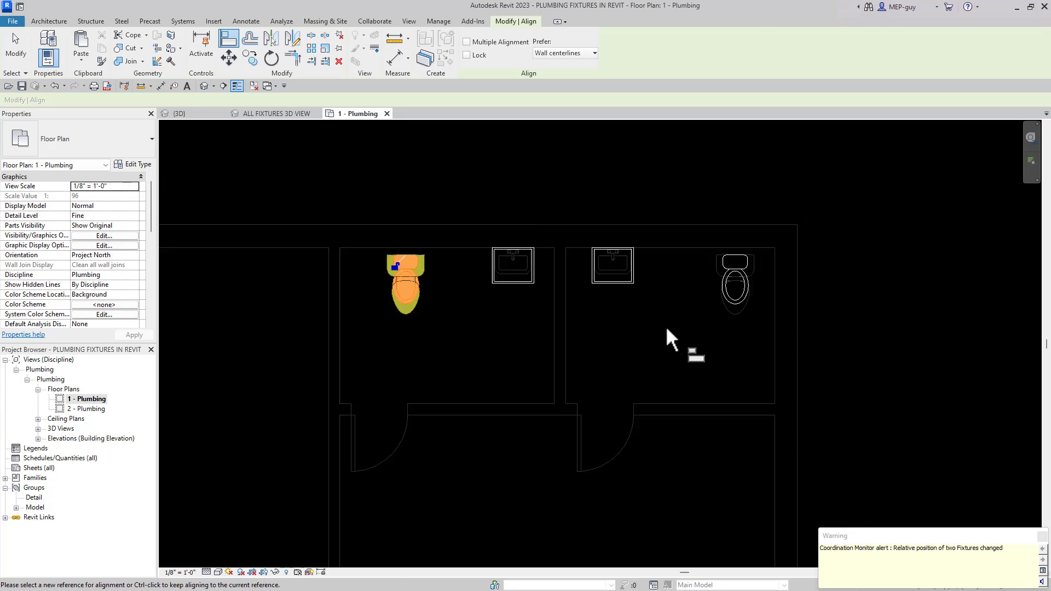
{"action": "key", "text": "Escape"}
{"action": "key", "text": "Escape"}
Select all plumbing fixtures across the floor plan to review what was copied, and clear the selection
{"action": "scroll", "coordinate": [825, 367], "scroll_direction": "up", "scroll_amount": 2}
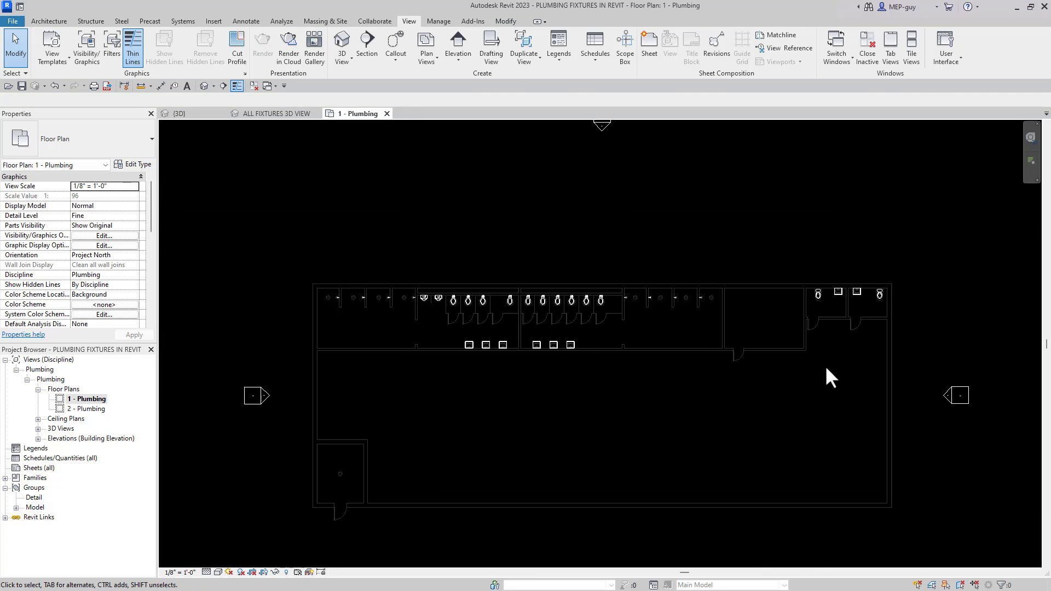
{"action": "left_click_drag", "start_coordinate": [194, 219], "coordinate": [940, 366]}
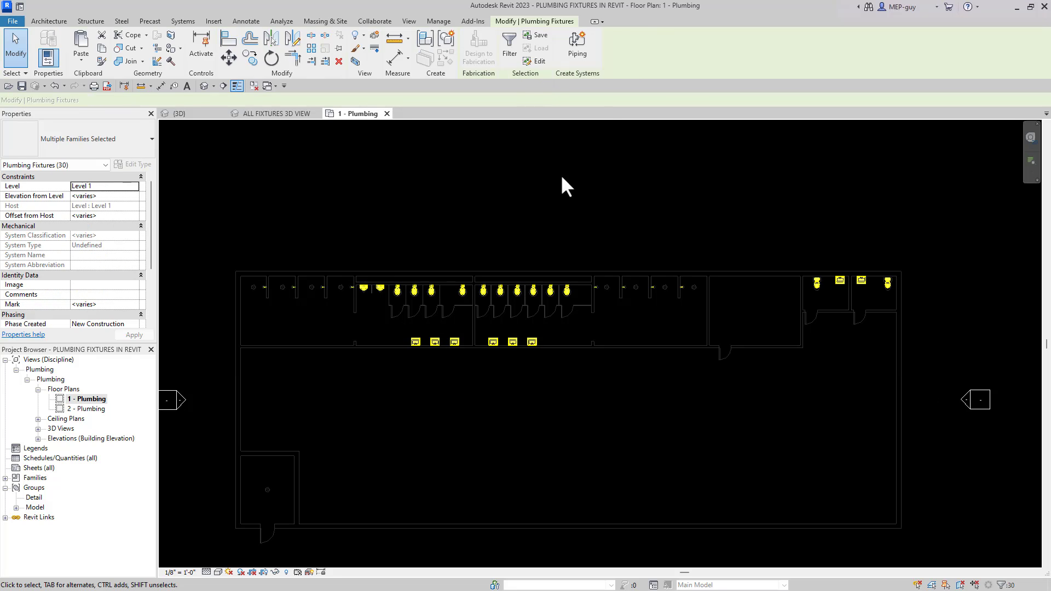
{"action": "left_click", "coordinate": [604, 244]}
{"action": "middle_click_drag", "start_coordinate": [747, 394], "coordinate": [727, 376]}
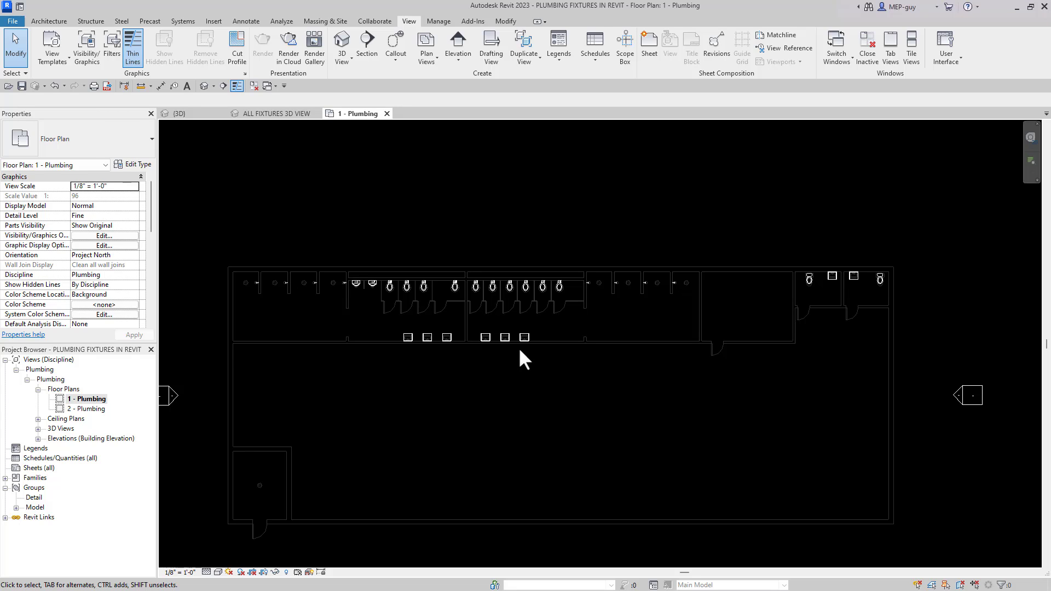
{"action": "middle_click_drag", "start_coordinate": [518, 347], "coordinate": [559, 383]}
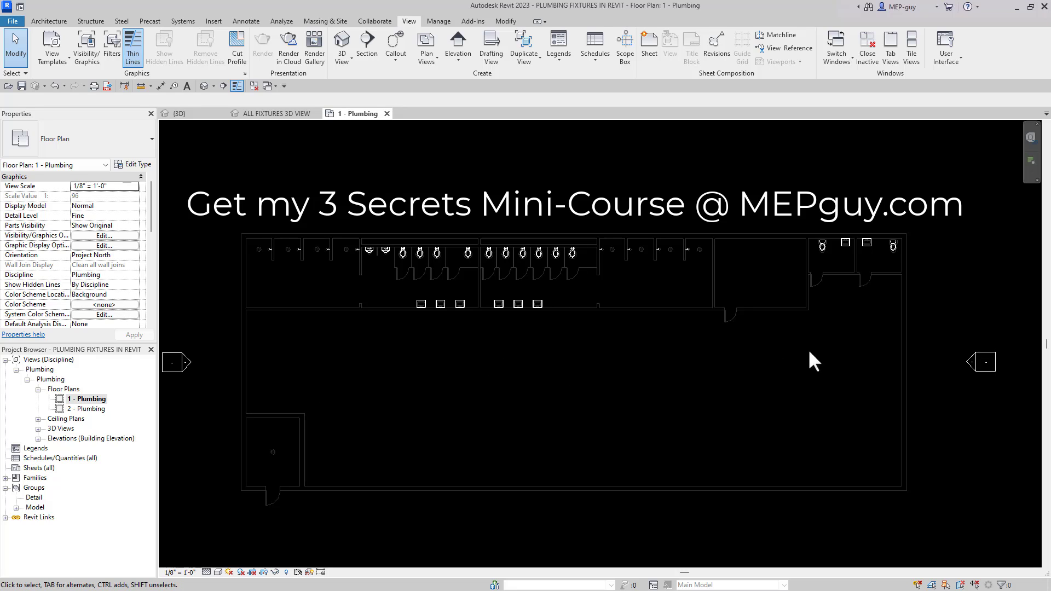
Close the fixture warehouse's ALL FIXTURES 3D VIEW and return to the small restrooms in the 1 - Plumbing plan
{"action": "left_click", "coordinate": [318, 114]}
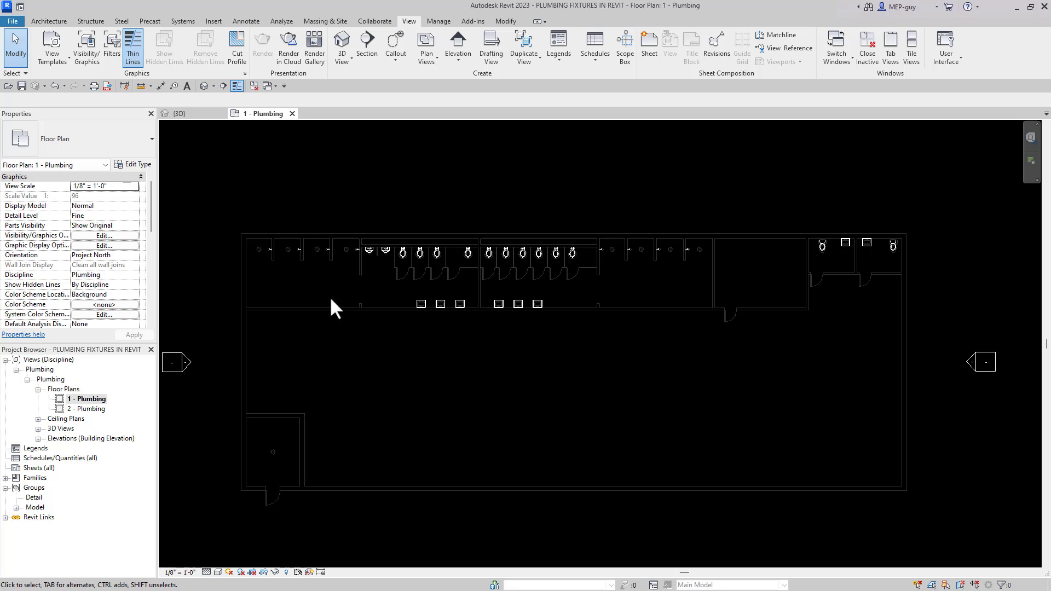
{"action": "scroll", "coordinate": [861, 254], "scroll_direction": "up", "scroll_amount": 5}
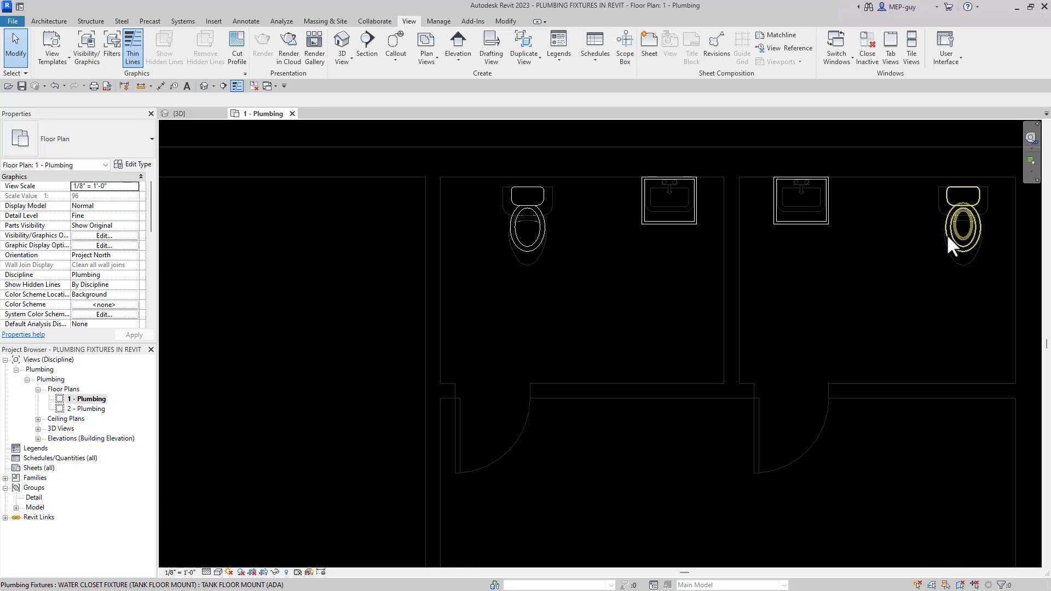
{"action": "scroll", "coordinate": [805, 273], "scroll_direction": "down", "scroll_amount": 2}
{"action": "scroll", "coordinate": [763, 305], "scroll_direction": "up", "scroll_amount": 2}
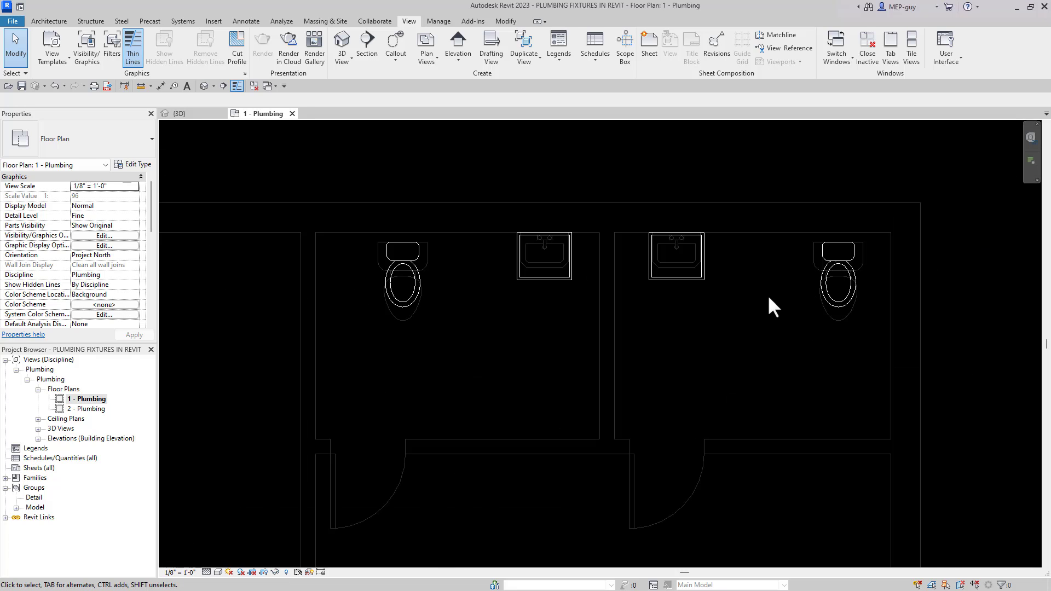
Set the linked model's display in the 1 - Plumbing plan to Custom, and its model categories to Custom as well
{"action": "key", "text": "v"}
{"action": "key", "text": "g"}
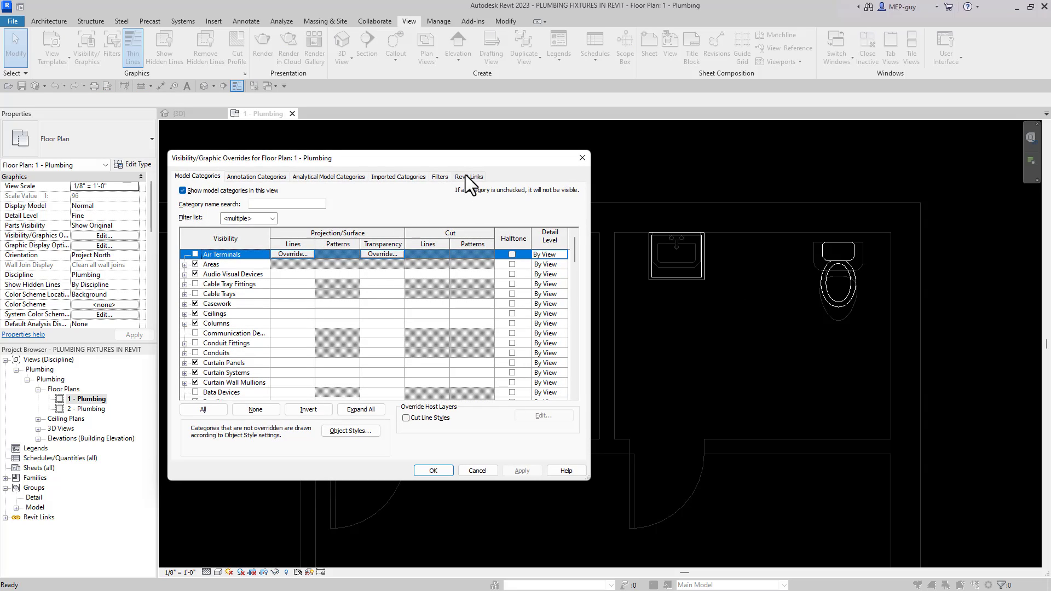
{"action": "left_click", "coordinate": [467, 176]}
{"action": "left_click", "coordinate": [449, 225]}
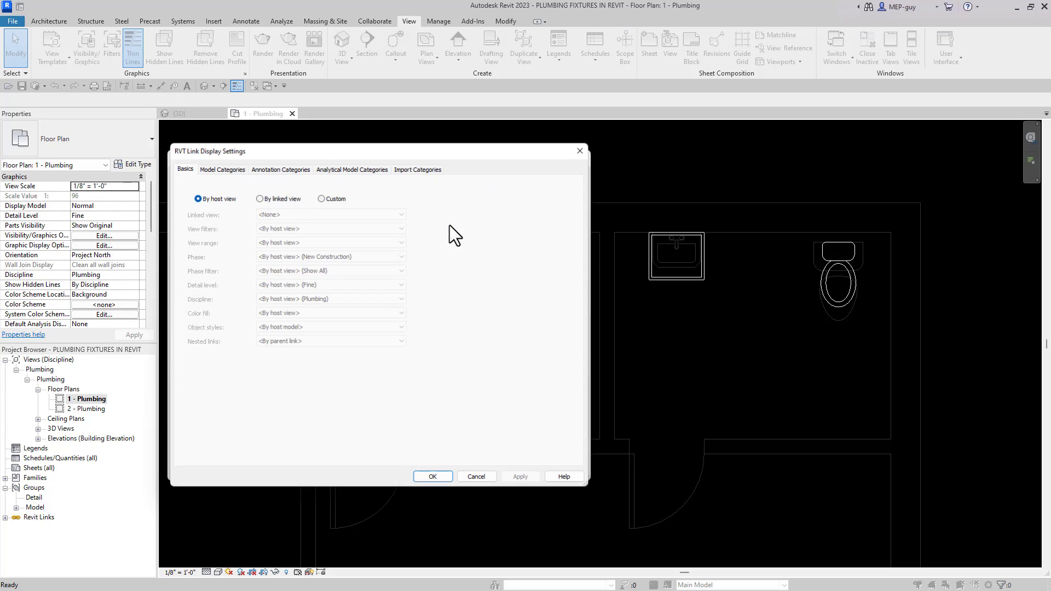
{"action": "left_click", "coordinate": [321, 198]}
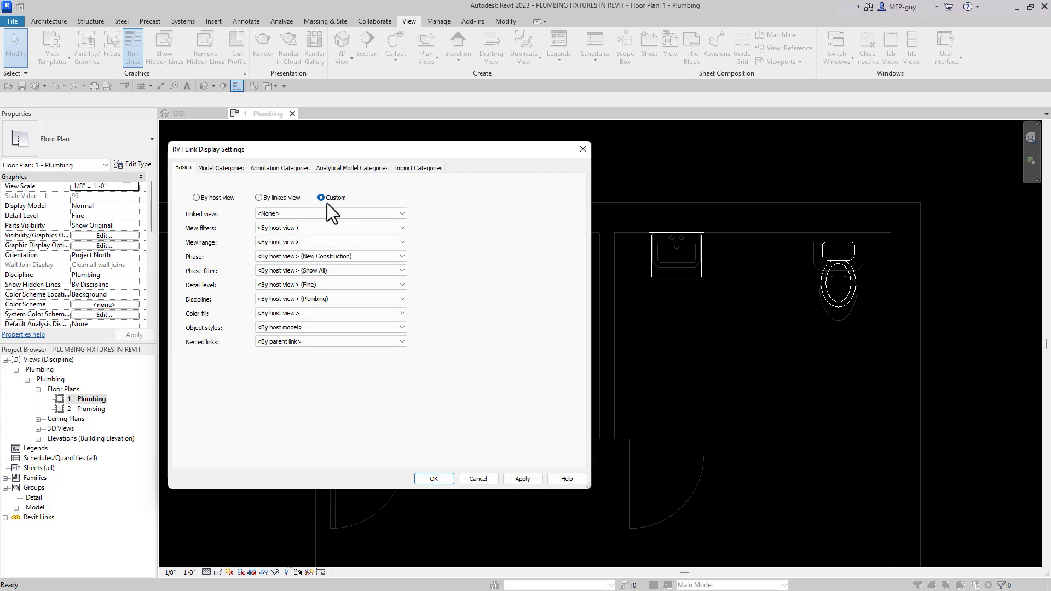
{"action": "left_click", "coordinate": [221, 169]}
{"action": "left_click", "coordinate": [373, 185]}
{"action": "left_click", "coordinate": [307, 199]}
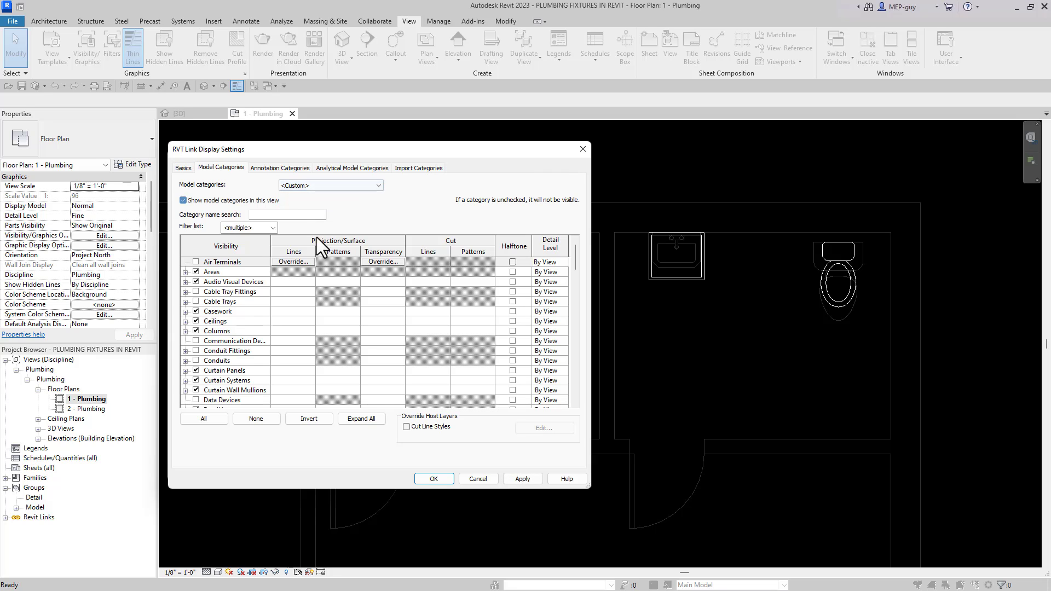
Turn off the linked model's Plumbing Fixtures category in the 1 - Plumbing plan and accept the visibility overrides
{"action": "left_click", "coordinate": [228, 312]}
{"action": "scroll", "coordinate": [201, 381], "scroll_direction": "down", "scroll_amount": 1}
{"action": "left_click", "coordinate": [195, 381]}
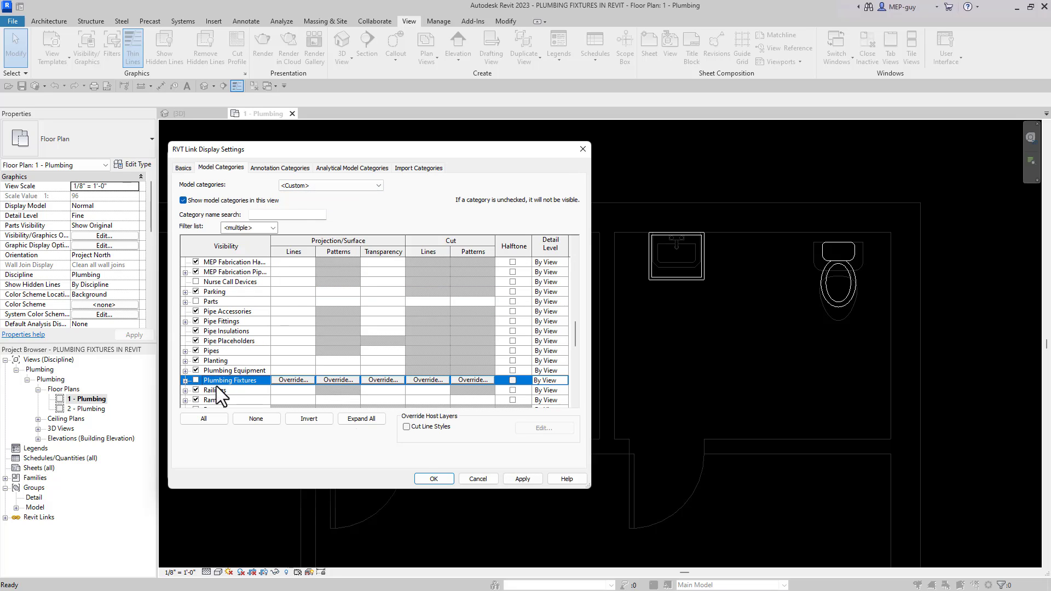
{"action": "left_click", "coordinate": [433, 480]}
{"action": "left_click", "coordinate": [431, 478]}
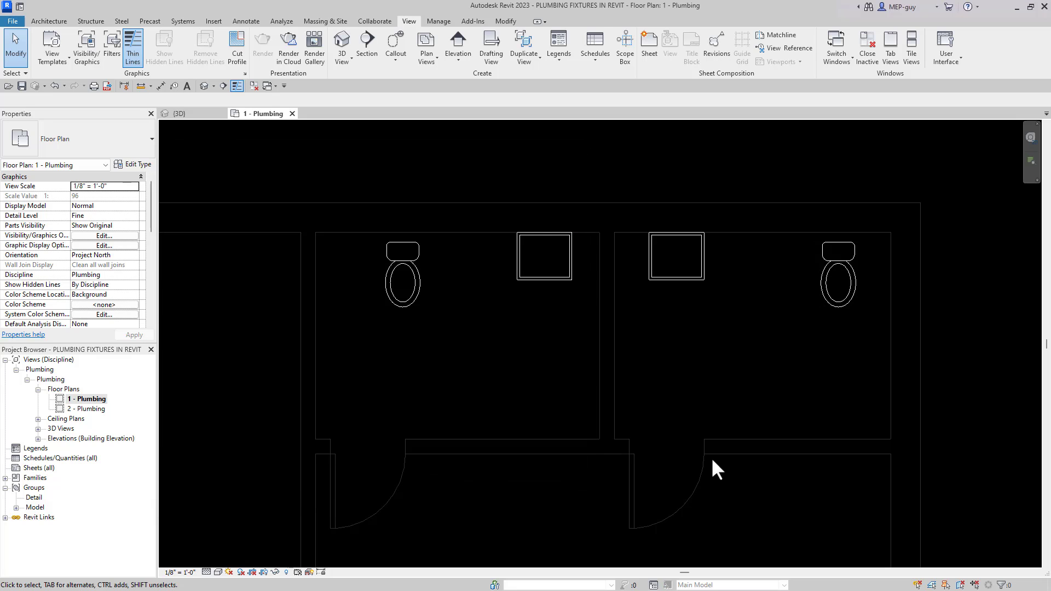
Tile the 1 - Plumbing plan with the 3D view, fit the model in both, and give the 3D view more height
{"action": "scroll", "coordinate": [861, 308], "scroll_direction": "down", "scroll_amount": 1}
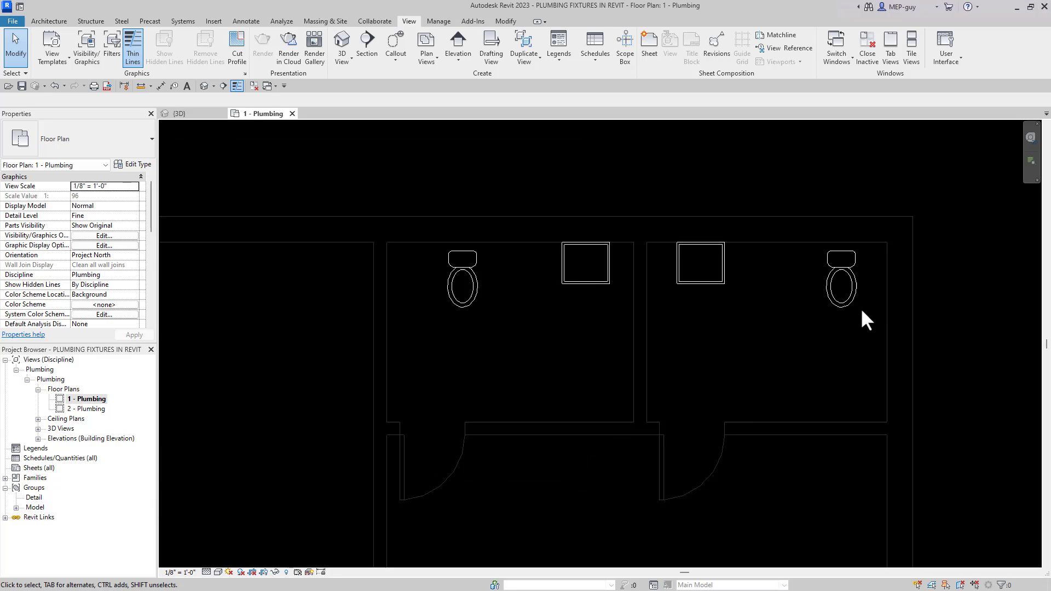
{"action": "scroll", "coordinate": [871, 315], "scroll_direction": "down", "scroll_amount": 5}
{"action": "scroll", "coordinate": [657, 406], "scroll_direction": "up", "scroll_amount": 1}
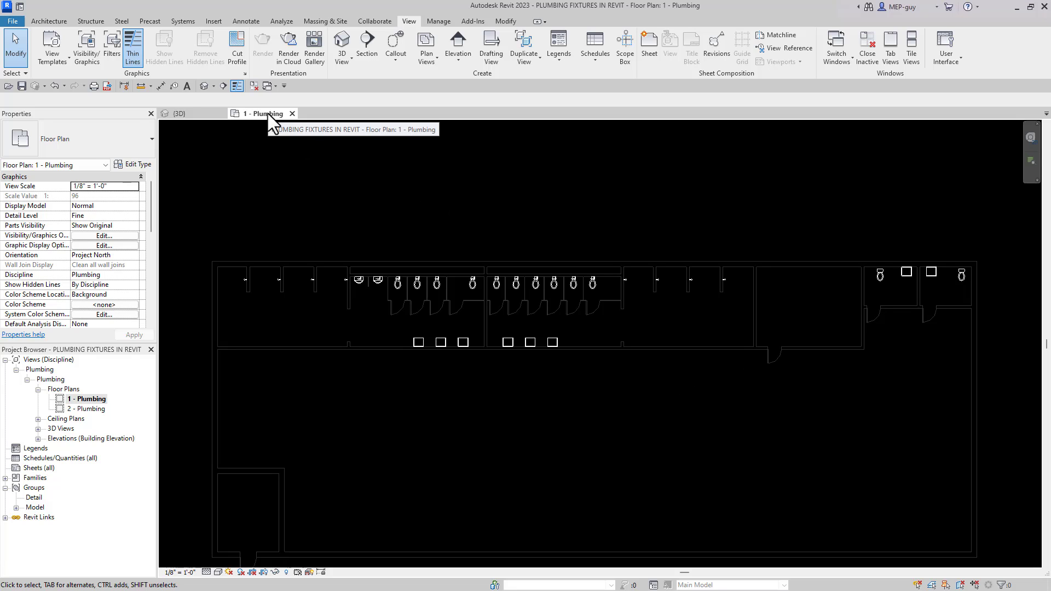
{"action": "key", "text": "w"}
{"action": "key", "text": "t"}
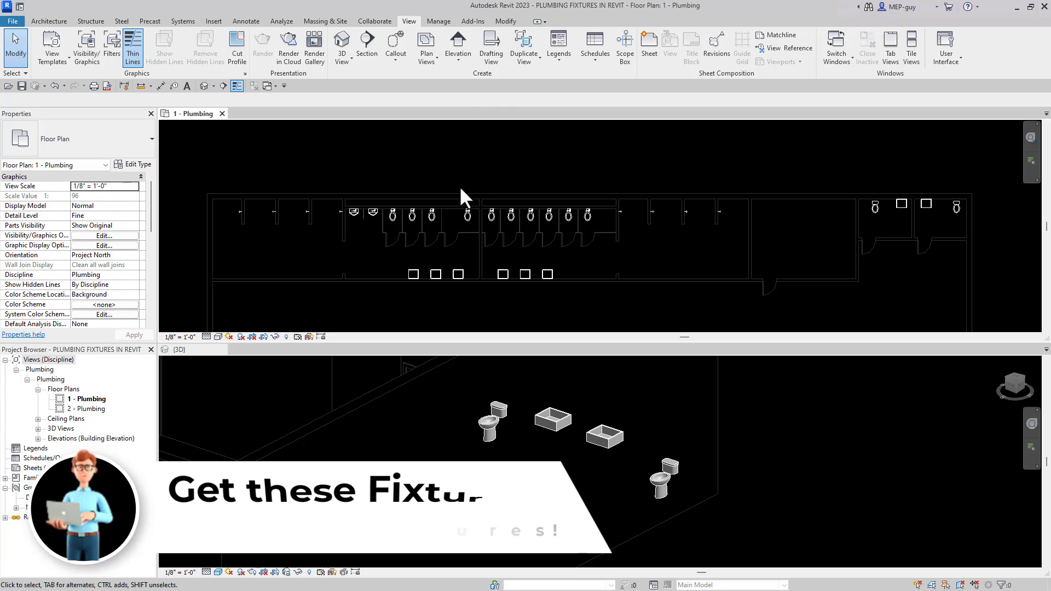
{"action": "key", "text": "z"}
{"action": "key", "text": "a"}
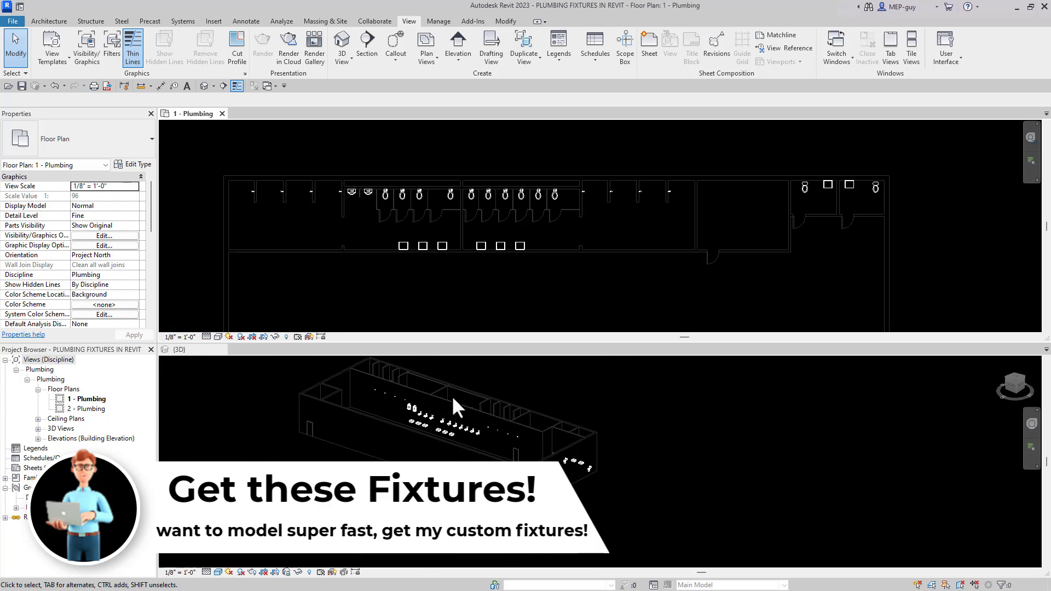
{"action": "scroll", "coordinate": [590, 447], "scroll_direction": "up", "scroll_amount": 2}
{"action": "scroll", "coordinate": [635, 452], "scroll_direction": "up", "scroll_amount": 2}
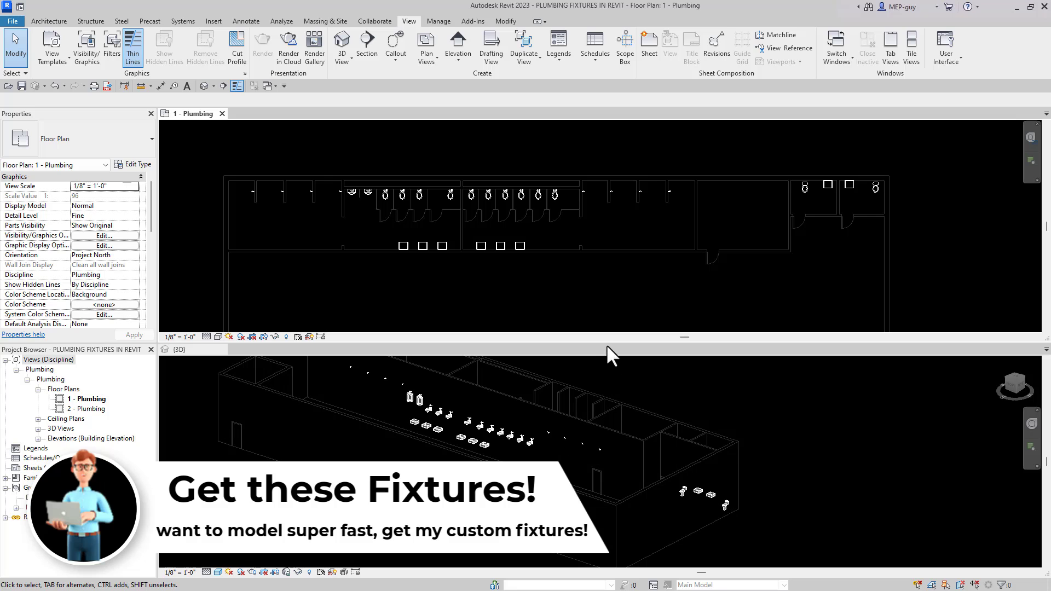
{"action": "left_click_drag", "start_coordinate": [610, 341], "coordinate": [603, 294]}
{"action": "scroll", "coordinate": [551, 192], "scroll_direction": "down", "scroll_amount": 1}
{"action": "scroll", "coordinate": [742, 457], "scroll_direction": "up", "scroll_amount": 5}
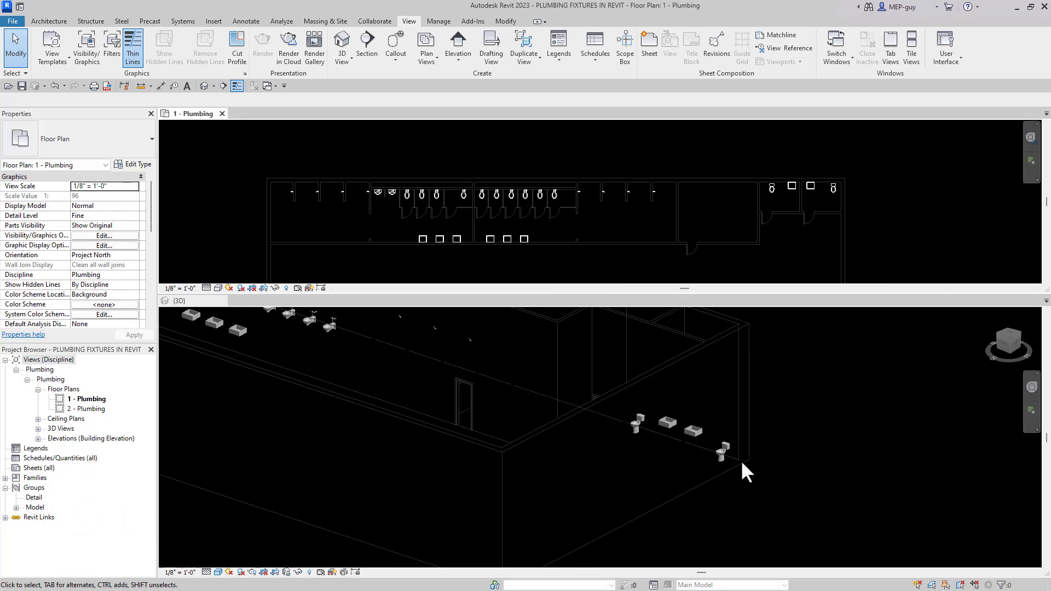
{"action": "scroll", "coordinate": [686, 463], "scroll_direction": "down", "scroll_amount": 3}
{"action": "scroll", "coordinate": [719, 511], "scroll_direction": "down", "scroll_amount": 1}
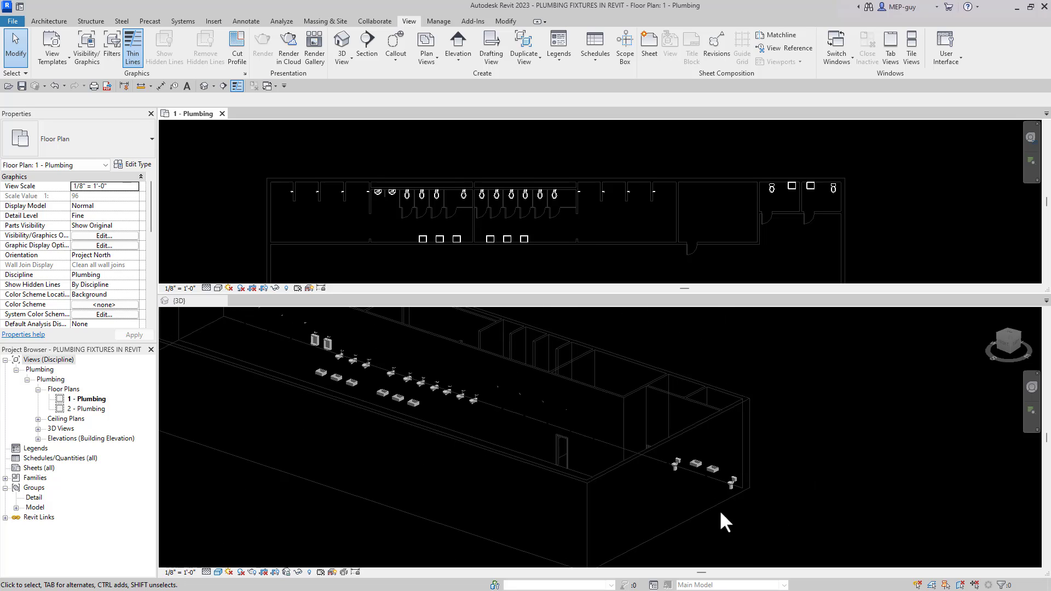
Draw a 2" Standard pipe at 9' 0" middle elevation from the lower corner room, about 31' up and 127' across to the small restrooms
{"action": "scroll", "coordinate": [549, 164], "scroll_direction": "down", "scroll_amount": 3}
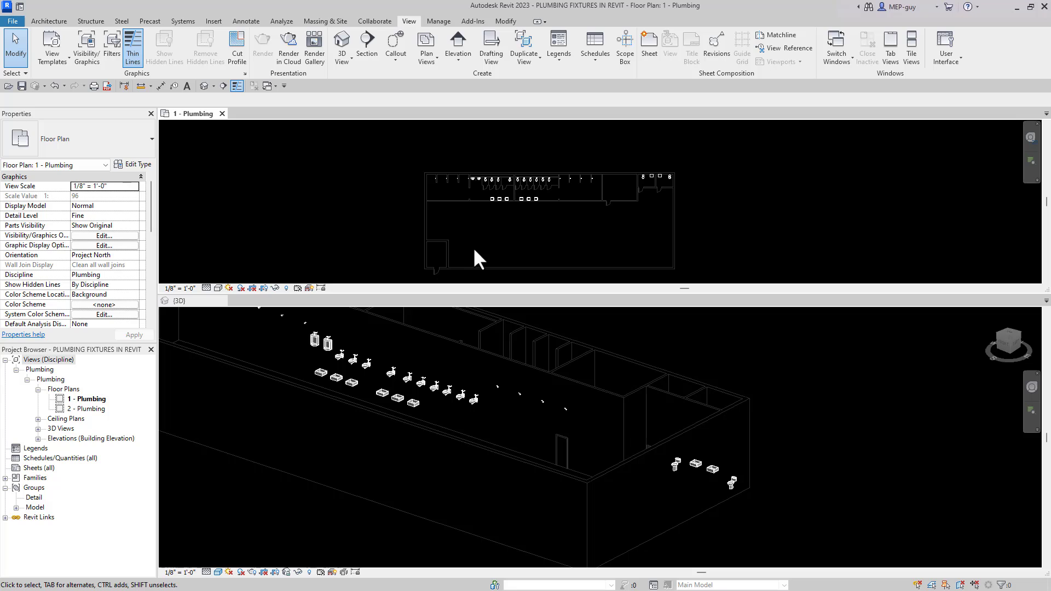
{"action": "left_click", "coordinate": [597, 344]}
{"action": "scroll", "coordinate": [403, 227], "scroll_direction": "up", "scroll_amount": 5}
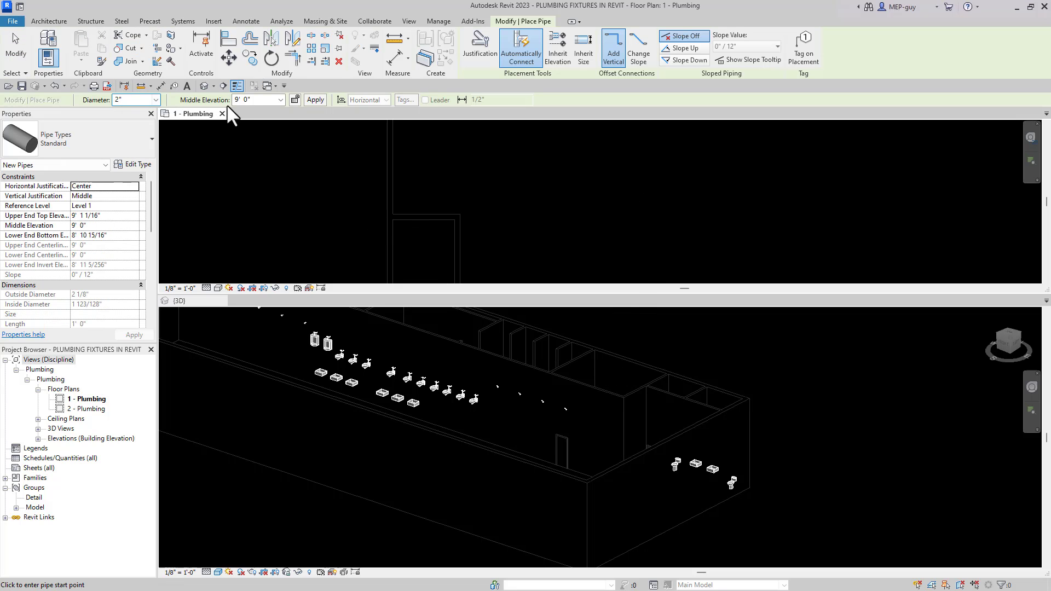
{"action": "scroll", "coordinate": [410, 247], "scroll_direction": "down", "scroll_amount": 5}
{"action": "left_click", "coordinate": [413, 248]}
{"action": "left_click", "coordinate": [413, 190]}
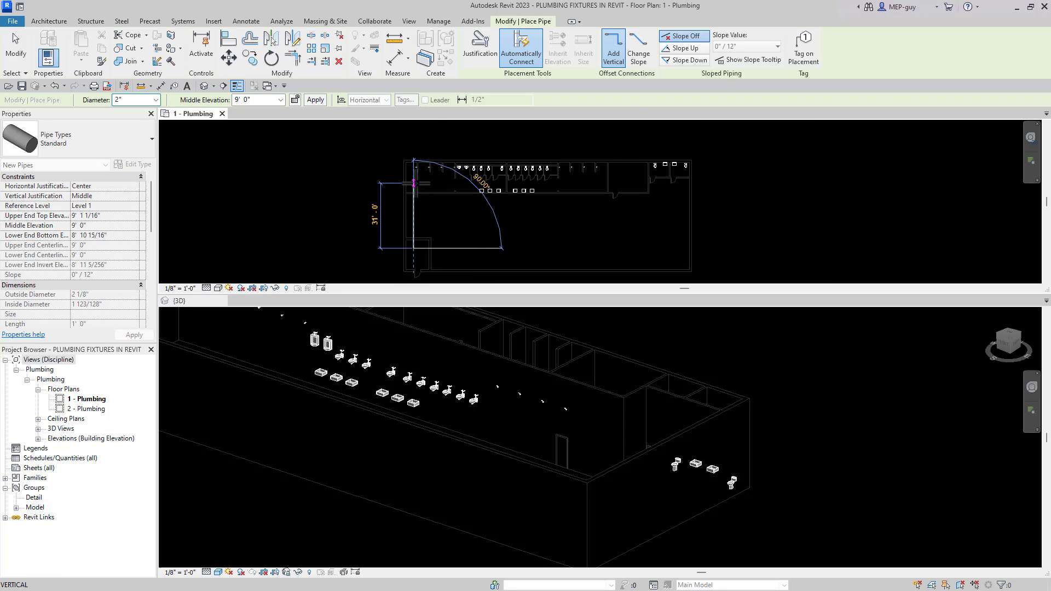
{"action": "scroll", "coordinate": [685, 183], "scroll_direction": "up", "scroll_amount": 4}
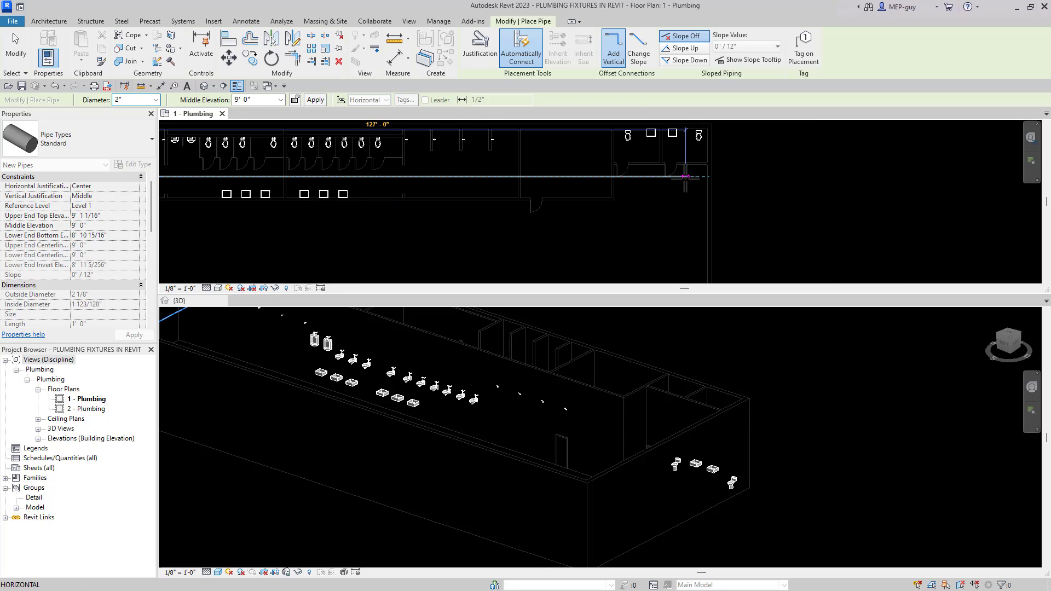
{"action": "left_click", "coordinate": [680, 176]}
{"action": "scroll", "coordinate": [684, 230], "scroll_direction": "down", "scroll_amount": 2}
{"action": "key", "text": "Escape"}
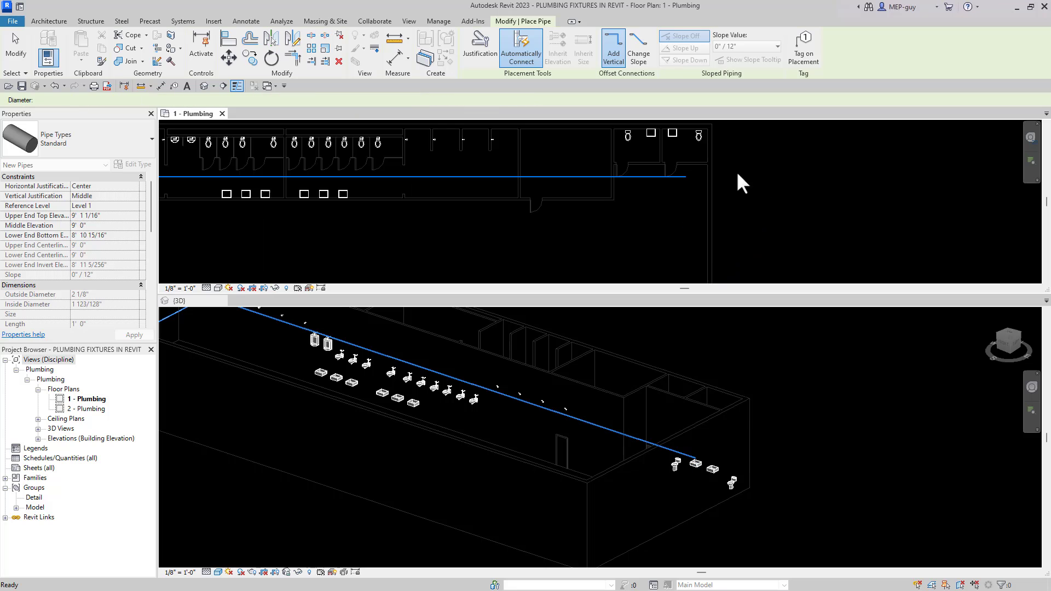
{"action": "key", "text": "Escape"}
Connect the corner restroom's toilet into the 2" pipe main through Connector 5, the 1/2" Domestic Cold Water inlet
{"action": "scroll", "coordinate": [697, 247], "scroll_direction": "up", "scroll_amount": 4}
{"action": "scroll", "coordinate": [734, 511], "scroll_direction": "up", "scroll_amount": 5}
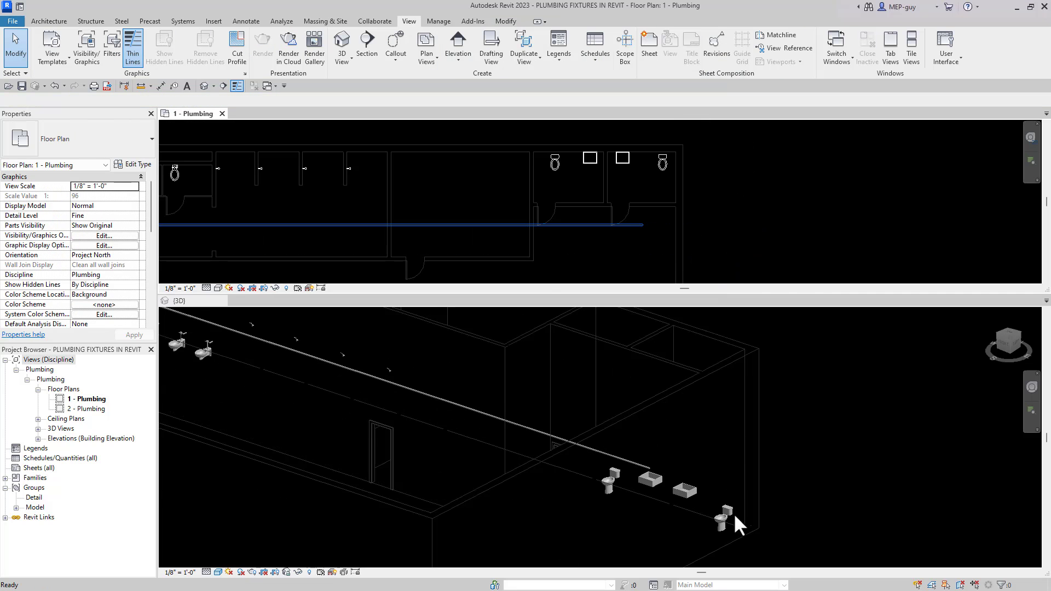
{"action": "scroll", "coordinate": [576, 417], "scroll_direction": "down", "scroll_amount": 2}
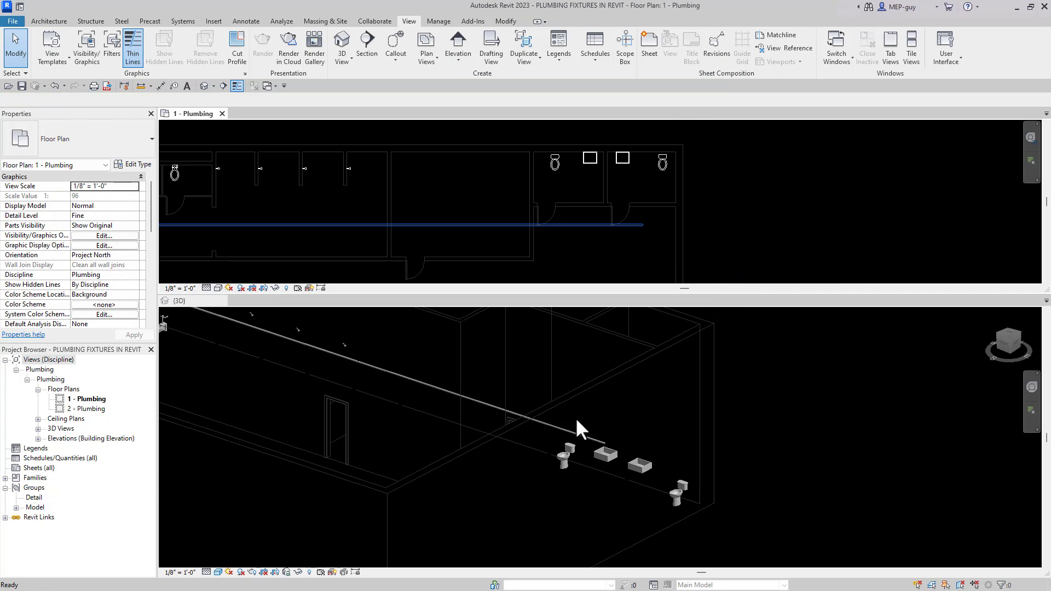
{"action": "left_click", "coordinate": [694, 451]}
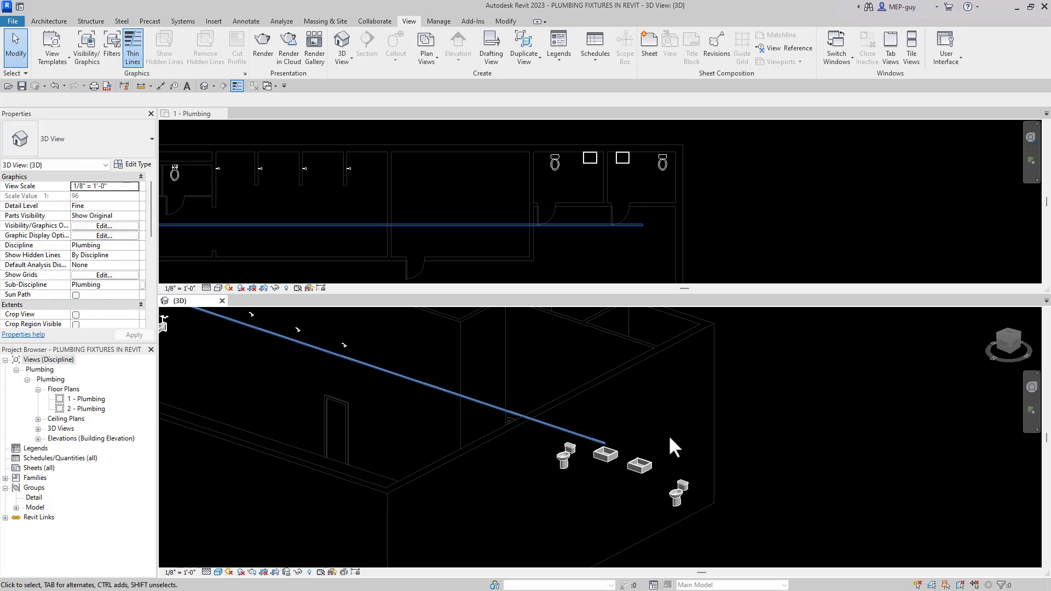
{"action": "left_click", "coordinate": [698, 486]}
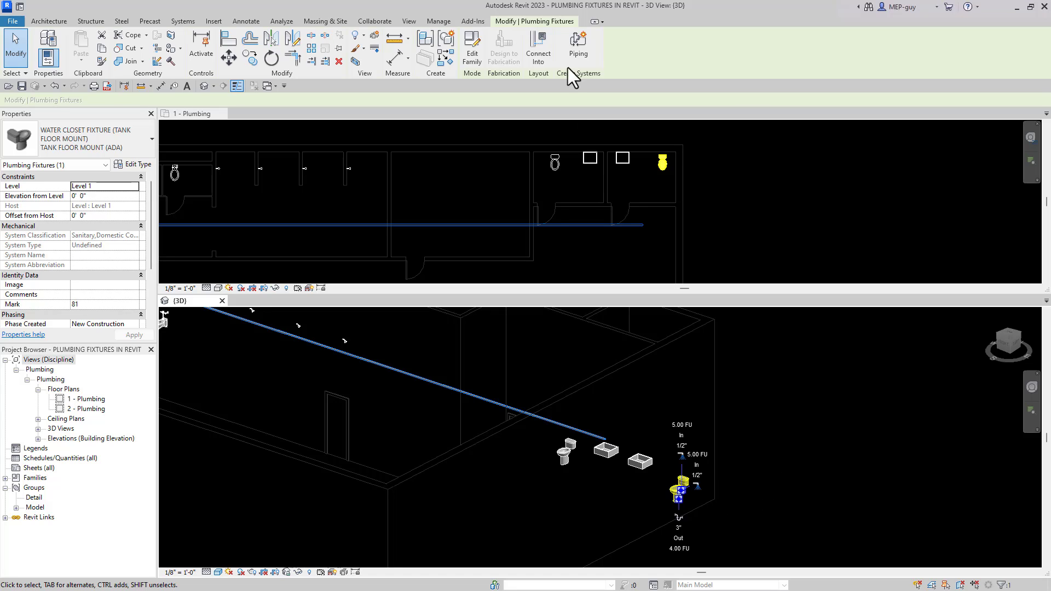
{"action": "left_click", "coordinate": [539, 47]}
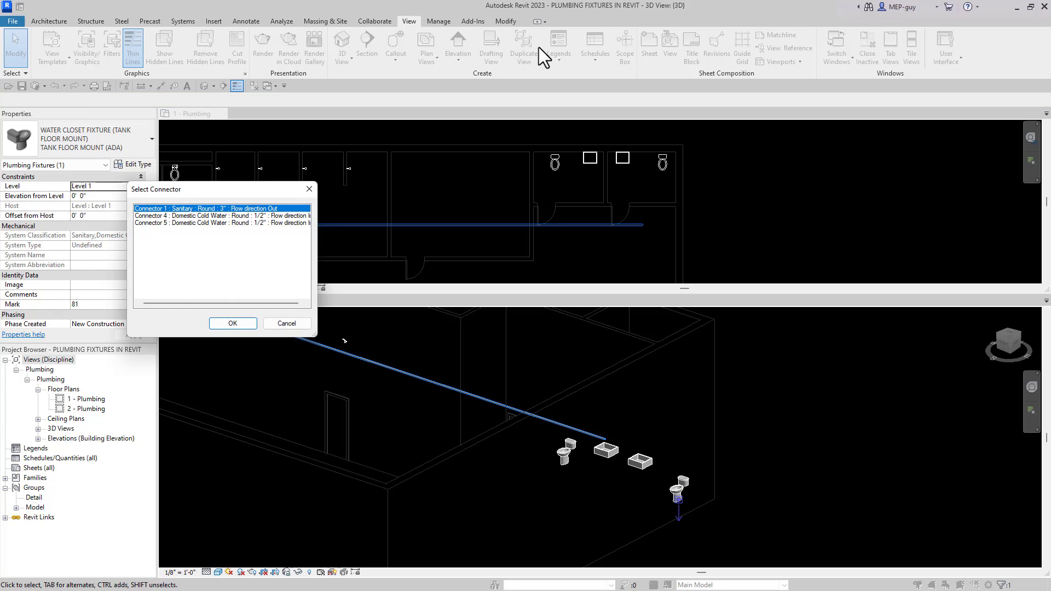
{"action": "left_click", "coordinate": [245, 224]}
{"action": "left_click", "coordinate": [235, 324]}
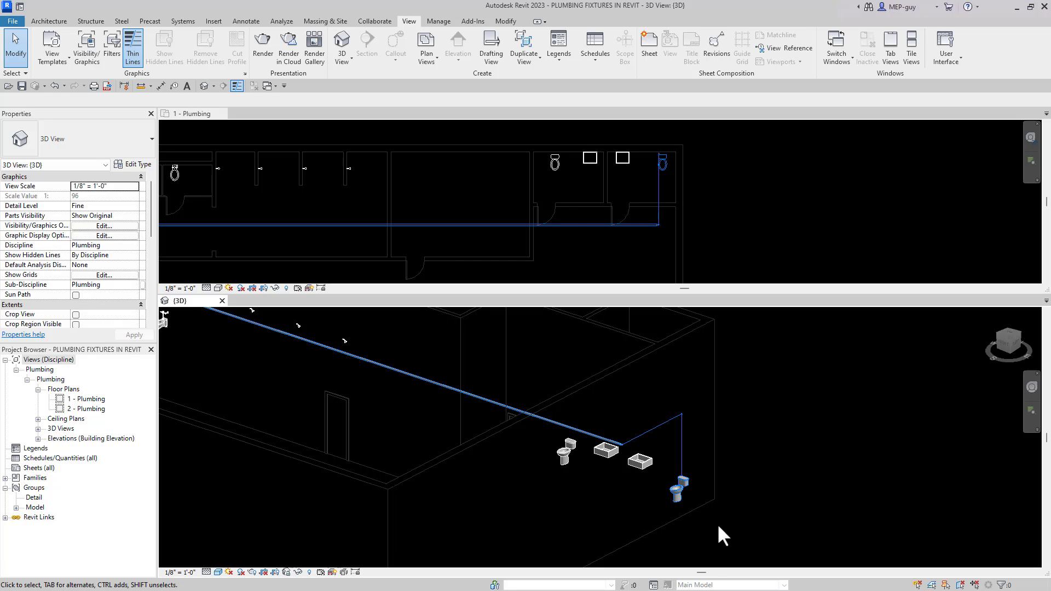
Connect the corner restroom's lavatory into the 2" main through Connector 5, the 1/2" Domestic Cold Water inlet, and check the new piping in 3D
{"action": "scroll", "coordinate": [717, 524], "scroll_direction": "up", "scroll_amount": 3}
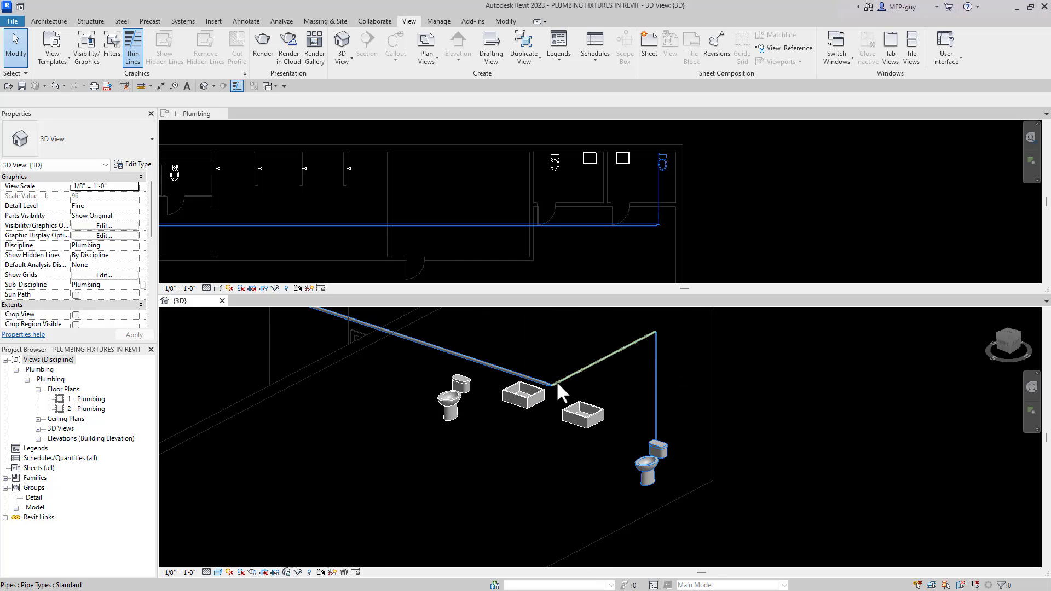
{"action": "scroll", "coordinate": [717, 472], "scroll_direction": "down", "scroll_amount": 2}
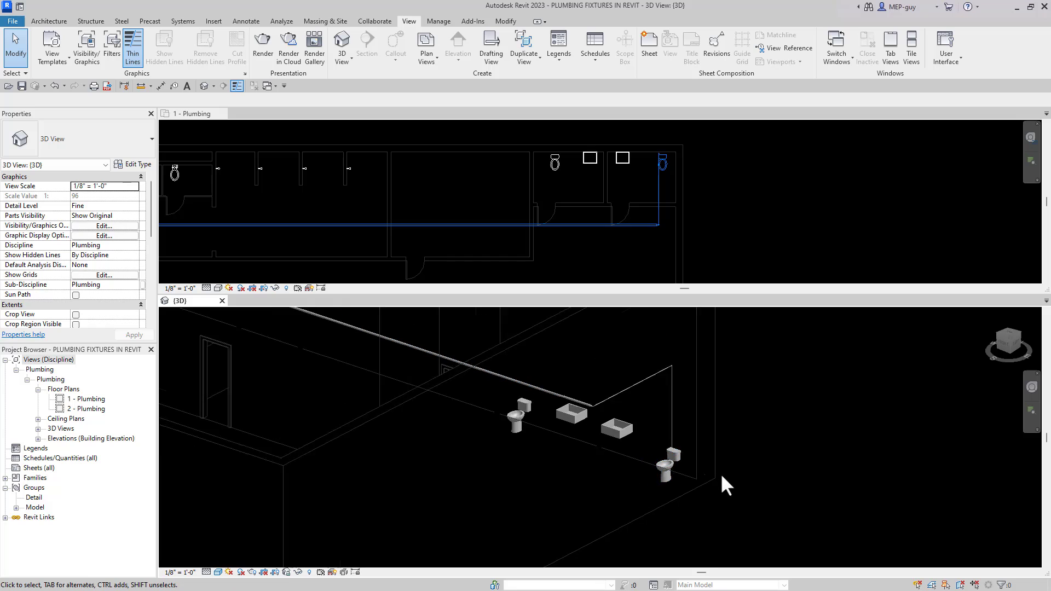
{"action": "scroll", "coordinate": [720, 474], "scroll_direction": "down", "scroll_amount": 1}
{"action": "left_click", "coordinate": [646, 439]}
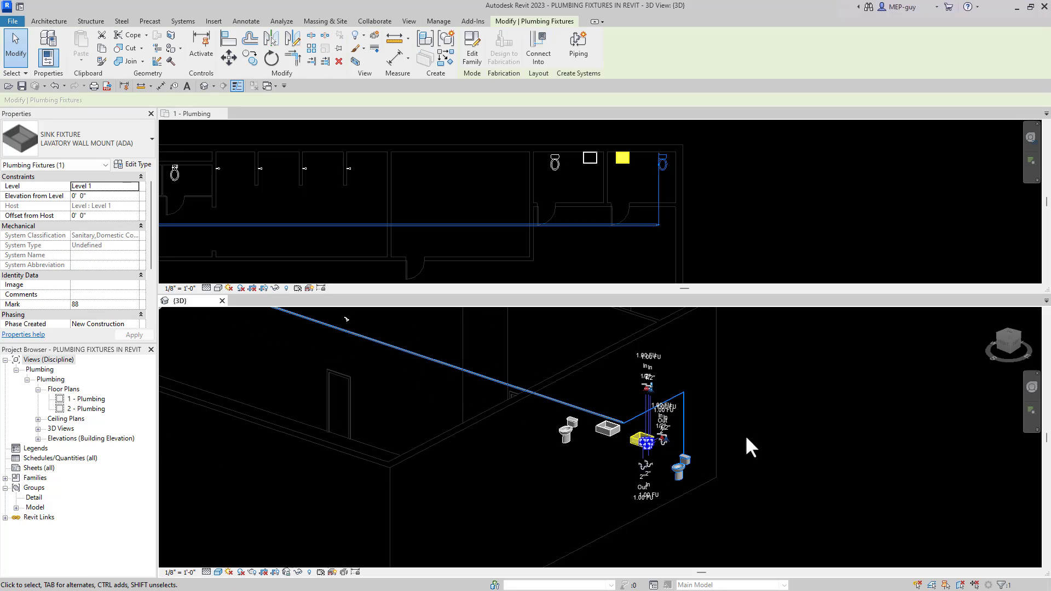
{"action": "left_click", "coordinate": [540, 50]}
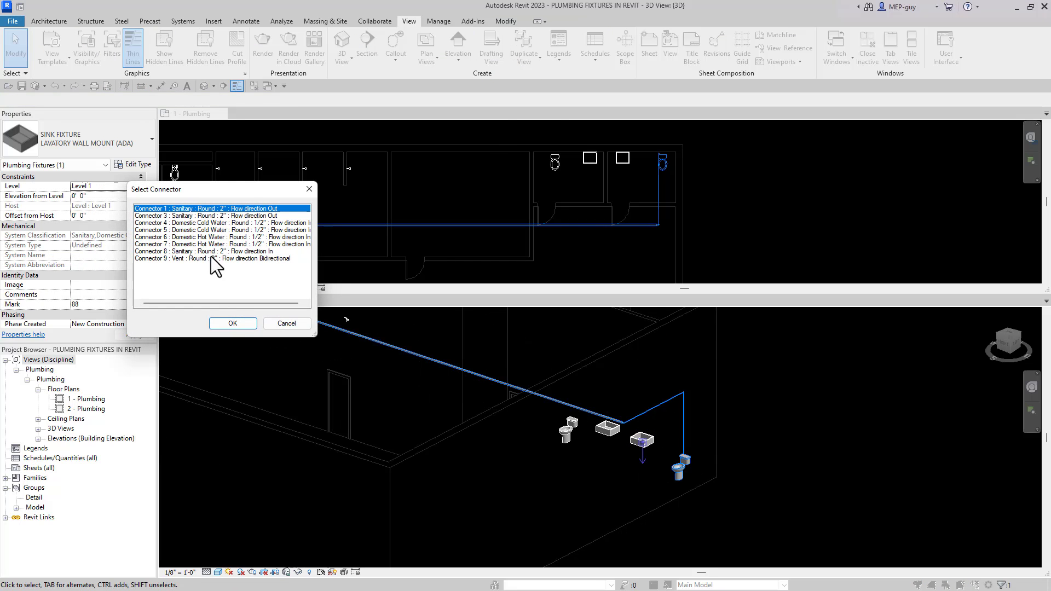
{"action": "left_click", "coordinate": [248, 229]}
{"action": "left_click", "coordinate": [233, 323]}
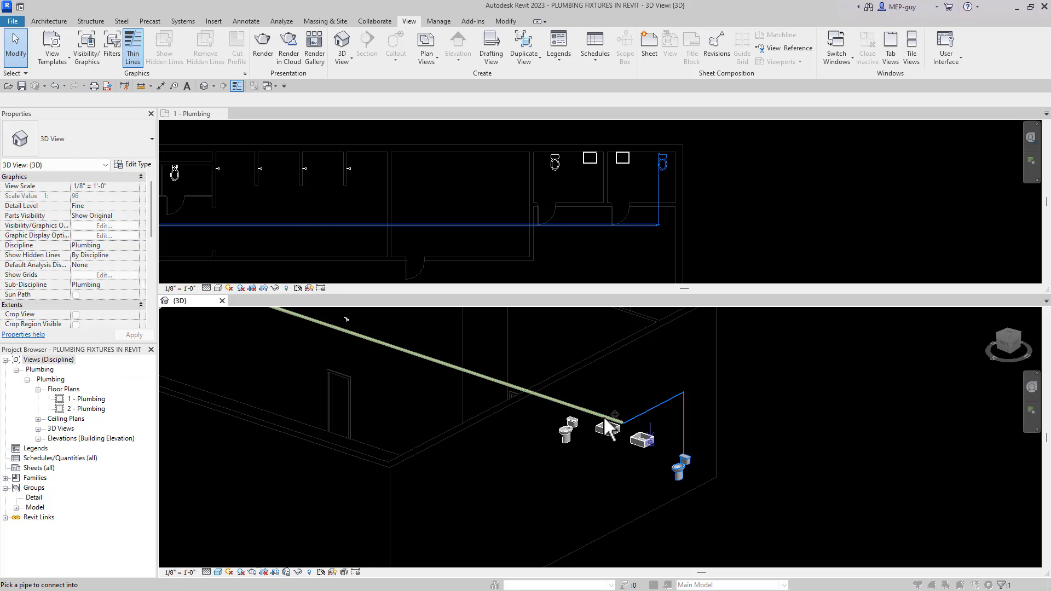
{"action": "left_click", "coordinate": [606, 421]}
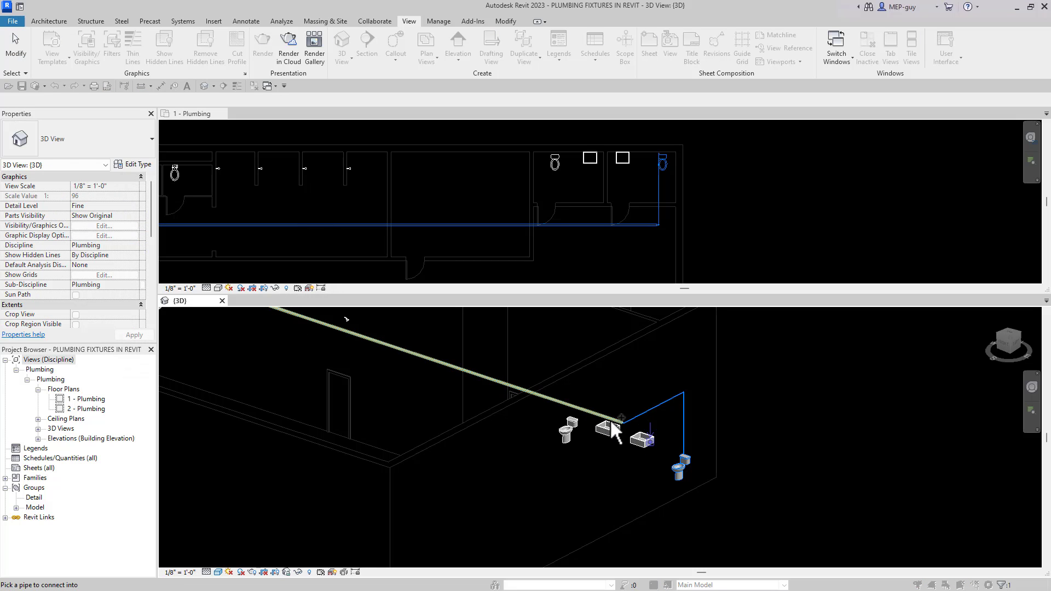
{"action": "left_click", "coordinate": [638, 439]}
{"action": "middle_click_drag", "start_coordinate": [741, 451], "coordinate": [629, 464], "text": "shift"}
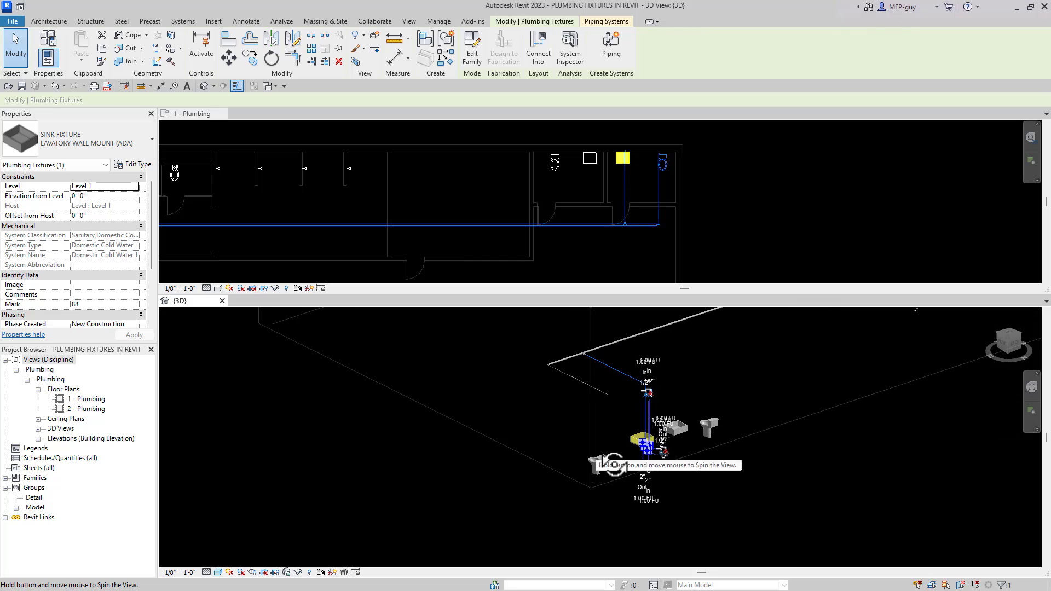
{"action": "left_click", "coordinate": [756, 495]}
Connect the neighbouring small restroom's toilet into the 2" main through Connector 5, the 1/2" Domestic Cold Water inlet
{"action": "middle_click_drag", "start_coordinate": [774, 370], "coordinate": [704, 464], "text": "shift"}
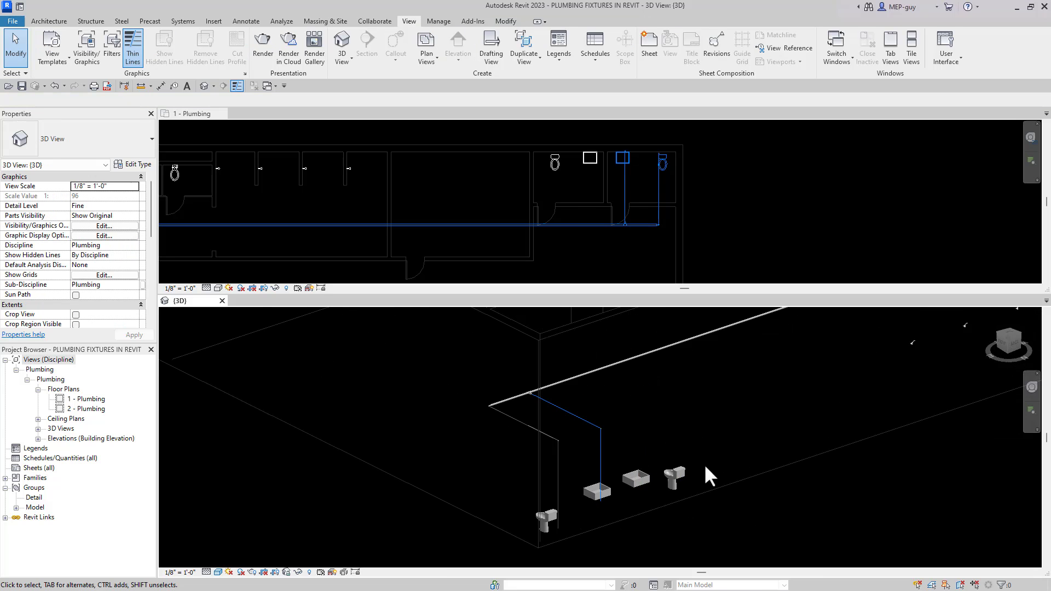
{"action": "left_click", "coordinate": [673, 474]}
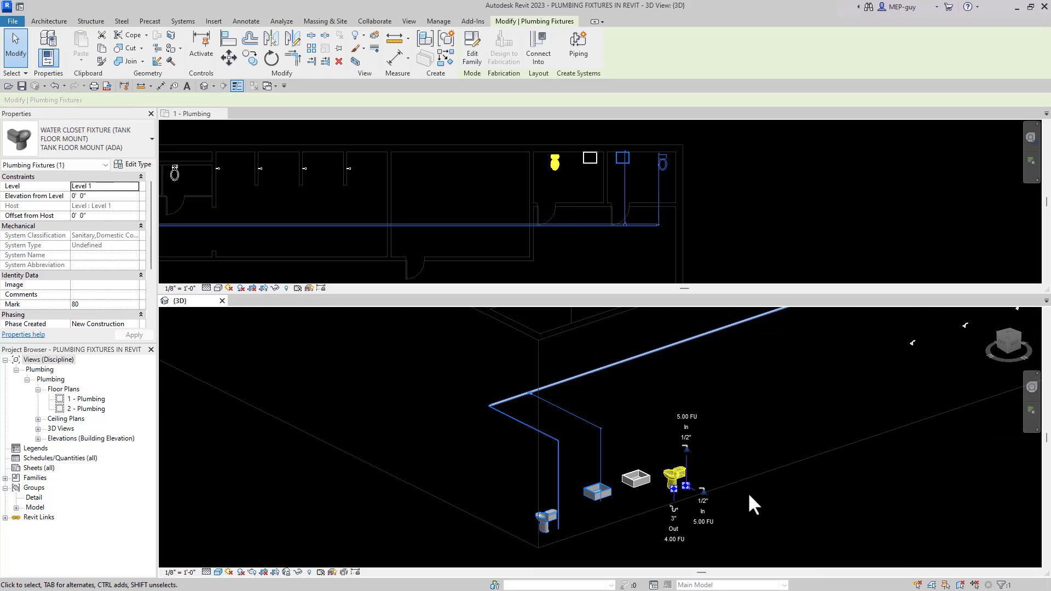
{"action": "left_click", "coordinate": [542, 49]}
{"action": "left_click", "coordinate": [235, 223]}
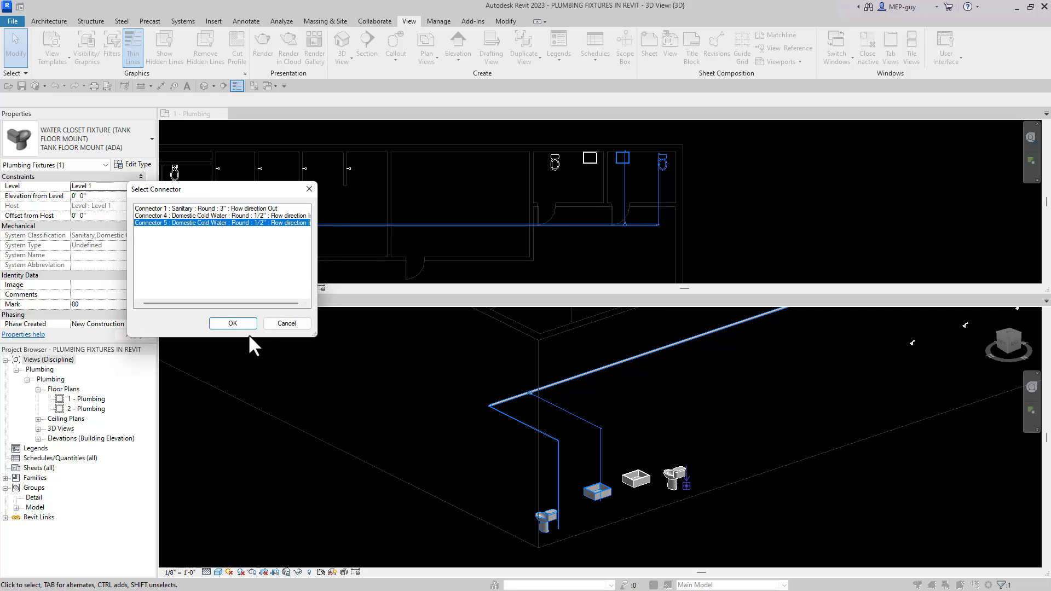
{"action": "left_click", "coordinate": [241, 324]}
{"action": "scroll", "coordinate": [663, 504], "scroll_direction": "up", "scroll_amount": 3}
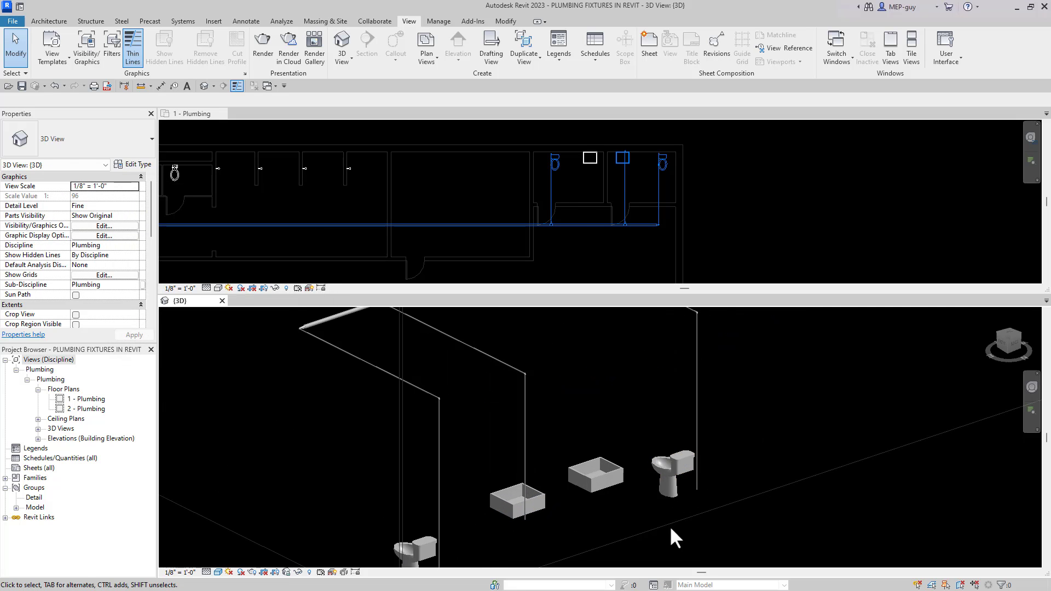
Connect the neighbouring small restroom's lavatory into its toilet's vertical water drop through Connector 4, the 1/2" Domestic Cold Water inlet
{"action": "scroll", "coordinate": [674, 538], "scroll_direction": "down", "scroll_amount": 2}
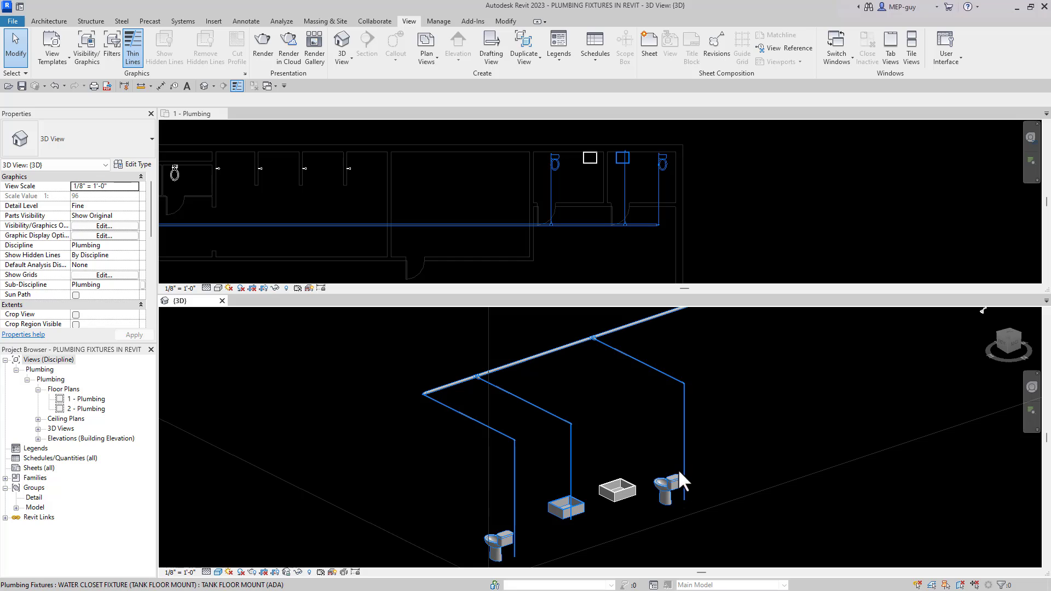
{"action": "left_click", "coordinate": [636, 491]}
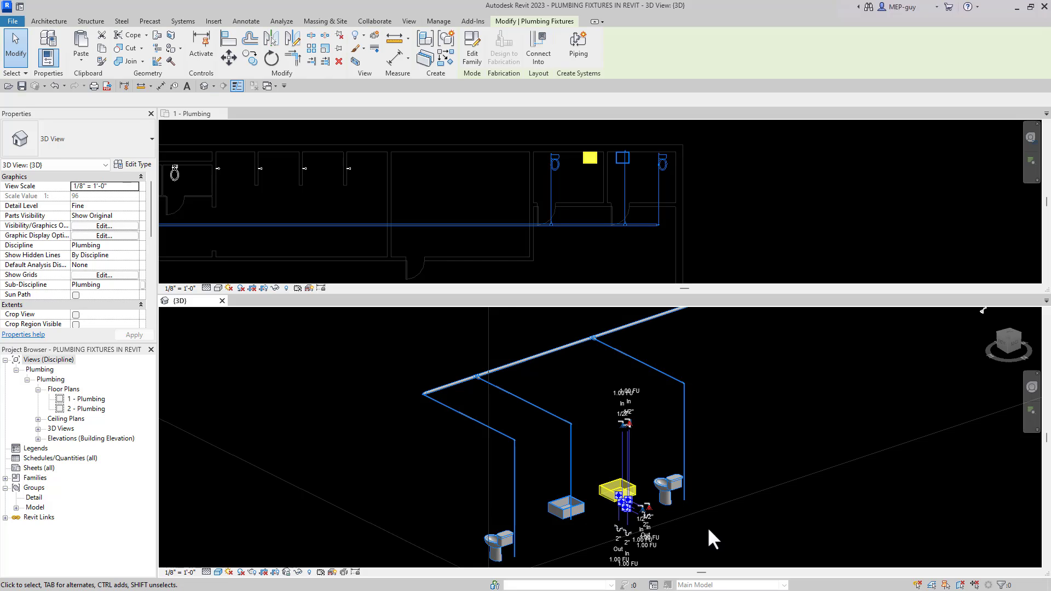
{"action": "left_click", "coordinate": [539, 54]}
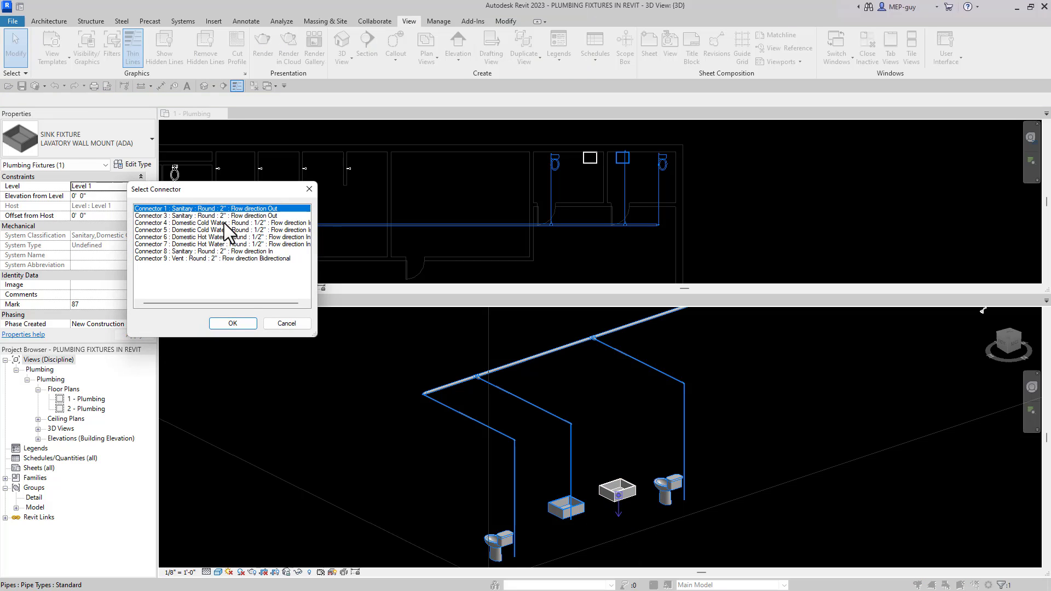
{"action": "left_click", "coordinate": [225, 223]}
{"action": "left_click", "coordinate": [233, 323]}
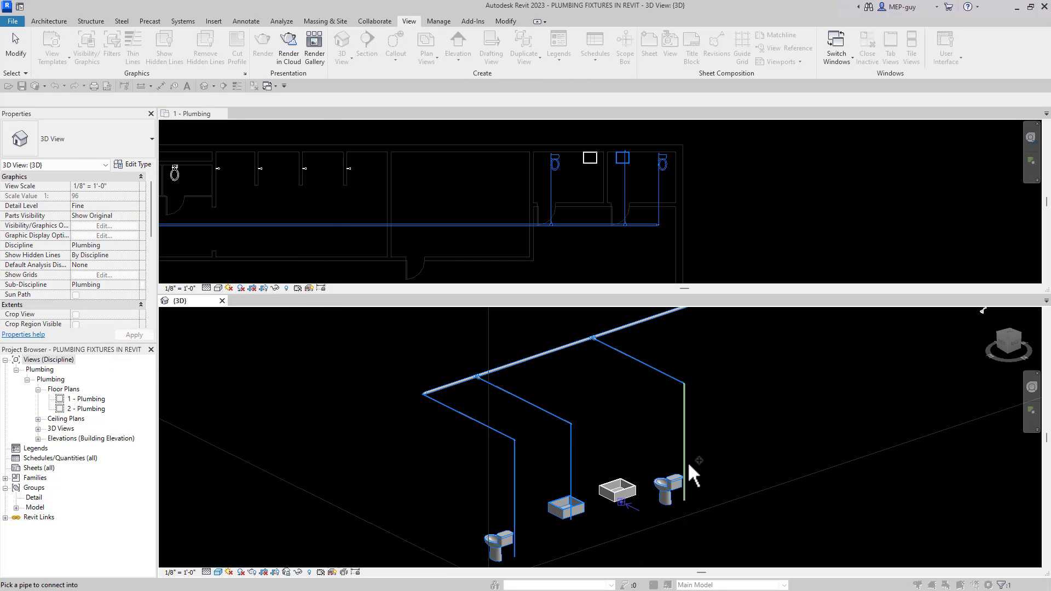
{"action": "left_click", "coordinate": [686, 461]}
{"action": "scroll", "coordinate": [557, 471], "scroll_direction": "down", "scroll_amount": 3}
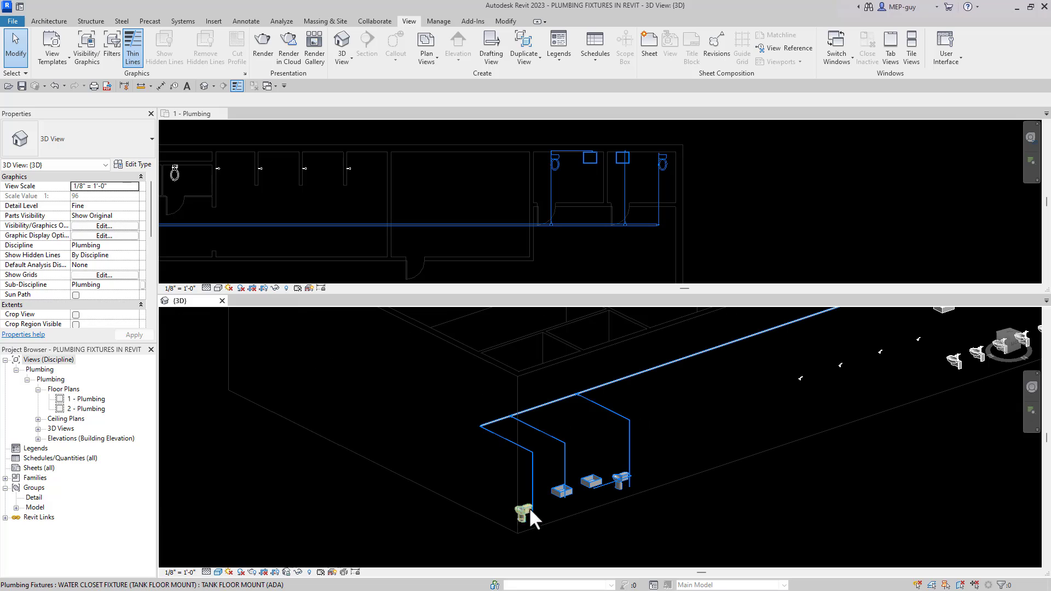
{"action": "scroll", "coordinate": [523, 496], "scroll_direction": "down", "scroll_amount": 4}
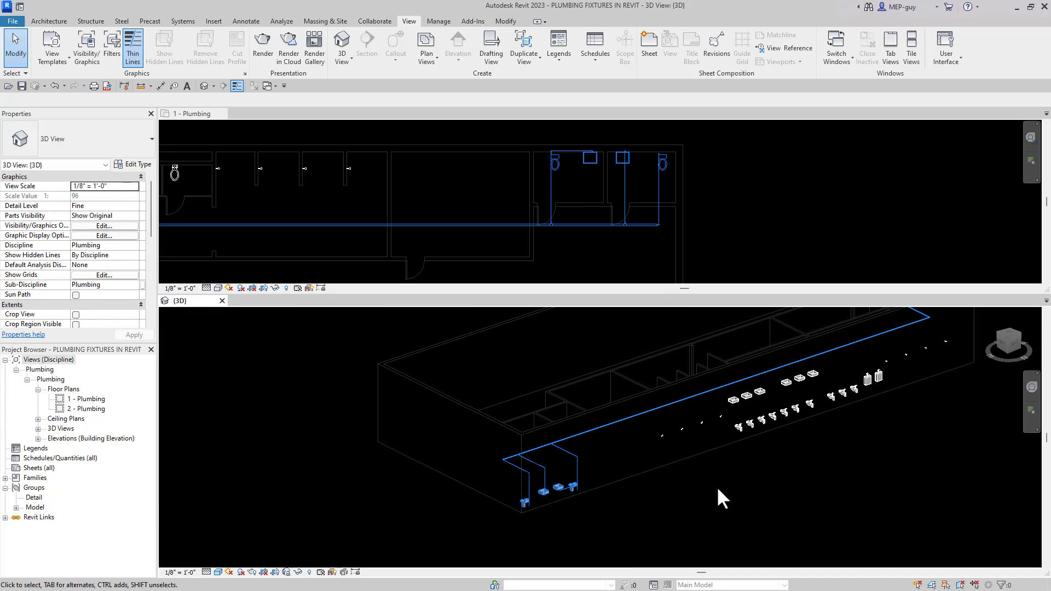
Draw a branch off the cold water main, matching its 2" Standard type and 9' 0" elevation, into the chase beside the six-toilet row
{"action": "scroll", "coordinate": [624, 182], "scroll_direction": "up", "scroll_amount": 2}
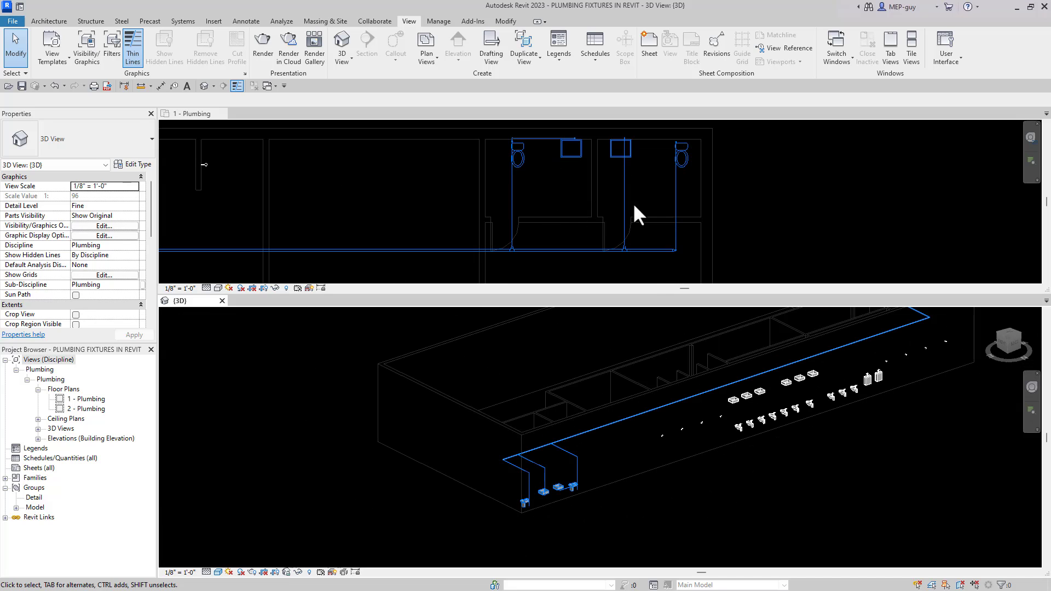
{"action": "scroll", "coordinate": [636, 206], "scroll_direction": "down", "scroll_amount": 4}
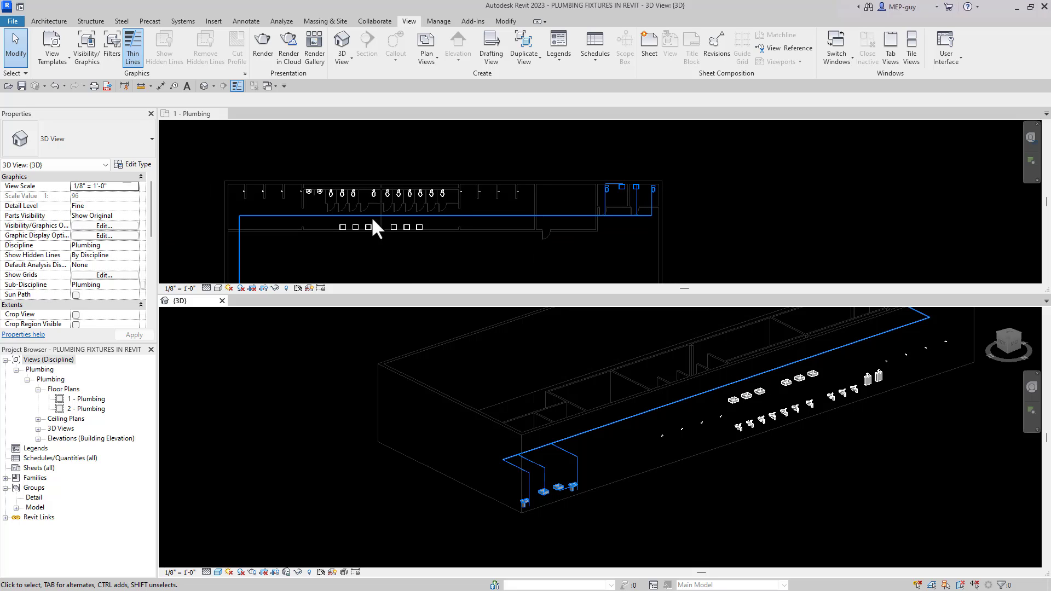
{"action": "scroll", "coordinate": [876, 391], "scroll_direction": "up", "scroll_amount": 5}
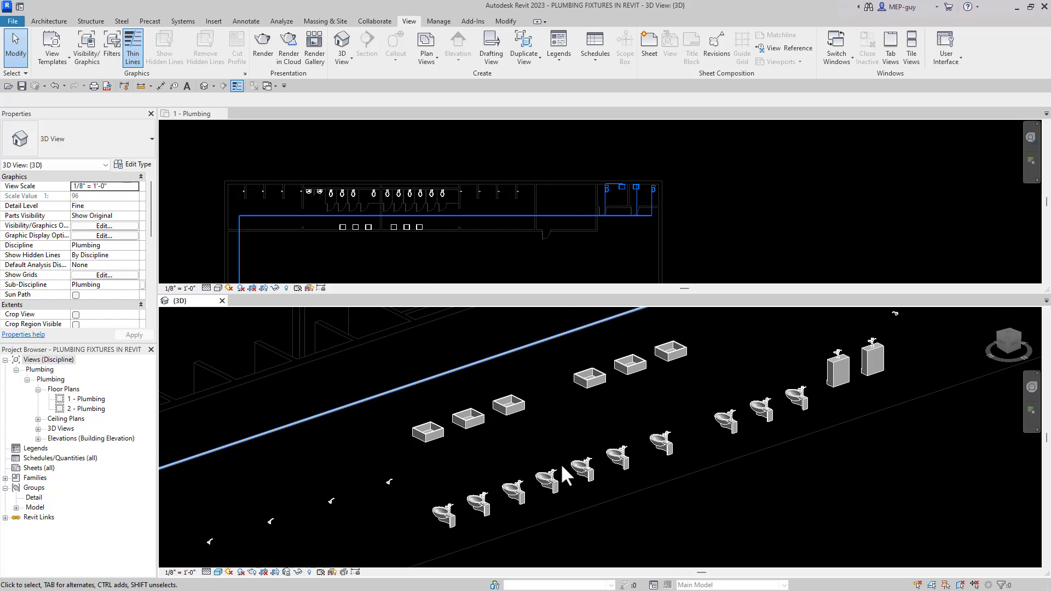
{"action": "scroll", "coordinate": [391, 194], "scroll_direction": "up", "scroll_amount": 4}
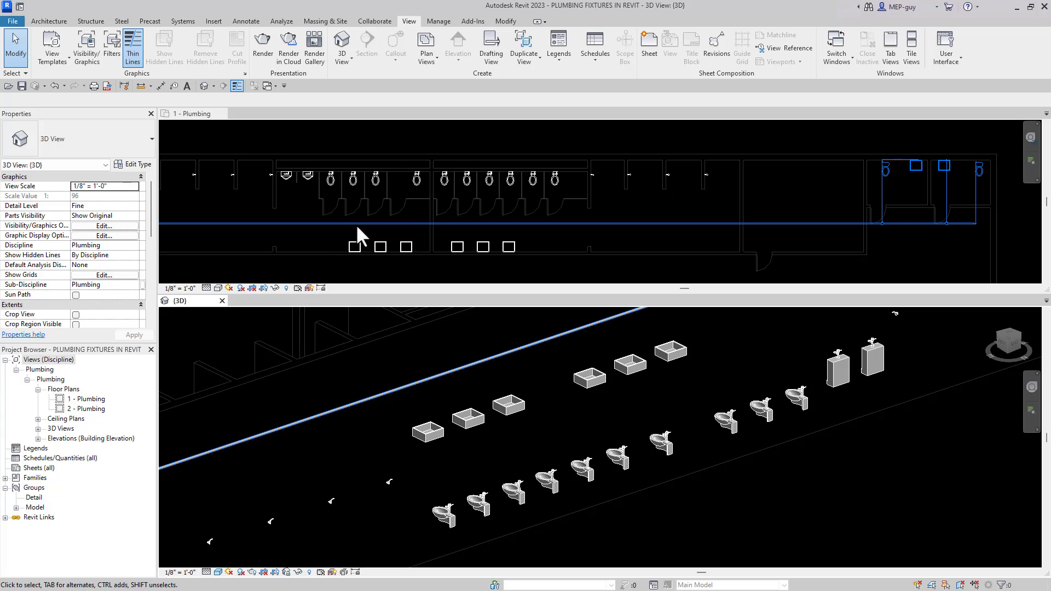
{"action": "scroll", "coordinate": [356, 232], "scroll_direction": "up", "scroll_amount": 2}
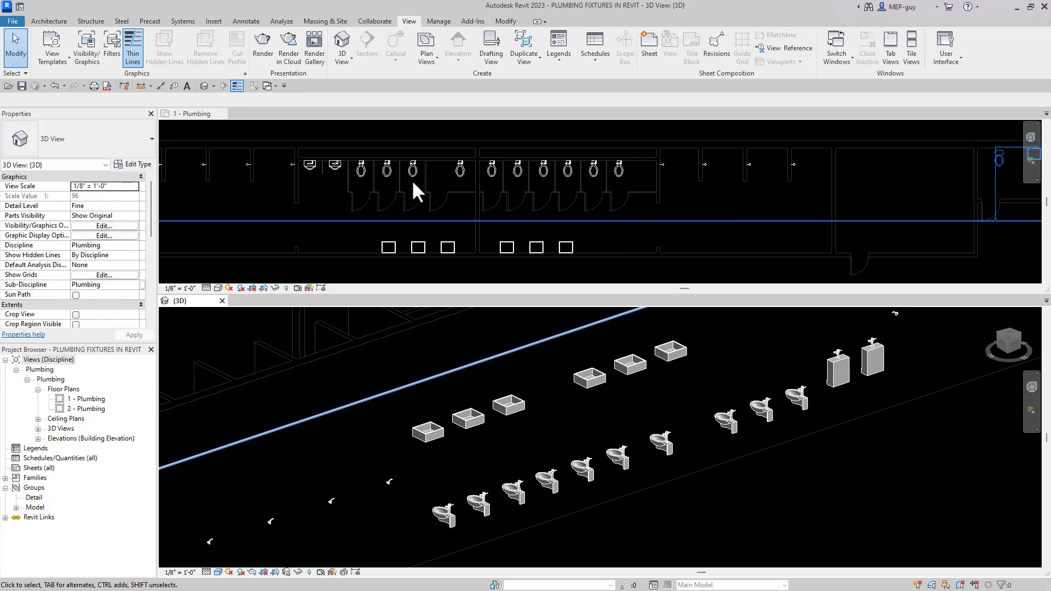
{"action": "left_click", "coordinate": [648, 191]}
{"action": "scroll", "coordinate": [642, 191], "scroll_direction": "up", "scroll_amount": 1}
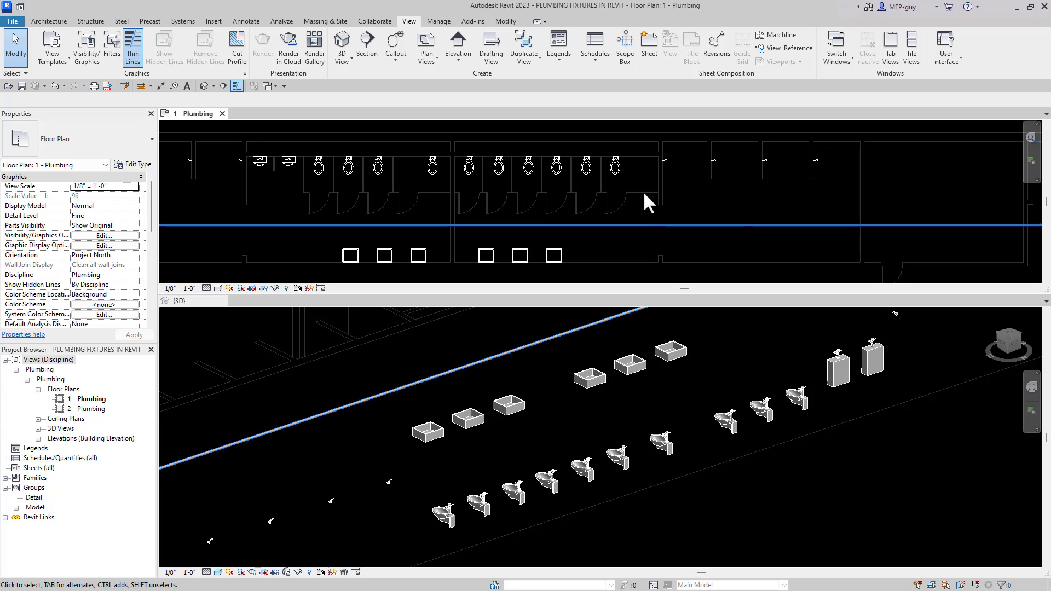
{"action": "left_click", "coordinate": [646, 225]}
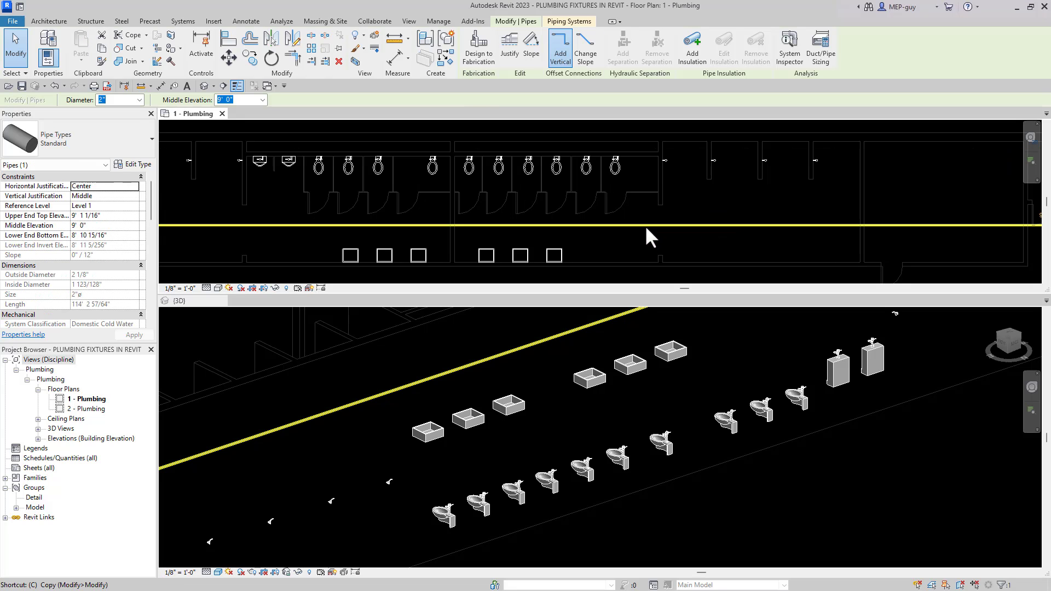
{"action": "key", "text": "c"}
{"action": "key", "text": "s"}
{"action": "left_click", "coordinate": [646, 225]}
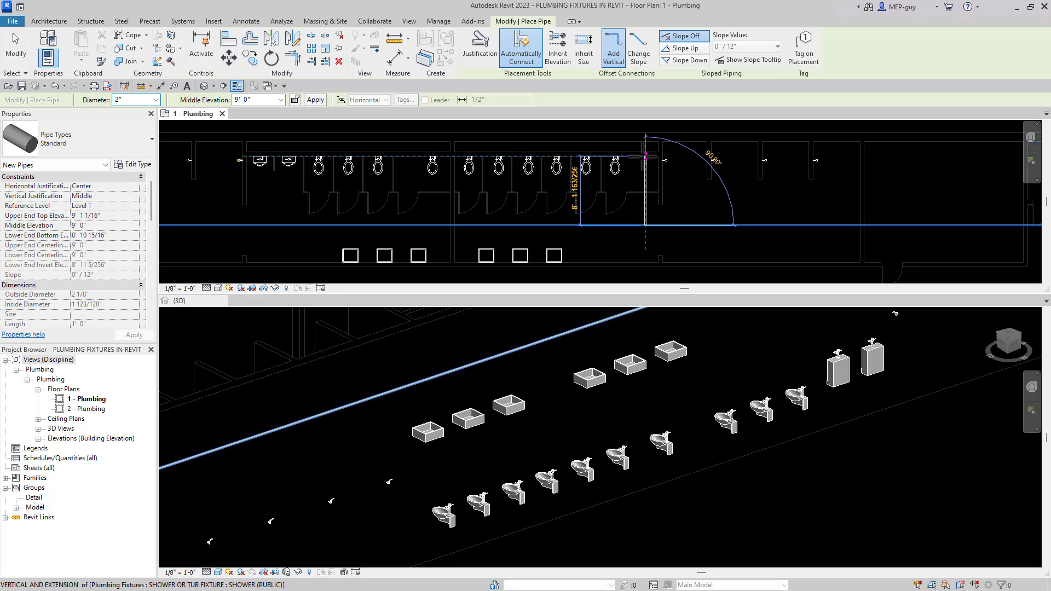
{"action": "left_click", "coordinate": [646, 149]}
{"action": "key", "text": "Escape"}
{"action": "key", "text": "Escape"}
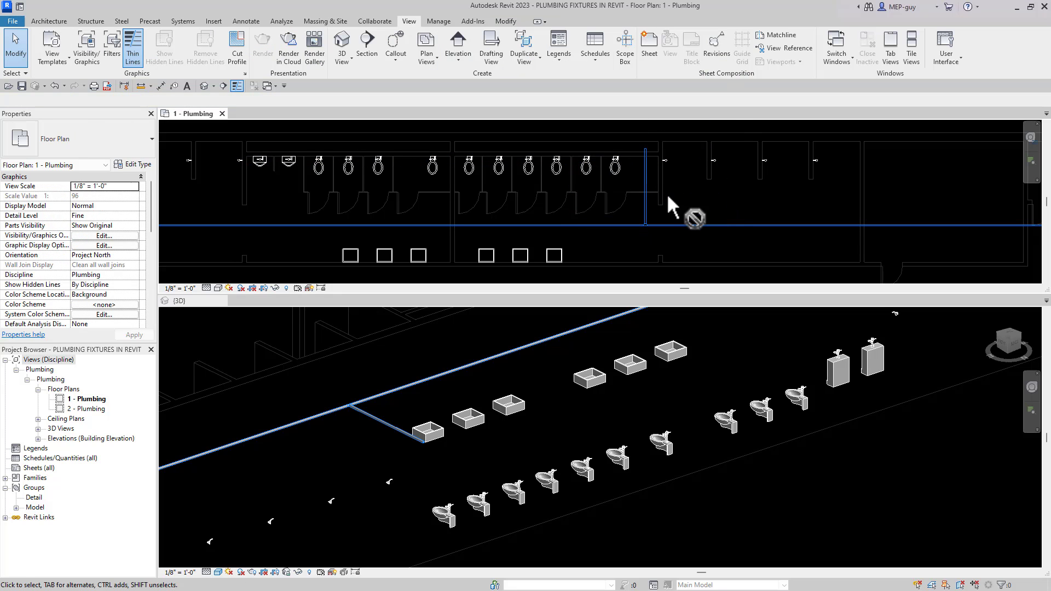
Create a Domestic Cold Water piping system from the six wall-mounted toilets, using Connector 4, the 1" inlet, on each
{"action": "scroll", "coordinate": [452, 145], "scroll_direction": "up", "scroll_amount": 1}
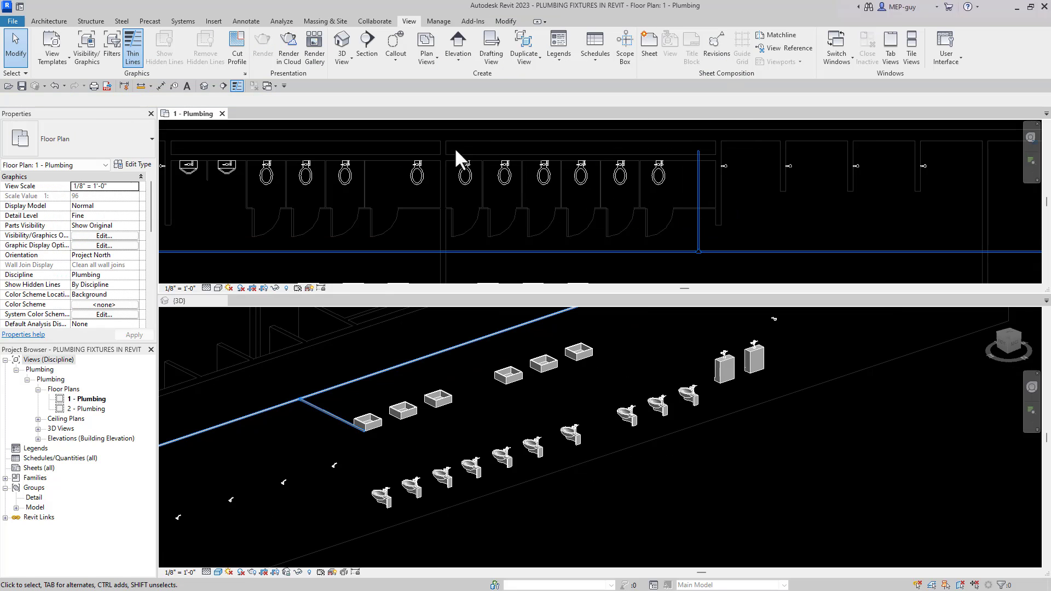
{"action": "left_click_drag", "start_coordinate": [451, 142], "coordinate": [675, 202]}
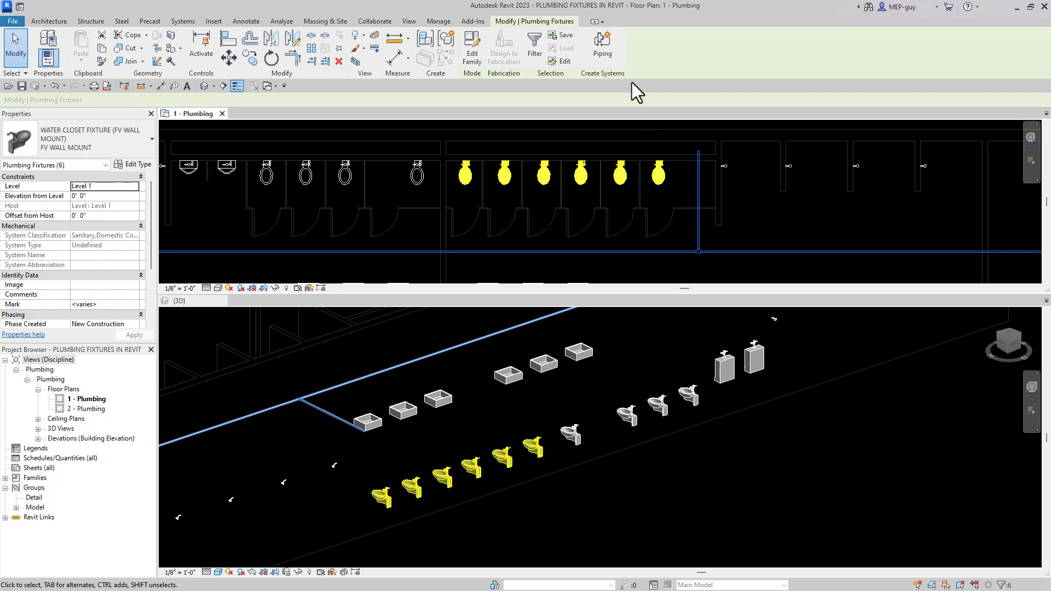
{"action": "left_click", "coordinate": [607, 45]}
{"action": "left_click", "coordinate": [543, 277]}
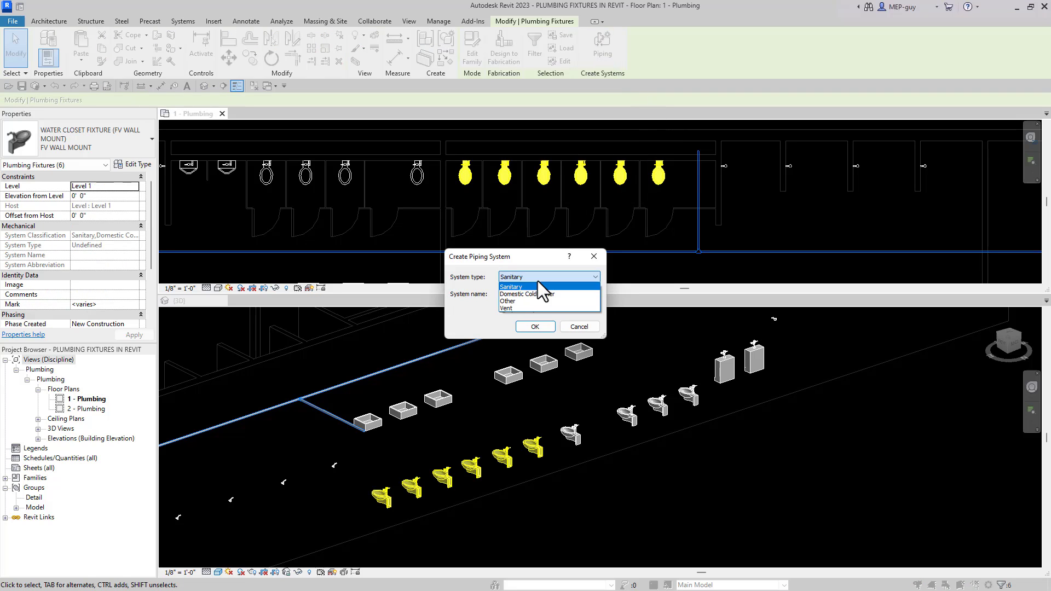
{"action": "left_click", "coordinate": [537, 293]}
{"action": "left_click", "coordinate": [531, 327]}
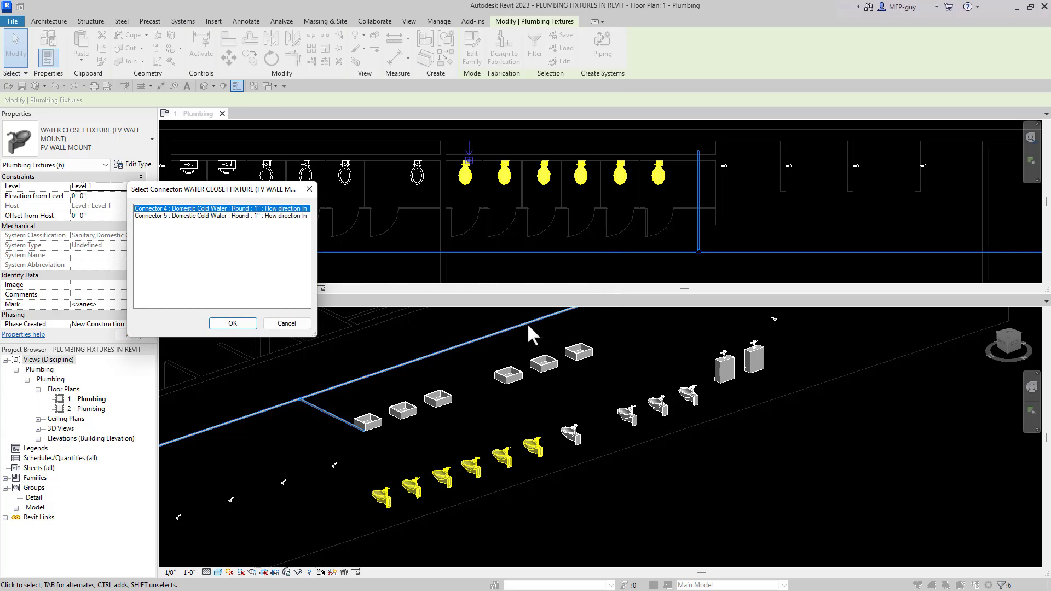
{"action": "left_click", "coordinate": [236, 324]}
{"action": "left_click", "coordinate": [237, 323]}
{"action": "left_click", "coordinate": [237, 324]}
{"action": "left_click", "coordinate": [236, 323]}
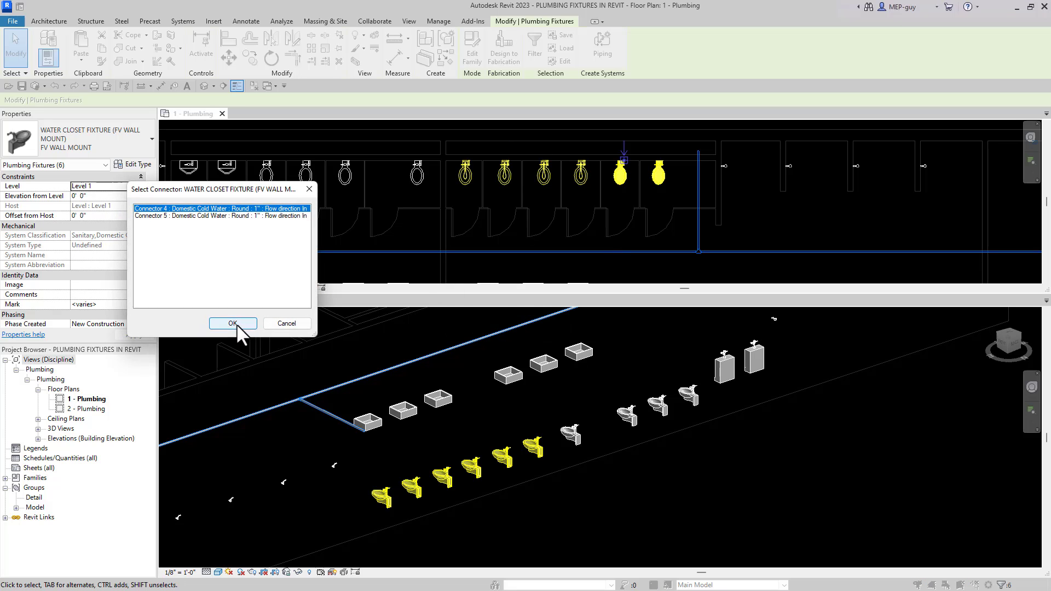
{"action": "left_click", "coordinate": [237, 324]}
{"action": "left_click", "coordinate": [237, 324]}
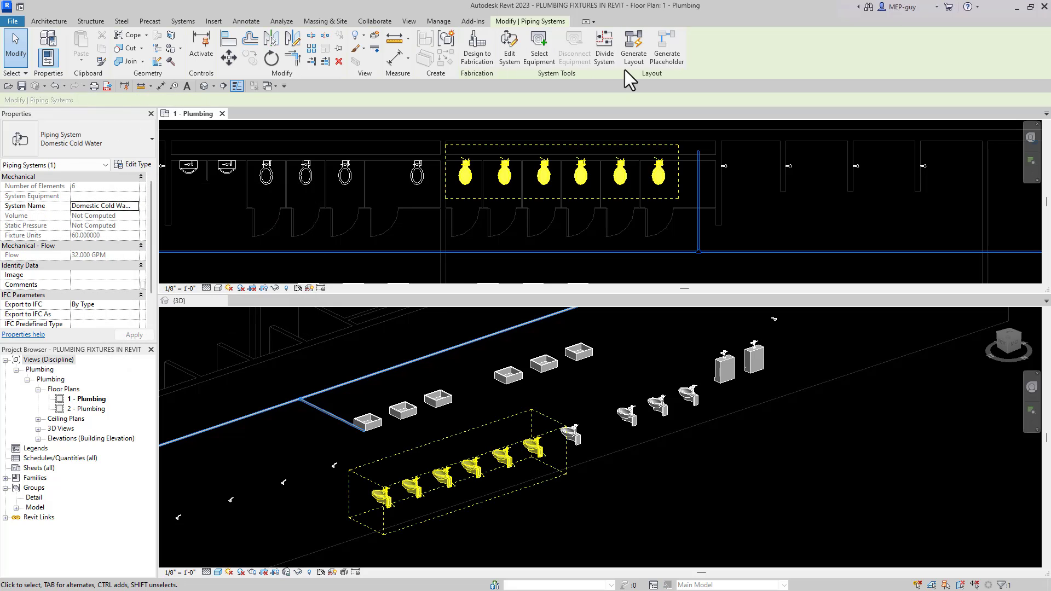
Generate the toilets' pipe layout with Network solution 1, setting both the main and branch offsets to 2' 0"
{"action": "left_click", "coordinate": [635, 52]}
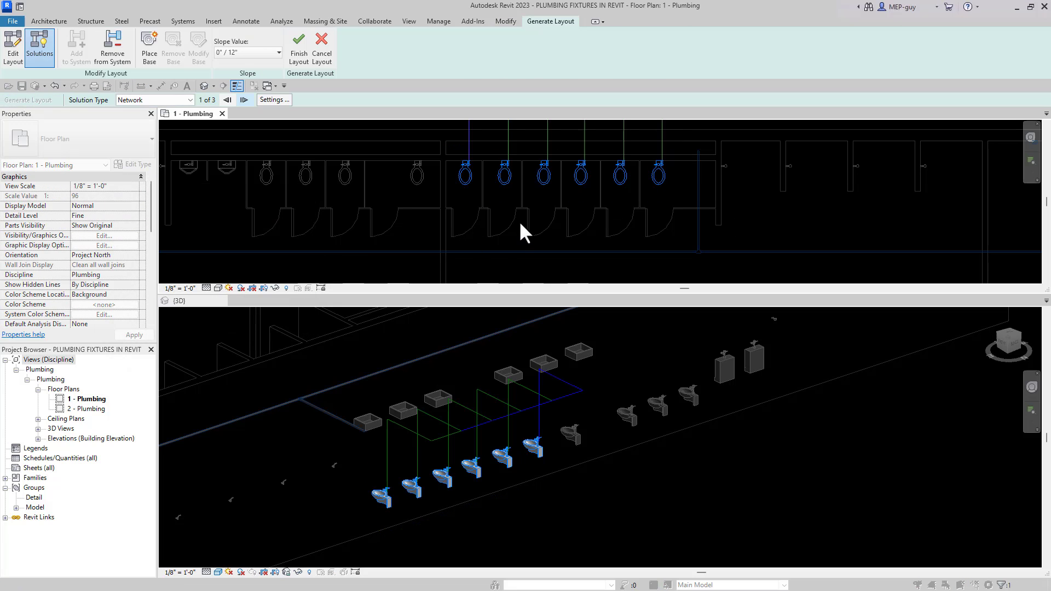
{"action": "scroll", "coordinate": [542, 222], "scroll_direction": "down", "scroll_amount": 2}
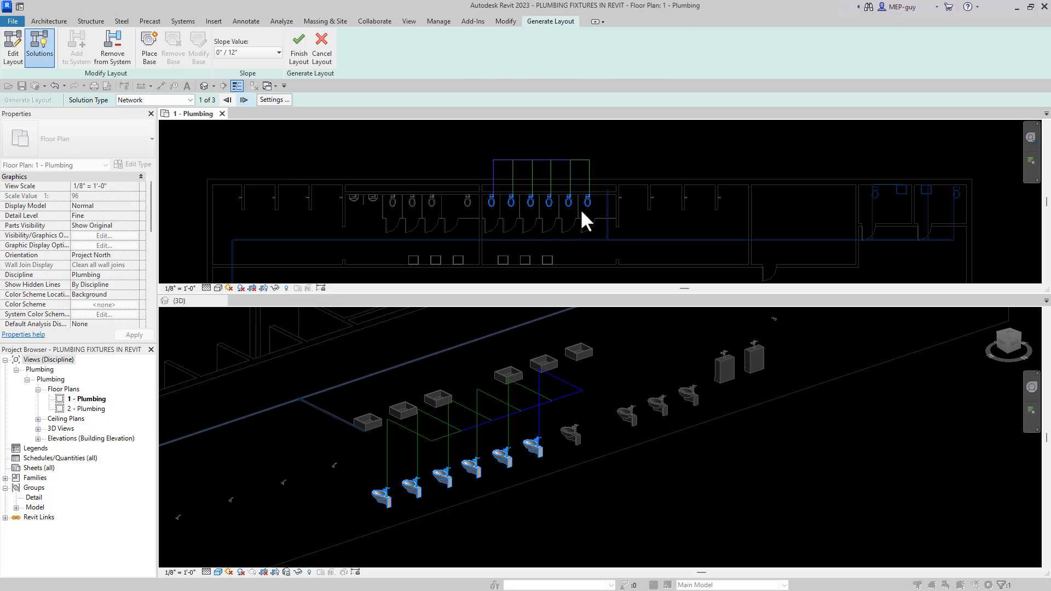
{"action": "left_click", "coordinate": [277, 101]}
{"action": "left_click", "coordinate": [669, 120]}
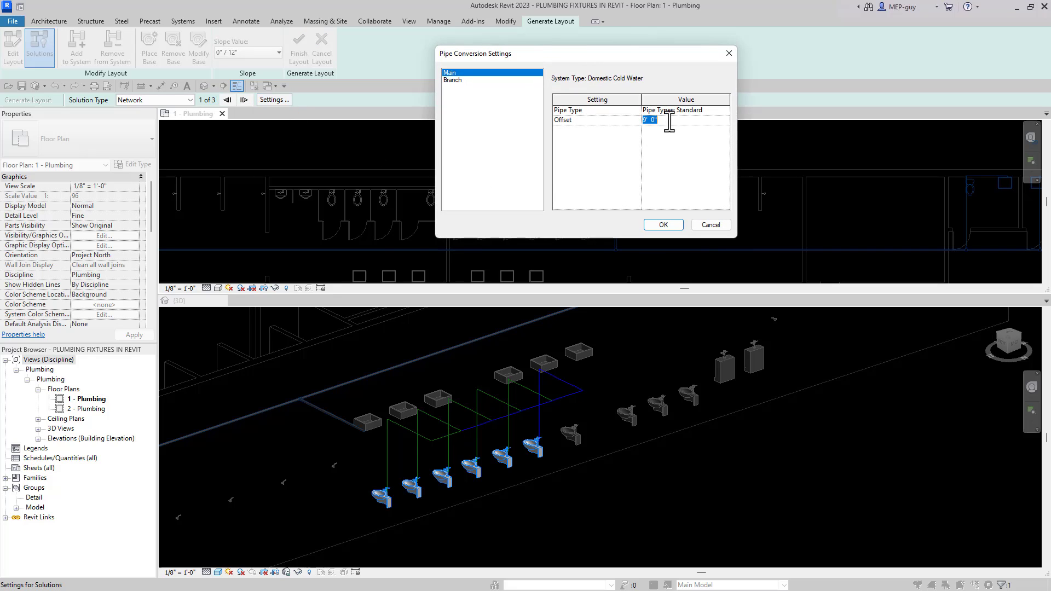
{"action": "type", "text": "2' 0\""}
{"action": "left_click", "coordinate": [466, 80]}
{"action": "left_click", "coordinate": [663, 120]}
{"action": "type", "text": "2' 0\""}
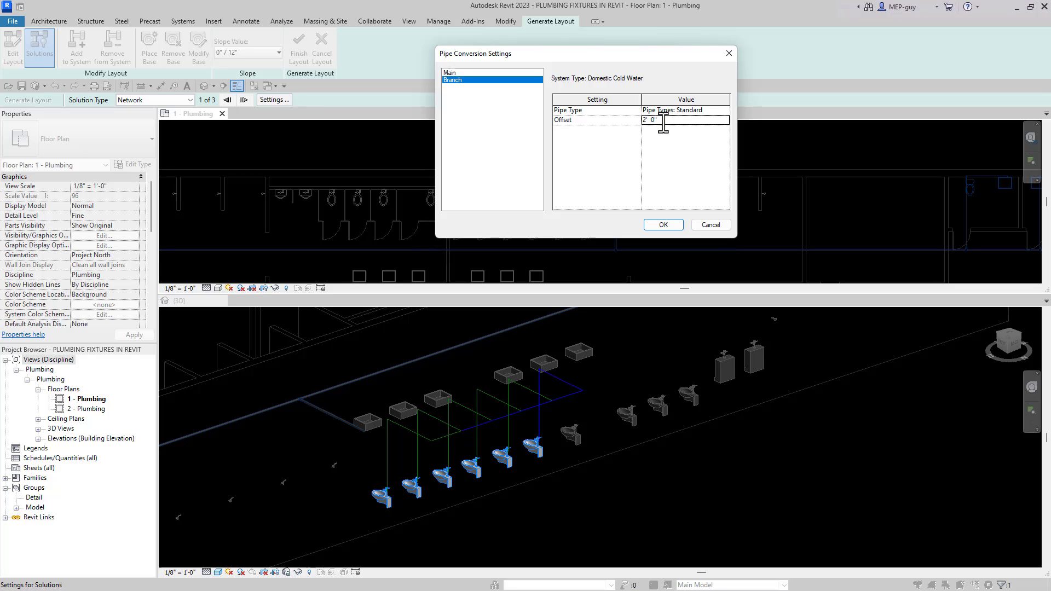
{"action": "left_click", "coordinate": [664, 224]}
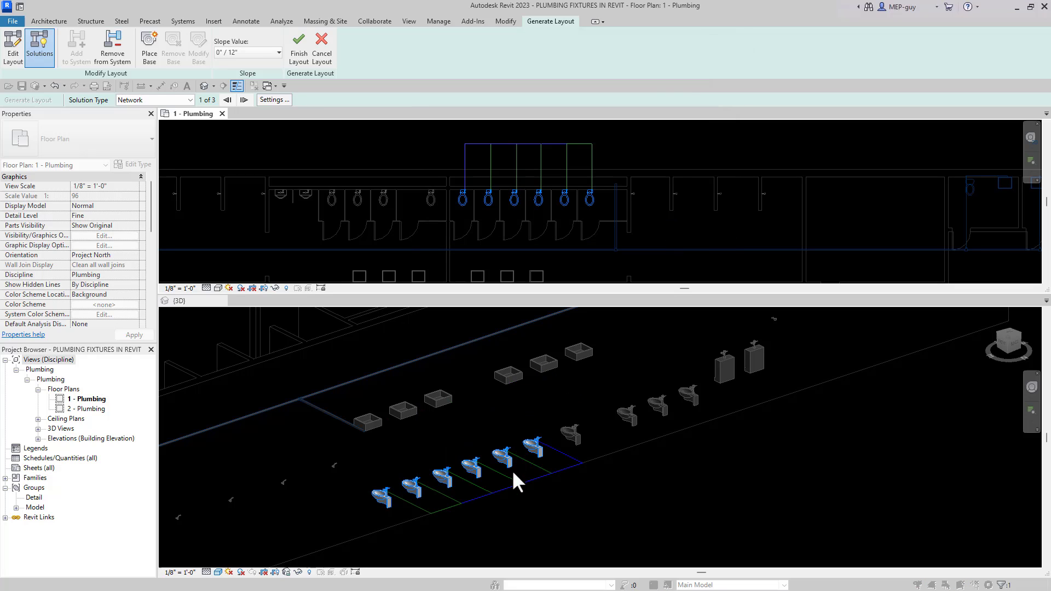
{"action": "scroll", "coordinate": [437, 509], "scroll_direction": "up", "scroll_amount": 3}
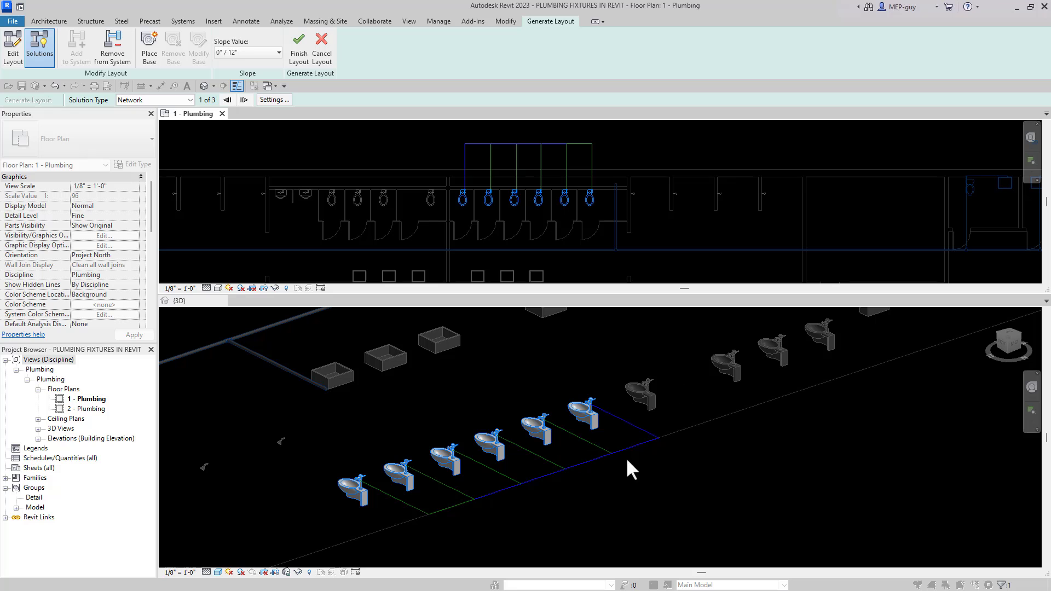
{"action": "left_click", "coordinate": [299, 48]}
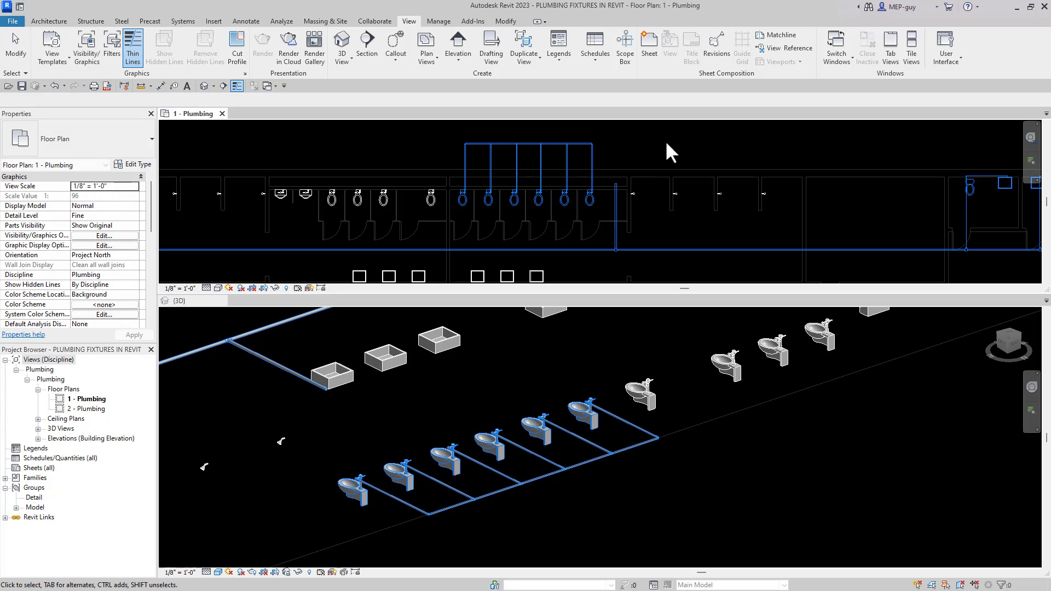
Move the generated header pipe from outside the building into the wall chase behind the six toilets
{"action": "scroll", "coordinate": [523, 148], "scroll_direction": "up", "scroll_amount": 3}
{"action": "left_click", "coordinate": [588, 134]}
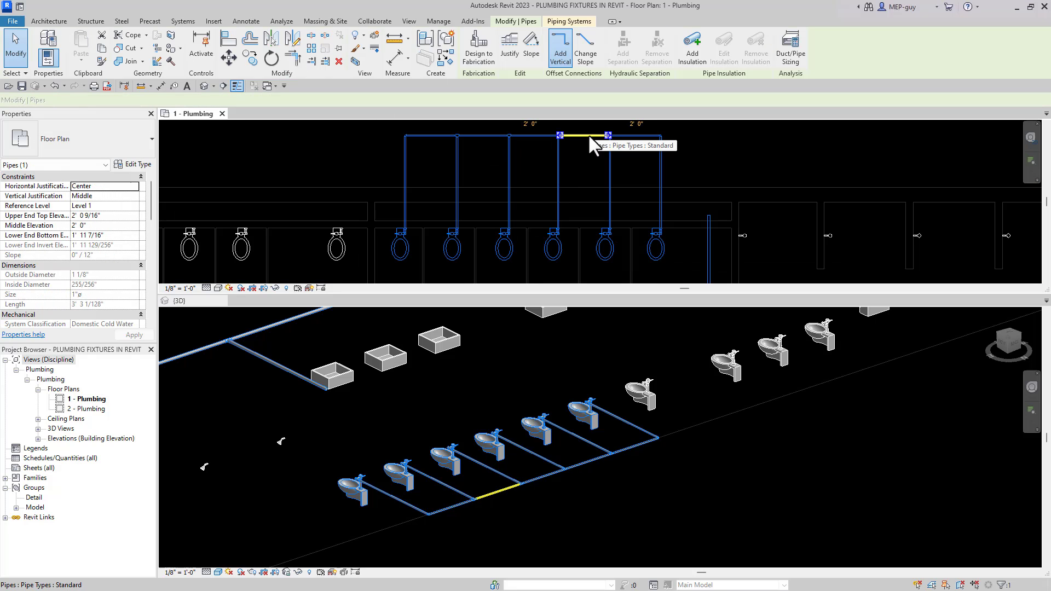
{"action": "scroll", "coordinate": [586, 149], "scroll_direction": "up", "scroll_amount": 1}
{"action": "left_click_drag", "start_coordinate": [587, 132], "coordinate": [590, 219]}
{"action": "left_click", "coordinate": [683, 232]}
Delete the elbow joining the header to the stub of the toilet nearest the 2" branch pipe
{"action": "scroll", "coordinate": [704, 256], "scroll_direction": "up", "scroll_amount": 3}
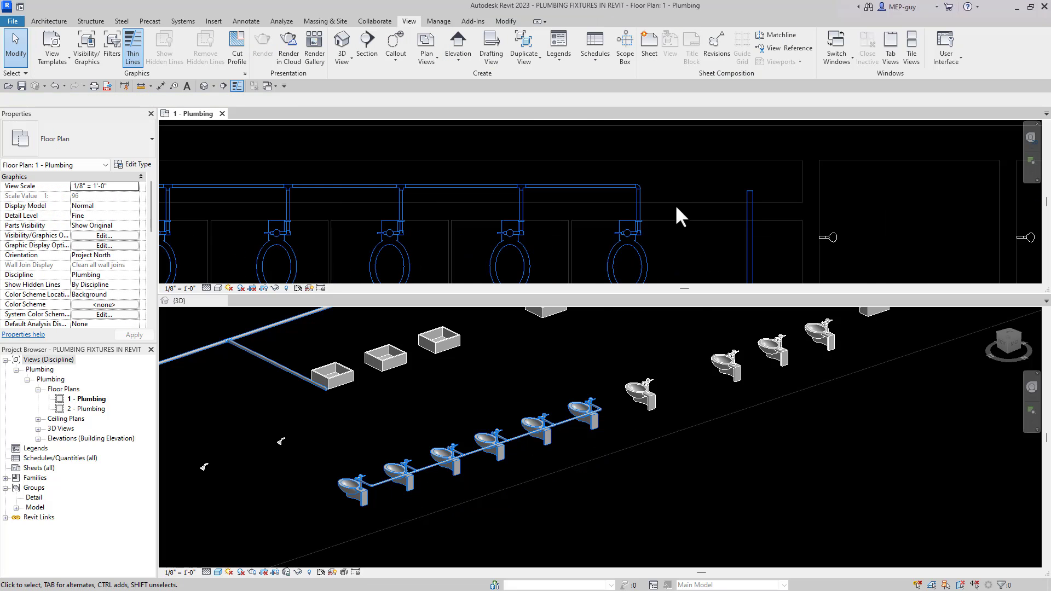
{"action": "scroll", "coordinate": [674, 203], "scroll_direction": "up", "scroll_amount": 2}
{"action": "left_click_drag", "start_coordinate": [586, 159], "coordinate": [653, 198]}
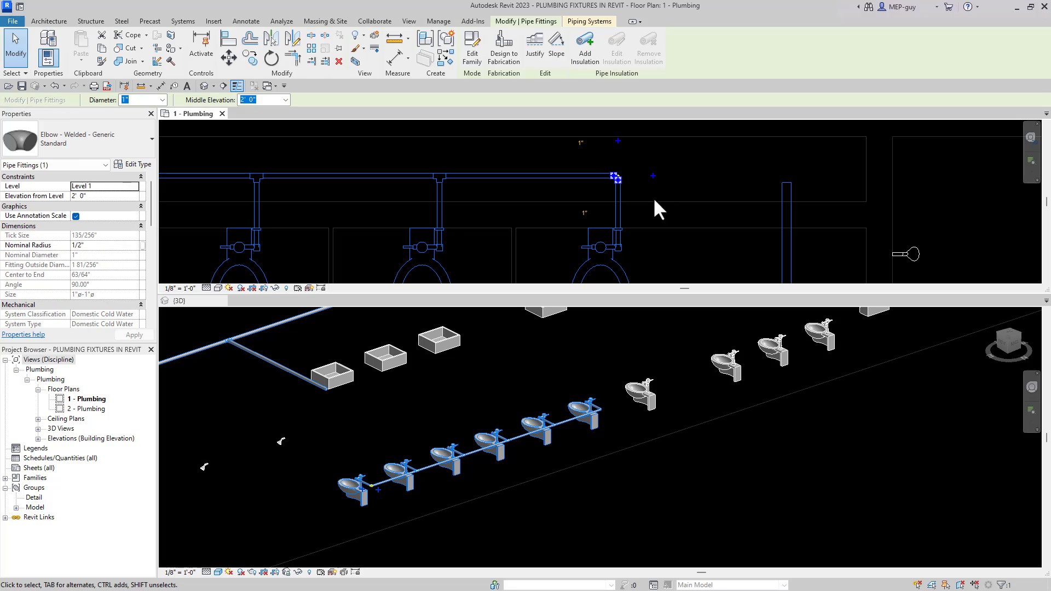
{"action": "key", "text": "Delete"}
Trim the header to a corner with the 2" branch pipe, and extend the end toilet's stub to the header
{"action": "key", "text": "t"}
{"action": "key", "text": "r"}
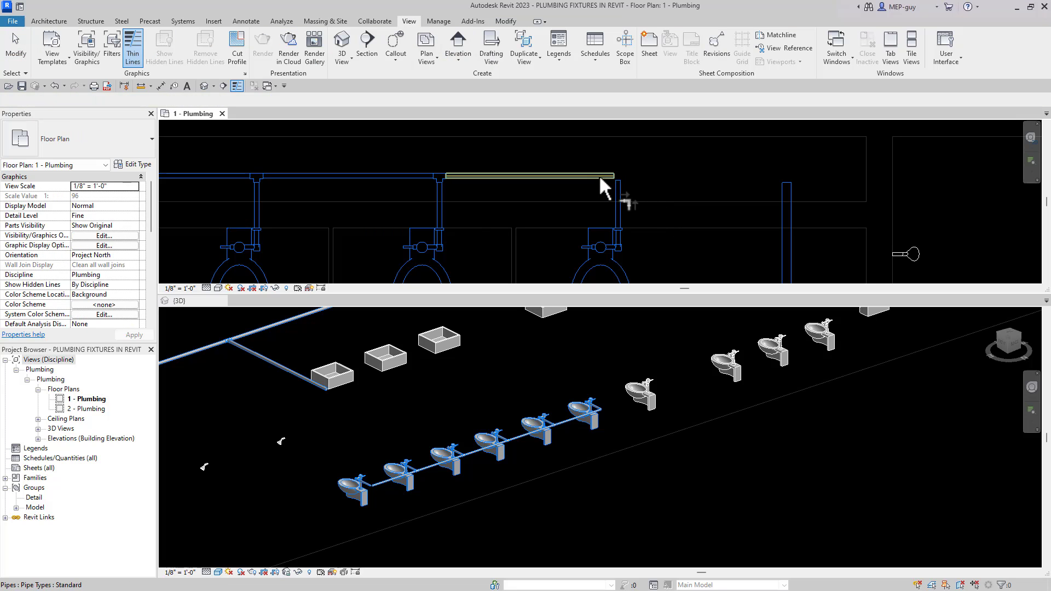
{"action": "left_click", "coordinate": [599, 176]}
{"action": "left_click", "coordinate": [783, 199]}
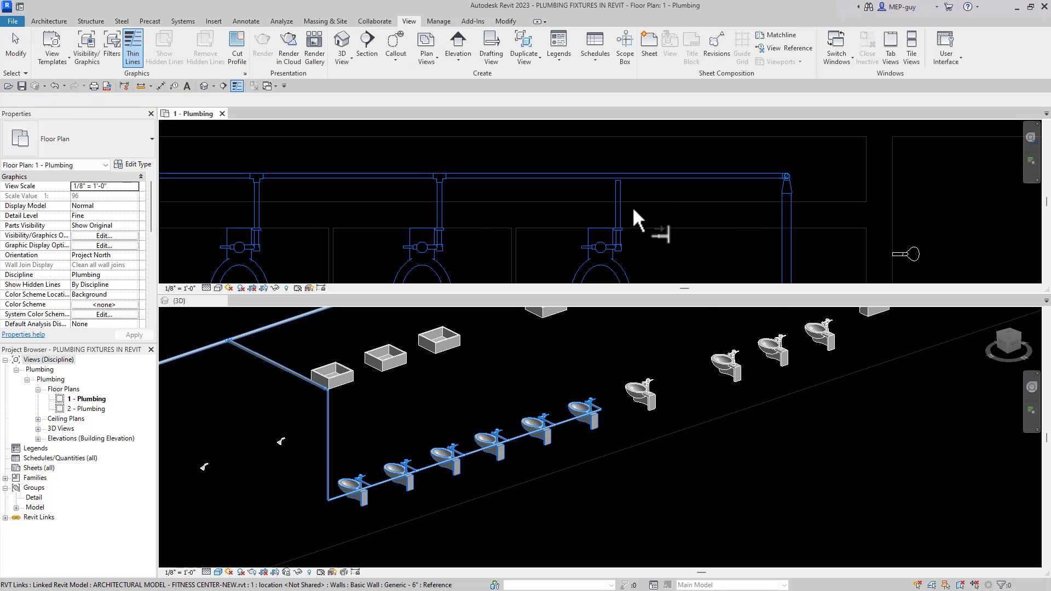
{"action": "scroll", "coordinate": [665, 189], "scroll_direction": "down", "scroll_amount": 4}
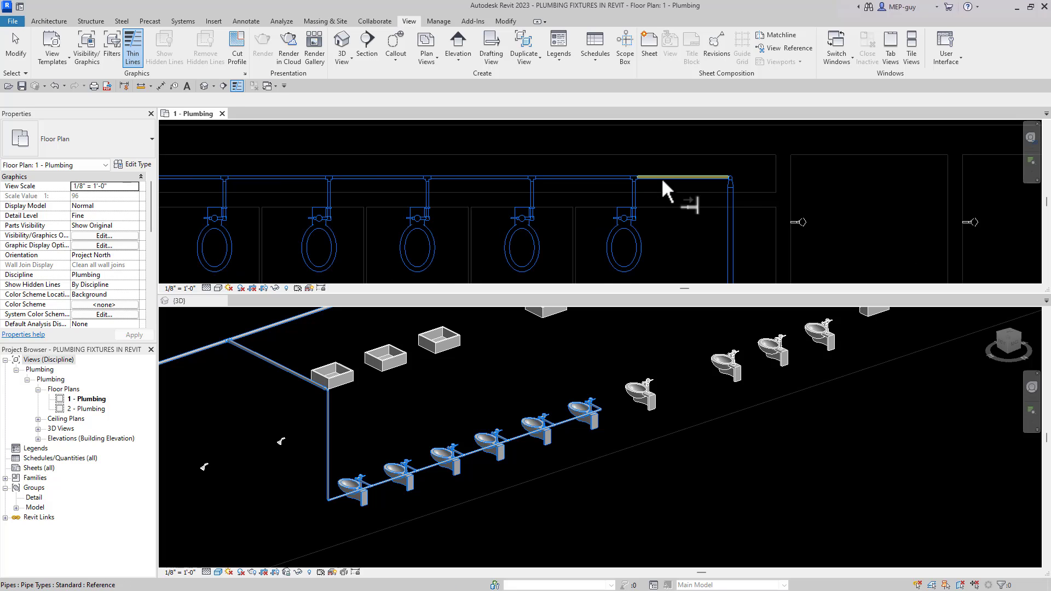
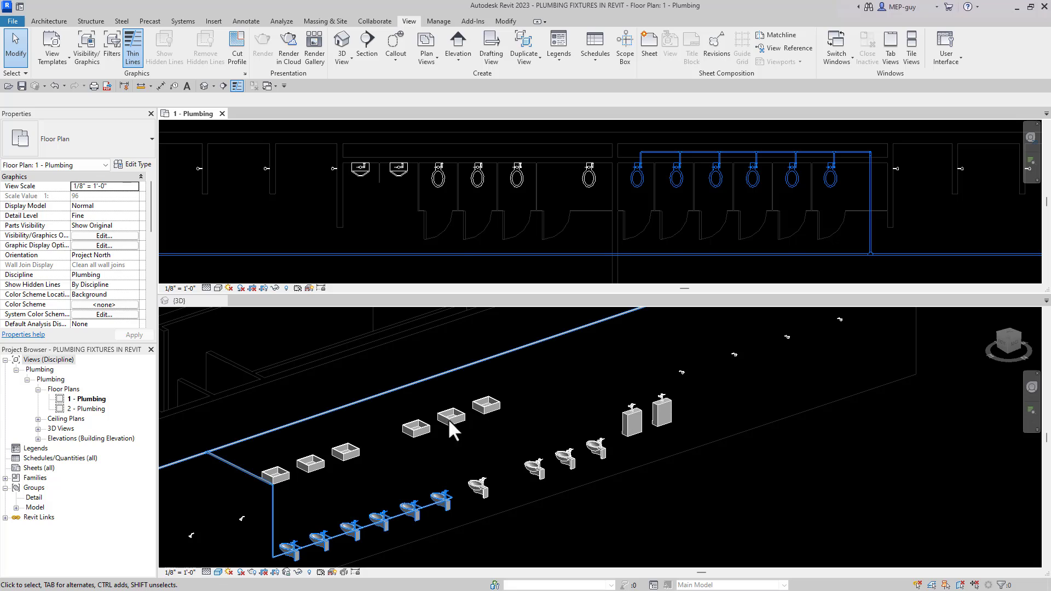
Create a Domestic Cold Water piping system for the four unpiped toilets, using Connector 4 on each fixture
{"action": "left_click_drag", "start_coordinate": [421, 145], "coordinate": [613, 201]}
{"action": "left_click", "coordinate": [605, 38]}
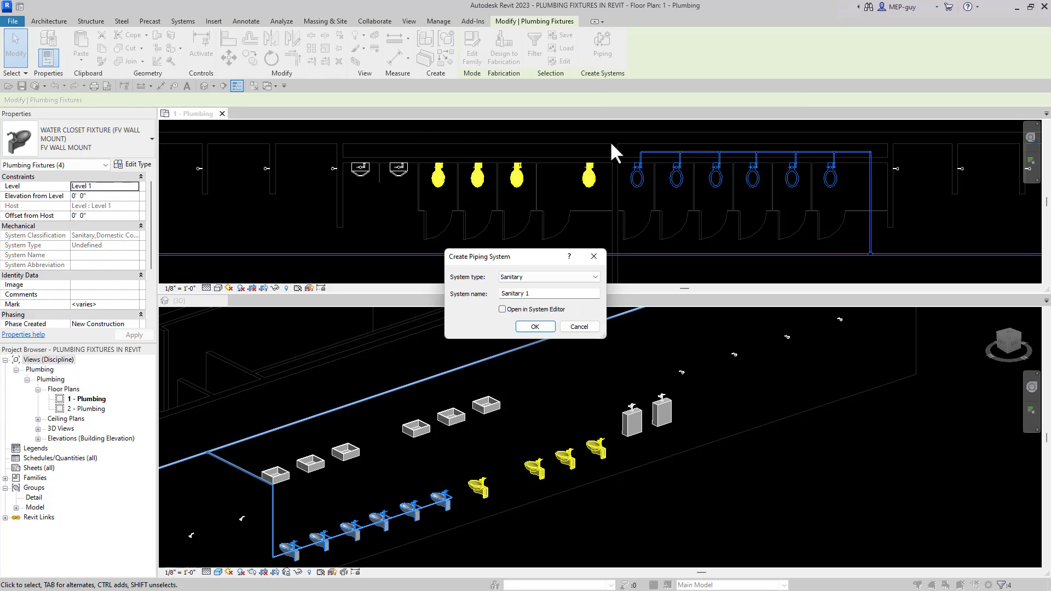
{"action": "left_click", "coordinate": [530, 276]}
{"action": "left_click", "coordinate": [530, 277]}
{"action": "left_click", "coordinate": [530, 276]}
{"action": "left_click", "coordinate": [527, 294]}
{"action": "left_click", "coordinate": [535, 326]}
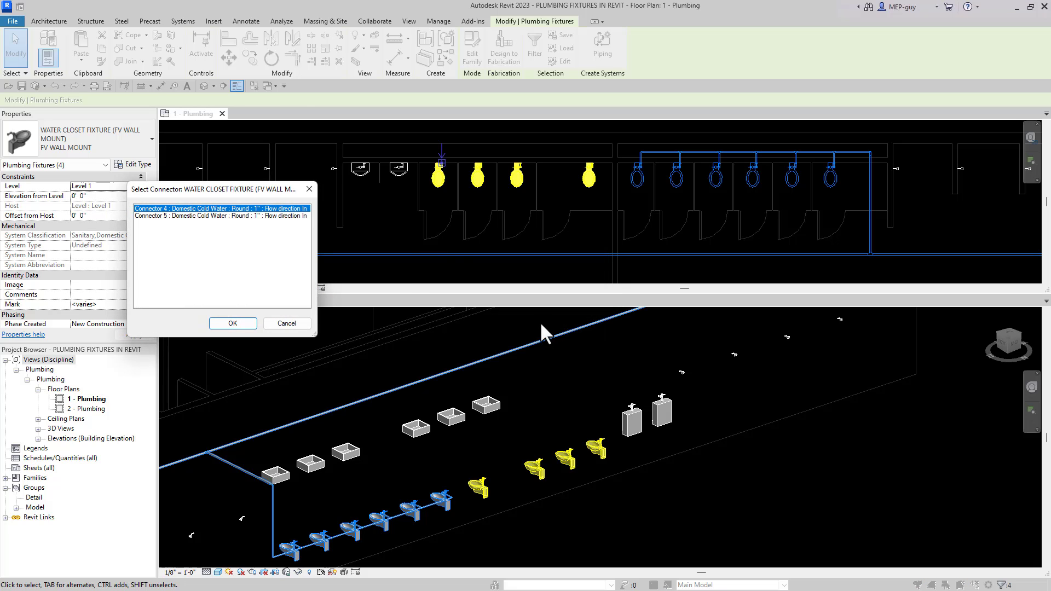
{"action": "left_click", "coordinate": [250, 323]}
{"action": "left_click", "coordinate": [250, 323]}
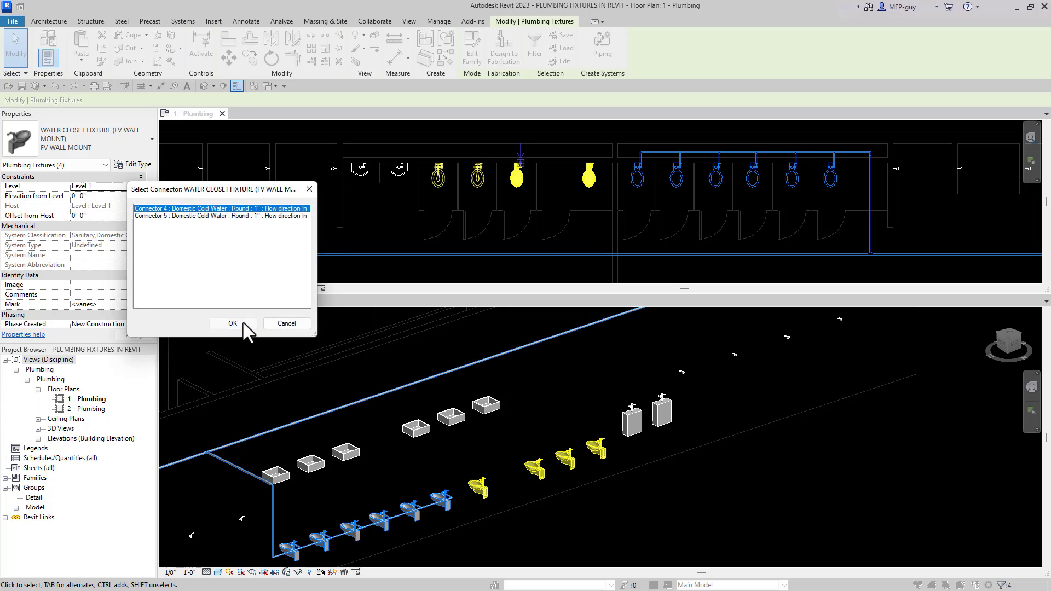
{"action": "left_click", "coordinate": [250, 323]}
{"action": "left_click", "coordinate": [249, 323]}
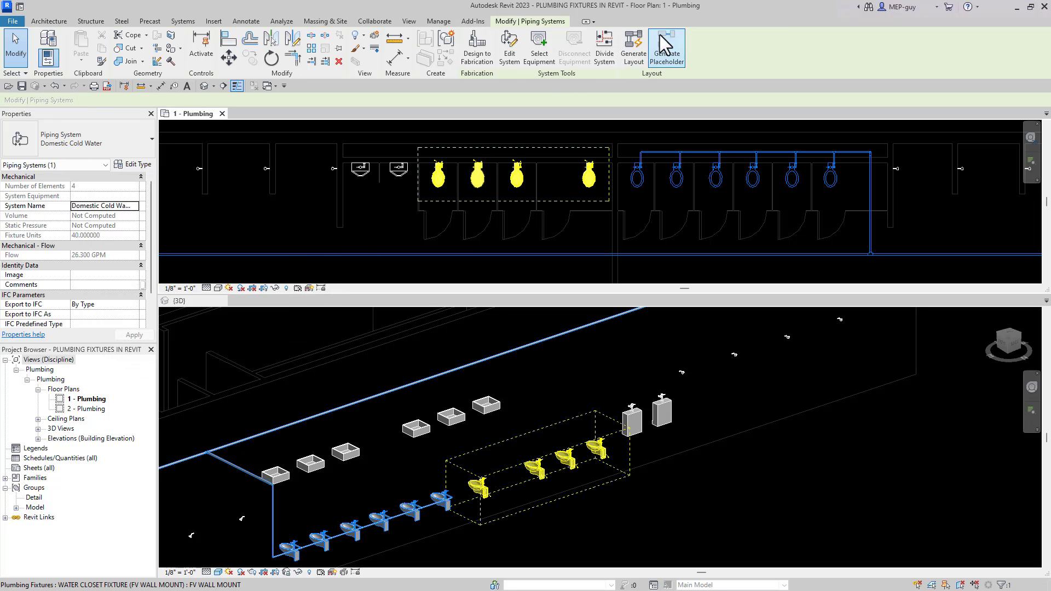
Generate the four toilets' pipe layout with Network solution 1
{"action": "left_click", "coordinate": [631, 48]}
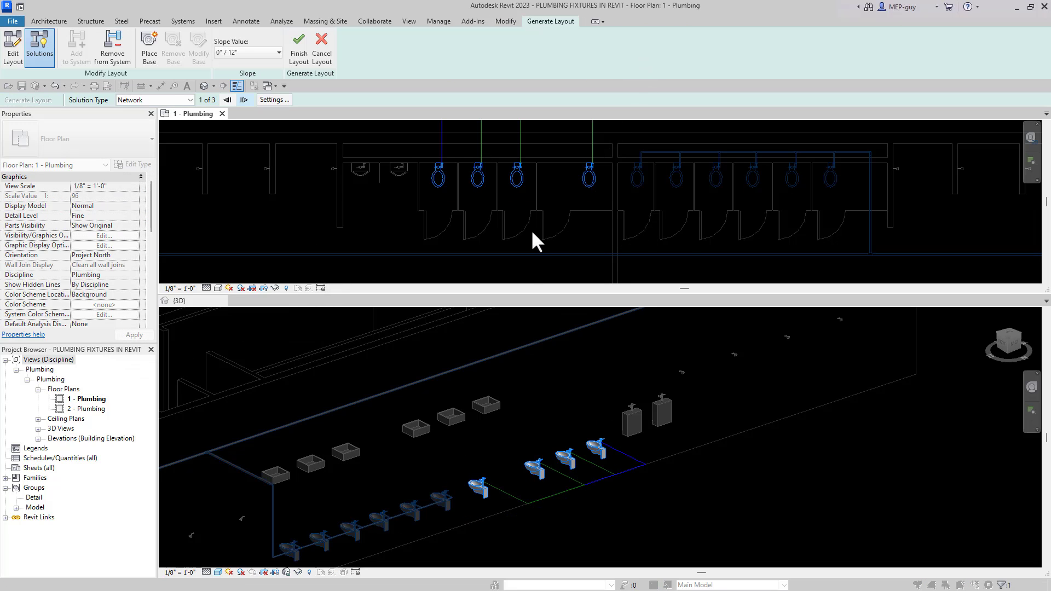
{"action": "scroll", "coordinate": [532, 231], "scroll_direction": "down", "scroll_amount": 3}
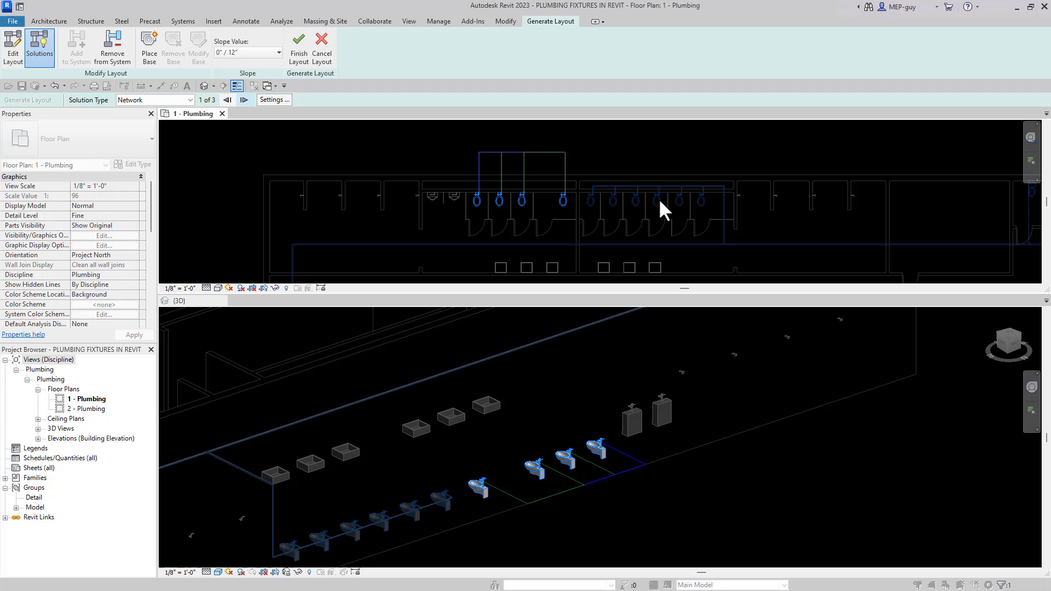
{"action": "left_click", "coordinate": [299, 53]}
{"action": "scroll", "coordinate": [539, 167], "scroll_direction": "up", "scroll_amount": 3}
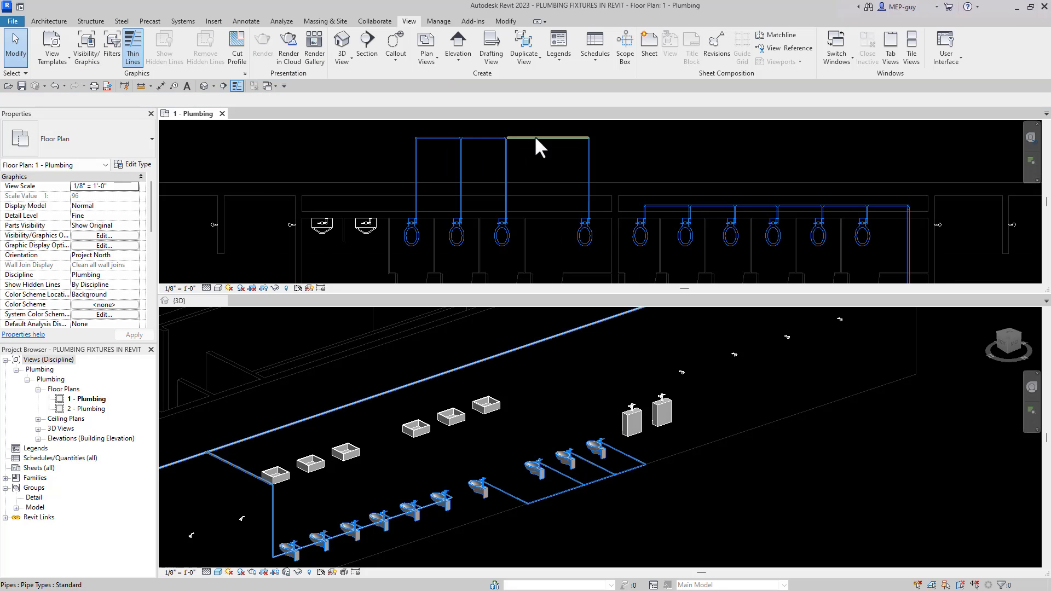
Move the generated header pipe from outside the building into the wall chase behind the four toilets, aligned with the six-toilet header
{"action": "left_click", "coordinate": [541, 138]}
{"action": "left_click_drag", "start_coordinate": [541, 138], "coordinate": [544, 202]}
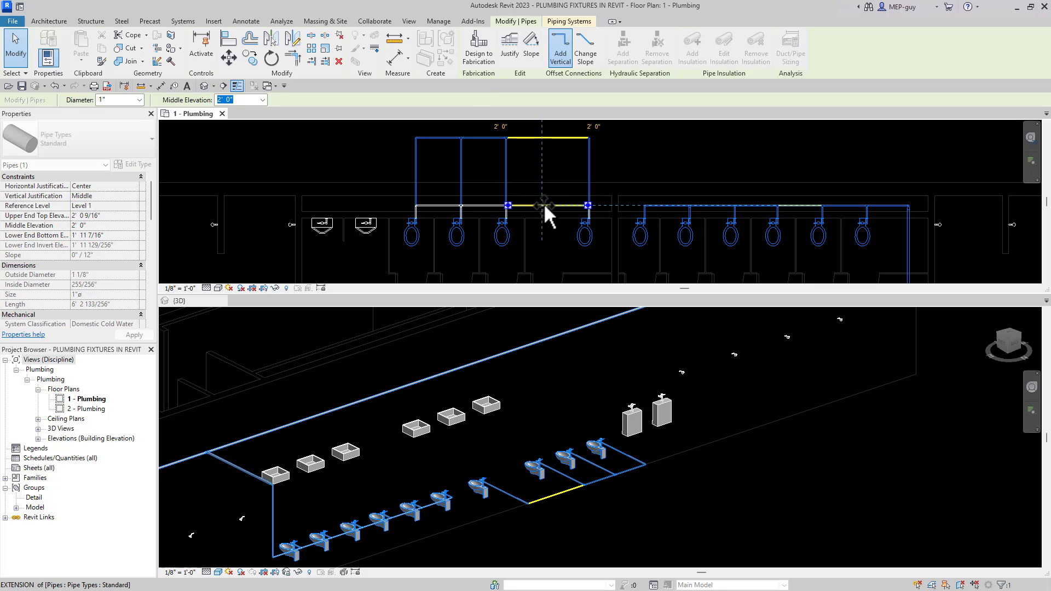
{"action": "left_click", "coordinate": [657, 159]}
{"action": "scroll", "coordinate": [335, 238], "scroll_direction": "up", "scroll_amount": 2}
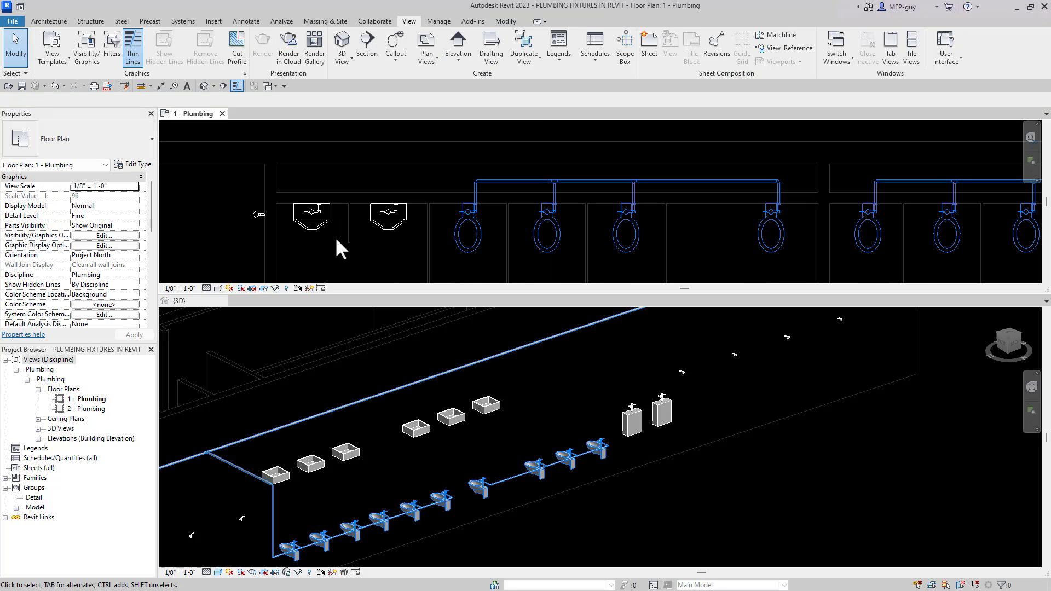
Draw a 1" pipe stub from the cold water connector of the urinal farthest from the toilets into the wall chase
{"action": "scroll", "coordinate": [397, 174], "scroll_direction": "down", "scroll_amount": 4}
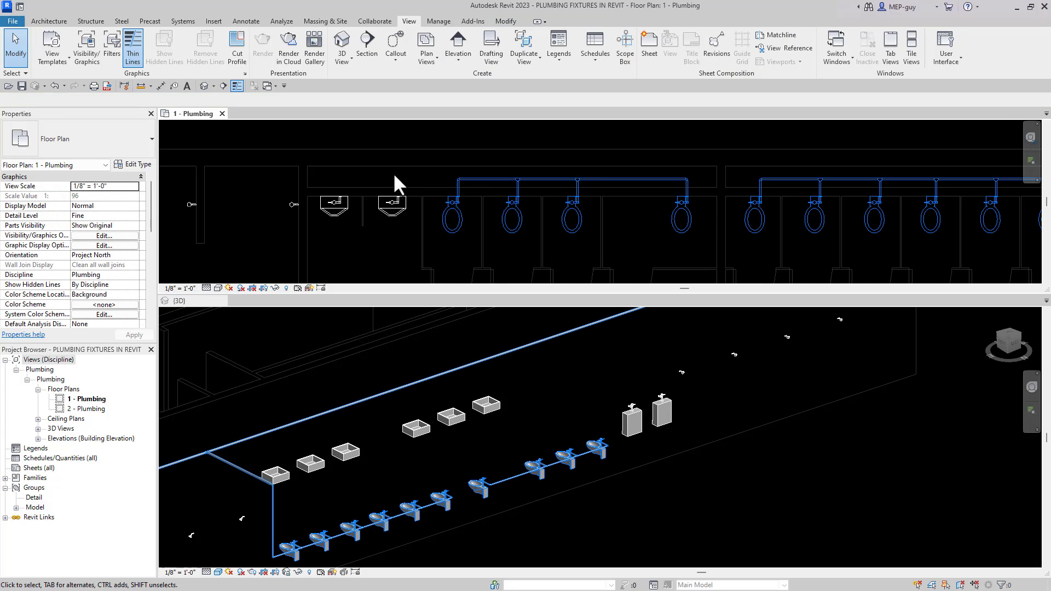
{"action": "scroll", "coordinate": [394, 173], "scroll_direction": "up", "scroll_amount": 3}
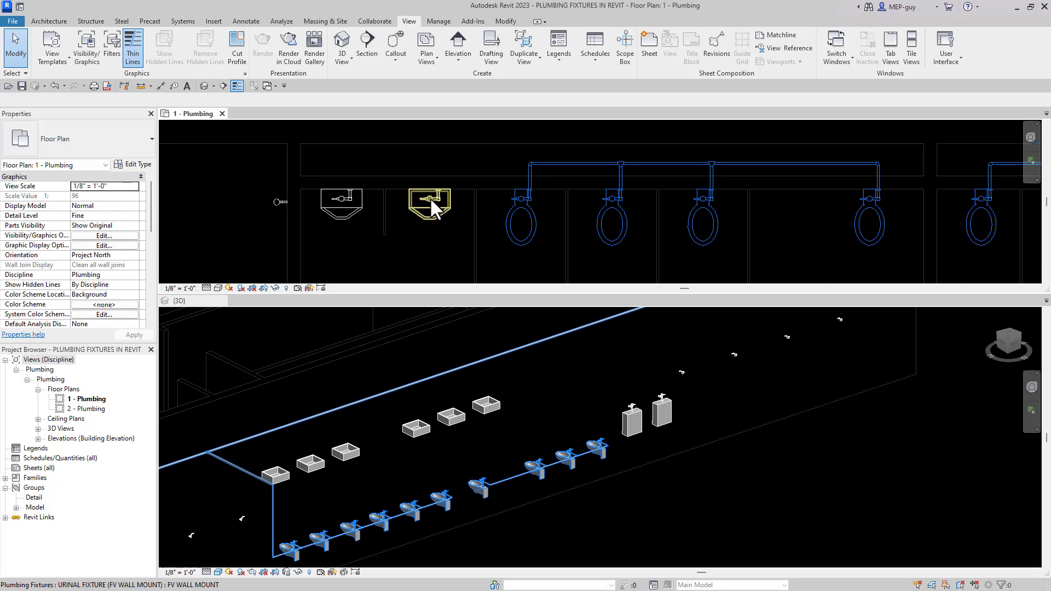
{"action": "left_click", "coordinate": [376, 203]}
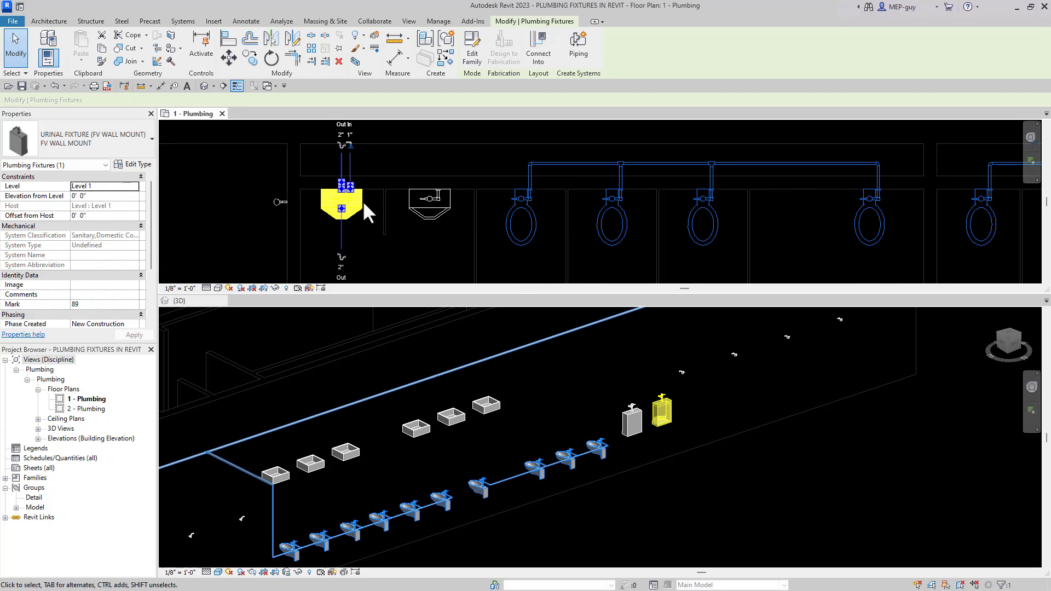
{"action": "scroll", "coordinate": [340, 181], "scroll_direction": "up", "scroll_amount": 3}
{"action": "right_click", "coordinate": [361, 202]}
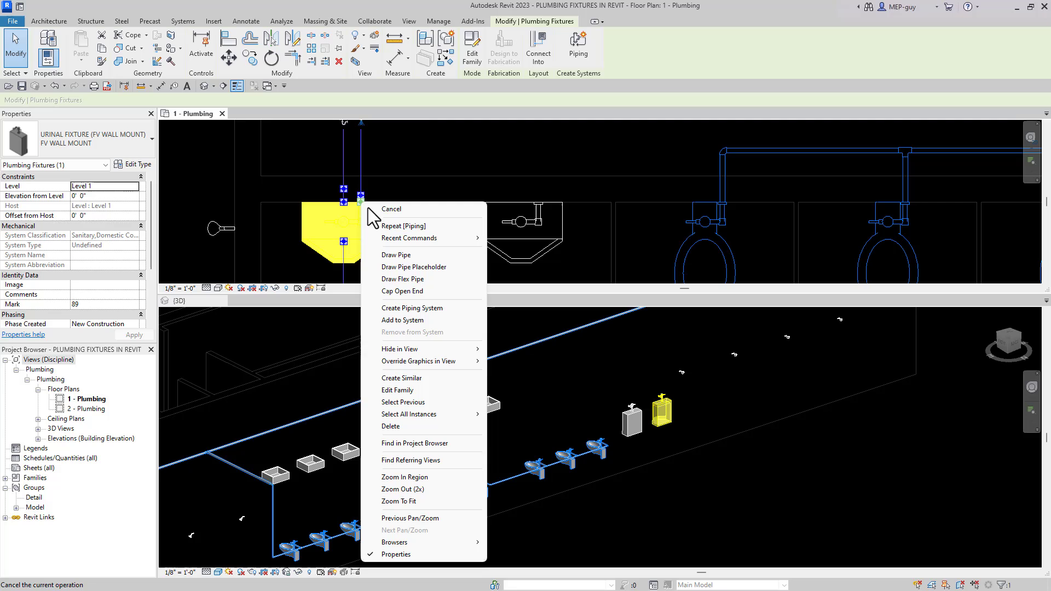
{"action": "left_click", "coordinate": [413, 255]}
{"action": "scroll", "coordinate": [358, 167], "scroll_direction": "down", "scroll_amount": 1}
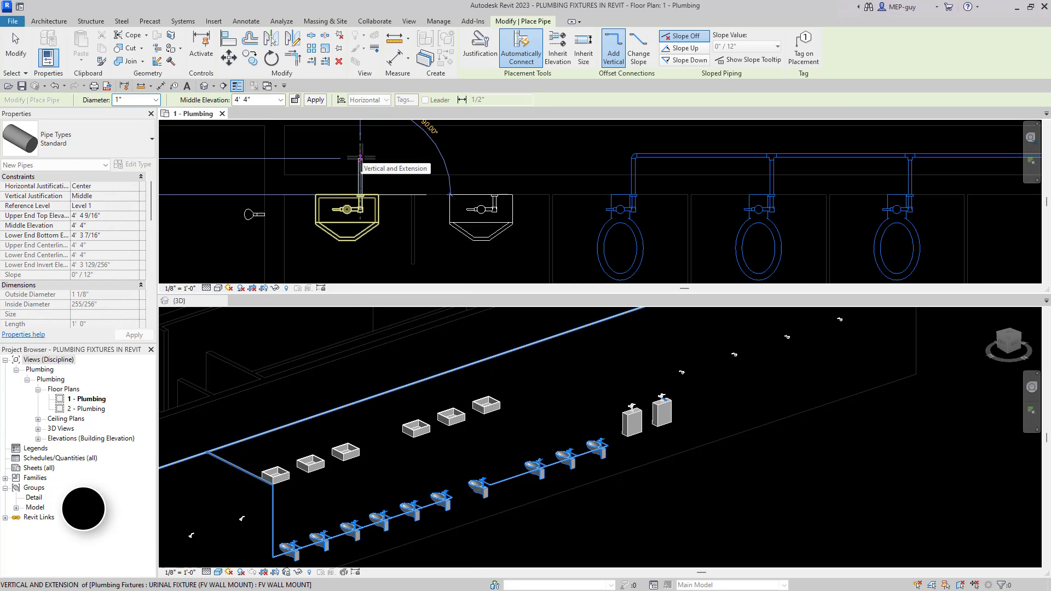
{"action": "key", "text": "Escape"}
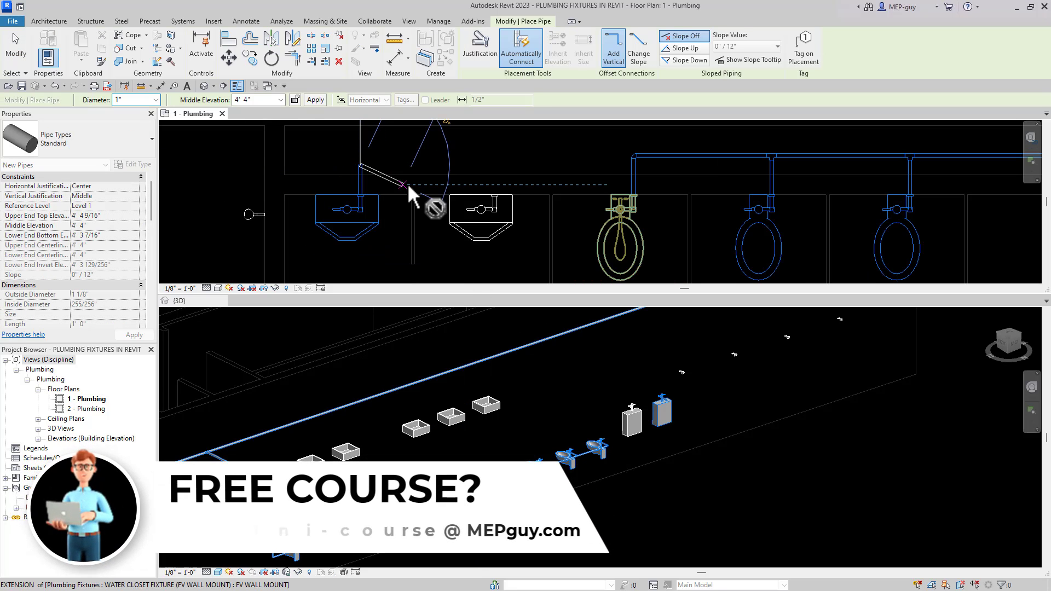
{"action": "key", "text": "Escape"}
Delete the elbow at the toilet nearest the urinals, and trim the header to a corner with the far urinal's stub
{"action": "left_click_drag", "start_coordinate": [599, 142], "coordinate": [667, 170]}
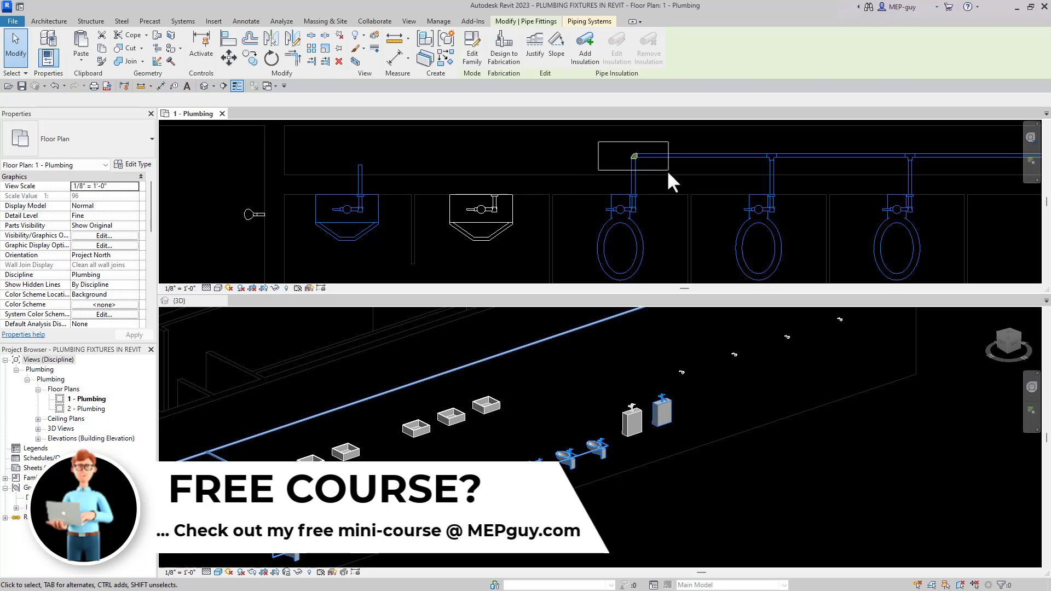
{"action": "key", "text": "Delete"}
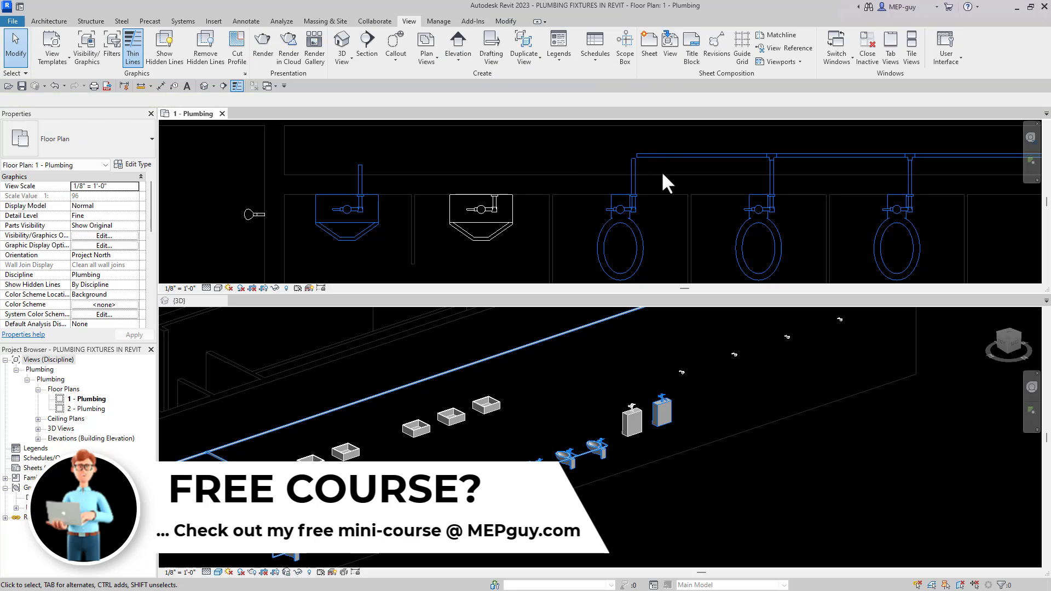
{"action": "key", "text": "t"}
{"action": "key", "text": "r"}
{"action": "left_click", "coordinate": [650, 156]}
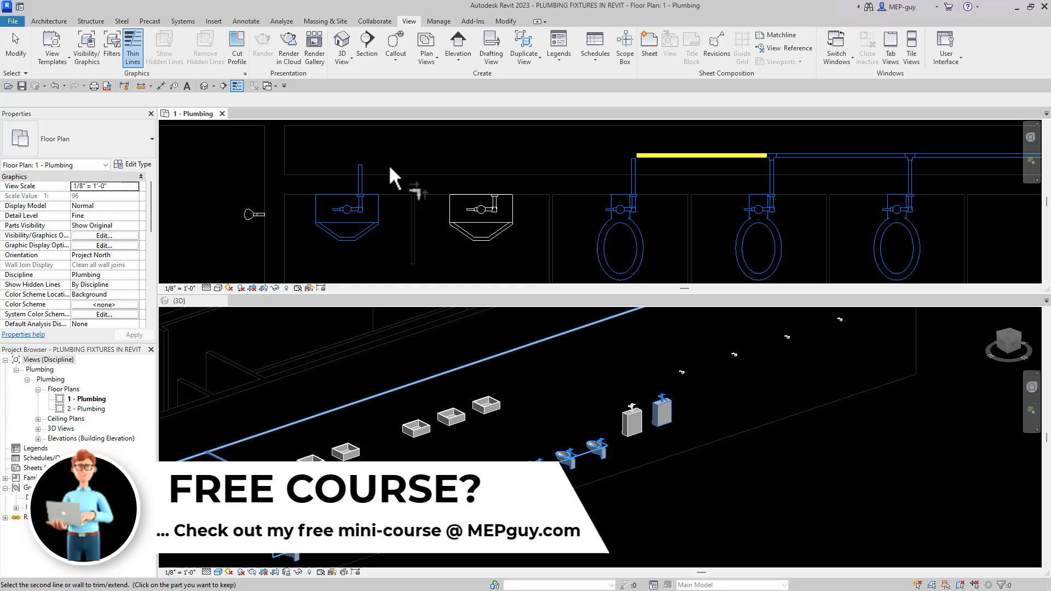
{"action": "left_click", "coordinate": [361, 172]}
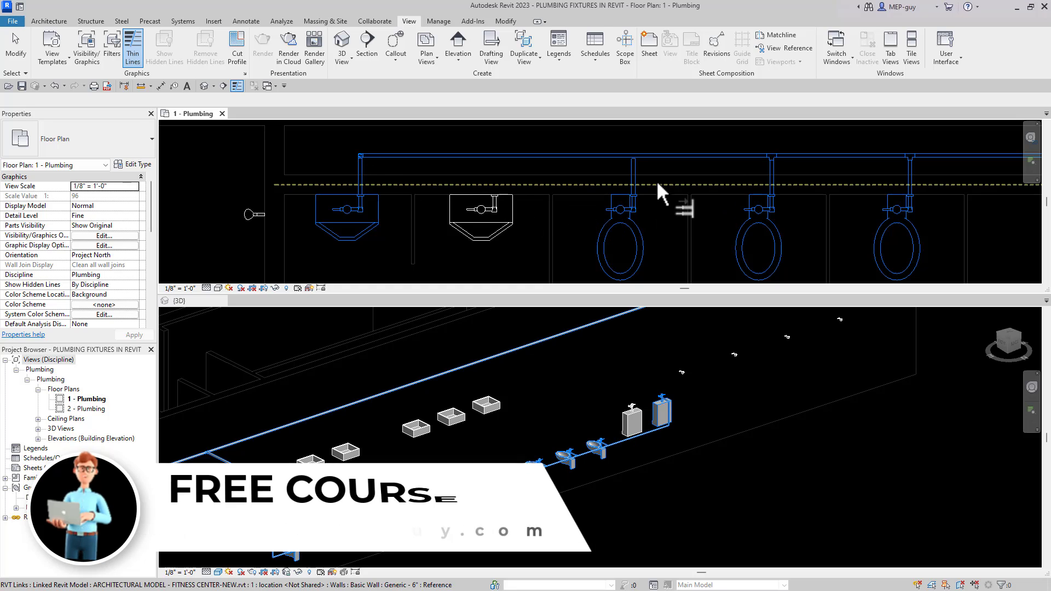
Extend the stub of the toilet nearest the urinals to the header
{"action": "left_click", "coordinate": [648, 157]}
{"action": "left_click", "coordinate": [634, 169]}
{"action": "key", "text": "Escape"}
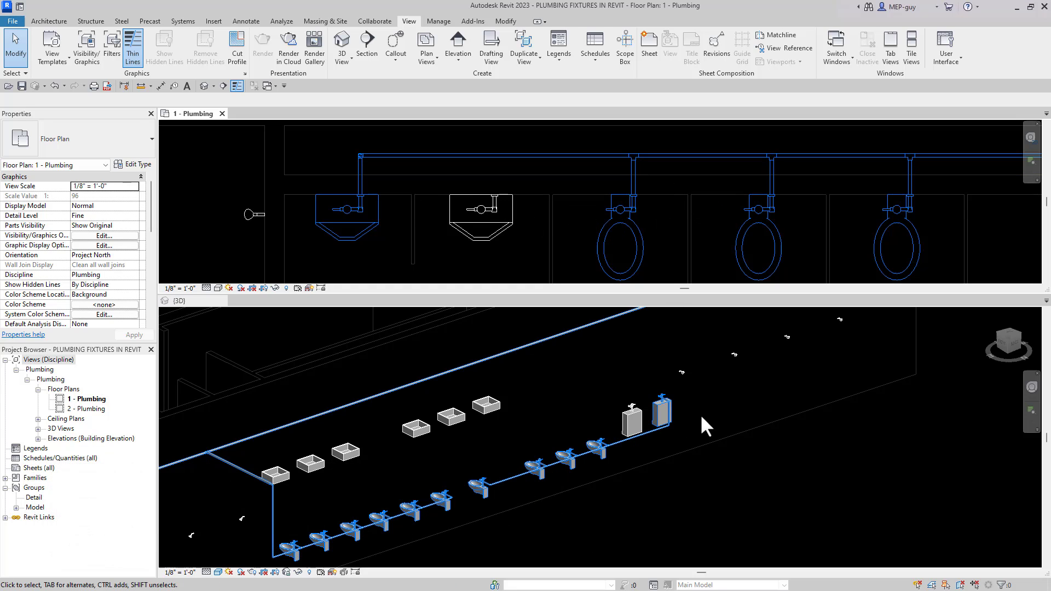
Connect the unpiped urinal into the header pipe, using Connector 4, the 1" Domestic Cold Water connector
{"action": "scroll", "coordinate": [650, 442], "scroll_direction": "up", "scroll_amount": 6}
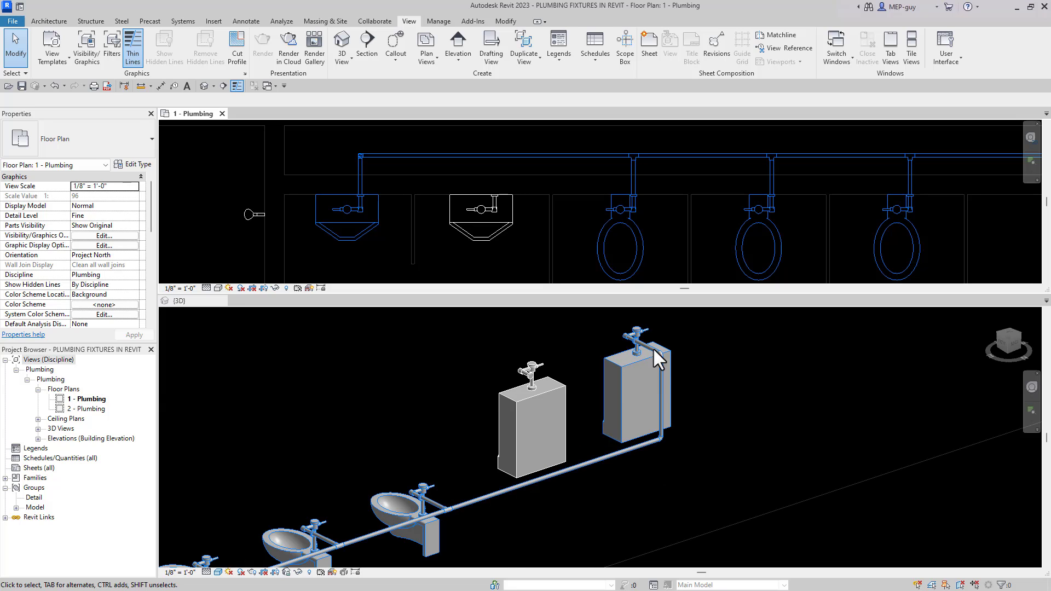
{"action": "left_click", "coordinate": [537, 387]}
{"action": "left_click", "coordinate": [540, 51]}
{"action": "left_click", "coordinate": [554, 463]}
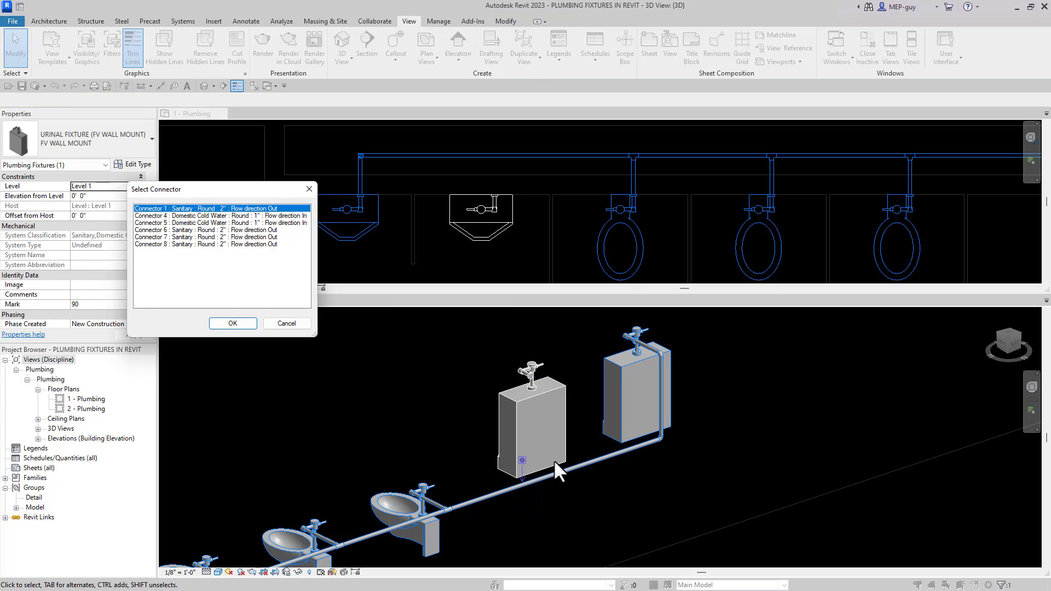
{"action": "left_click", "coordinate": [230, 215]}
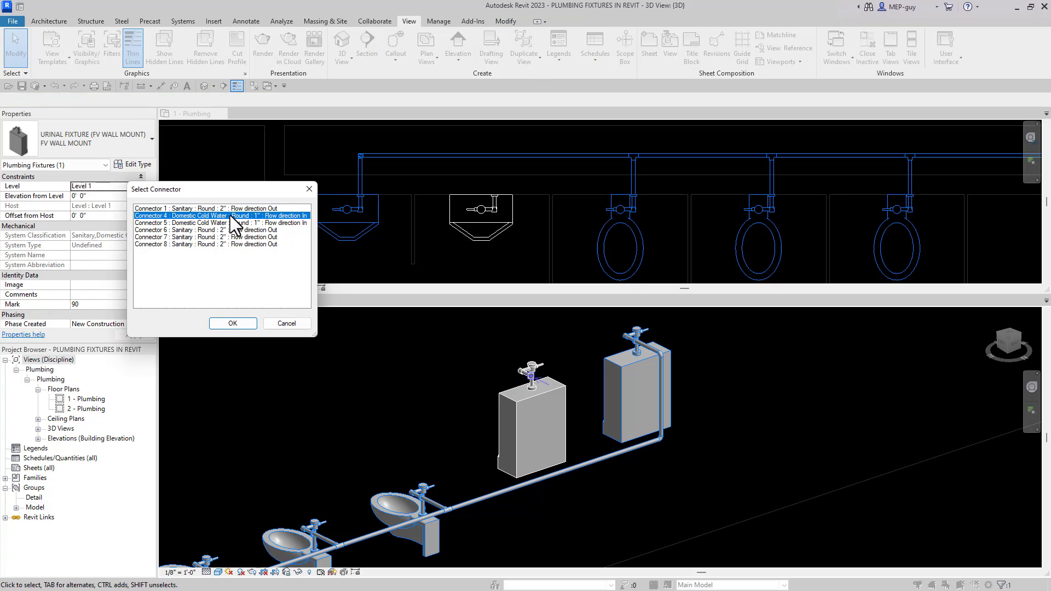
{"action": "key", "text": "Return"}
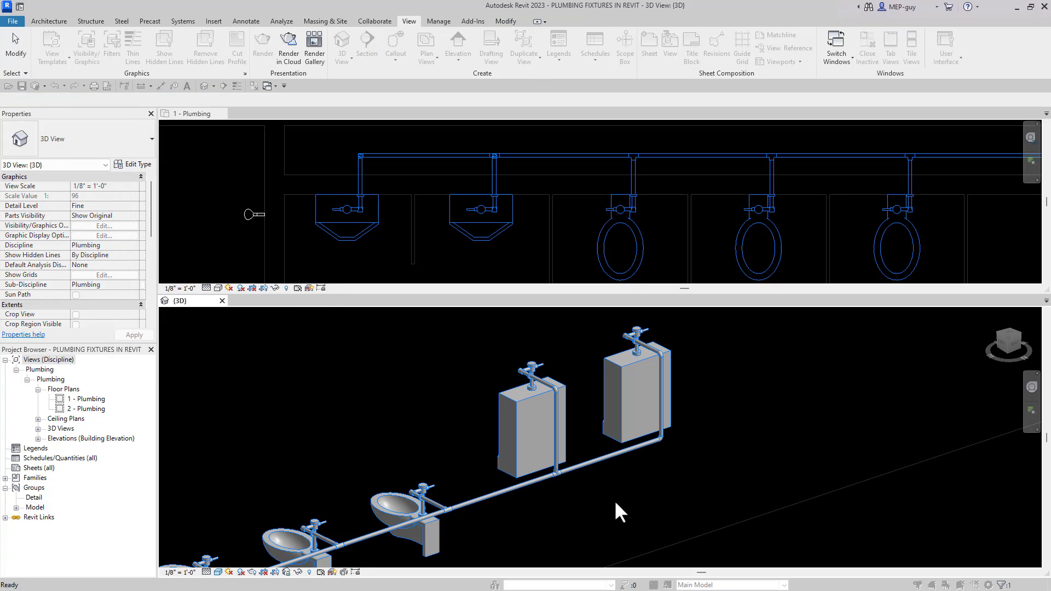
Delete the elbow joining the end of the header to the far urinal's vertical drop pipe
{"action": "scroll", "coordinate": [752, 481], "scroll_direction": "down", "scroll_amount": 1}
{"action": "scroll", "coordinate": [706, 499], "scroll_direction": "down", "scroll_amount": 4}
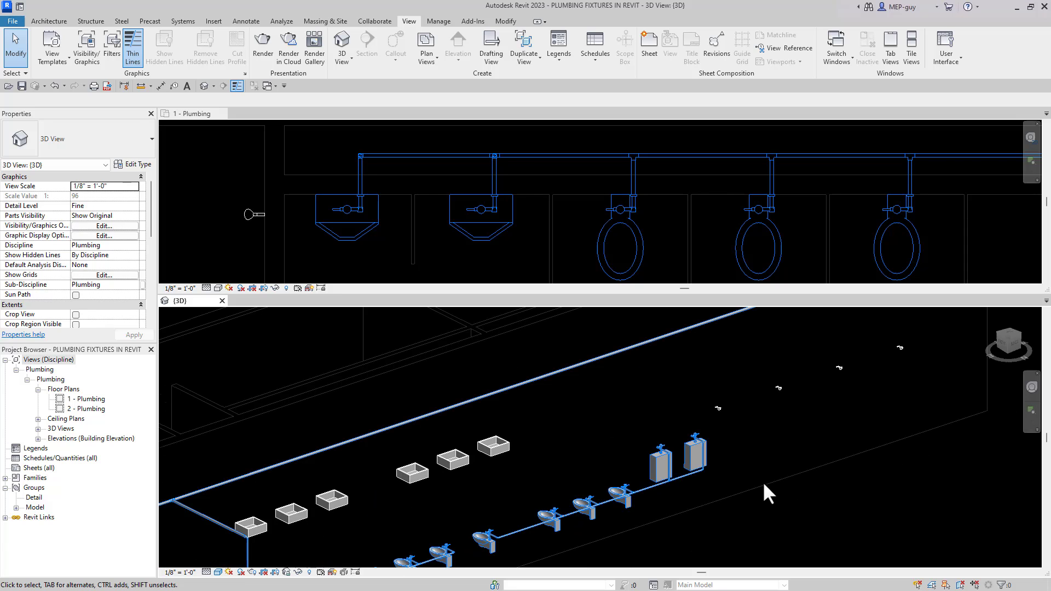
{"action": "scroll", "coordinate": [636, 465], "scroll_direction": "up", "scroll_amount": 4}
{"action": "scroll", "coordinate": [677, 461], "scroll_direction": "up", "scroll_amount": 2}
{"action": "scroll", "coordinate": [605, 461], "scroll_direction": "up", "scroll_amount": 3}
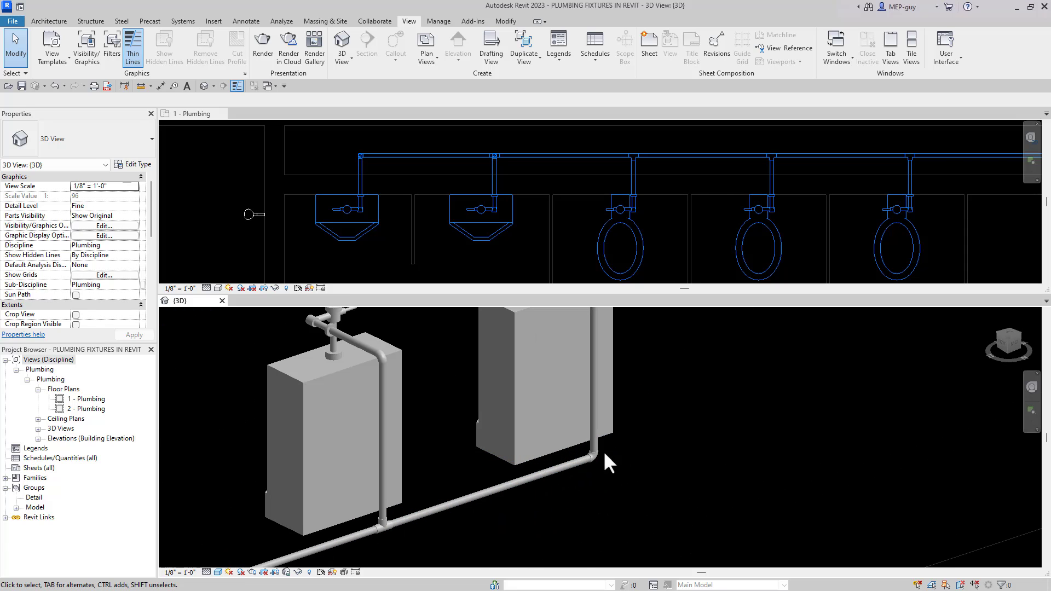
{"action": "scroll", "coordinate": [518, 527], "scroll_direction": "down", "scroll_amount": 5}
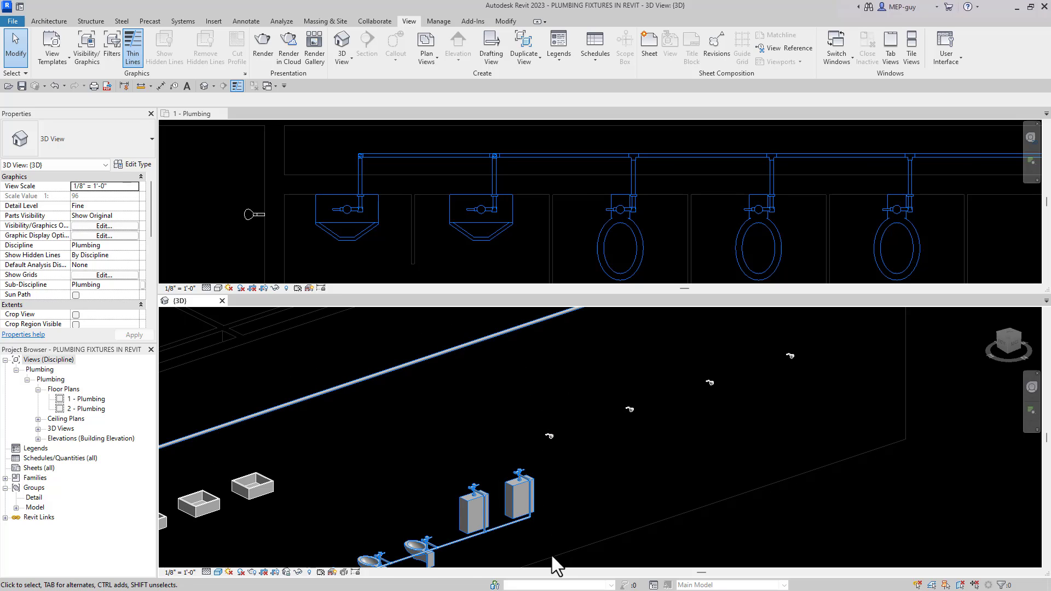
{"action": "scroll", "coordinate": [554, 560], "scroll_direction": "up", "scroll_amount": 2}
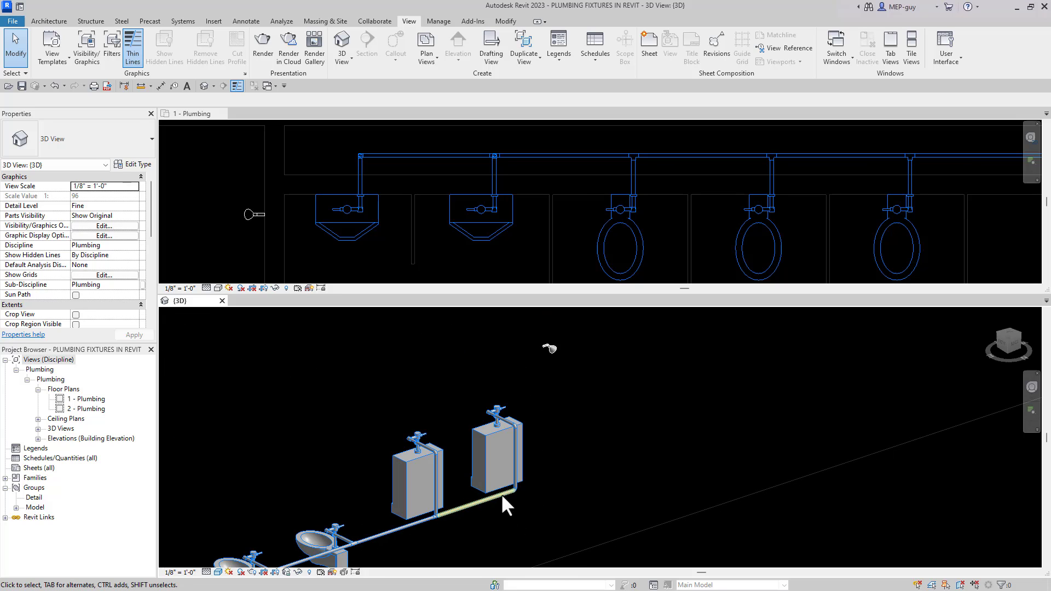
{"action": "left_click", "coordinate": [541, 501]}
{"action": "key", "text": "Escape"}
{"action": "scroll", "coordinate": [541, 501], "scroll_direction": "up", "scroll_amount": 2}
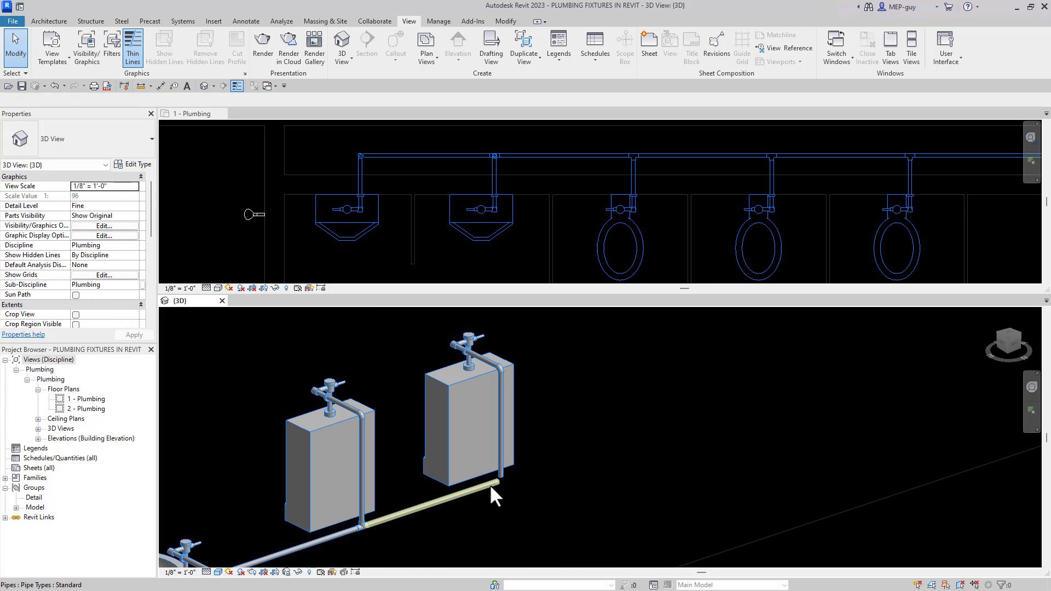
Draw a 2" branch pipe at 9' 0" elevation from the cold water main into the wall chase beside the far urinal
{"action": "left_click", "coordinate": [517, 185]}
{"action": "scroll", "coordinate": [468, 181], "scroll_direction": "down", "scroll_amount": 6}
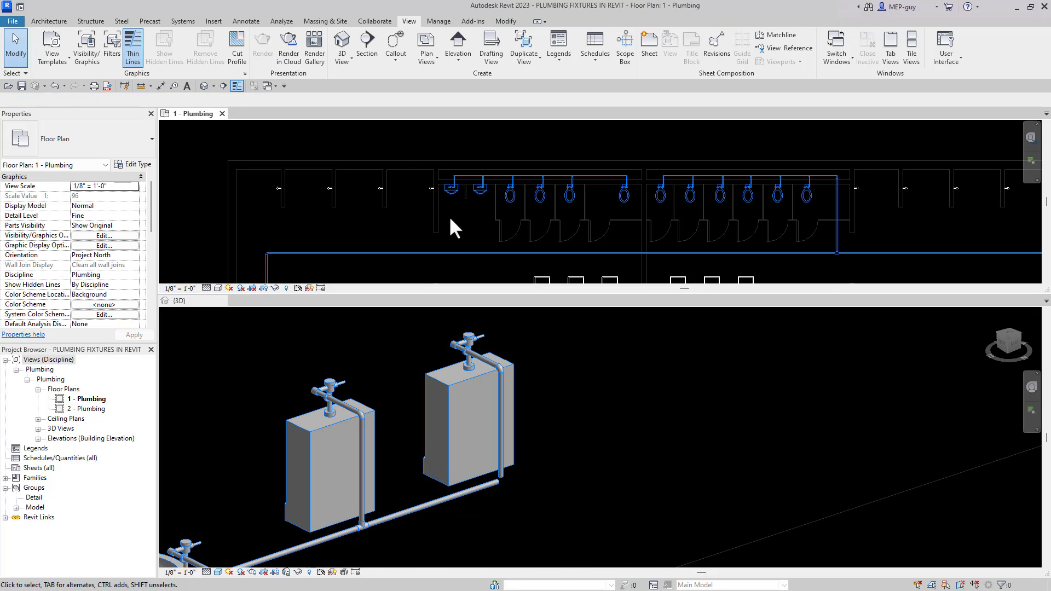
{"action": "left_click", "coordinate": [450, 253]}
{"action": "key", "text": "c"}
{"action": "key", "text": "s"}
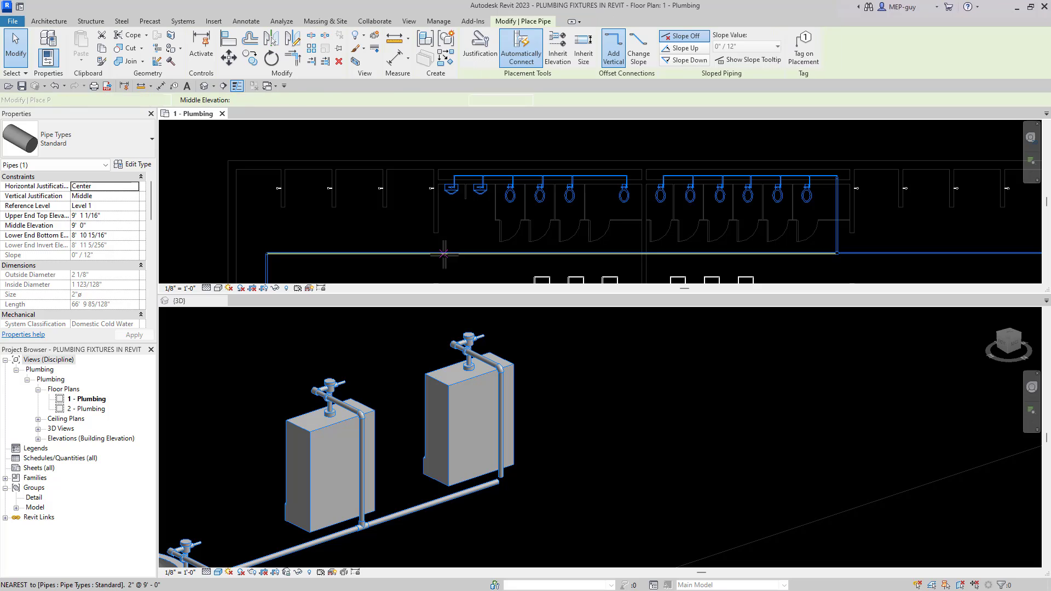
{"action": "left_click", "coordinate": [398, 178]}
{"action": "scroll", "coordinate": [446, 180], "scroll_direction": "up", "scroll_amount": 3}
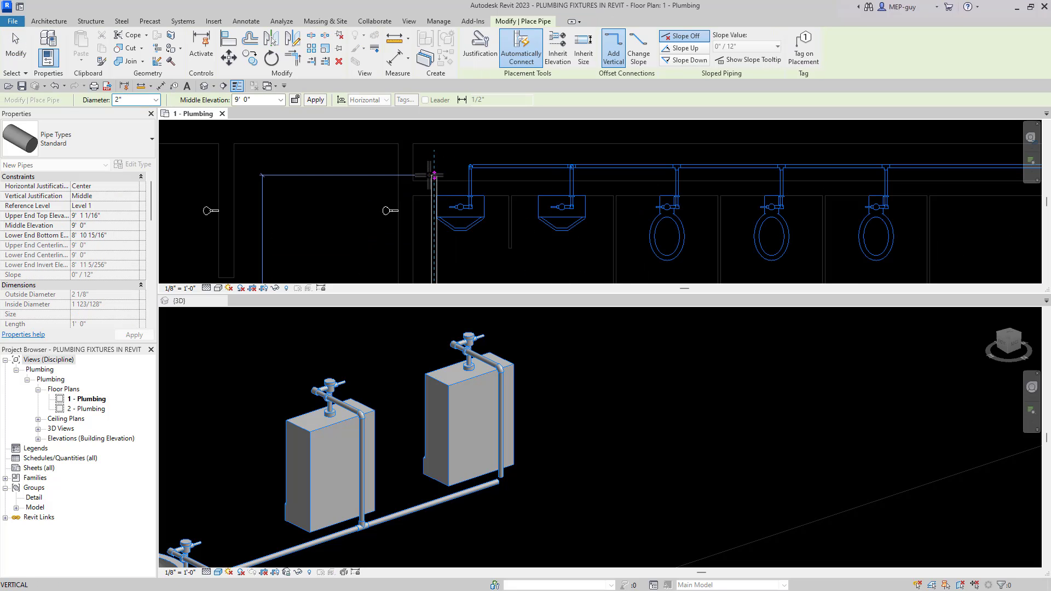
{"action": "scroll", "coordinate": [454, 181], "scroll_direction": "up", "scroll_amount": 3}
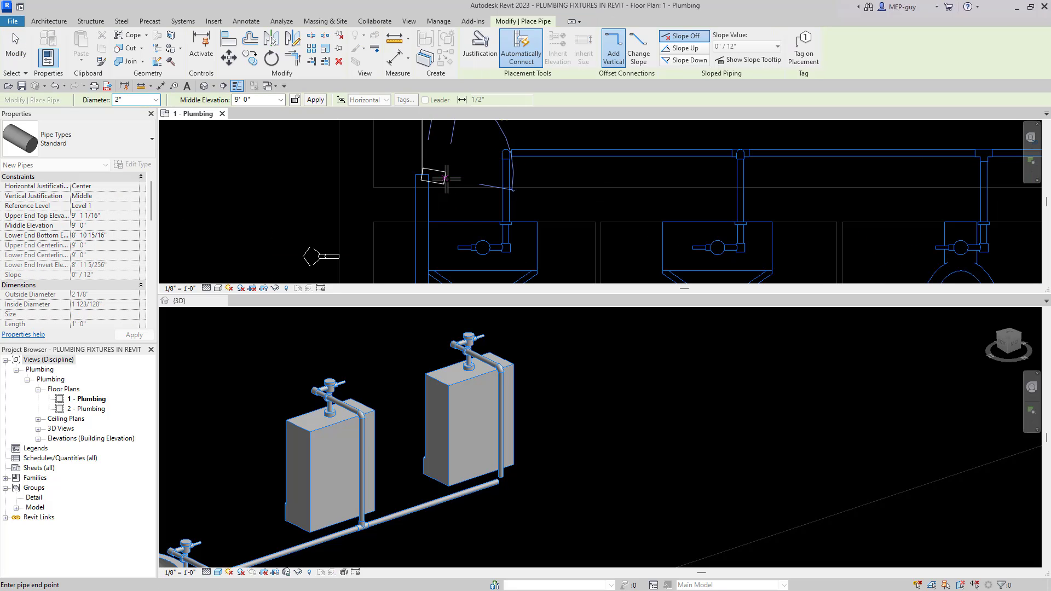
{"action": "scroll", "coordinate": [454, 186], "scroll_direction": "down", "scroll_amount": 3}
{"action": "key", "text": "Escape"}
{"action": "key", "text": "Escape"}
Trim the header to a corner with the new 2" branch pipe beside the far urinal
{"action": "key", "text": "t"}
{"action": "key", "text": "r"}
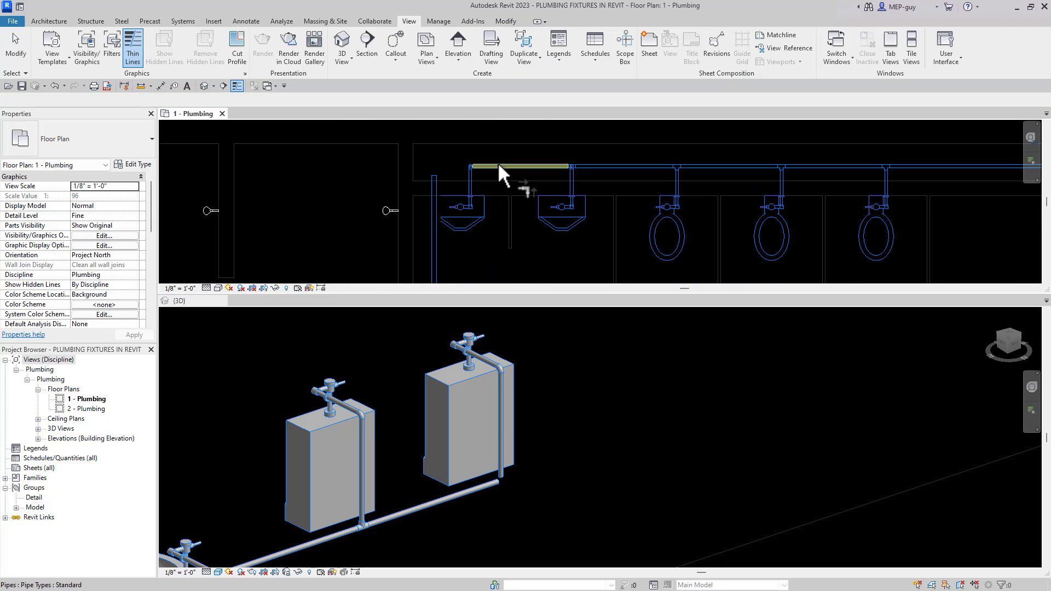
{"action": "left_click", "coordinate": [498, 166]}
{"action": "left_click", "coordinate": [438, 179]}
{"action": "scroll", "coordinate": [460, 174], "scroll_direction": "up", "scroll_amount": 3}
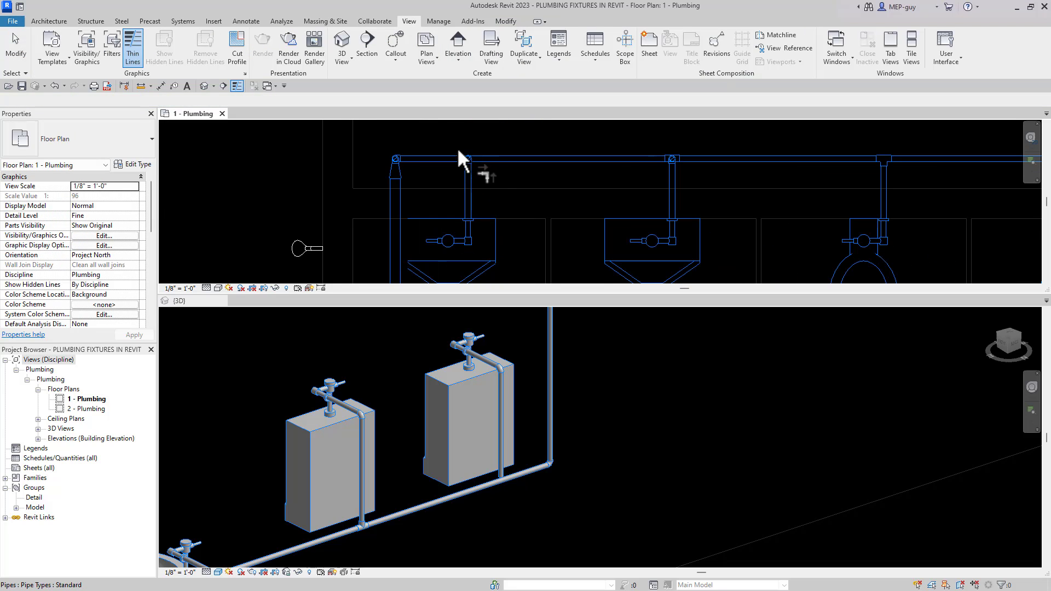
Extend the far urinal's vertical drop pipe to the header so the two pipes join
{"action": "scroll", "coordinate": [501, 482], "scroll_direction": "up", "scroll_amount": 5}
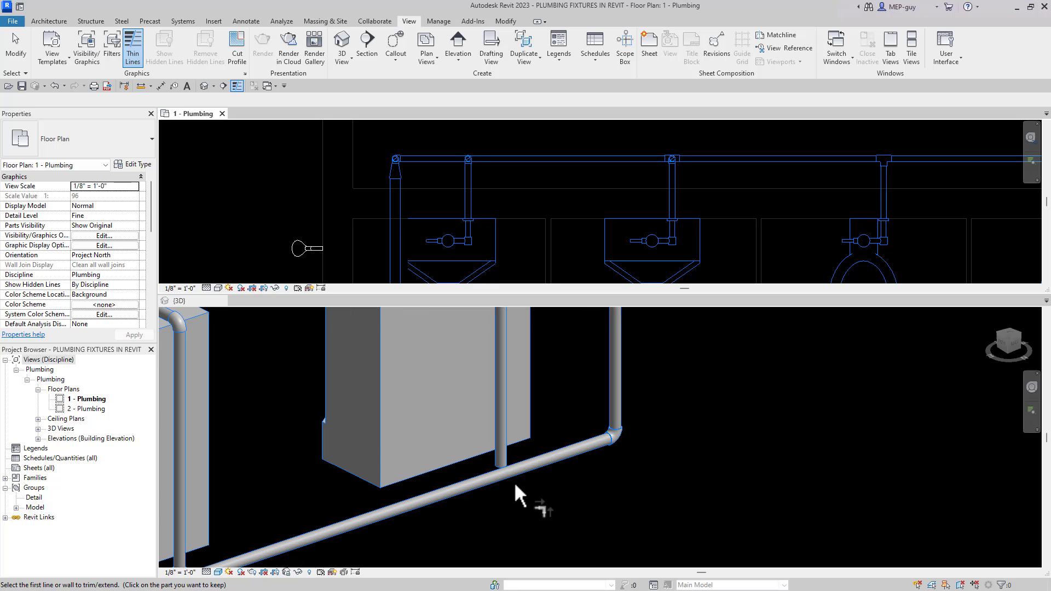
{"action": "left_click", "coordinate": [521, 461]}
{"action": "left_click", "coordinate": [508, 466]}
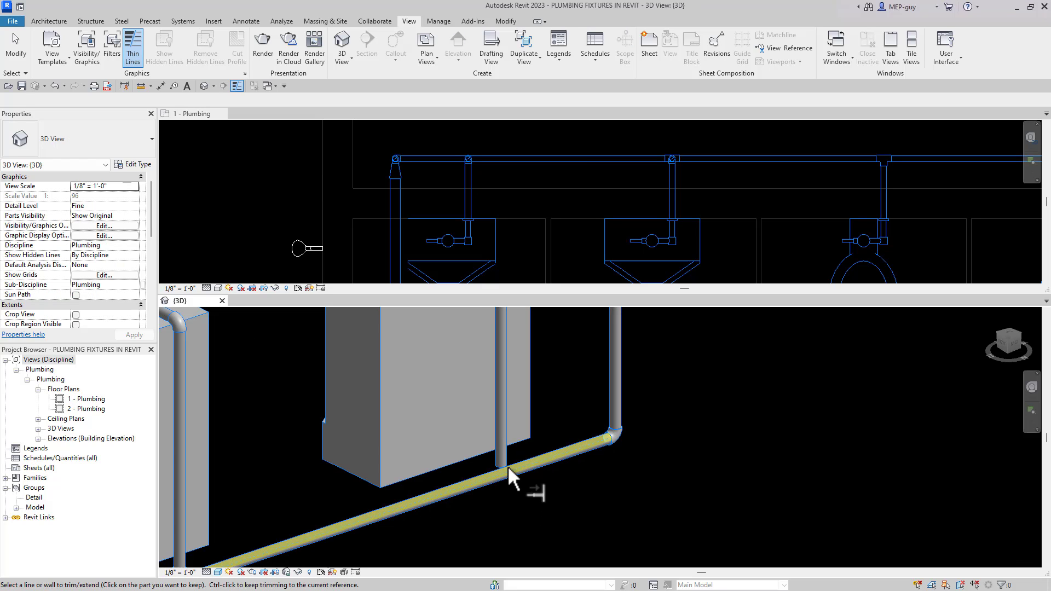
{"action": "scroll", "coordinate": [563, 481], "scroll_direction": "down", "scroll_amount": 10}
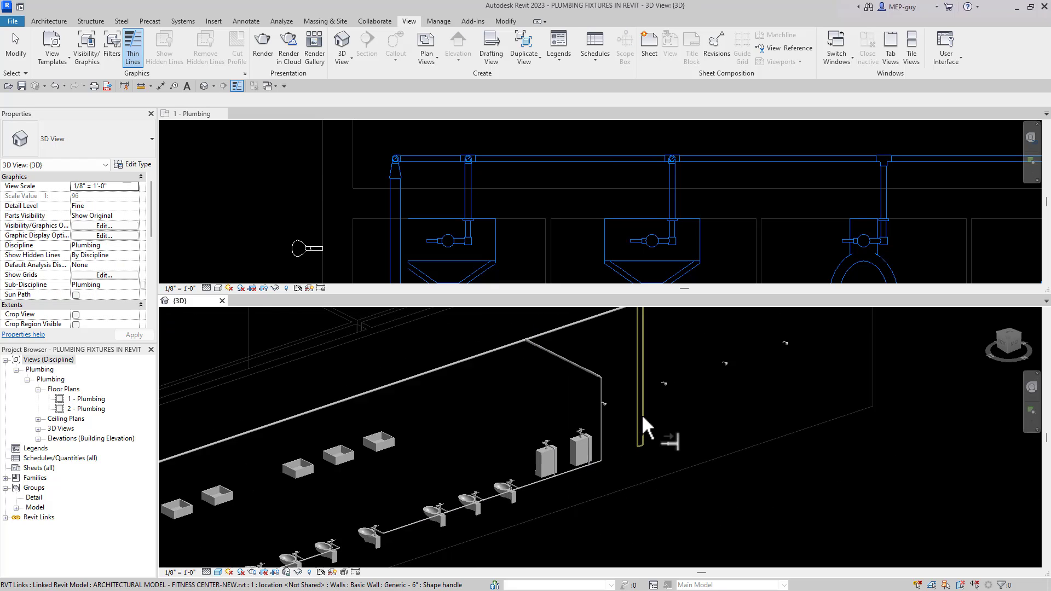
{"action": "key", "text": "Escape"}
{"action": "key", "text": "Escape"}
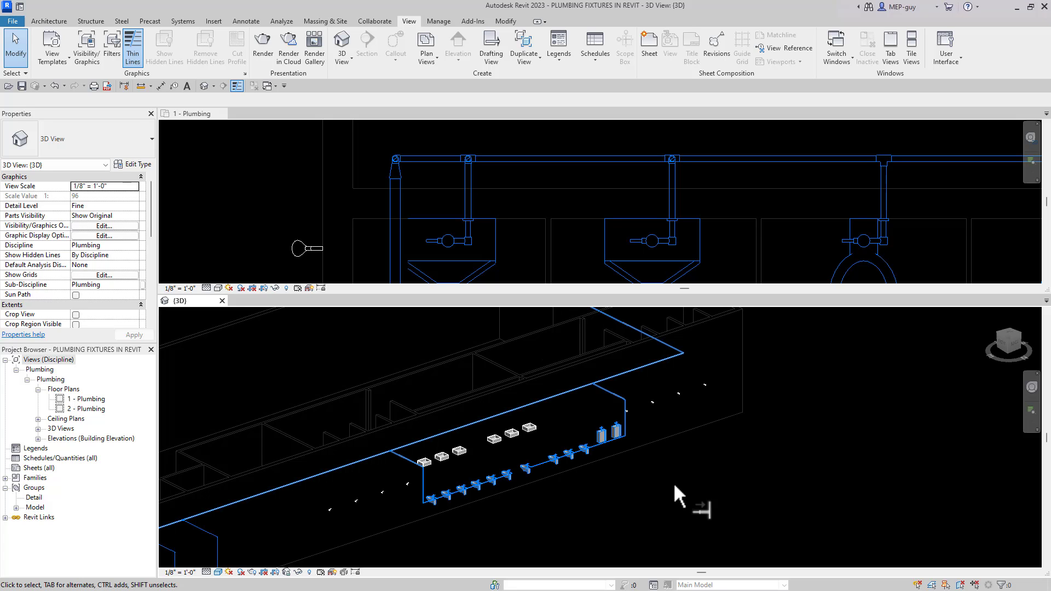
Examine the piped toilet and urinal groups and the unpiped lavatories along the cold water main in 3D
{"action": "scroll", "coordinate": [638, 462], "scroll_direction": "up", "scroll_amount": 3}
{"action": "scroll", "coordinate": [639, 463], "scroll_direction": "up", "scroll_amount": 1}
{"action": "middle_click_drag", "start_coordinate": [639, 463], "coordinate": [711, 485]}
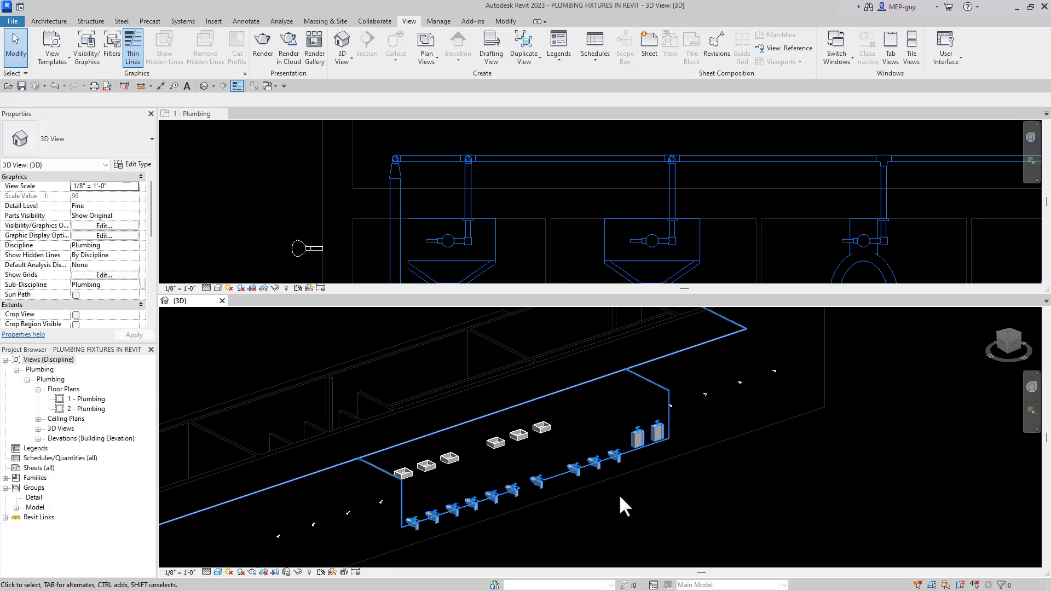
{"action": "middle_click_drag", "start_coordinate": [624, 498], "coordinate": [642, 485]}
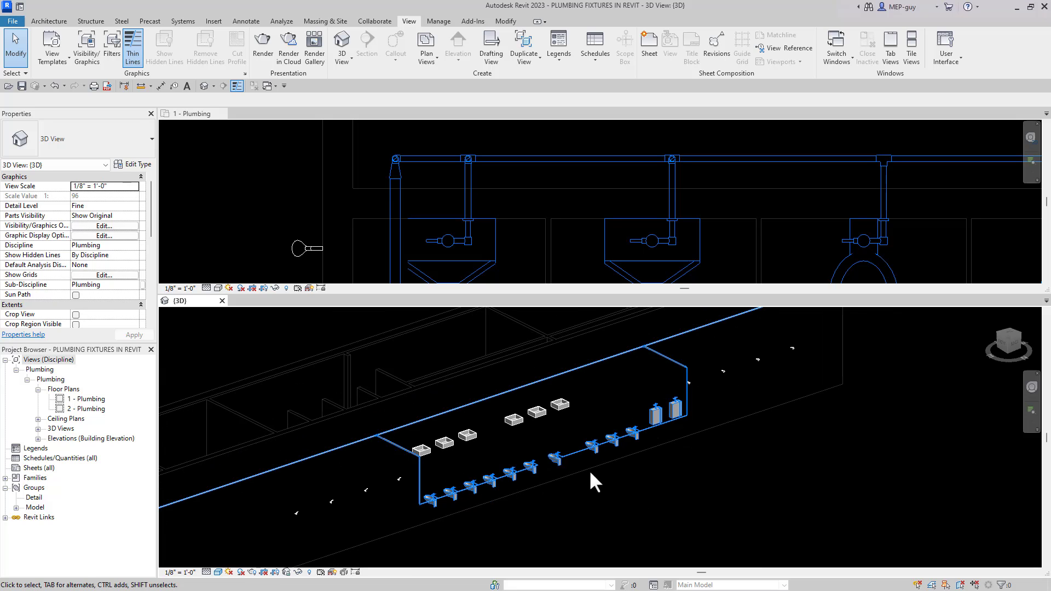
{"action": "scroll", "coordinate": [623, 508], "scroll_direction": "down", "scroll_amount": 2}
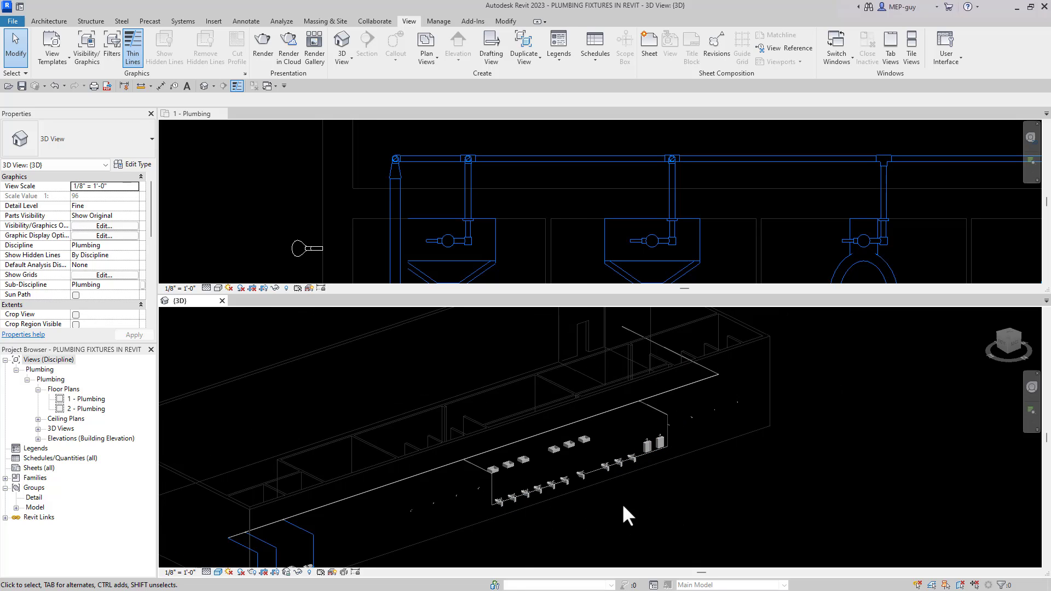
{"action": "middle_click_drag", "start_coordinate": [559, 524], "coordinate": [588, 504]}
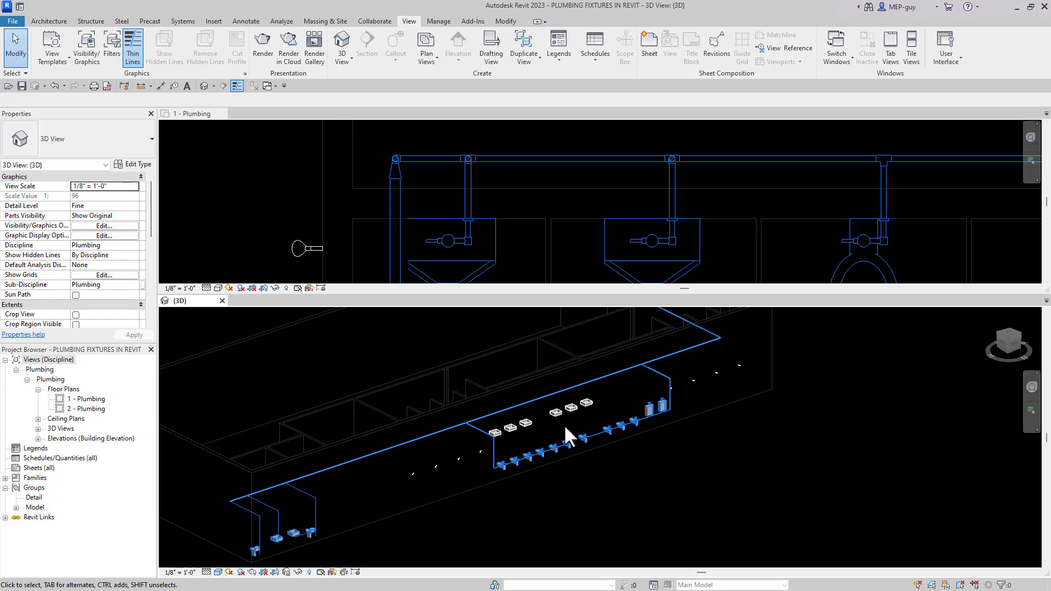
{"action": "scroll", "coordinate": [427, 219], "scroll_direction": "down", "scroll_amount": 4}
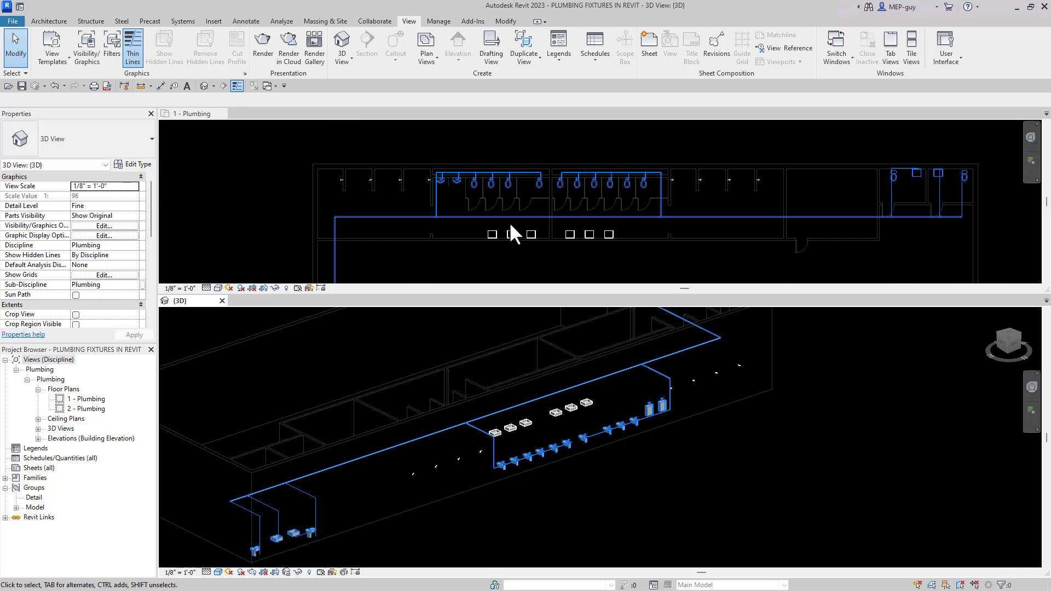
Create a Domestic Cold Water piping system for the three lavatories on the urinals' side of the partition wall, using Connector 4 on each
{"action": "scroll", "coordinate": [509, 222], "scroll_direction": "up", "scroll_amount": 3}
{"action": "left_click", "coordinate": [306, 189]}
{"action": "left_click_drag", "start_coordinate": [307, 180], "coordinate": [563, 274]}
{"action": "left_click", "coordinate": [604, 45]}
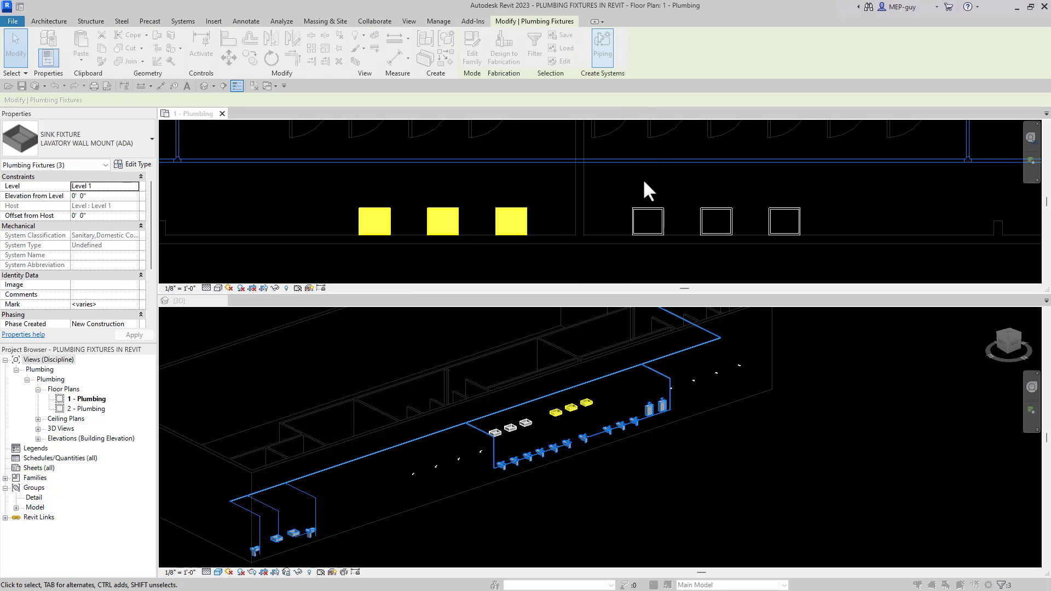
{"action": "left_click", "coordinate": [530, 278]}
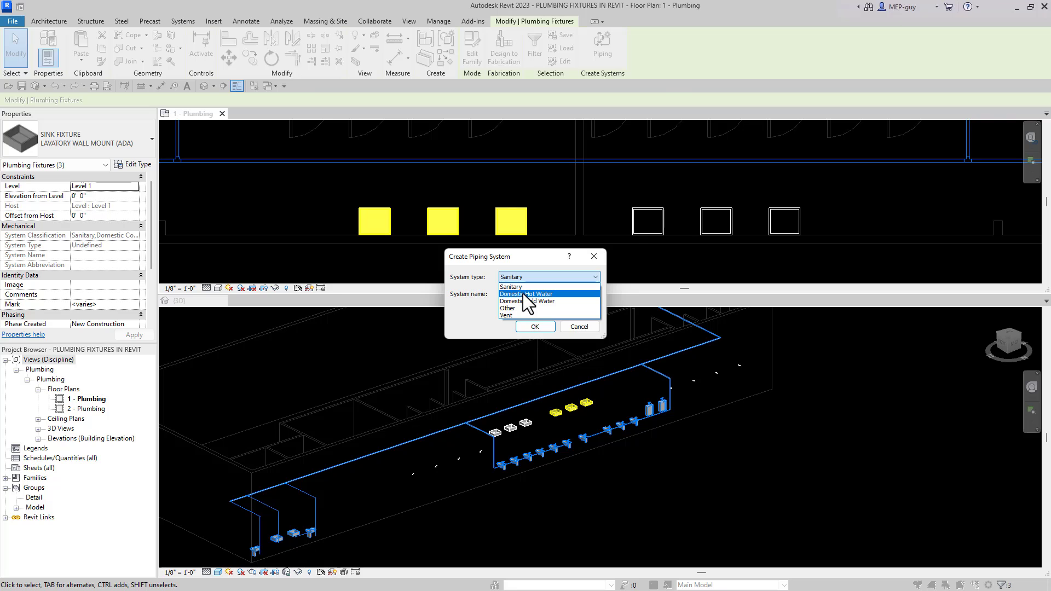
{"action": "left_click", "coordinate": [528, 301]}
{"action": "left_click", "coordinate": [535, 327]}
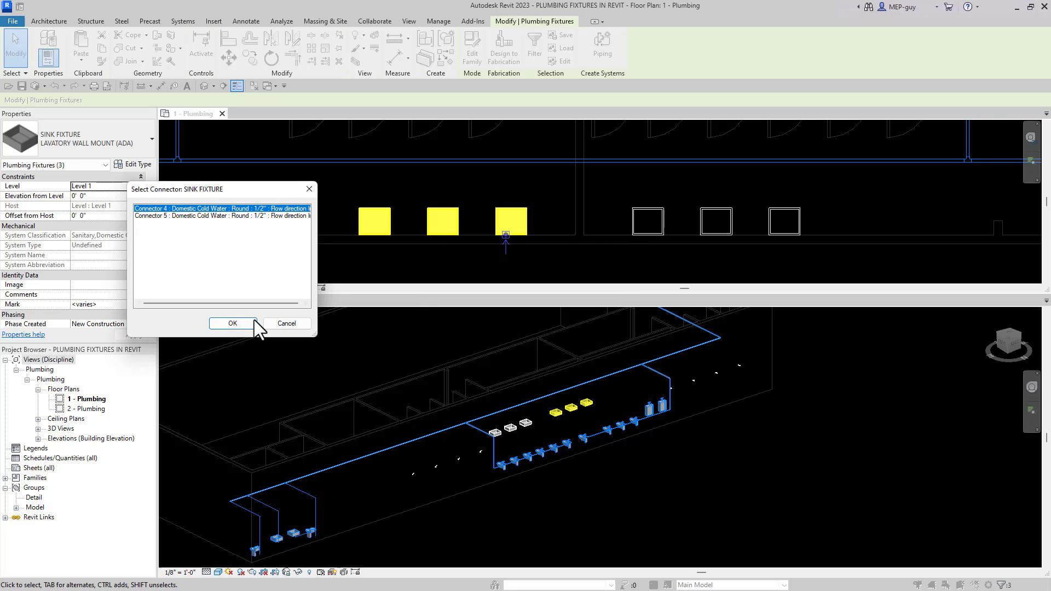
{"action": "left_click", "coordinate": [231, 322]}
{"action": "left_click", "coordinate": [239, 323]}
{"action": "left_click", "coordinate": [239, 323]}
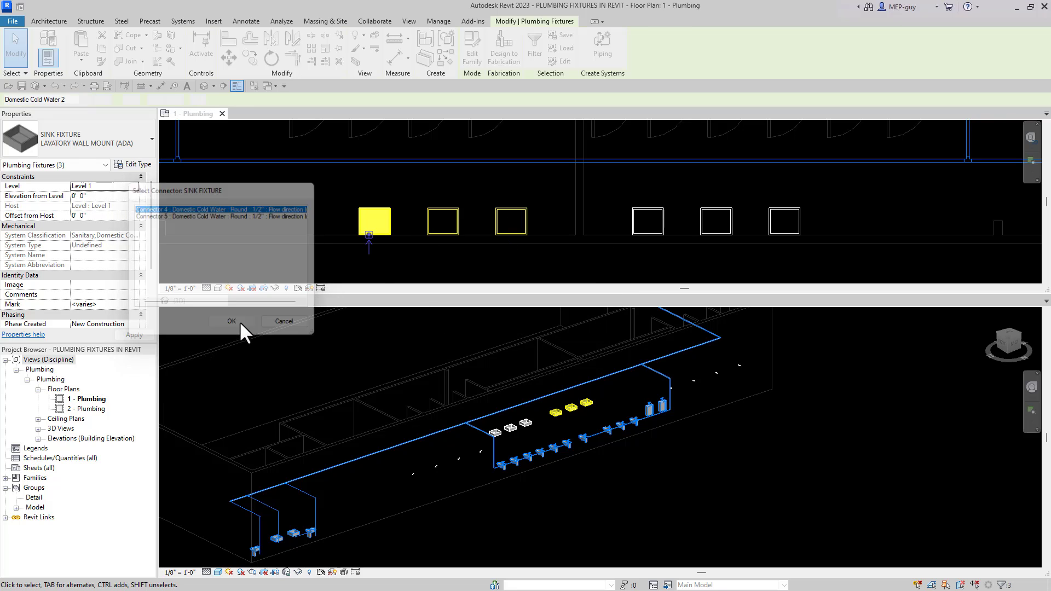
Generate the pipe layout for the three lavatories with Network solution 1 of 2 and finish it
{"action": "left_click", "coordinate": [635, 47]}
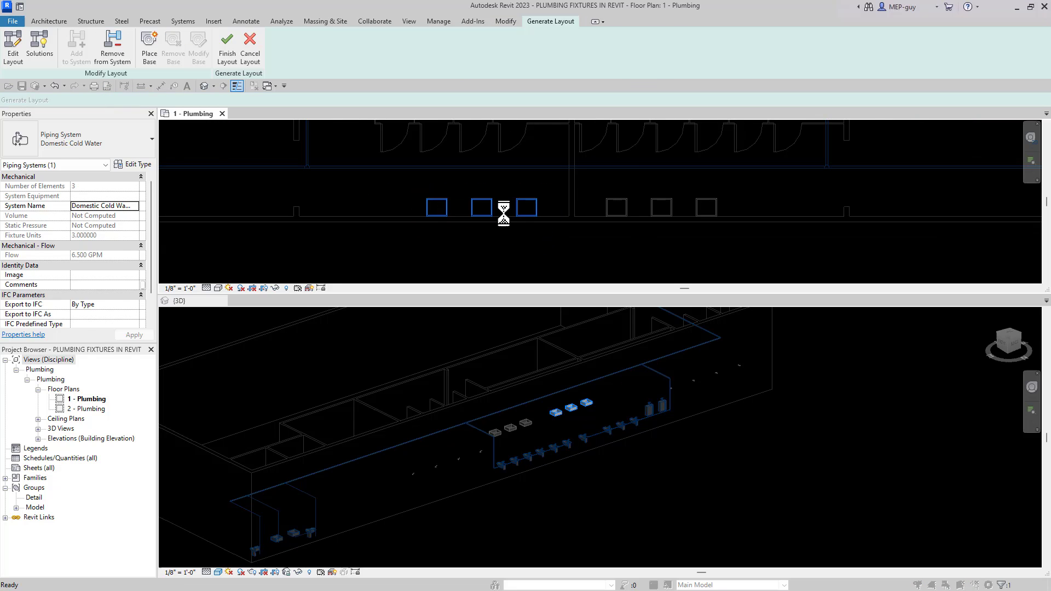
{"action": "scroll", "coordinate": [485, 225], "scroll_direction": "down", "scroll_amount": 1}
{"action": "scroll", "coordinate": [485, 246], "scroll_direction": "up", "scroll_amount": 1}
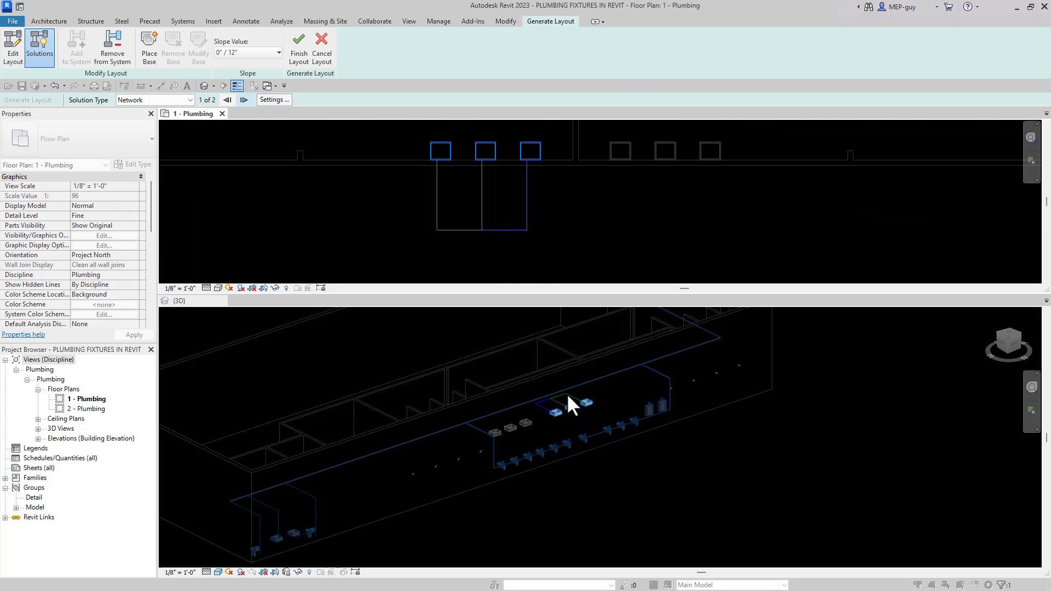
{"action": "scroll", "coordinate": [567, 393], "scroll_direction": "up", "scroll_amount": 6}
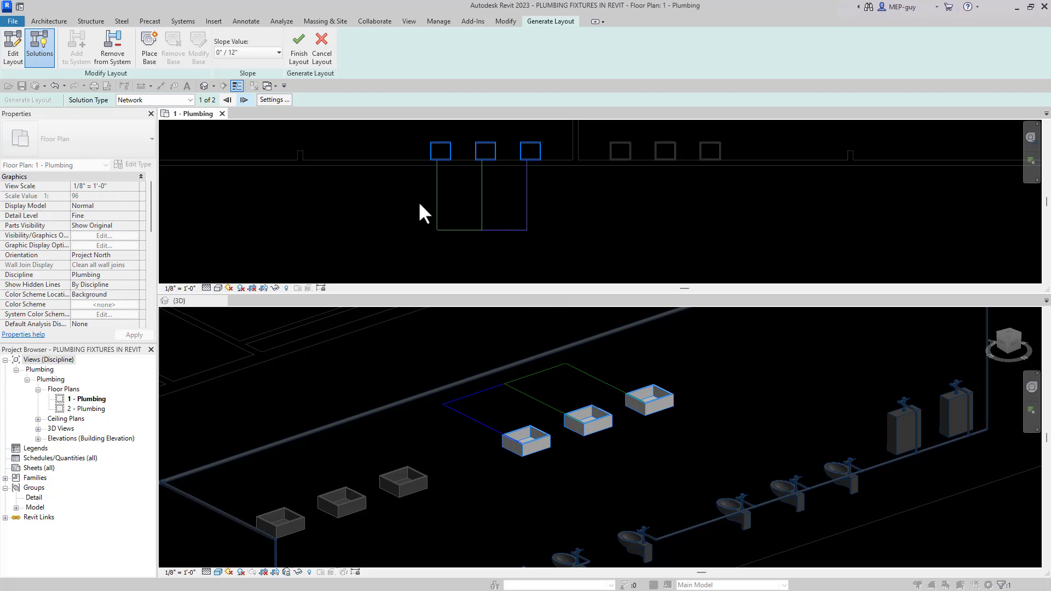
{"action": "scroll", "coordinate": [510, 239], "scroll_direction": "down", "scroll_amount": 1}
{"action": "left_click", "coordinate": [299, 46]}
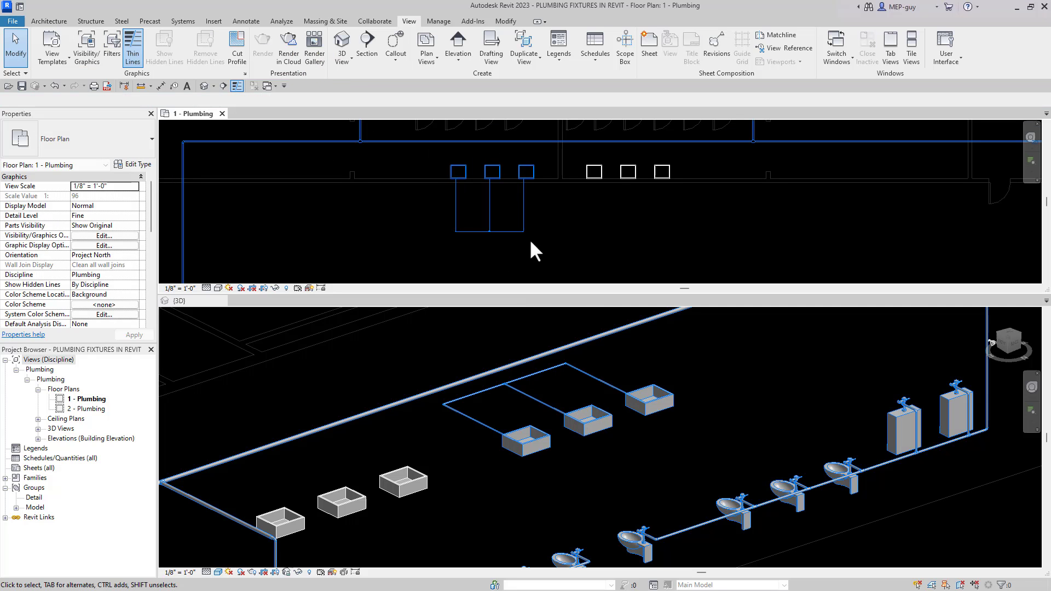
Move the generated header pipe toward the three lavatories until it sits inside the wall behind them
{"action": "scroll", "coordinate": [502, 214], "scroll_direction": "up", "scroll_amount": 2}
{"action": "left_click_drag", "start_coordinate": [503, 245], "coordinate": [510, 168]}
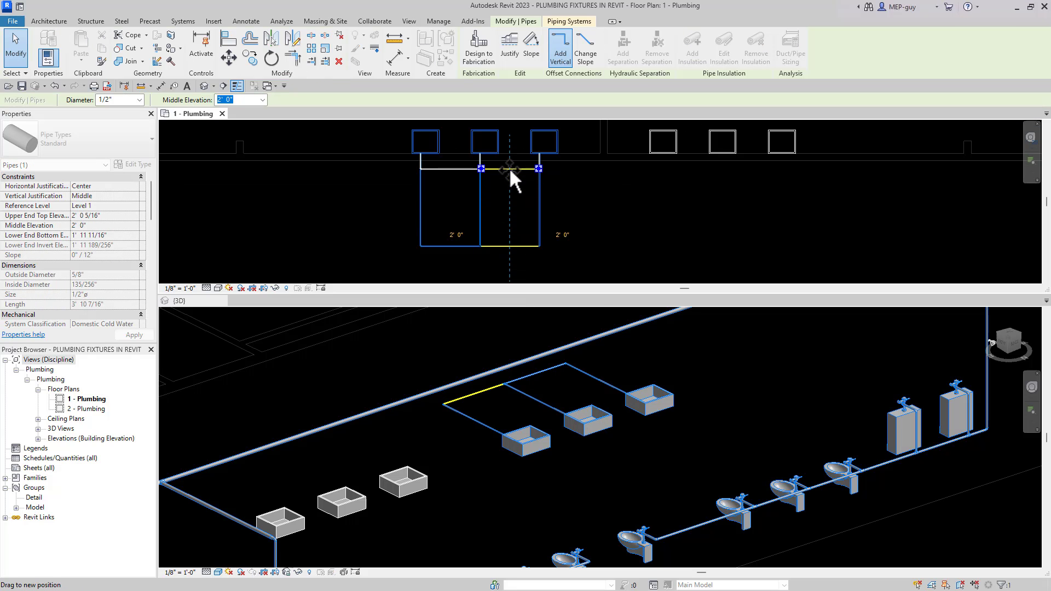
{"action": "left_click", "coordinate": [602, 204]}
{"action": "scroll", "coordinate": [478, 145], "scroll_direction": "up", "scroll_amount": 3}
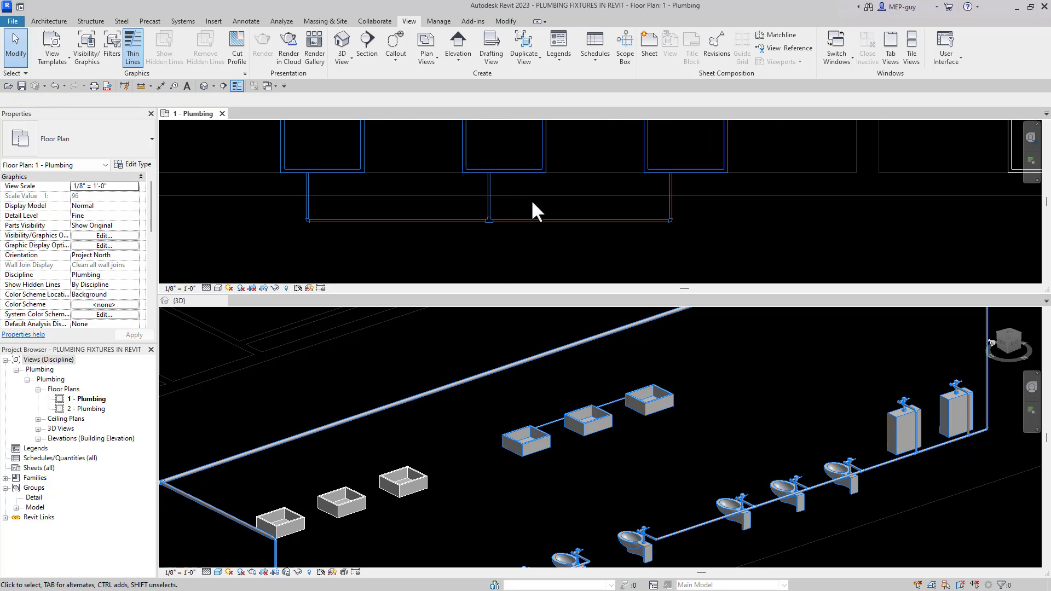
{"action": "left_click", "coordinate": [546, 221]}
{"action": "left_click_drag", "start_coordinate": [547, 221], "coordinate": [556, 189]}
{"action": "left_click", "coordinate": [706, 235]}
{"action": "scroll", "coordinate": [706, 236], "scroll_direction": "down", "scroll_amount": 3}
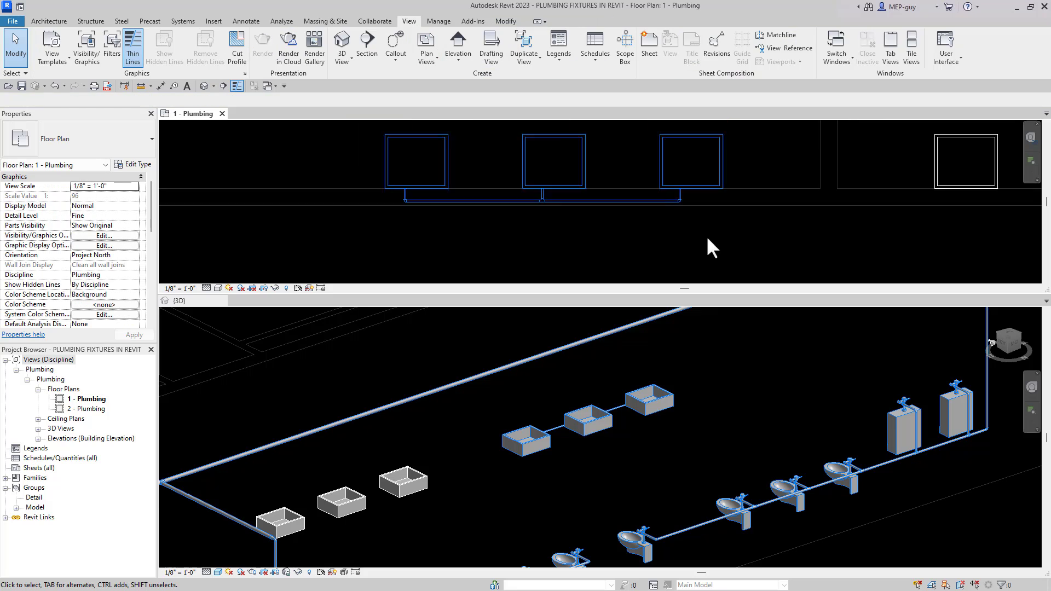
Draw a 2" branch pipe at 9' 0" elevation from the cold water main into the wall beside the outermost connected lavatory
{"action": "scroll", "coordinate": [487, 427], "scroll_direction": "down", "scroll_amount": 3}
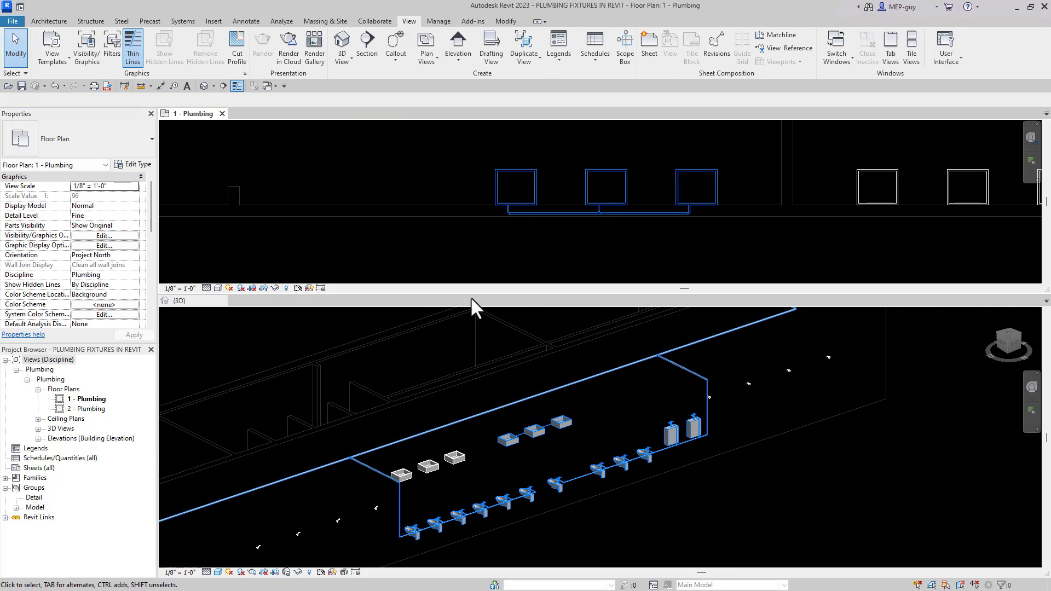
{"action": "scroll", "coordinate": [575, 257], "scroll_direction": "down", "scroll_amount": 2}
{"action": "scroll", "coordinate": [568, 243], "scroll_direction": "up", "scroll_amount": 3}
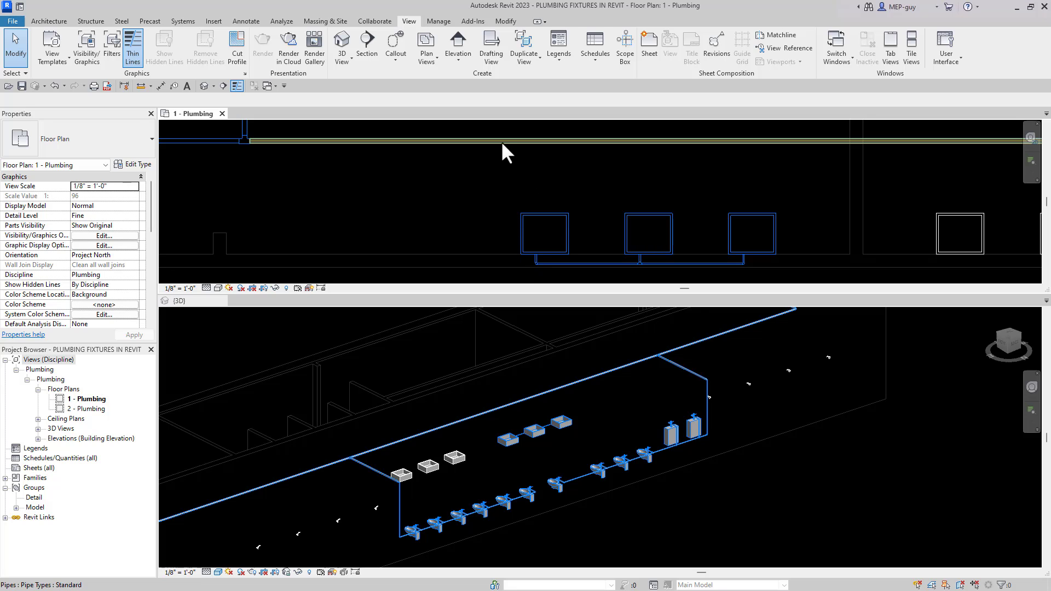
{"action": "key", "text": "d"}
{"action": "key", "text": "i"}
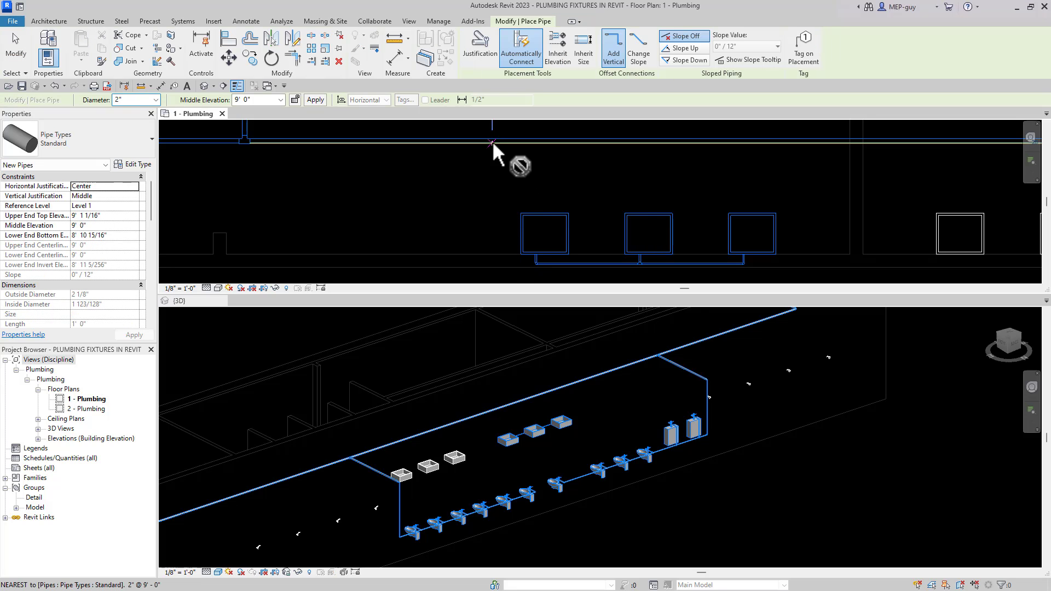
{"action": "left_click", "coordinate": [493, 147]}
{"action": "scroll", "coordinate": [494, 259], "scroll_direction": "up", "scroll_amount": 2}
{"action": "left_click", "coordinate": [493, 255]}
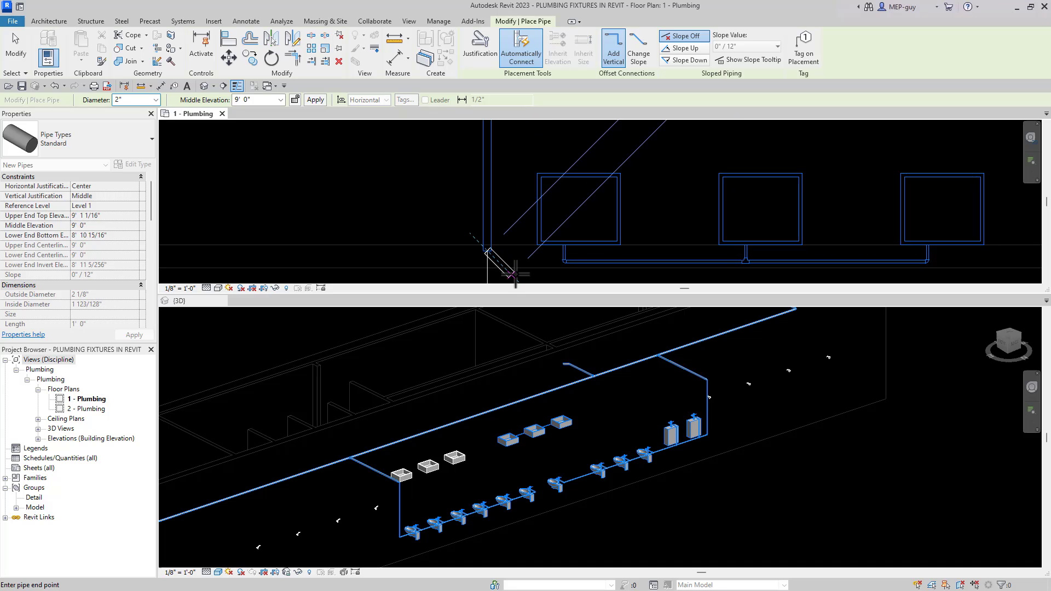
{"action": "key", "text": "Escape"}
{"action": "key", "text": "Escape"}
Delete the elbow joining the lavatory header to the supply stub of the lavatory nearest the new branch
{"action": "scroll", "coordinate": [550, 268], "scroll_direction": "up", "scroll_amount": 3}
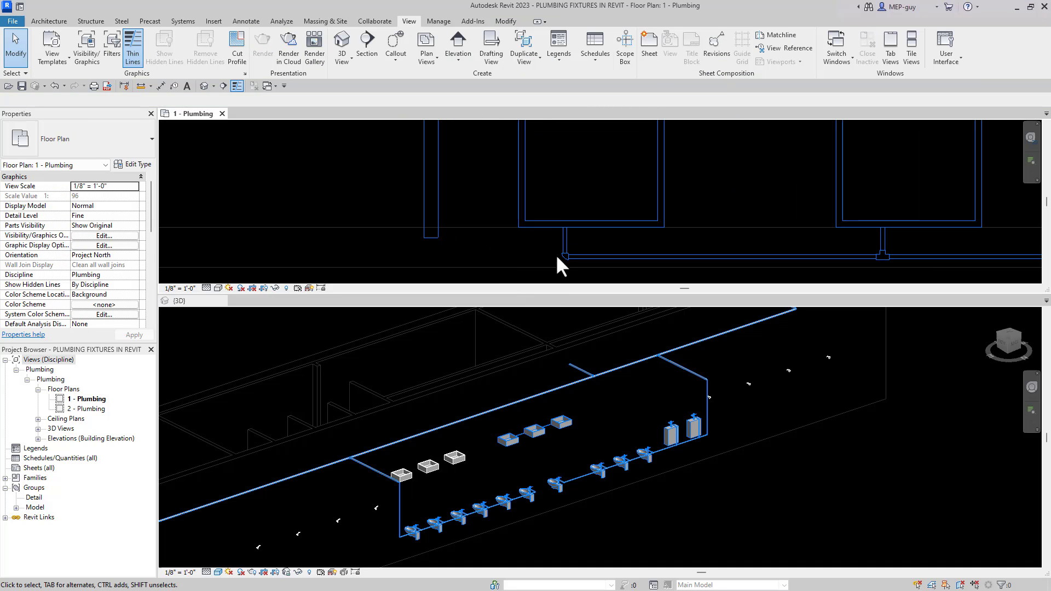
{"action": "left_click", "coordinate": [581, 267]}
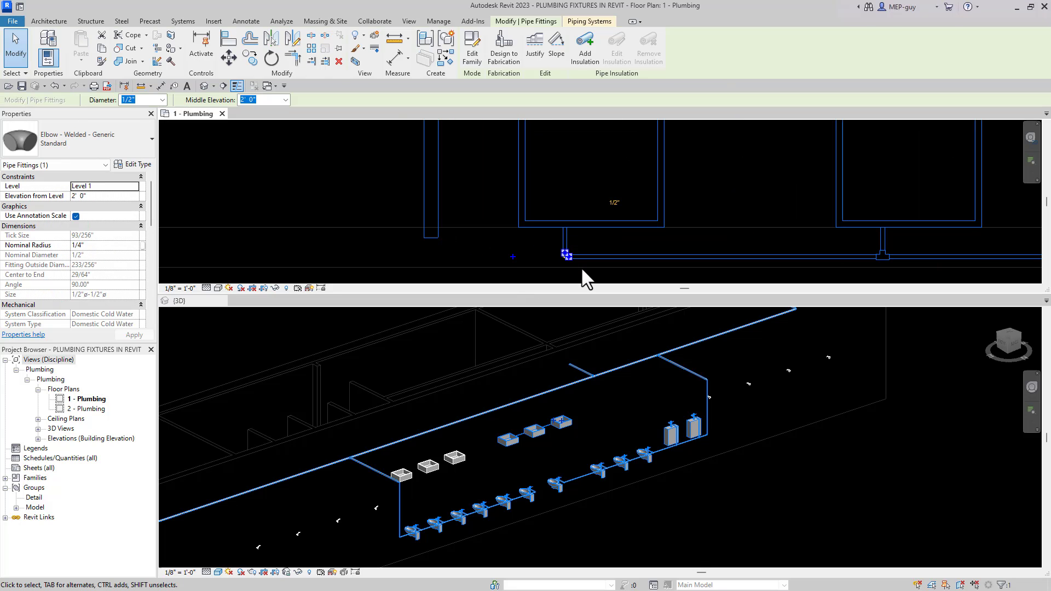
{"action": "key", "text": "Delete"}
Trim the lavatory header to a corner with the 2" branch pipe and extend the detached lavatory supply stub to the header
{"action": "left_click_drag", "start_coordinate": [580, 255], "coordinate": [424, 215]}
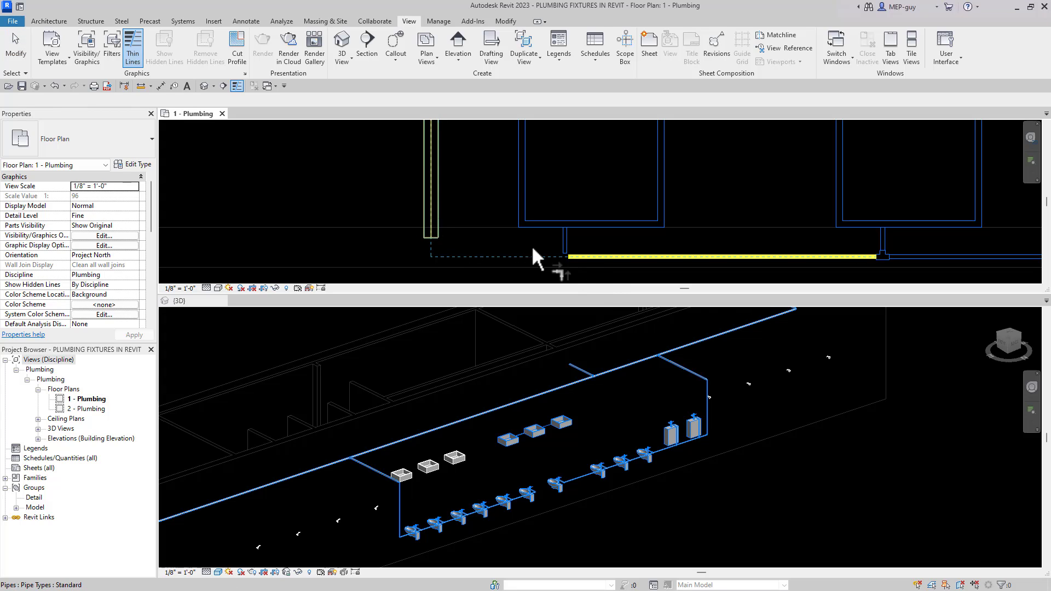
{"action": "left_click_drag", "start_coordinate": [533, 249], "coordinate": [539, 252]}
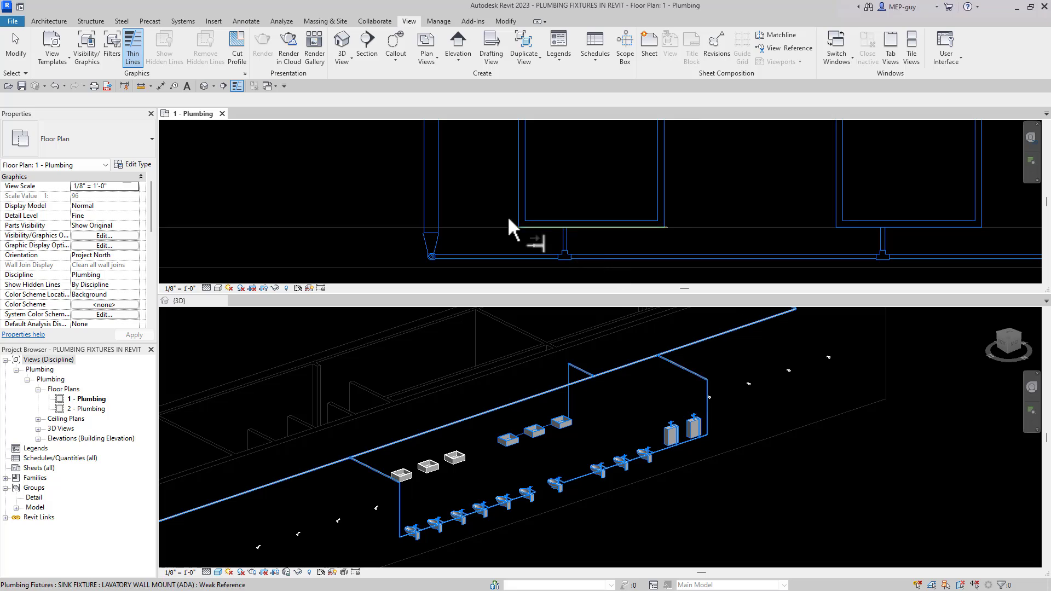
{"action": "scroll", "coordinate": [471, 241], "scroll_direction": "down", "scroll_amount": 6}
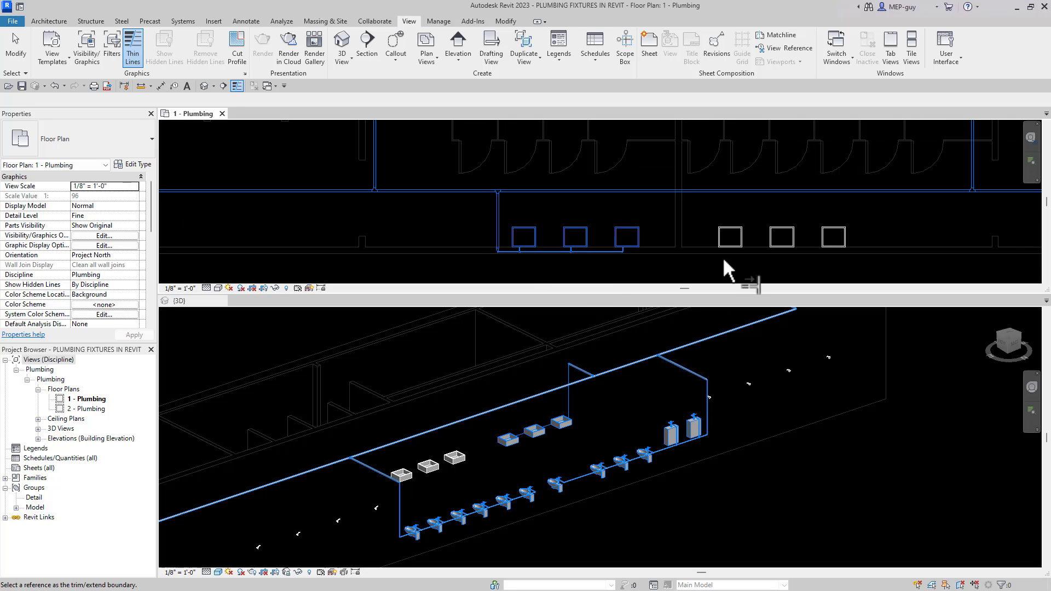
{"action": "middle_click_drag", "start_coordinate": [728, 271], "coordinate": [562, 265]}
{"action": "key", "text": "Escape"}
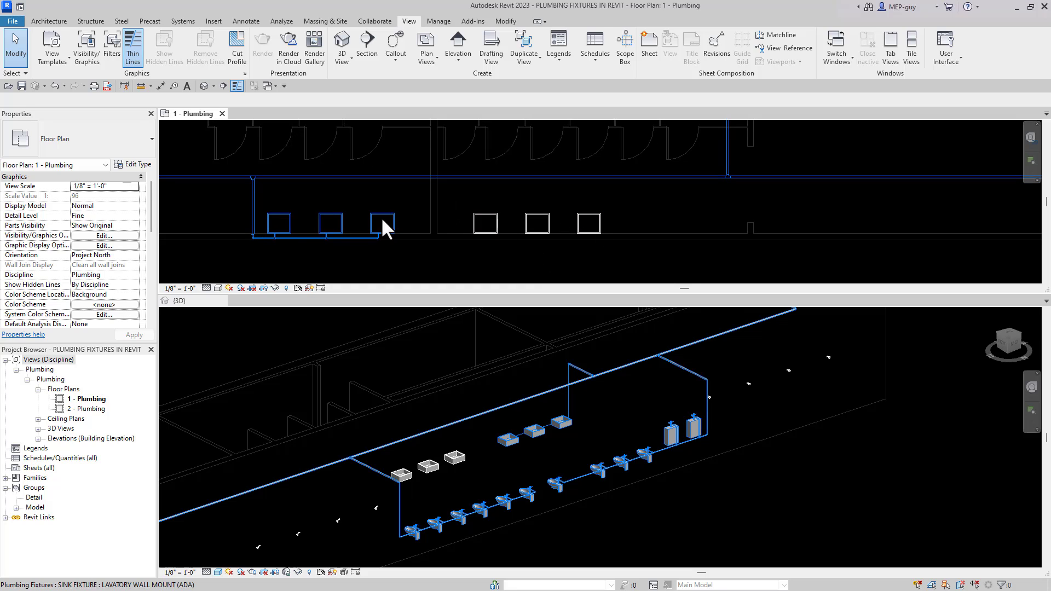
Try deleting the three unpiped lavatories on the other side of the partition wall
{"action": "left_click_drag", "start_coordinate": [445, 193], "coordinate": [681, 265]}
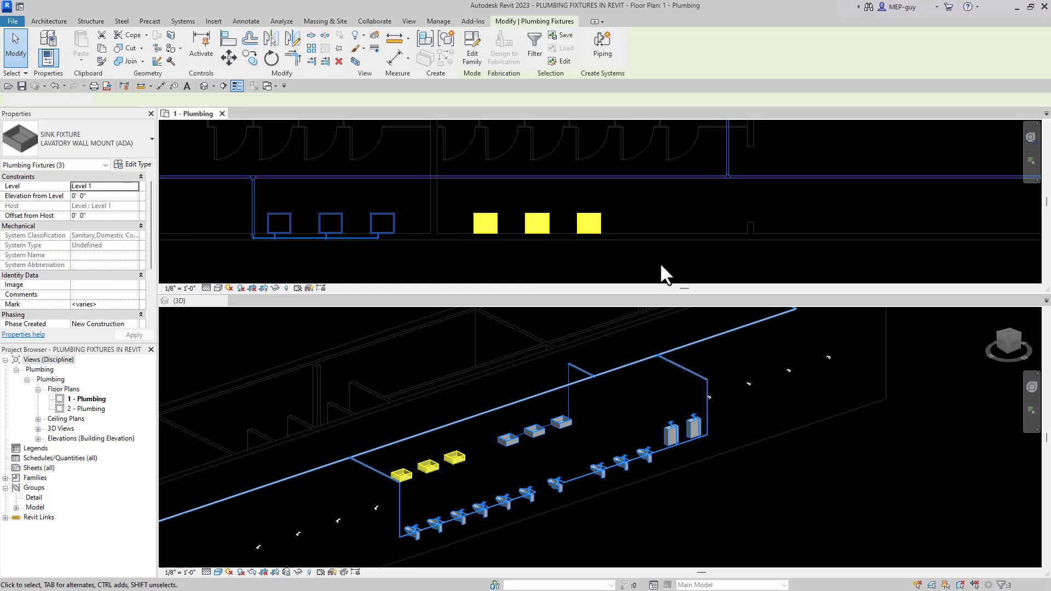
{"action": "key", "text": "Escape"}
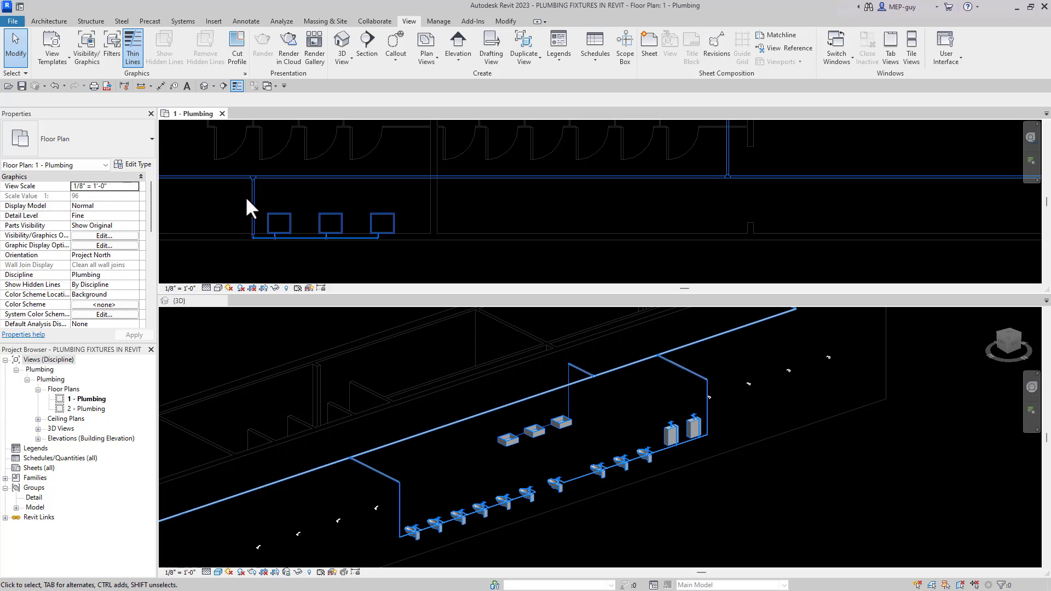
{"action": "left_click_drag", "start_coordinate": [418, 170], "coordinate": [290, 244]}
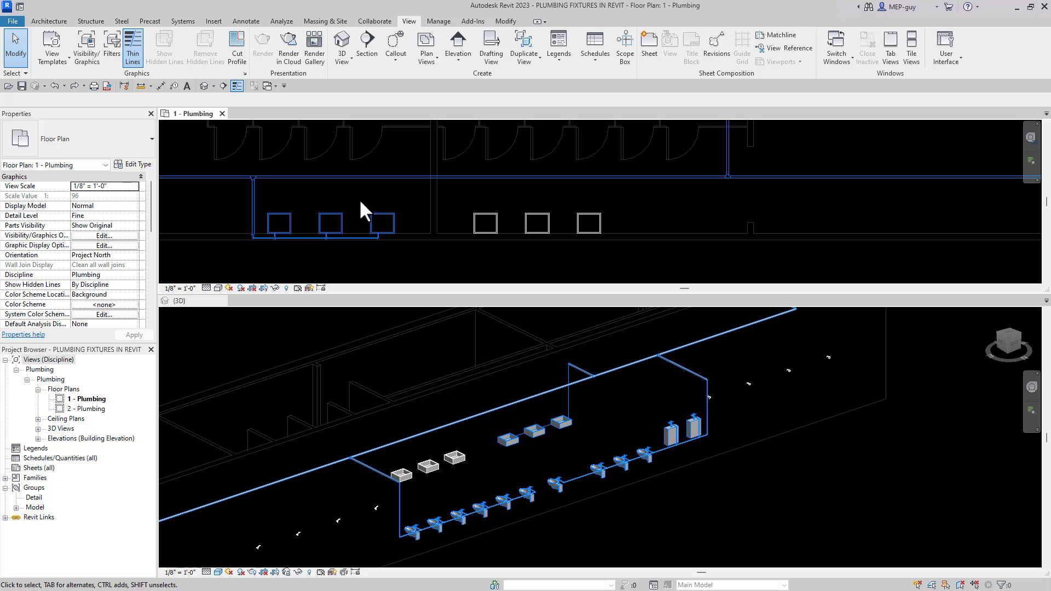
Copy the three piped lavatories with their header and branch pipe onto the three unpiped lavatories across the partition wall
{"action": "left_click_drag", "start_coordinate": [409, 195], "coordinate": [291, 261]}
{"action": "key", "text": "c"}
{"action": "key", "text": "o"}
{"action": "scroll", "coordinate": [272, 242], "scroll_direction": "up", "scroll_amount": 3}
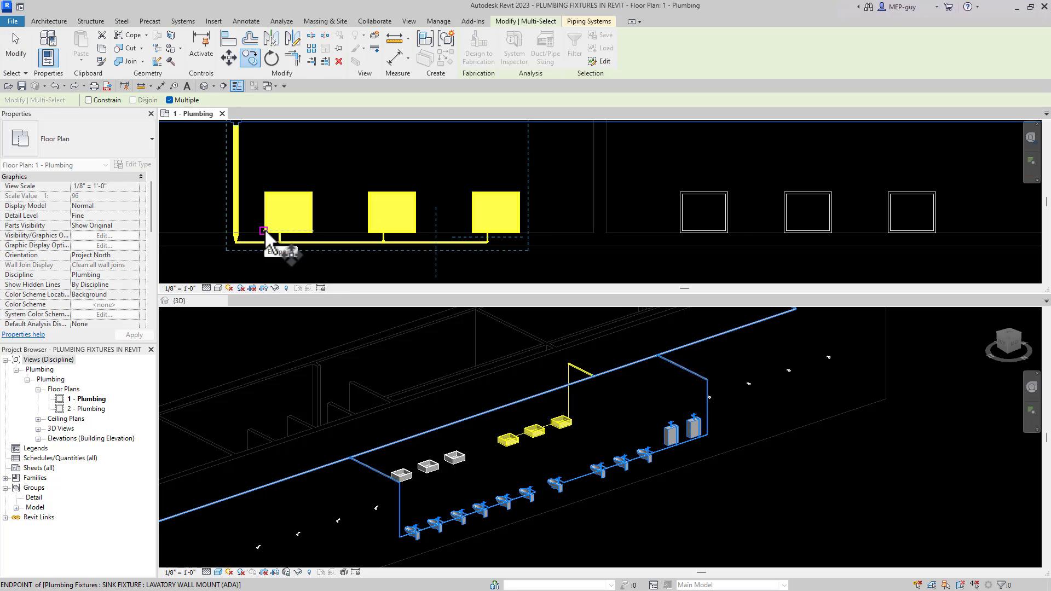
{"action": "scroll", "coordinate": [268, 242], "scroll_direction": "up", "scroll_amount": 3}
{"action": "left_click", "coordinate": [277, 235]}
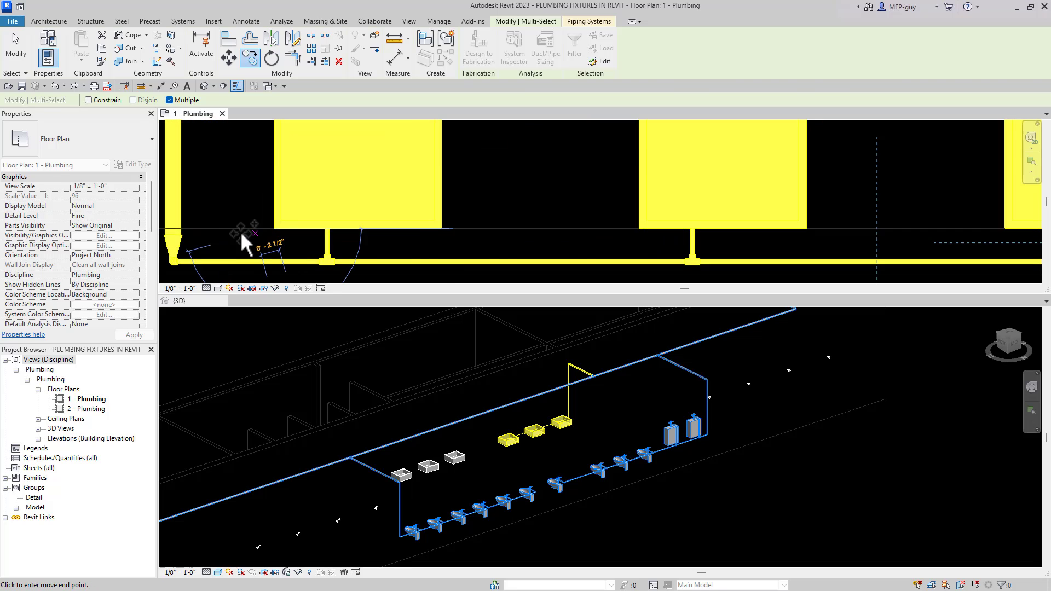
{"action": "scroll", "coordinate": [253, 244], "scroll_direction": "down", "scroll_amount": 2}
{"action": "scroll", "coordinate": [712, 238], "scroll_direction": "up", "scroll_amount": 4}
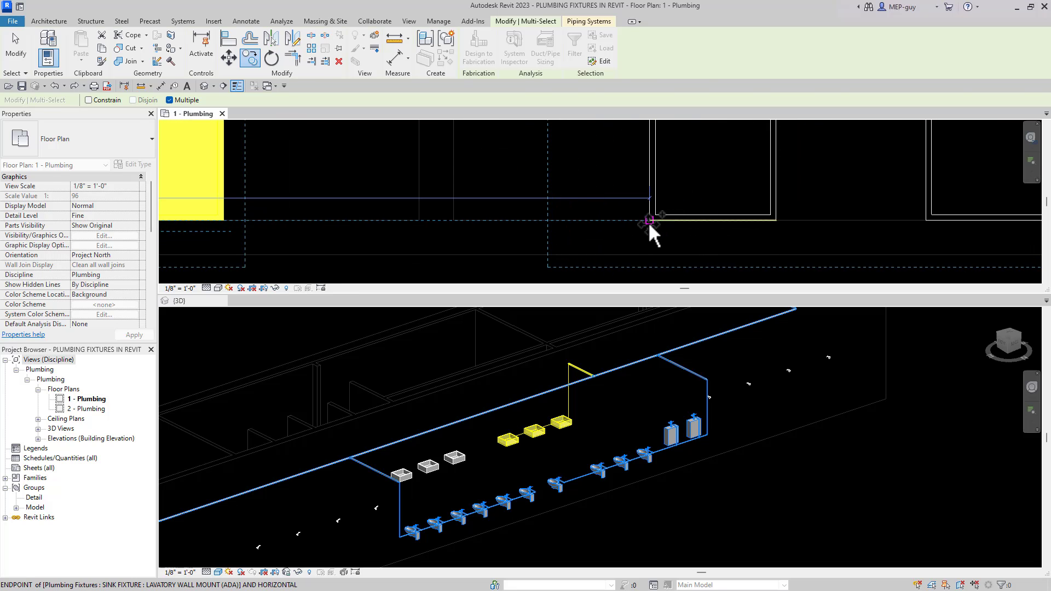
{"action": "left_click", "coordinate": [554, 229]}
{"action": "scroll", "coordinate": [532, 241], "scroll_direction": "down", "scroll_amount": 3}
{"action": "scroll", "coordinate": [605, 258], "scroll_direction": "down", "scroll_amount": 1}
{"action": "key", "text": "Escape"}
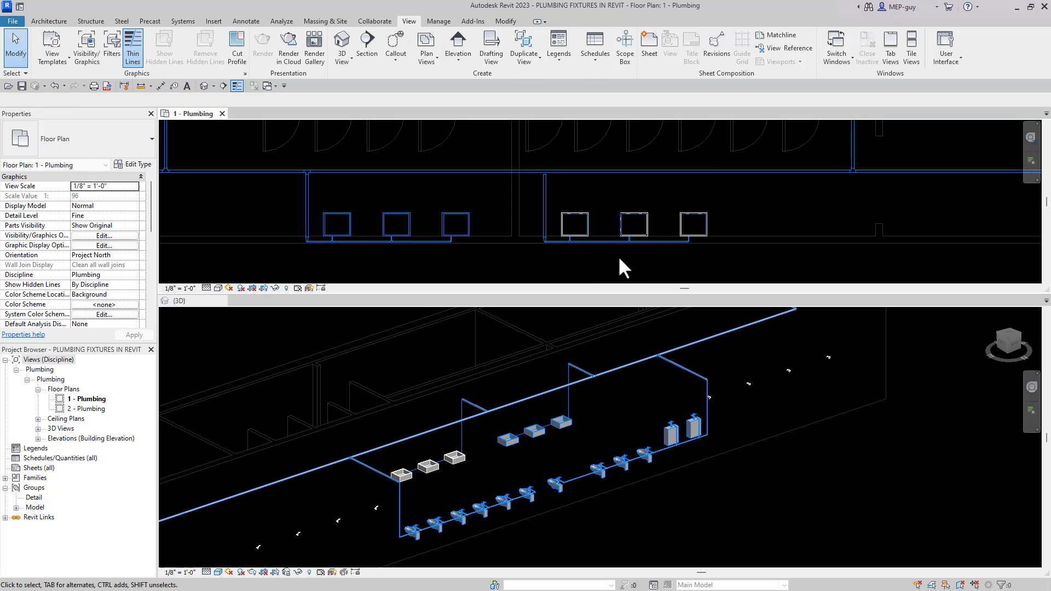
{"action": "scroll", "coordinate": [553, 199], "scroll_direction": "up", "scroll_amount": 2}
{"action": "left_click", "coordinate": [553, 204]}
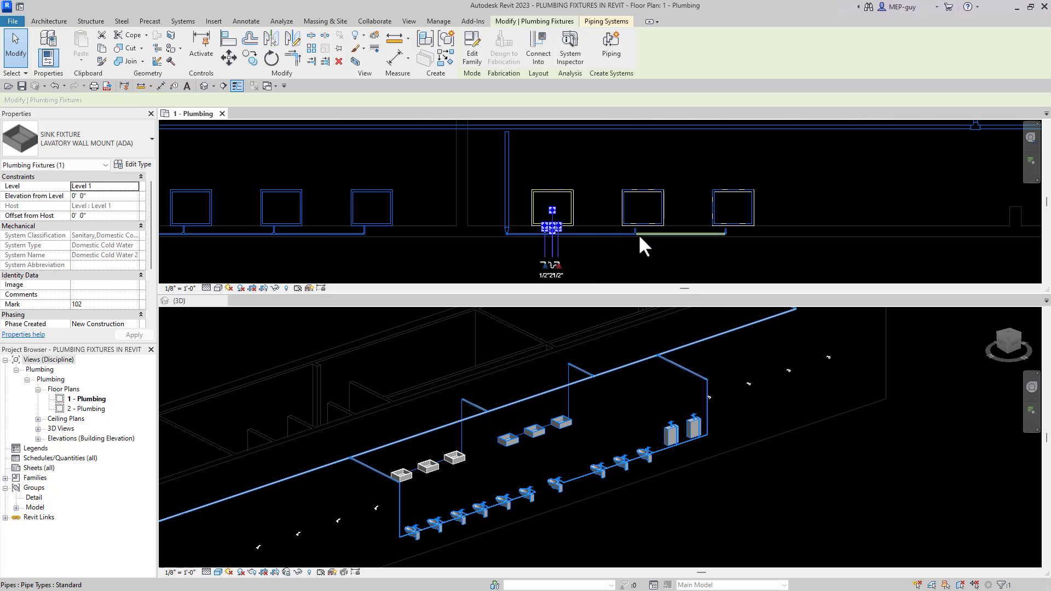
{"action": "key", "text": "Escape"}
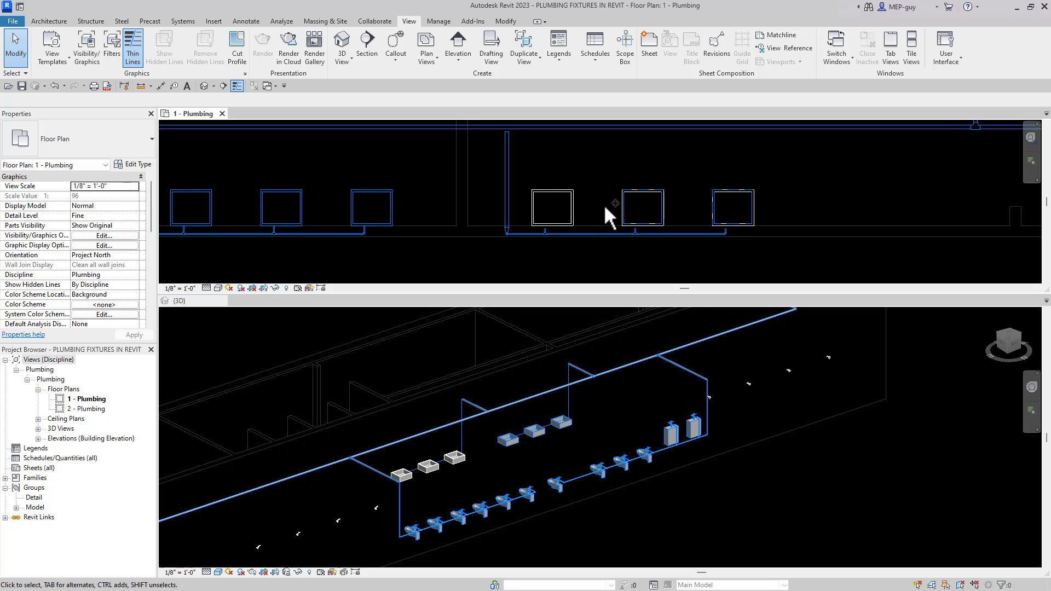
{"action": "scroll", "coordinate": [577, 211], "scroll_direction": "up", "scroll_amount": 3}
{"action": "left_click", "coordinate": [569, 191]}
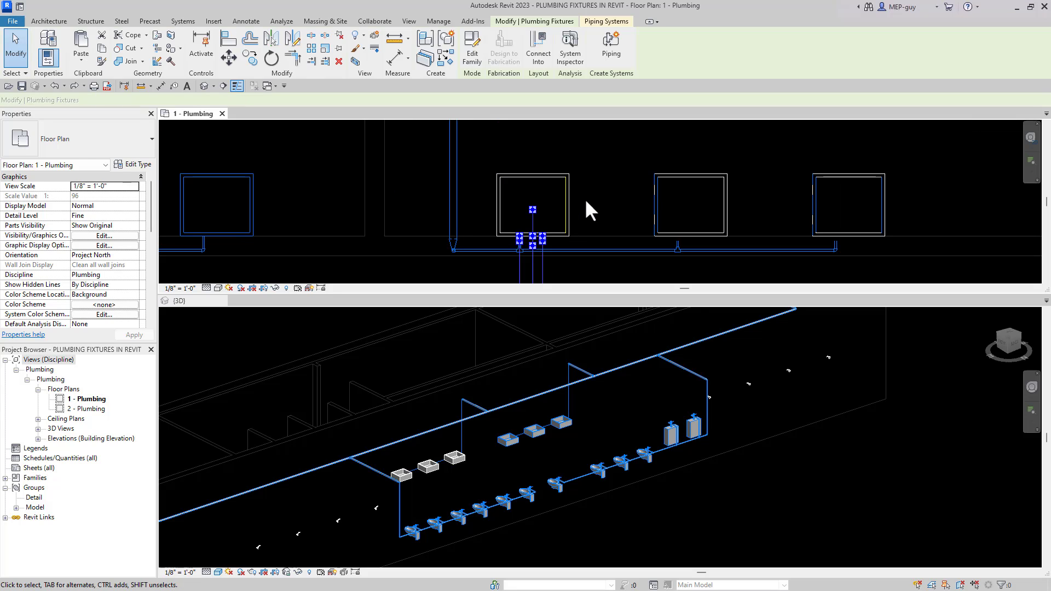
{"action": "scroll", "coordinate": [556, 206], "scroll_direction": "down", "scroll_amount": 2}
{"action": "scroll", "coordinate": [553, 206], "scroll_direction": "down", "scroll_amount": 2}
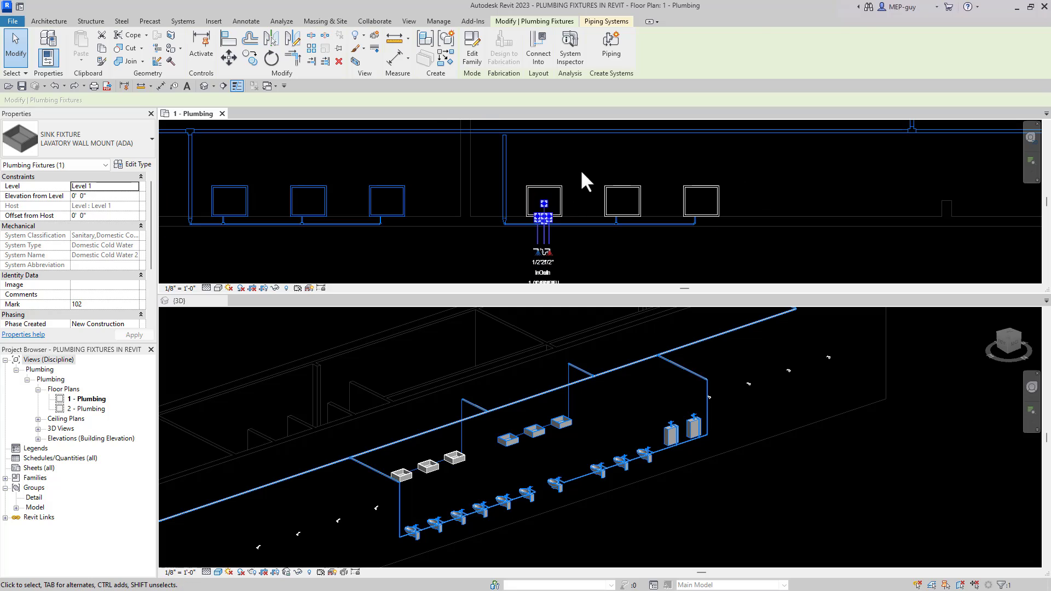
{"action": "left_click", "coordinate": [581, 166]}
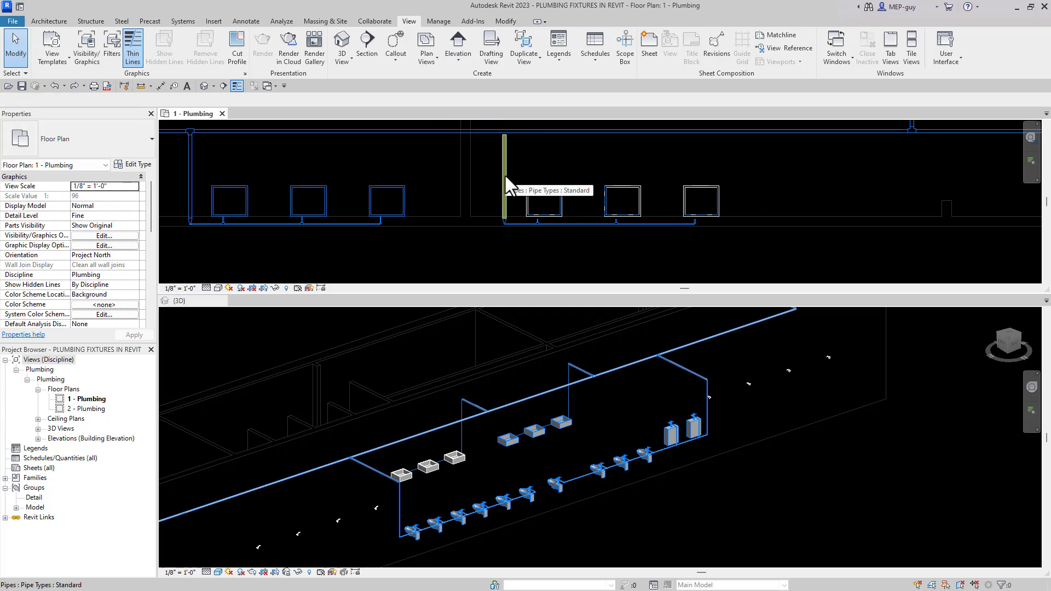
Select the whole copied lavatory pipe network and temporarily hide its elements in the 3D view
{"action": "key", "text": "Tab"}
{"action": "key", "text": "Tab"}
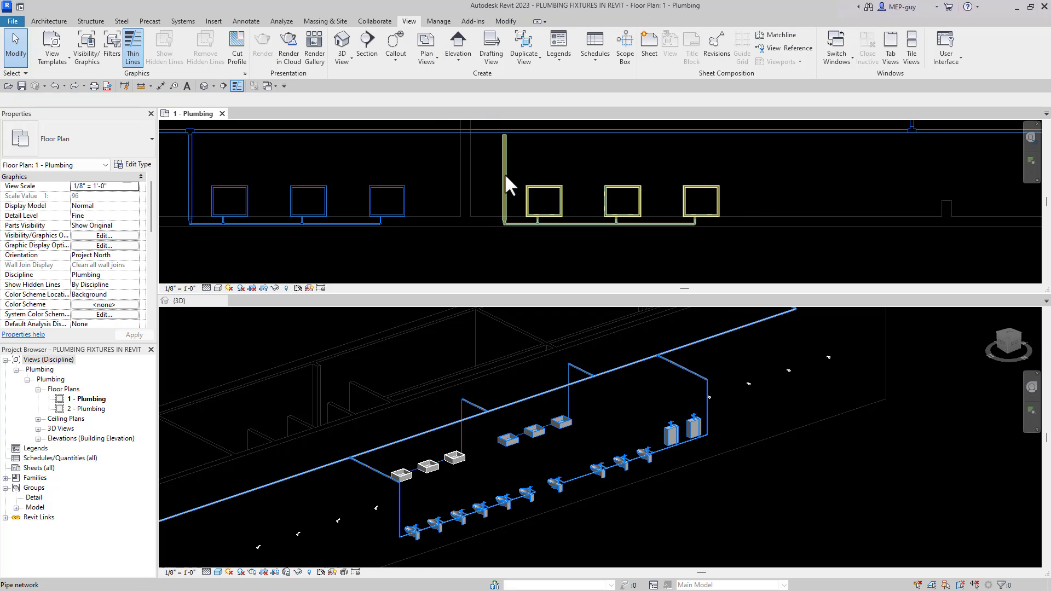
{"action": "left_click", "coordinate": [505, 175]}
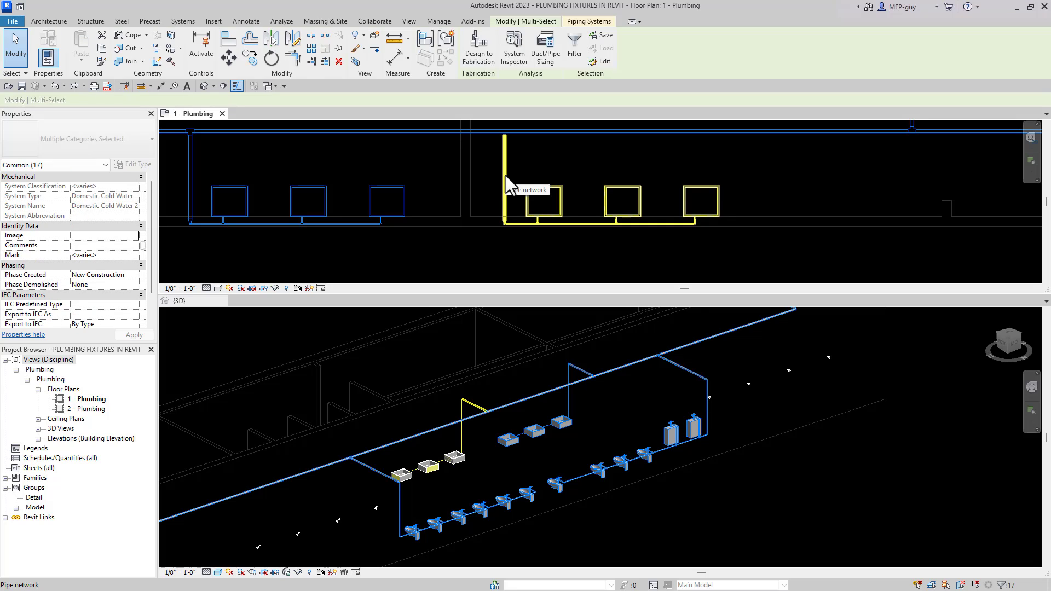
{"action": "left_click", "coordinate": [298, 572]}
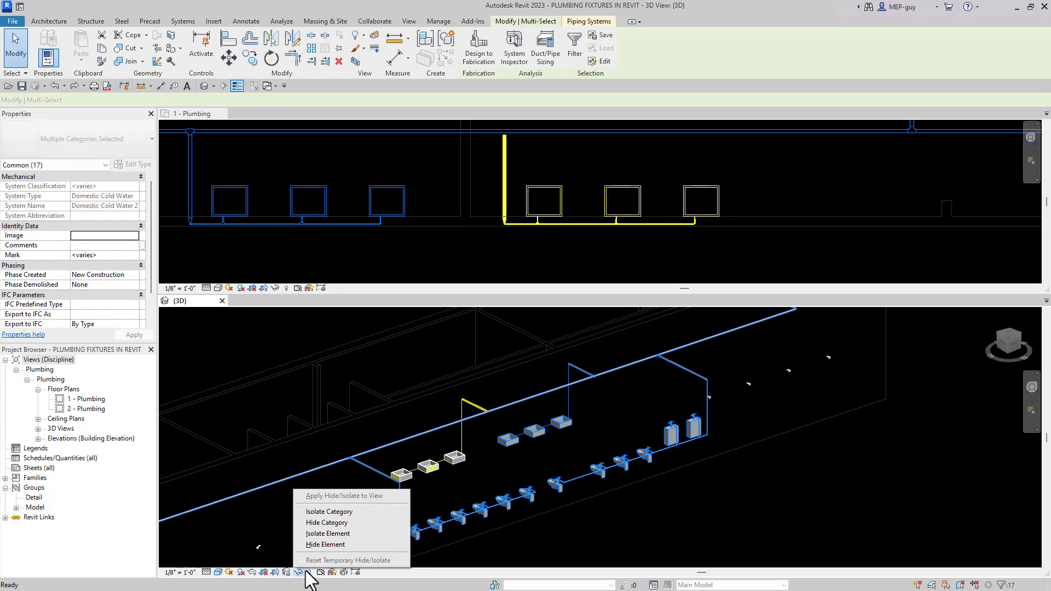
{"action": "left_click", "coordinate": [317, 547]}
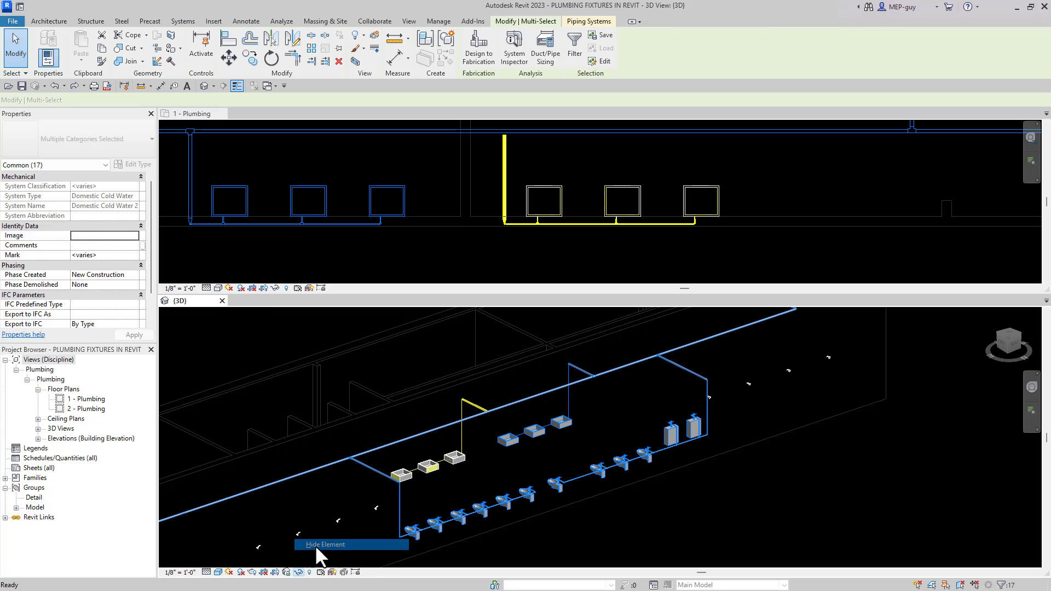
Delete the three original unpiped lavatories left exposed in the 3D view
{"action": "scroll", "coordinate": [515, 402], "scroll_direction": "up", "scroll_amount": 4}
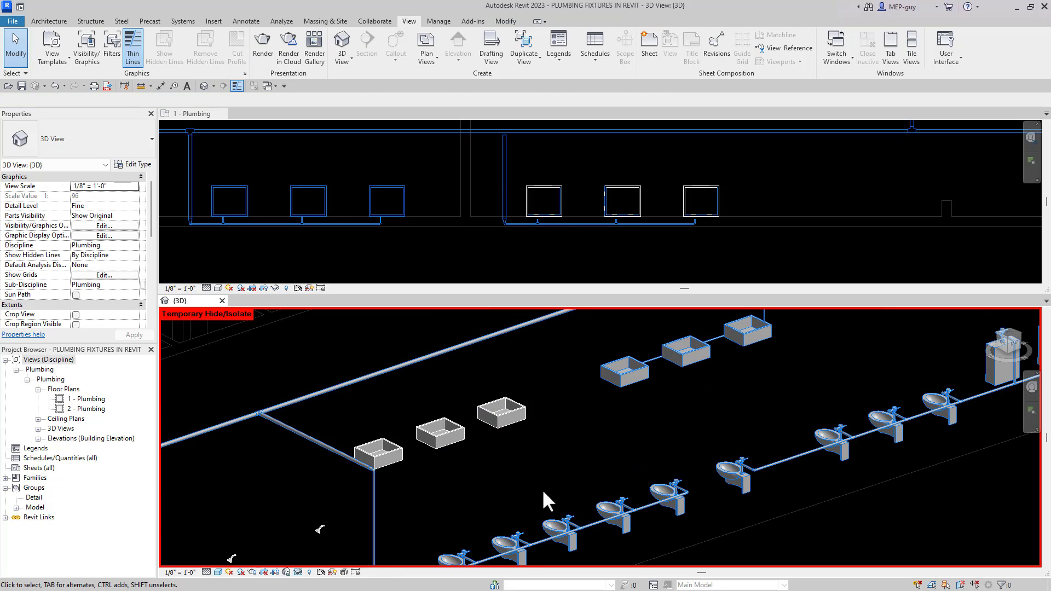
{"action": "left_click_drag", "start_coordinate": [544, 492], "coordinate": [389, 408]}
{"action": "key", "text": "Delete"}
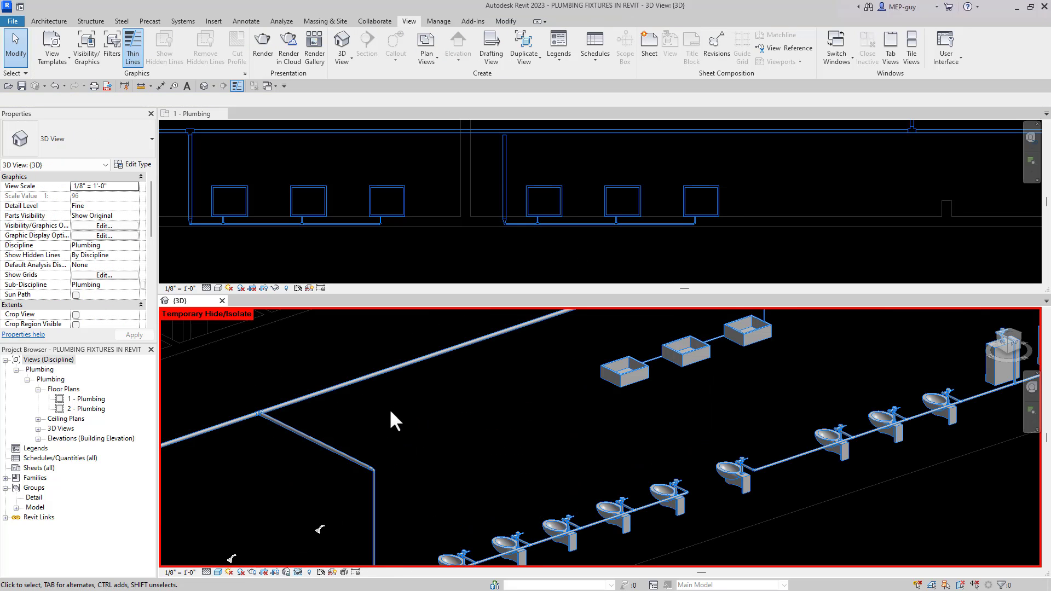
Extend the copied lavatory group's branch pipe to the cold water main in the floor plan
{"action": "left_click", "coordinate": [757, 271]}
{"action": "scroll", "coordinate": [650, 231], "scroll_direction": "up", "scroll_amount": 5}
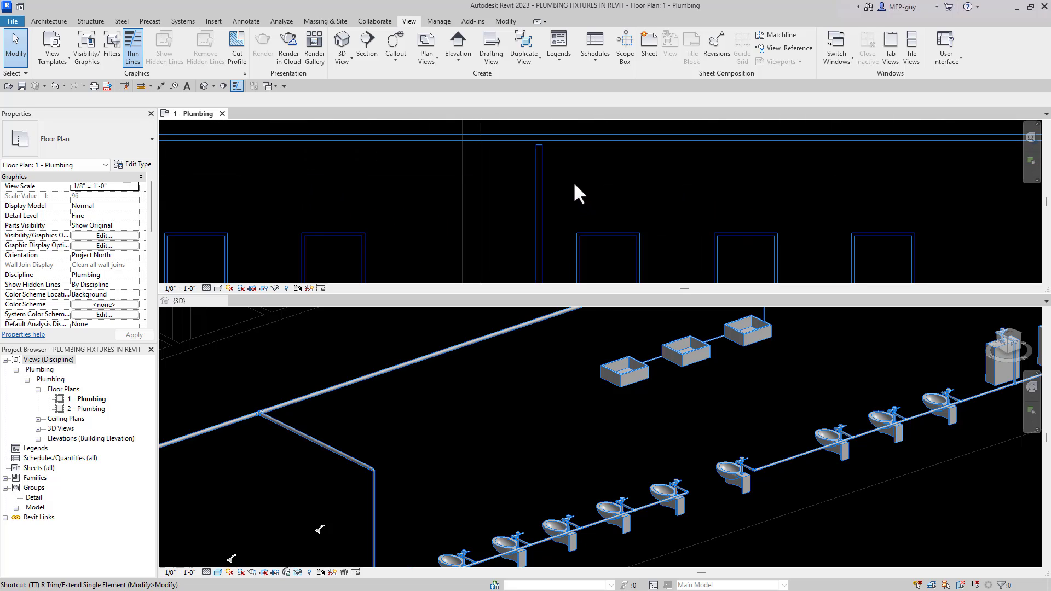
{"action": "key", "text": "r"}
{"action": "left_click", "coordinate": [561, 136]}
{"action": "scroll", "coordinate": [623, 202], "scroll_direction": "down", "scroll_amount": 4}
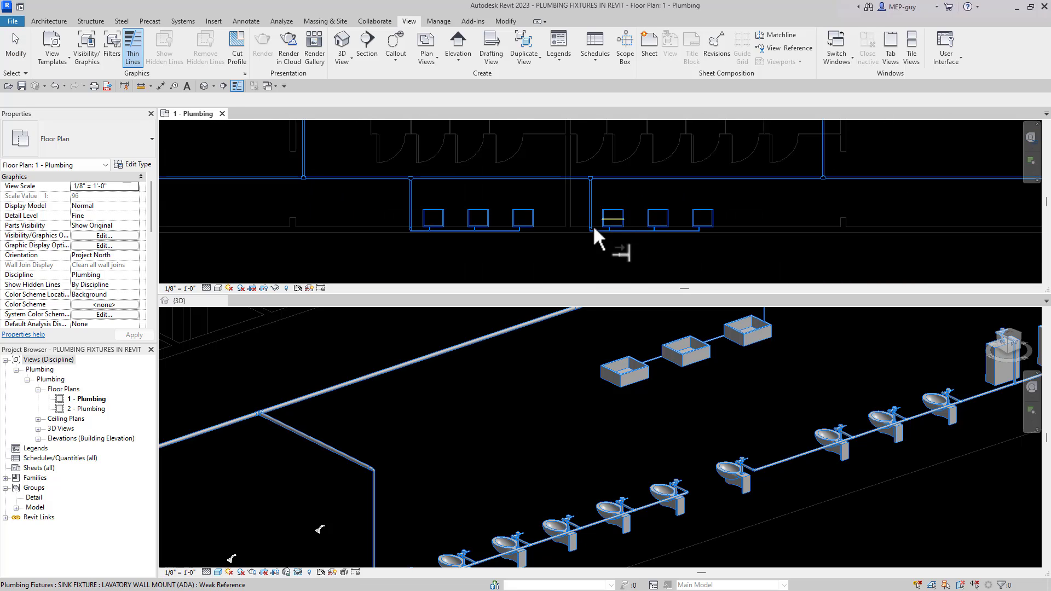
{"action": "scroll", "coordinate": [594, 234], "scroll_direction": "down", "scroll_amount": 3}
{"action": "key", "text": "Escape"}
{"action": "key", "text": "Escape"}
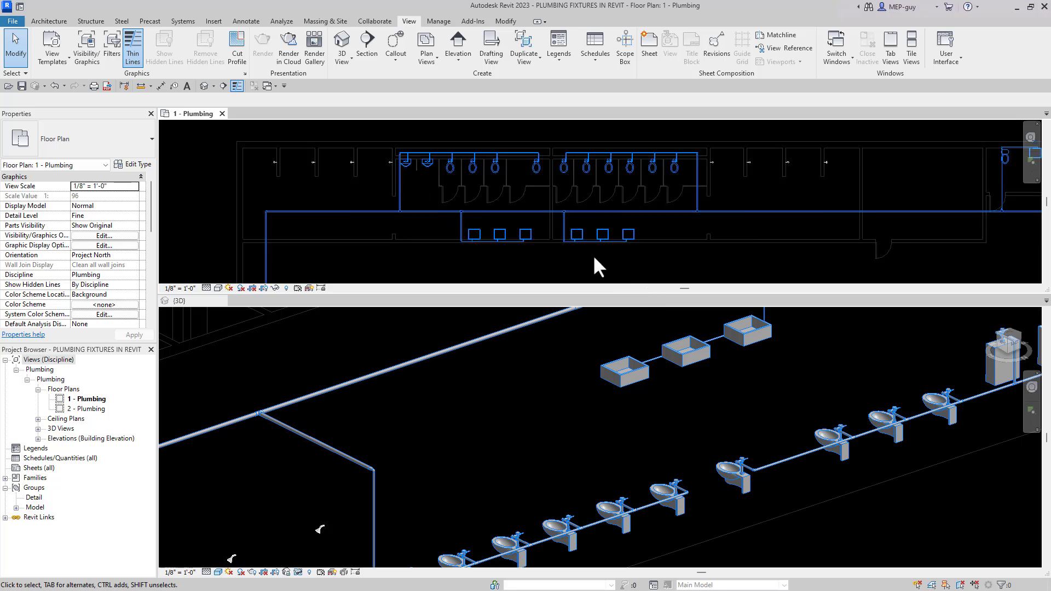
Create a Domestic Cold Water piping system for the four public showers beside the toilet rooms
{"action": "scroll", "coordinate": [568, 255], "scroll_direction": "down", "scroll_amount": 2}
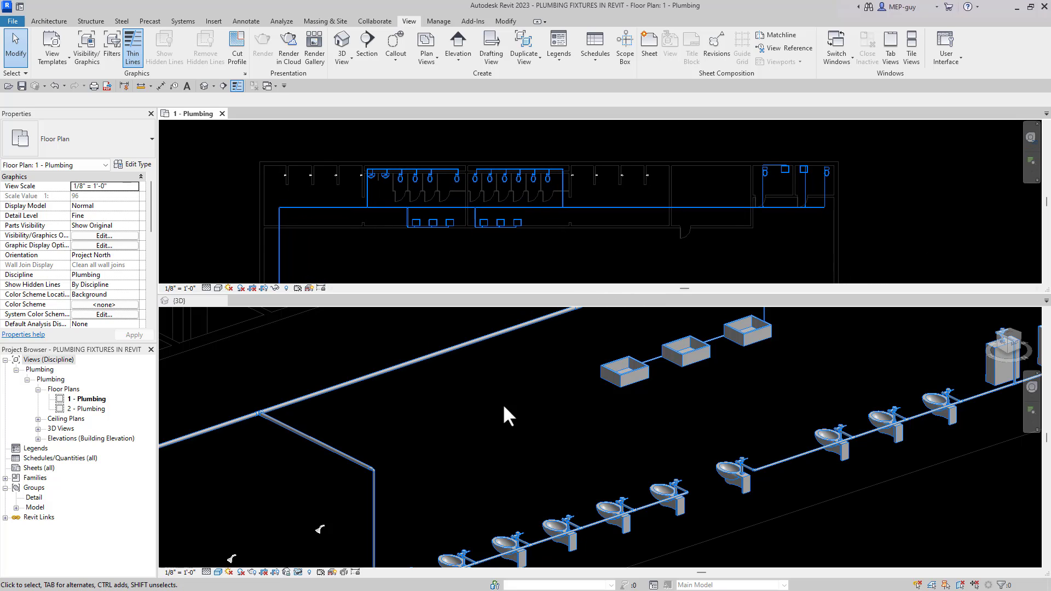
{"action": "scroll", "coordinate": [504, 418], "scroll_direction": "down", "scroll_amount": 6}
{"action": "scroll", "coordinate": [476, 468], "scroll_direction": "up", "scroll_amount": 5}
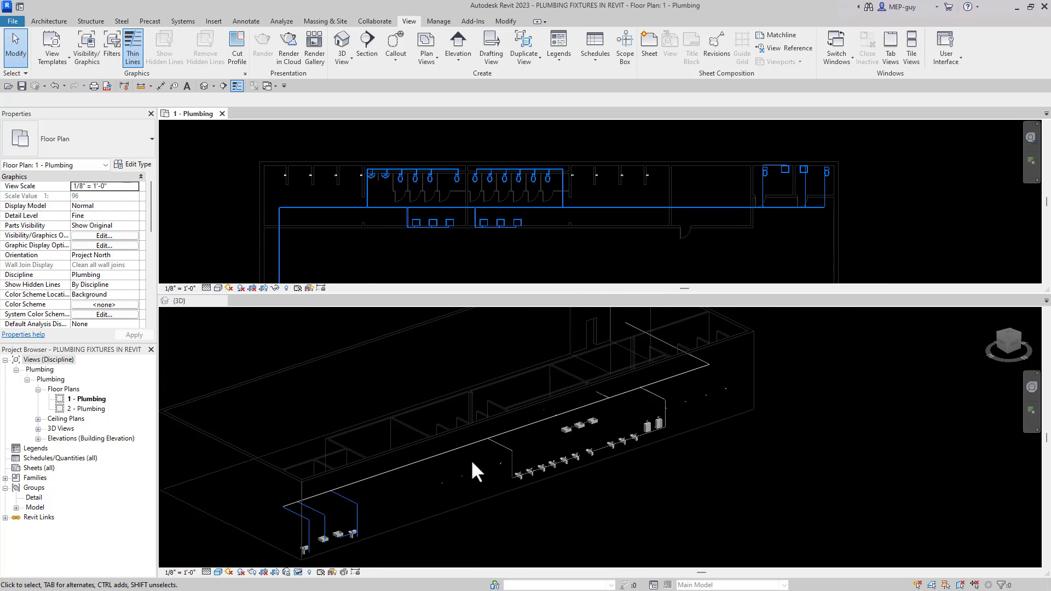
{"action": "scroll", "coordinate": [636, 160], "scroll_direction": "up", "scroll_amount": 3}
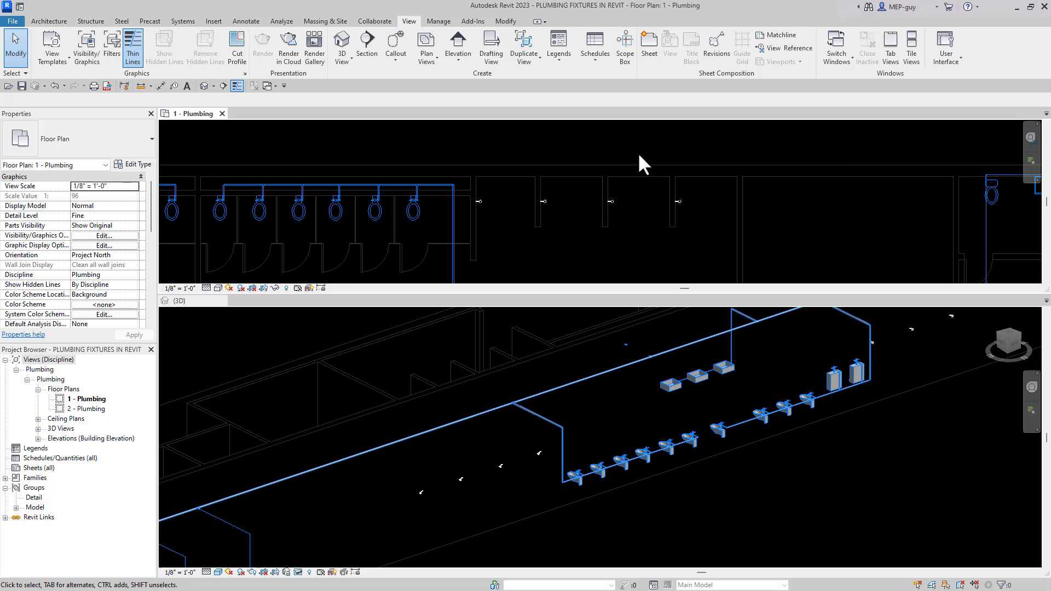
{"action": "left_click_drag", "start_coordinate": [463, 160], "coordinate": [727, 248]}
{"action": "left_click", "coordinate": [678, 202]}
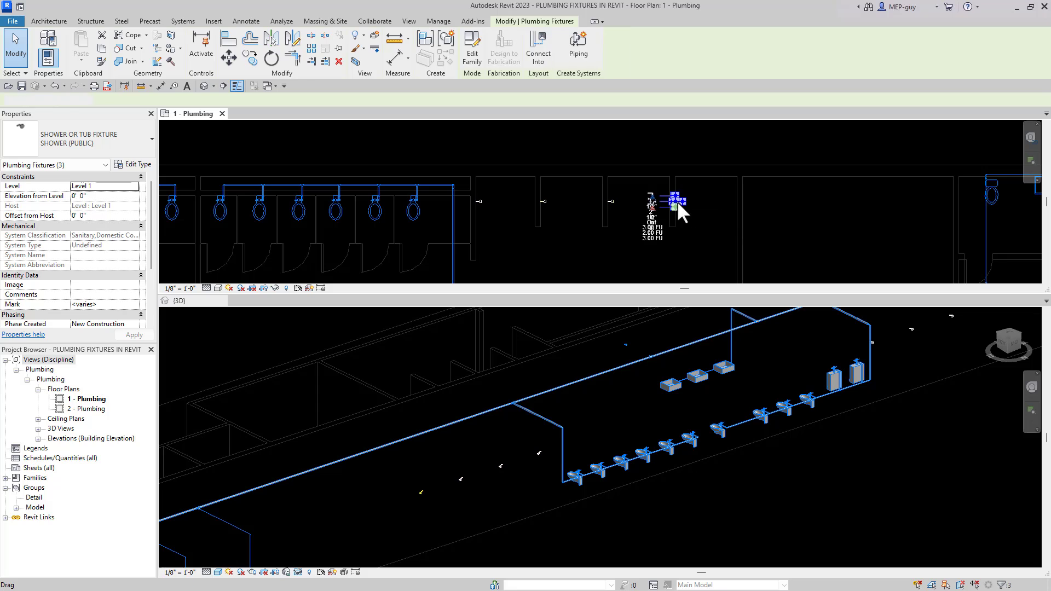
{"action": "left_click_drag", "start_coordinate": [464, 155], "coordinate": [701, 233]}
{"action": "left_click", "coordinate": [681, 199], "text": "ctrl"}
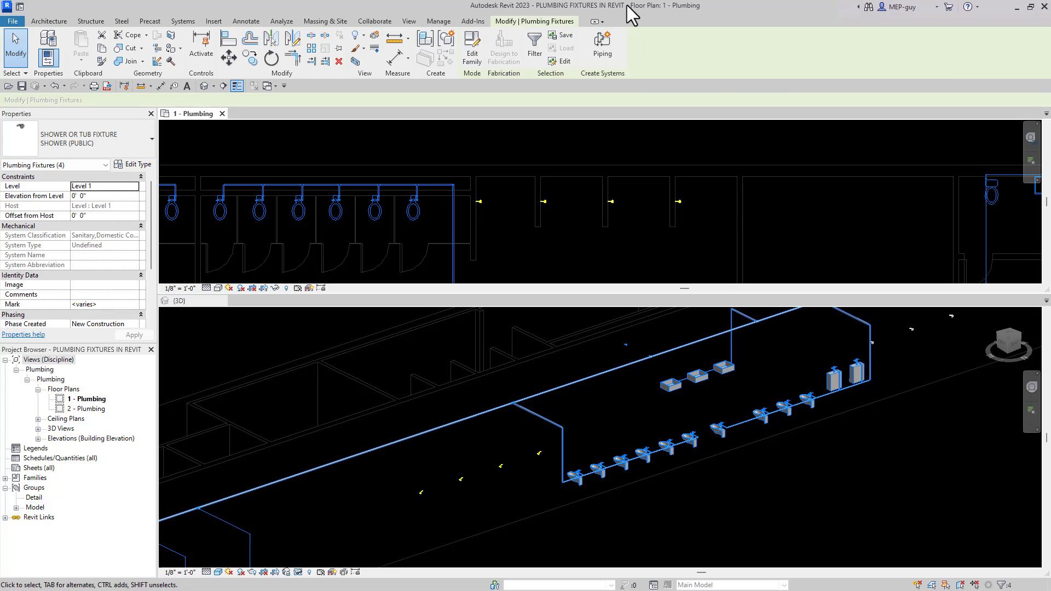
{"action": "left_click", "coordinate": [601, 46]}
{"action": "left_click", "coordinate": [553, 277]}
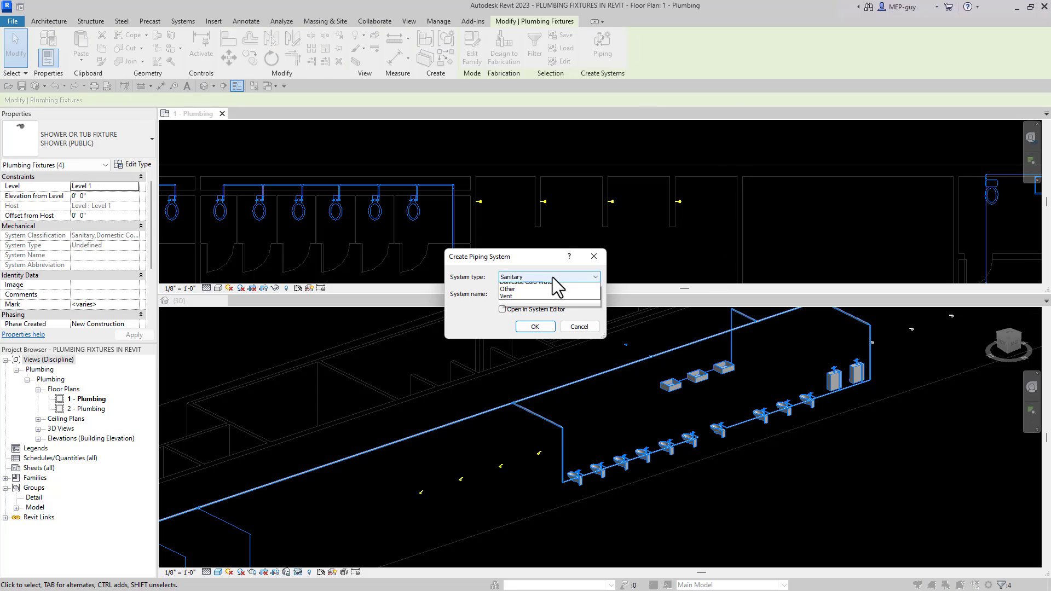
{"action": "left_click", "coordinate": [551, 282]}
{"action": "left_click", "coordinate": [531, 326]}
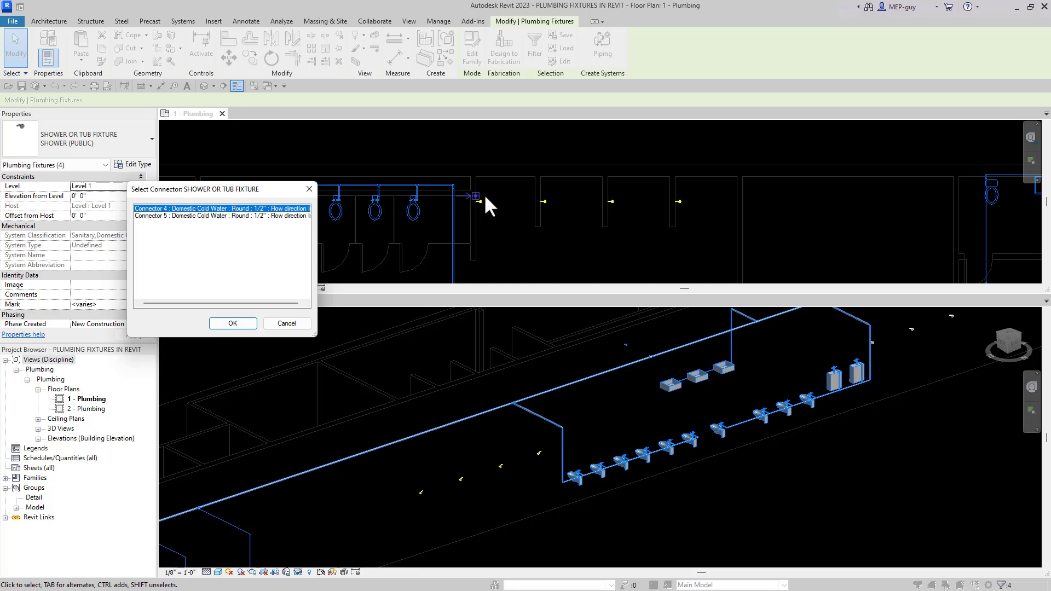
Assign the showers to the system through their 1/2" Domestic Cold Water connectors, choosing Connector 5
{"action": "left_click", "coordinate": [232, 323]}
{"action": "left_click", "coordinate": [240, 215]}
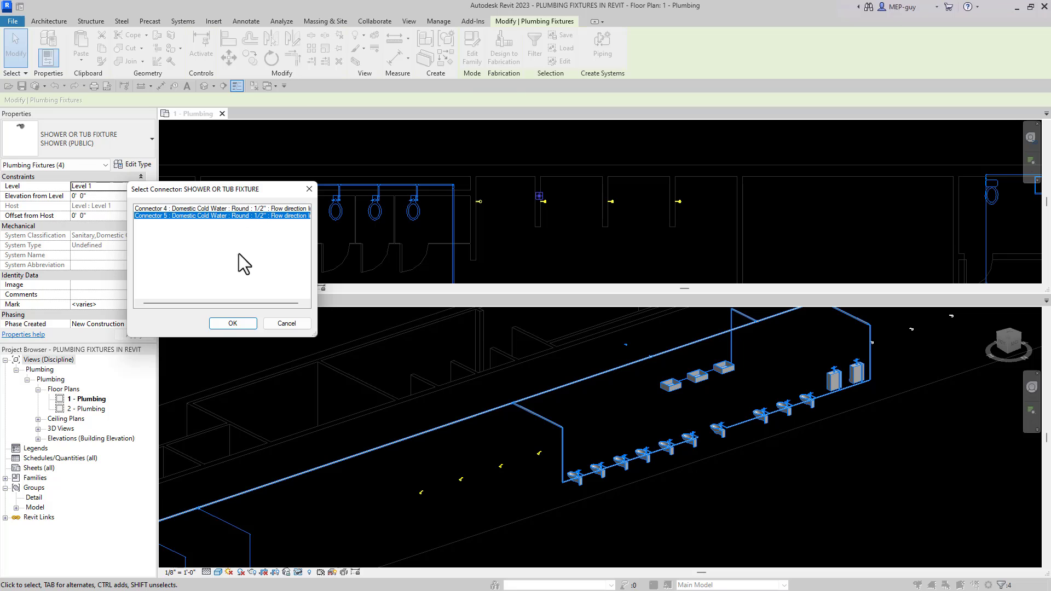
{"action": "left_click", "coordinate": [233, 323]}
{"action": "left_click", "coordinate": [237, 215]}
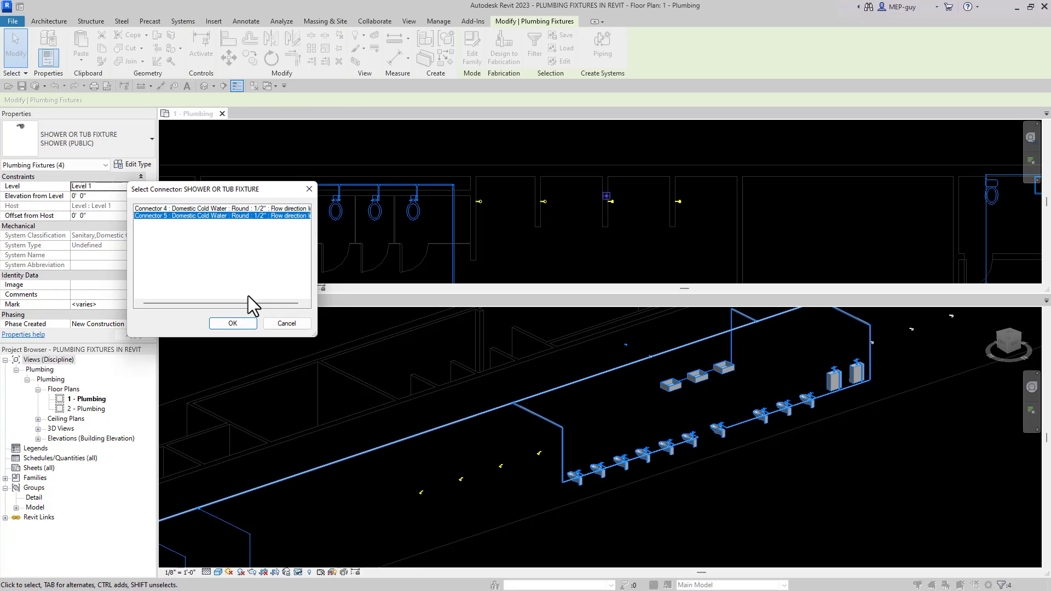
{"action": "left_click", "coordinate": [232, 324]}
{"action": "left_click", "coordinate": [232, 323]}
Start a generated pipe layout for the four showers' Domestic Cold Water system
{"action": "scroll", "coordinate": [563, 493], "scroll_direction": "down", "scroll_amount": 2}
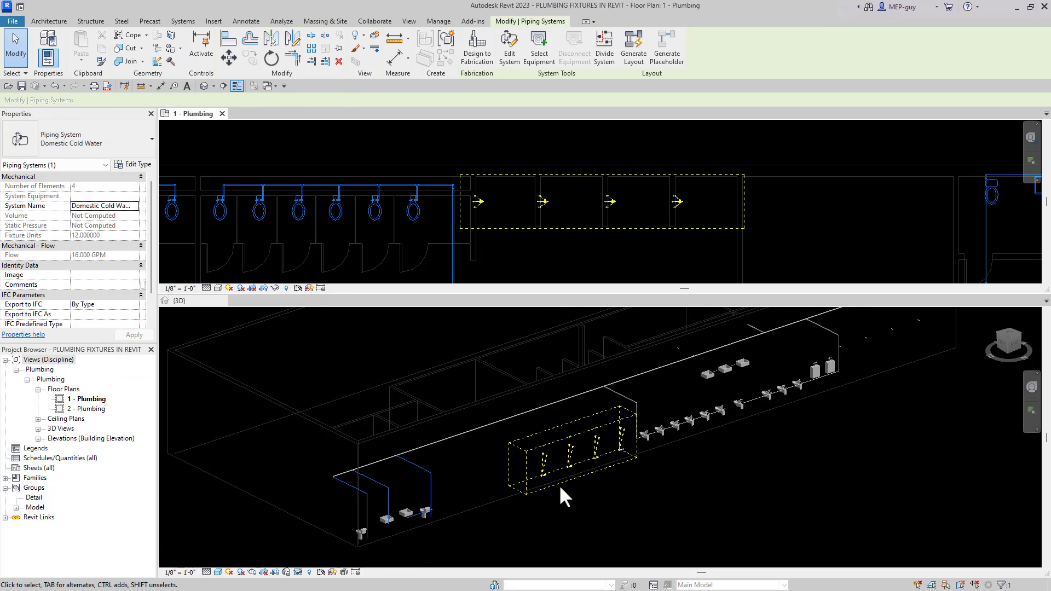
{"action": "scroll", "coordinate": [697, 392], "scroll_direction": "up", "scroll_amount": 3}
{"action": "left_click", "coordinate": [625, 58]}
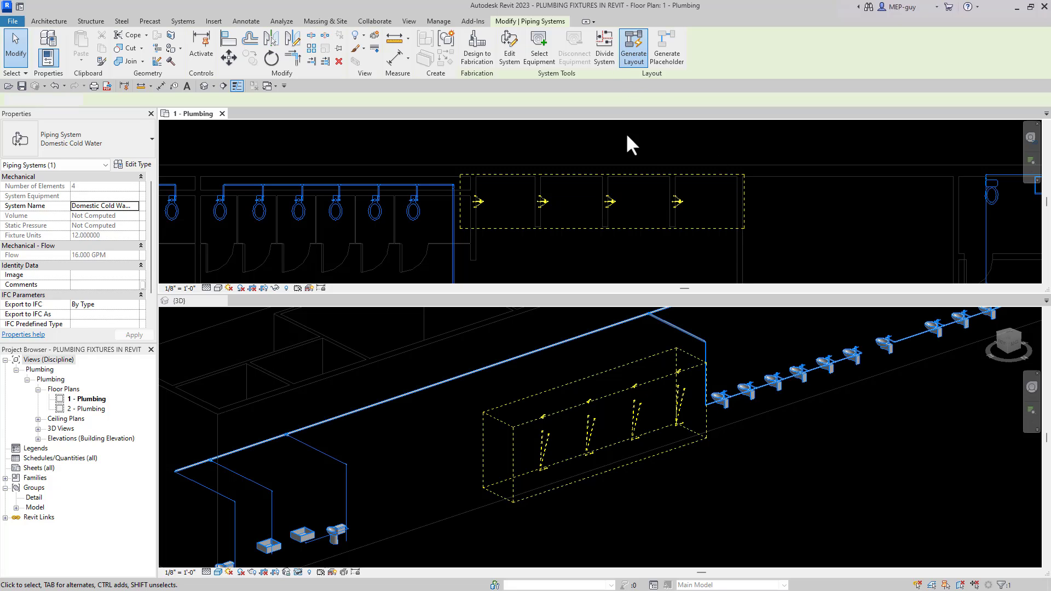
{"action": "middle_click_drag", "start_coordinate": [690, 448], "coordinate": [547, 503]}
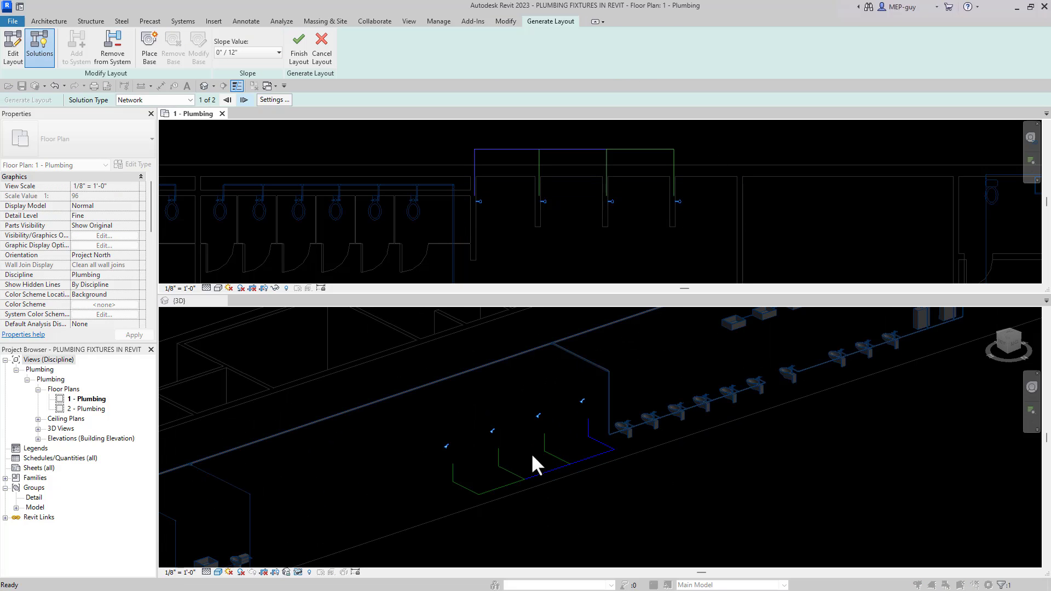
{"action": "mouse_move", "coordinate": [483, 456]}
{"action": "middle_mouse_down"}
{"action": "mouse_move", "coordinate": [583, 468]}
{"action": "mouse_move", "coordinate": [580, 448]}
{"action": "middle_mouse_up"}
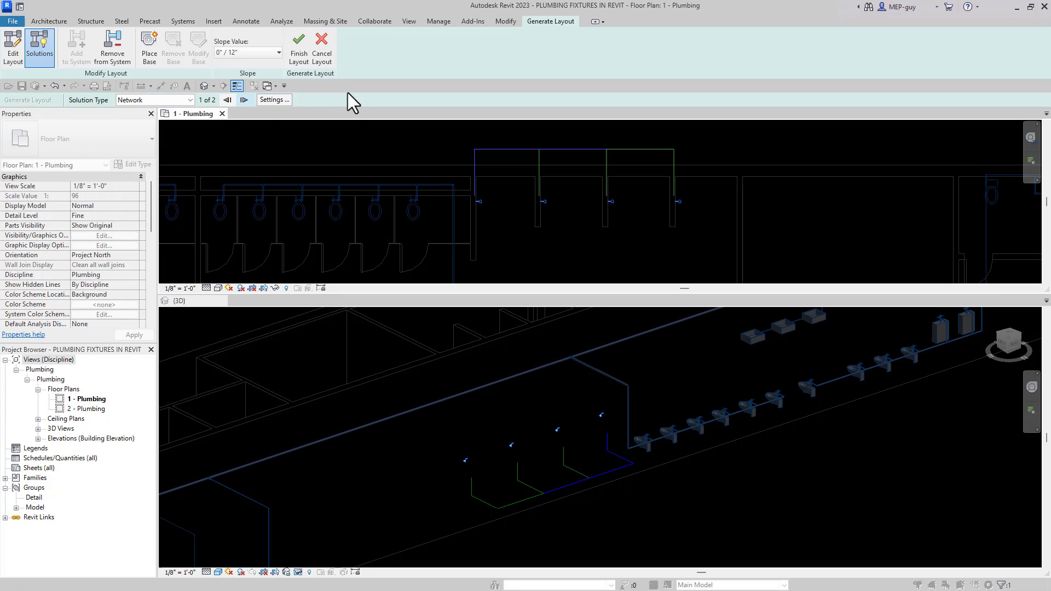
Set the Main pipe offset to 9 feet in the shower layout's pipe conversion settings
{"action": "left_click", "coordinate": [284, 99]}
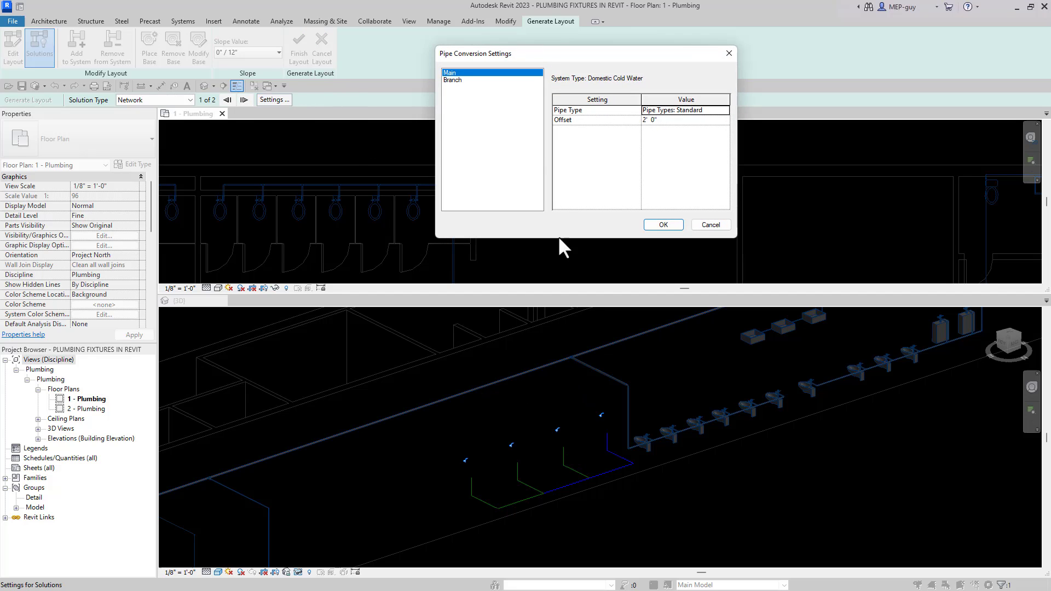
{"action": "left_click_drag", "start_coordinate": [622, 61], "coordinate": [886, 62]}
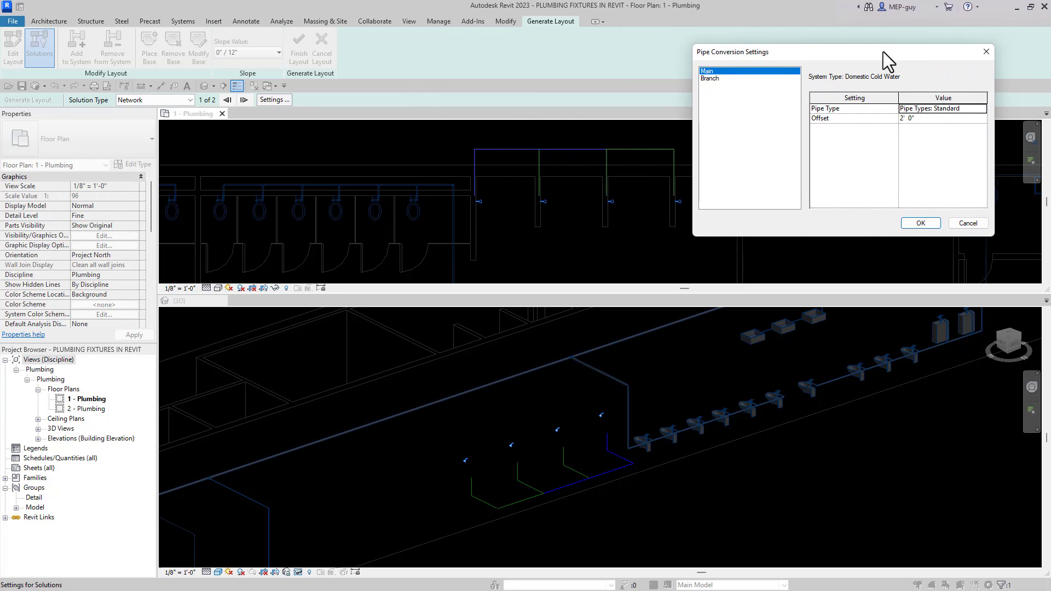
{"action": "left_click", "coordinate": [934, 121]}
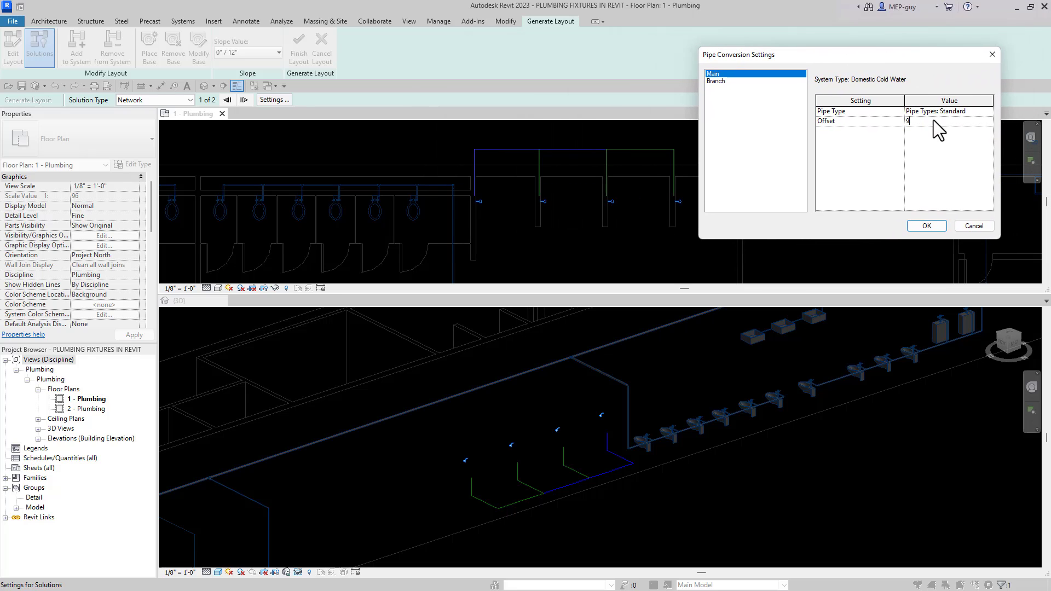
{"action": "type", "text": "9"}
{"action": "key", "text": "Return"}
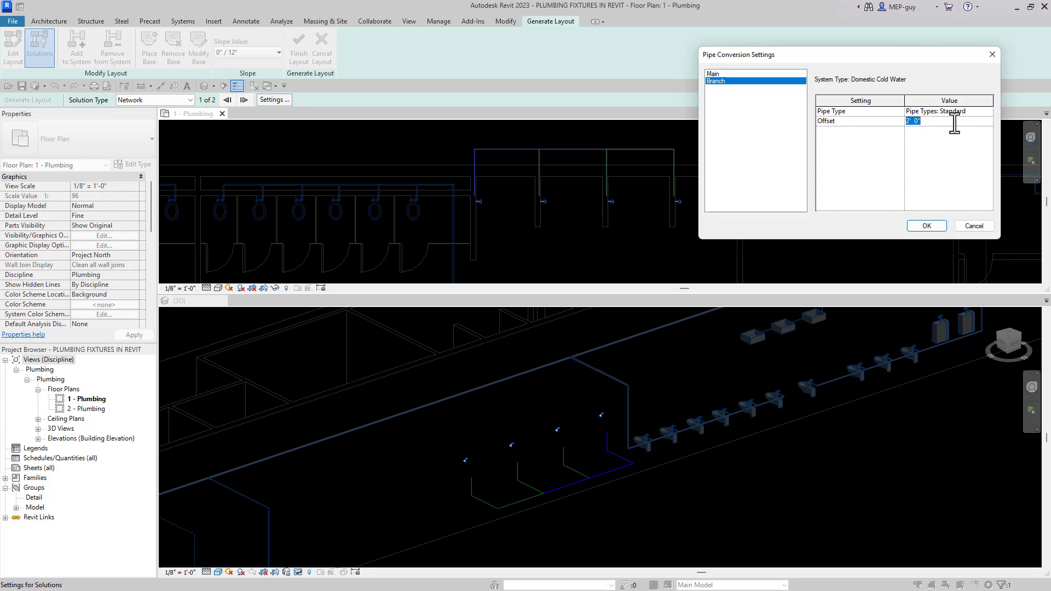
Set the Branch pipe offset to 9 feet and finish the generated layout for the four showers
{"action": "type", "text": "9"}
{"action": "left_click", "coordinate": [927, 225]}
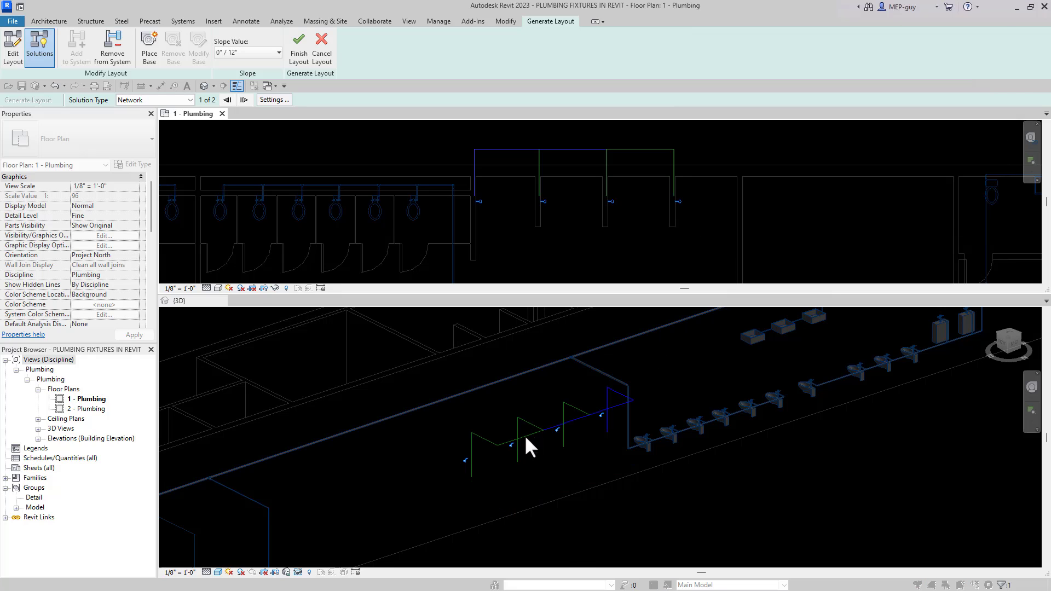
{"action": "scroll", "coordinate": [517, 460], "scroll_direction": "up", "scroll_amount": 5}
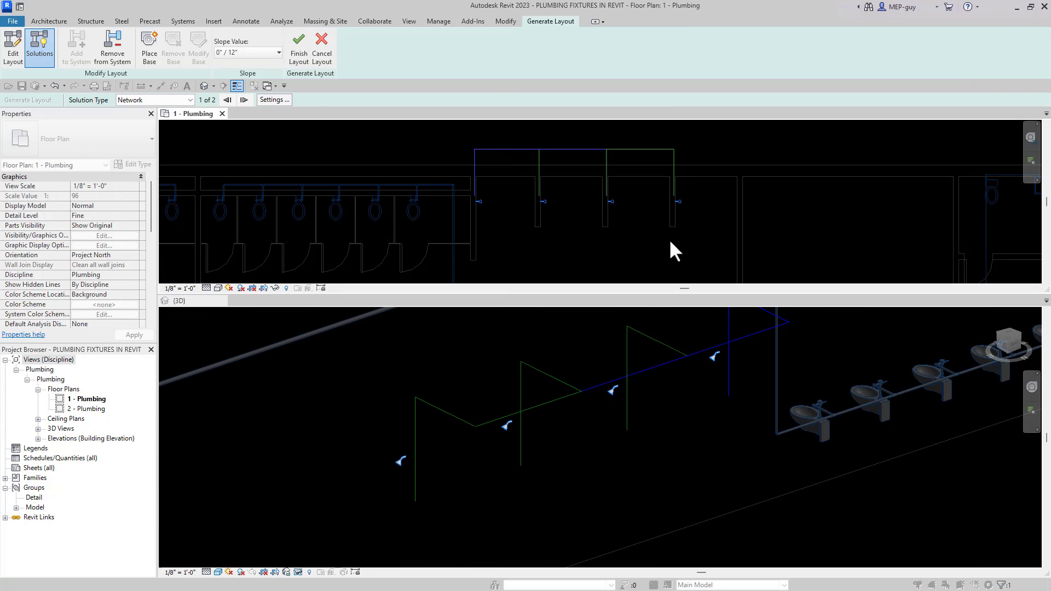
{"action": "scroll", "coordinate": [670, 242], "scroll_direction": "down", "scroll_amount": 2}
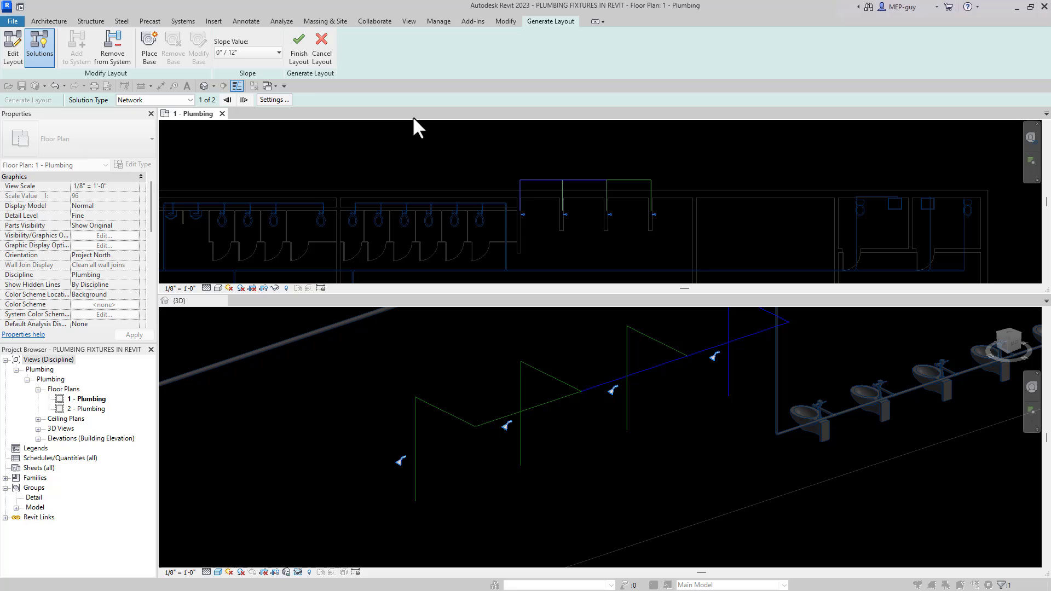
{"action": "left_click", "coordinate": [299, 49]}
Move the generated header pipe closer to the four showers, in line with the wall behind them
{"action": "scroll", "coordinate": [553, 164], "scroll_direction": "up", "scroll_amount": 2}
{"action": "left_click", "coordinate": [566, 160]}
{"action": "left_click_drag", "start_coordinate": [566, 160], "coordinate": [563, 227]}
{"action": "left_click", "coordinate": [470, 201]}
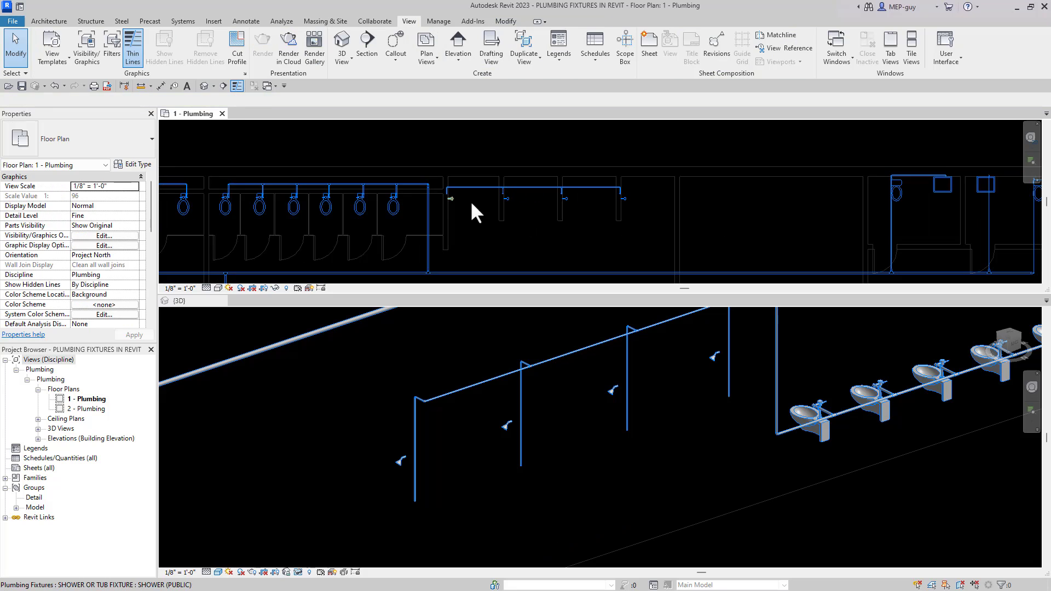
Draw a 2" branch pipe at 9' 0" elevation from the cold water main up to just short of the shower header
{"action": "scroll", "coordinate": [468, 230], "scroll_direction": "up", "scroll_amount": 2}
{"action": "scroll", "coordinate": [460, 213], "scroll_direction": "down", "scroll_amount": 3}
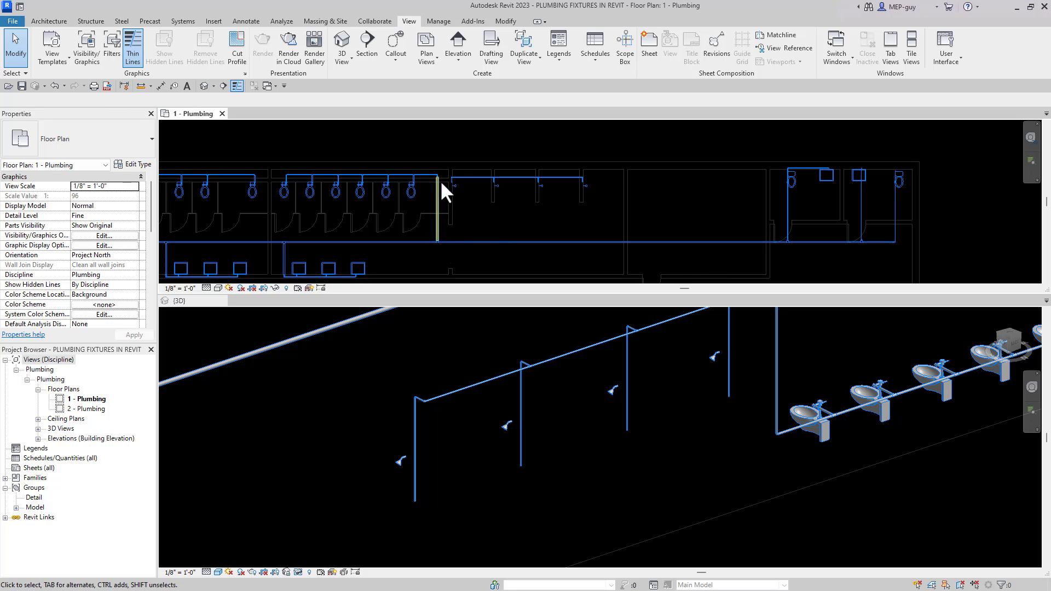
{"action": "scroll", "coordinate": [442, 230], "scroll_direction": "up", "scroll_amount": 2}
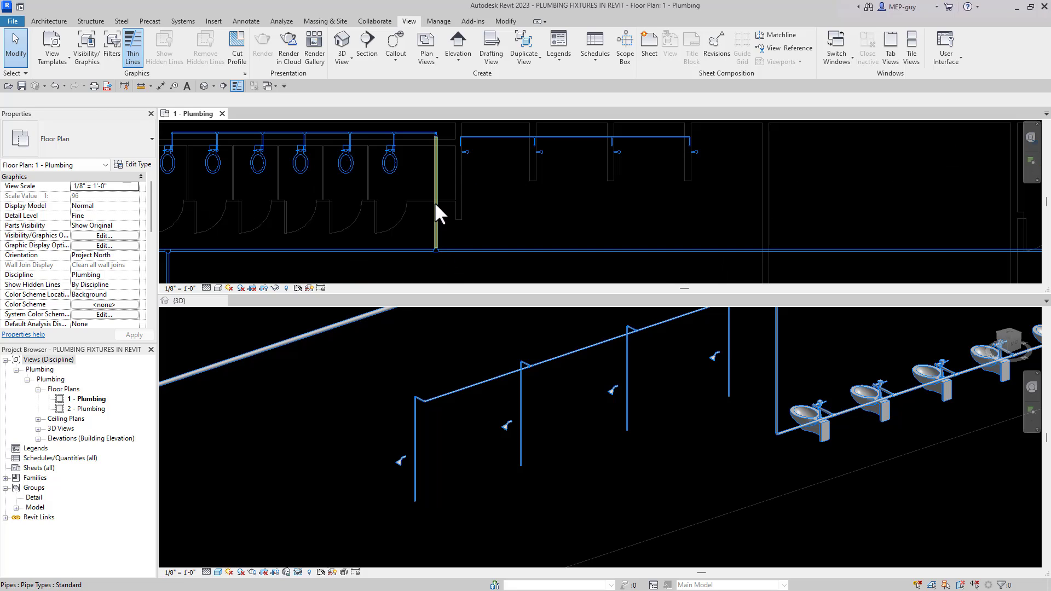
{"action": "key", "text": "d"}
{"action": "key", "text": "i"}
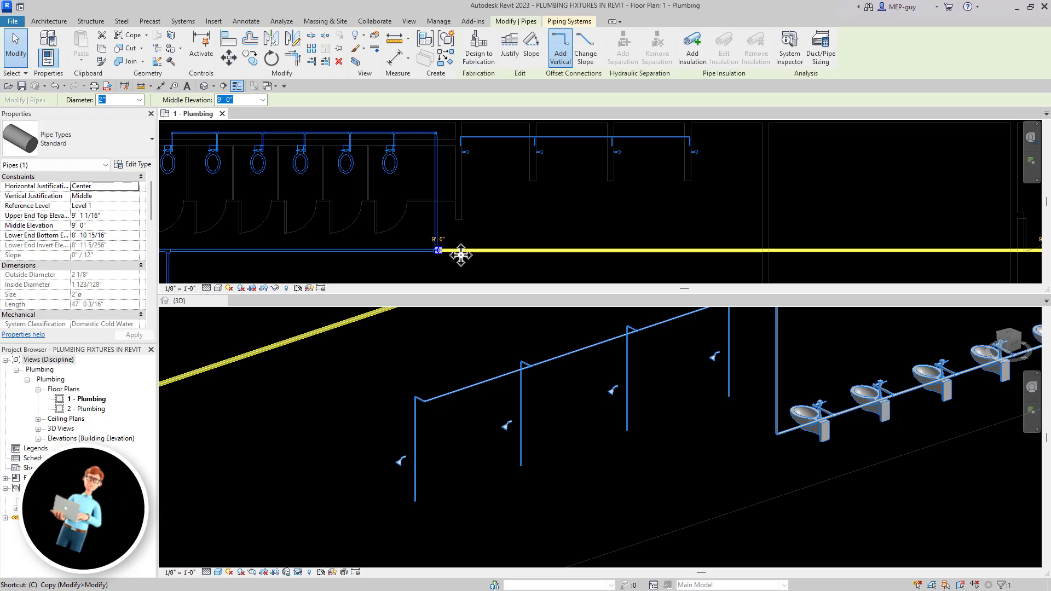
{"action": "left_click", "coordinate": [450, 250]}
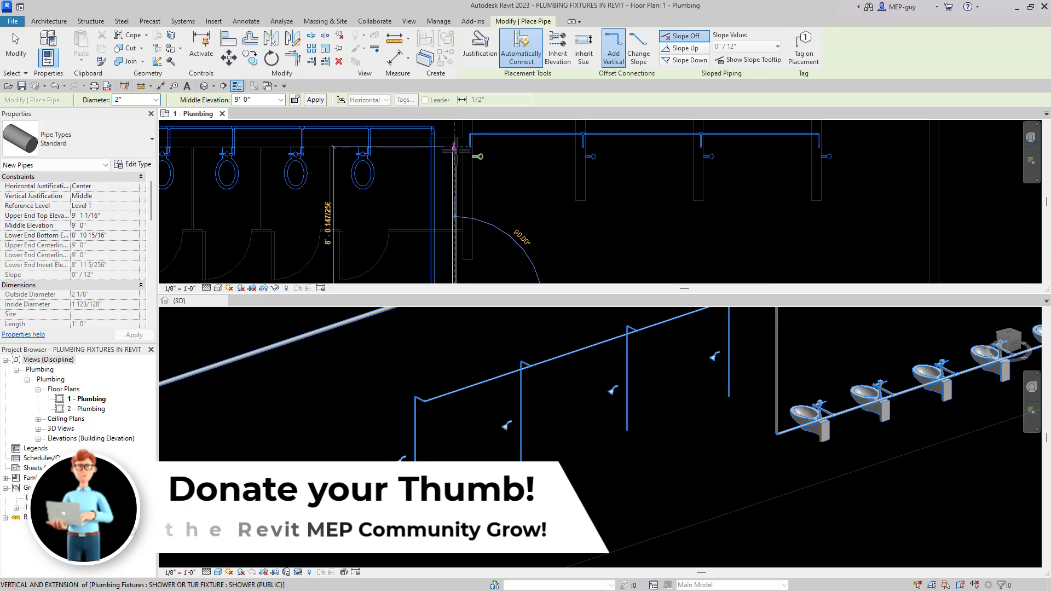
{"action": "scroll", "coordinate": [442, 143], "scroll_direction": "up", "scroll_amount": 1}
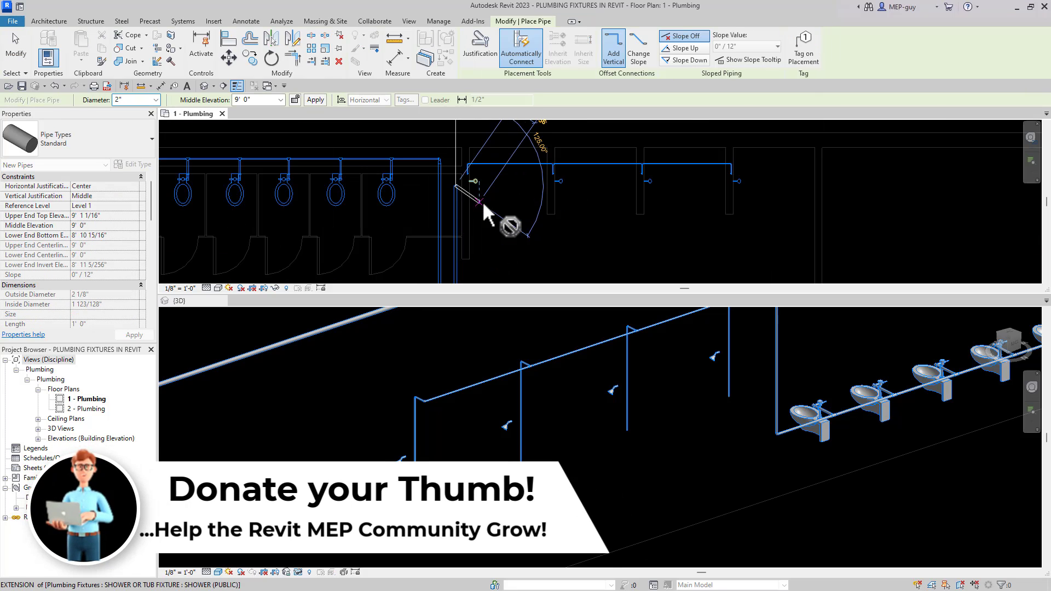
{"action": "key", "text": "Escape"}
{"action": "key", "text": "Escape"}
{"action": "middle_click_drag", "start_coordinate": [487, 216], "coordinate": [503, 285]}
Delete the elbow joining the shower header to the drop of the shower nearest the toilets
{"action": "scroll", "coordinate": [468, 188], "scroll_direction": "up", "scroll_amount": 2}
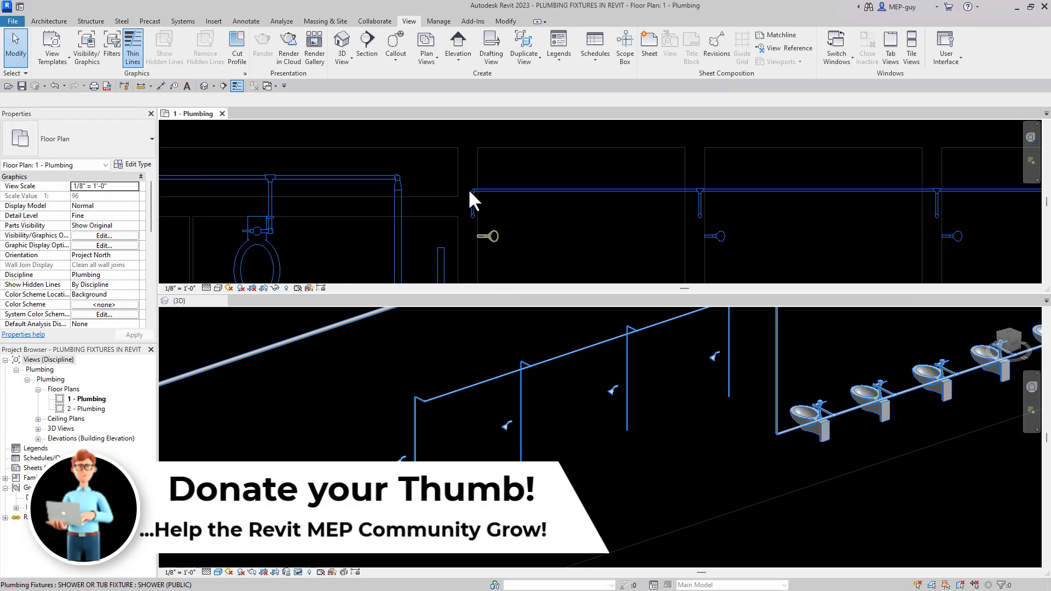
{"action": "scroll", "coordinate": [439, 189], "scroll_direction": "up", "scroll_amount": 2}
{"action": "left_click_drag", "start_coordinate": [488, 203], "coordinate": [492, 203]}
{"action": "key", "text": "Escape"}
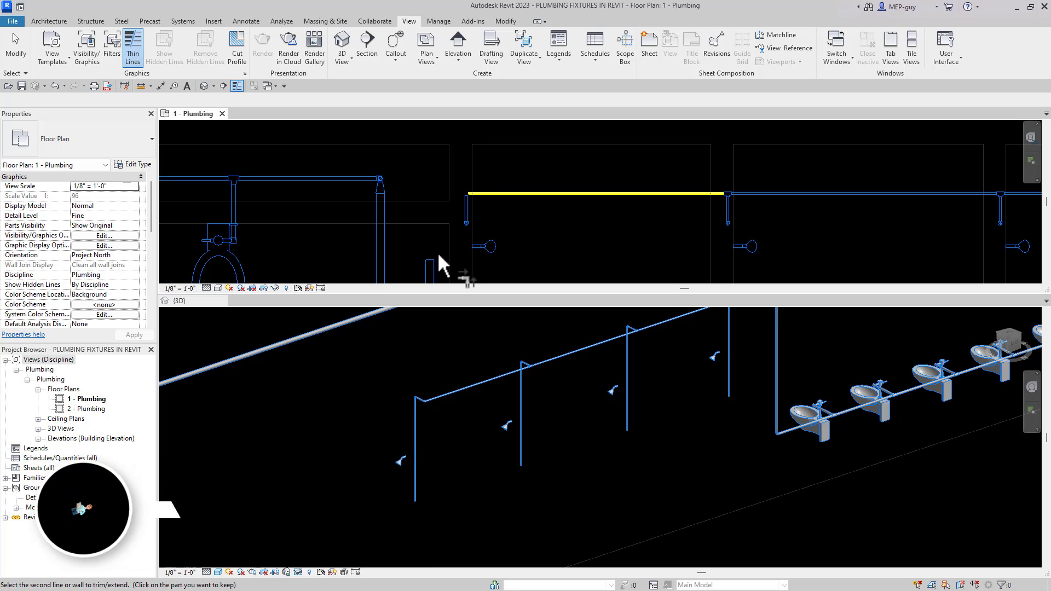
Trim the shower header and the 2" branch into a corner, and extend the nearest shower's drop to the header
{"action": "left_click", "coordinate": [478, 194]}
{"action": "left_click", "coordinate": [467, 205]}
{"action": "scroll", "coordinate": [513, 227], "scroll_direction": "down", "scroll_amount": 5}
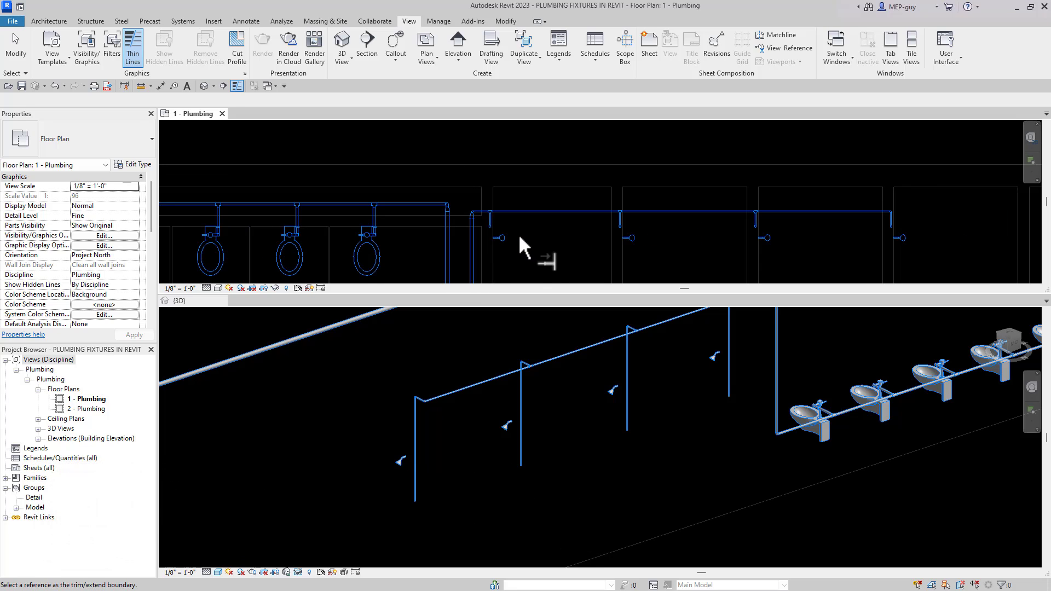
{"action": "key", "text": "Escape"}
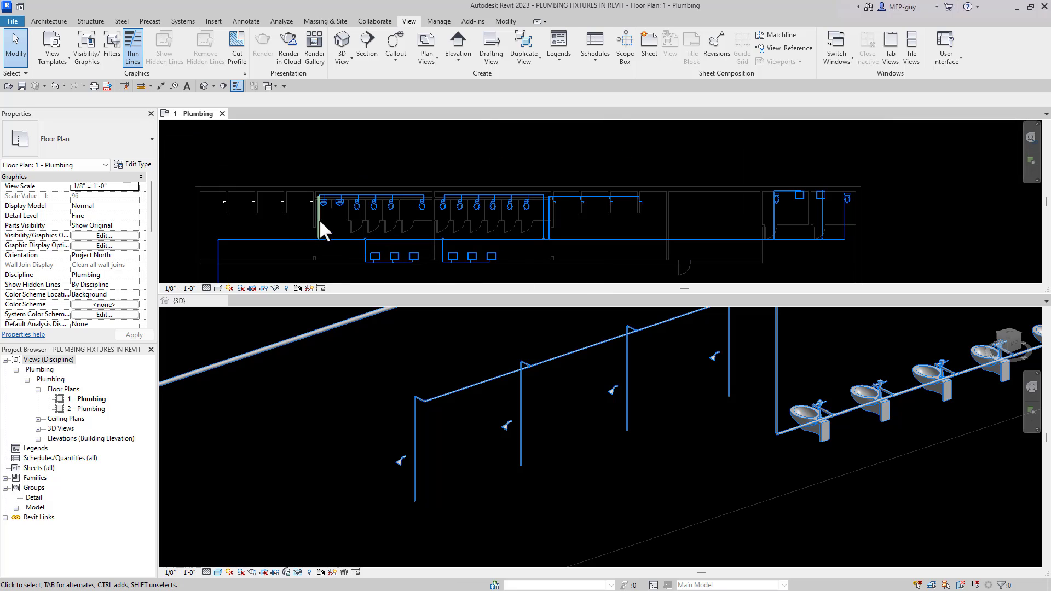
Create a Domestic Cold Water piping system for the four public showers beside the urinals
{"action": "scroll", "coordinate": [244, 232], "scroll_direction": "up", "scroll_amount": 3}
{"action": "middle_click_drag", "start_coordinate": [244, 233], "coordinate": [301, 228]}
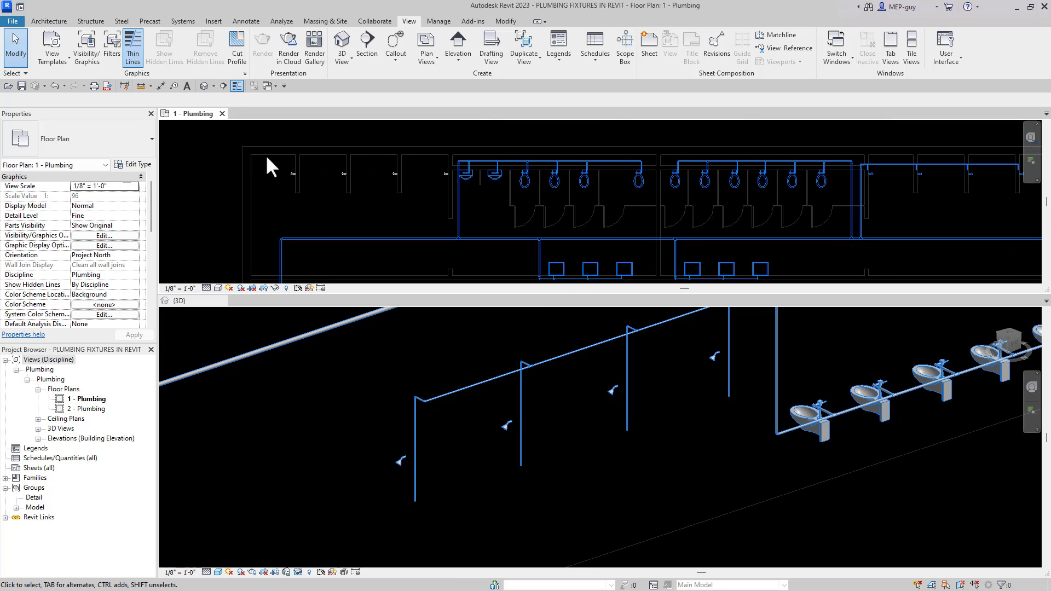
{"action": "left_click_drag", "start_coordinate": [242, 128], "coordinate": [455, 206]}
{"action": "scroll", "coordinate": [446, 462], "scroll_direction": "down", "scroll_amount": 6}
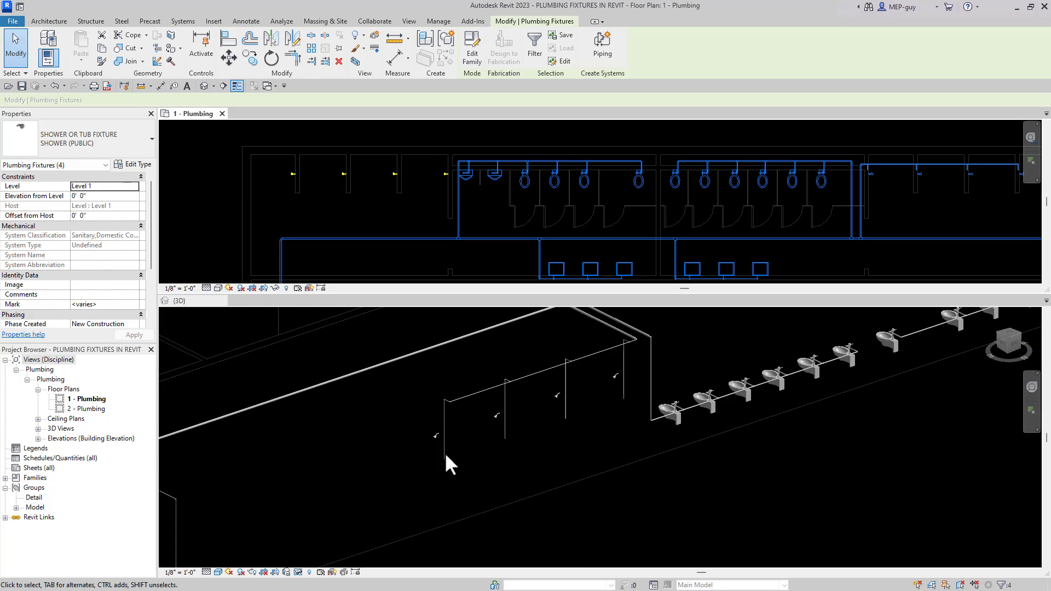
{"action": "scroll", "coordinate": [651, 409], "scroll_direction": "up", "scroll_amount": 8}
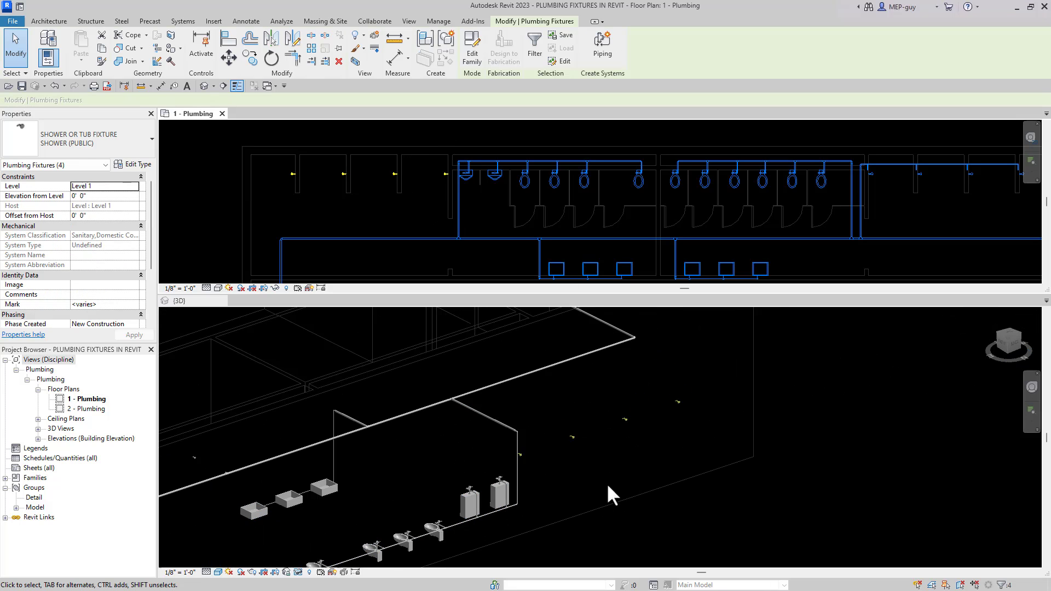
{"action": "left_click", "coordinate": [602, 43]}
{"action": "left_click", "coordinate": [526, 277]}
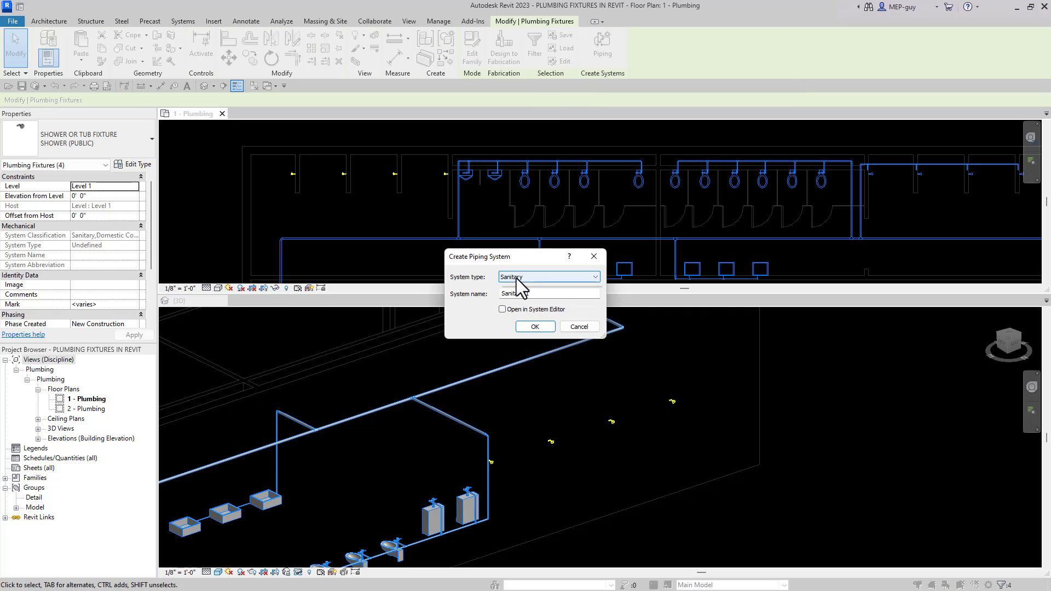
{"action": "left_click", "coordinate": [525, 301]}
{"action": "left_click", "coordinate": [535, 326]}
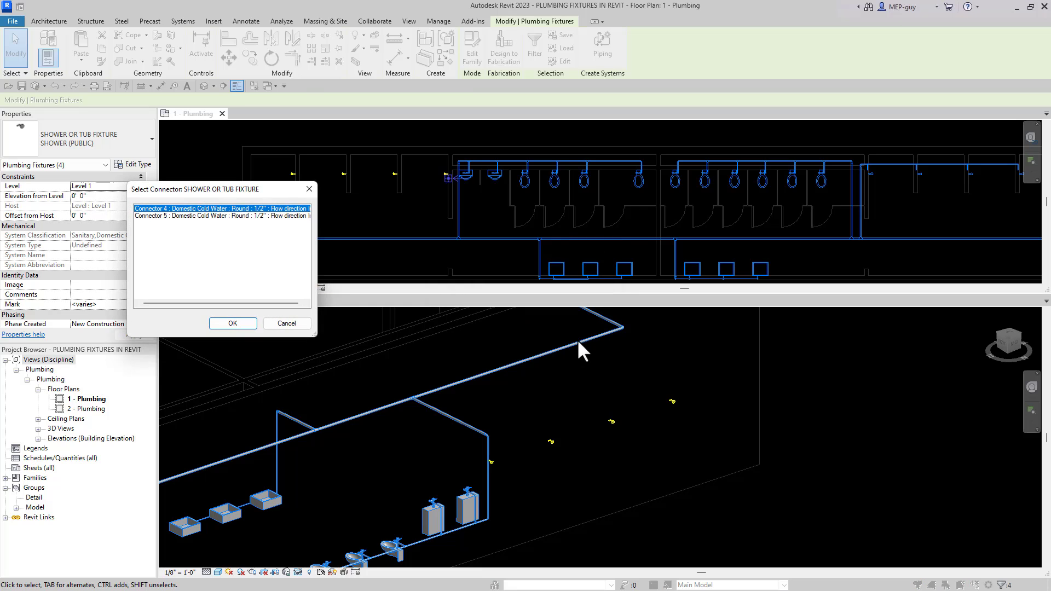
Assign the showers beside the urinals to the system through Connector 5, their 1/2" Domestic Cold Water connector
{"action": "left_click", "coordinate": [214, 217]}
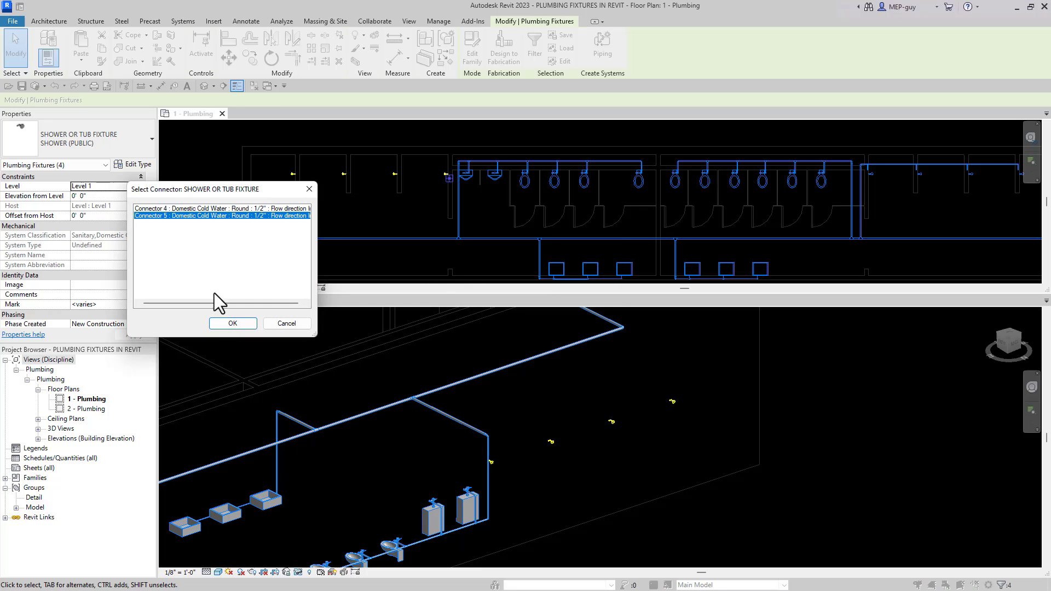
{"action": "left_click", "coordinate": [232, 323]}
{"action": "left_click", "coordinate": [223, 217]}
{"action": "left_click", "coordinate": [233, 324]}
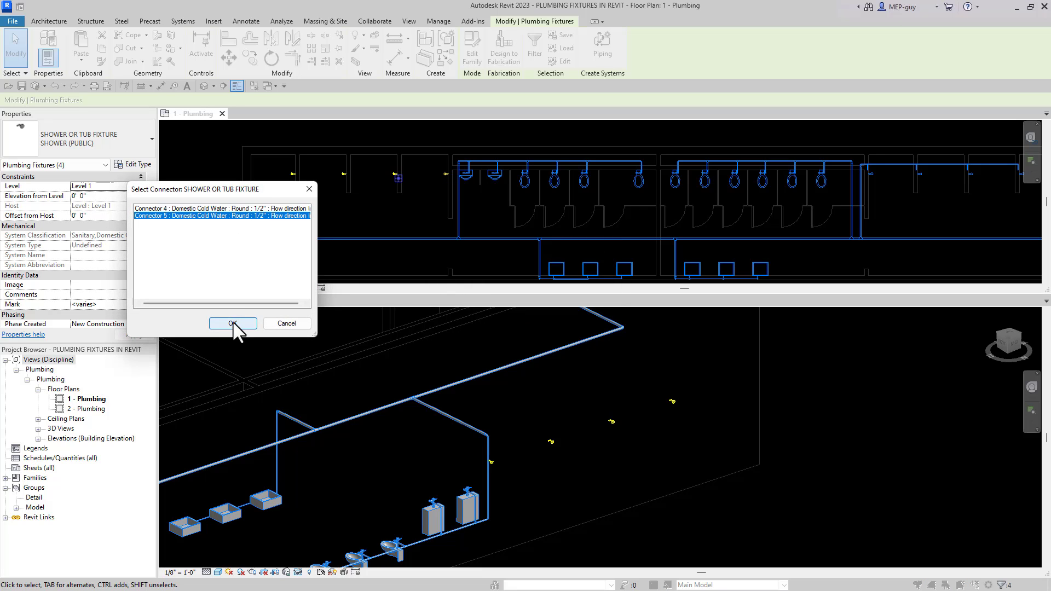
{"action": "double_click", "coordinate": [239, 218]}
Generate and finish the pipe layout for the four showers beside the urinals
{"action": "left_click", "coordinate": [611, 47]}
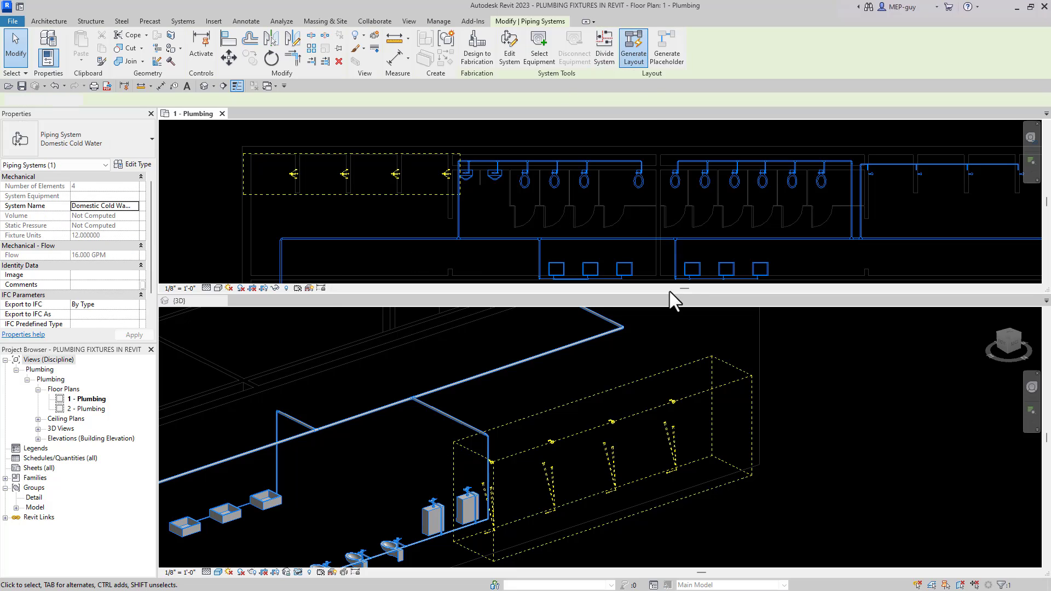
{"action": "left_click", "coordinate": [299, 47]}
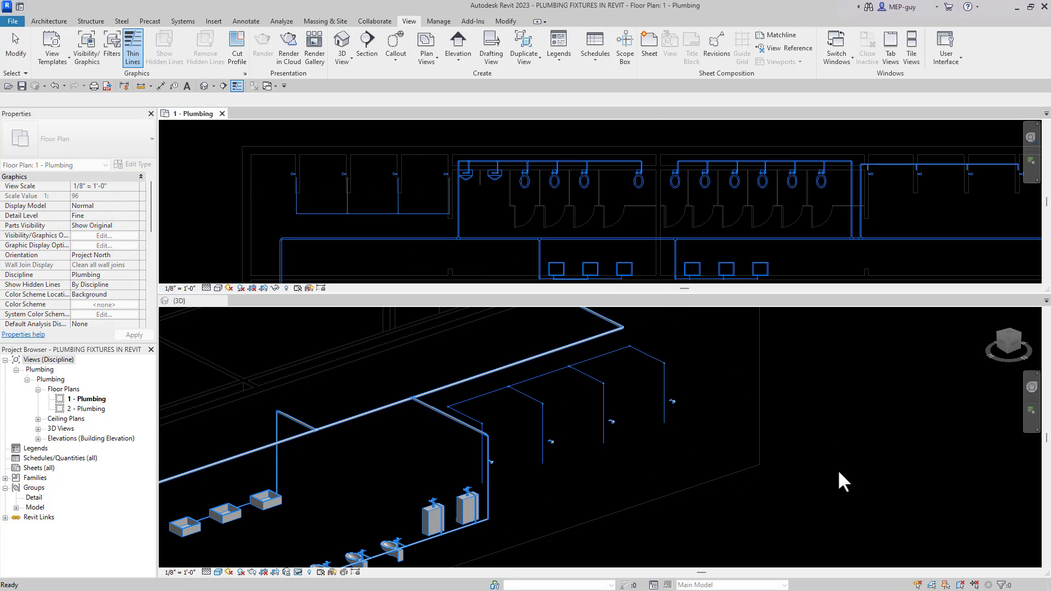
{"action": "left_click", "coordinate": [248, 218]}
Move the generated 1/2" header closer to the showers beside the urinals
{"action": "scroll", "coordinate": [248, 218], "scroll_direction": "up", "scroll_amount": 3}
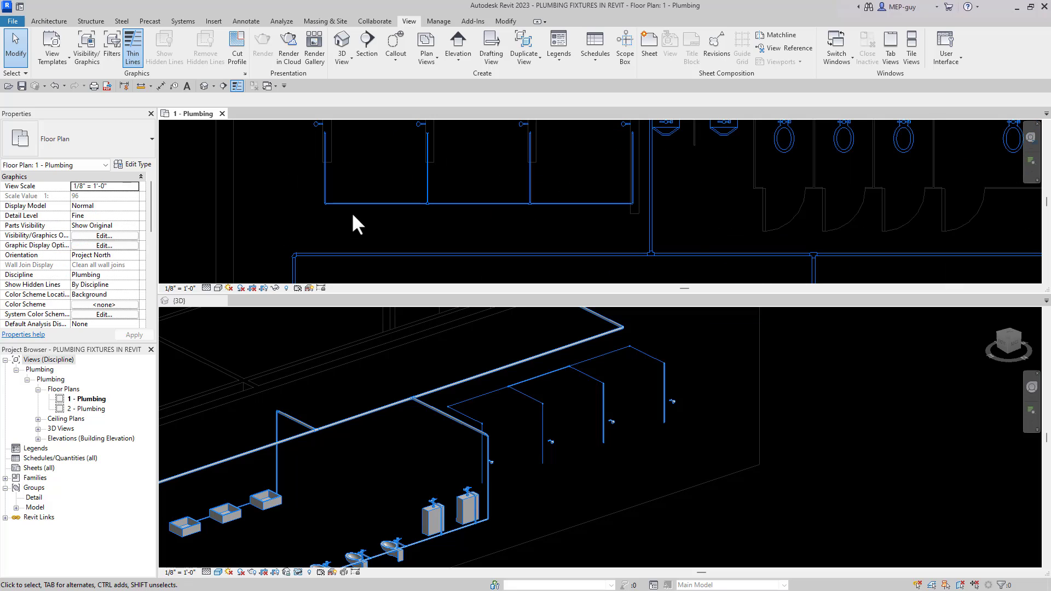
{"action": "scroll", "coordinate": [355, 206], "scroll_direction": "down", "scroll_amount": 2}
{"action": "left_click_drag", "start_coordinate": [364, 211], "coordinate": [367, 169]}
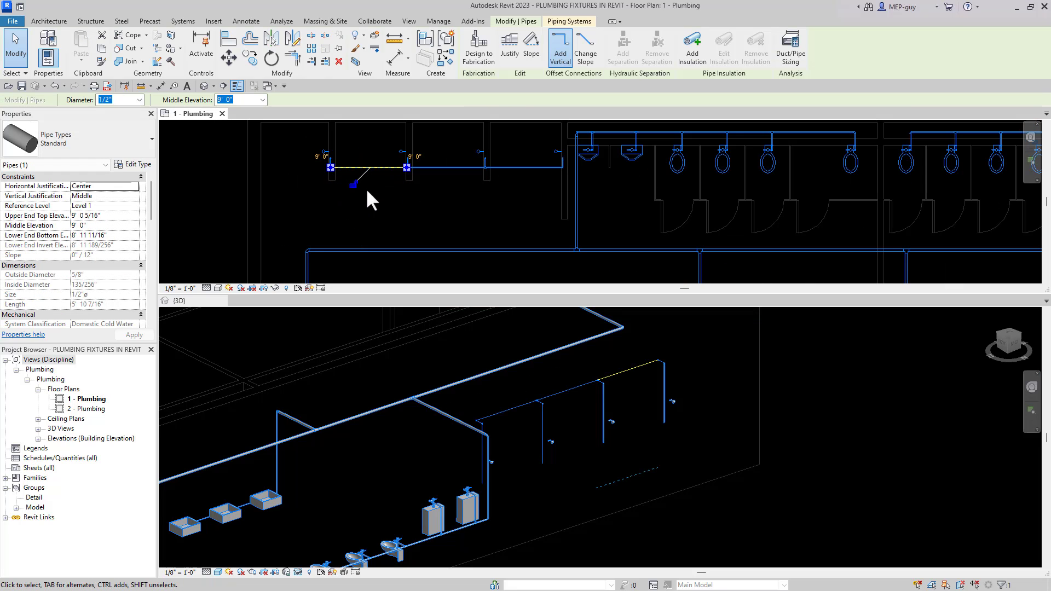
{"action": "left_click", "coordinate": [311, 211]}
Delete the elbow joining this header to the drop of the shower farthest from the urinals
{"action": "scroll", "coordinate": [328, 170], "scroll_direction": "down", "scroll_amount": 1}
{"action": "middle_click_drag", "start_coordinate": [328, 169], "coordinate": [382, 176]}
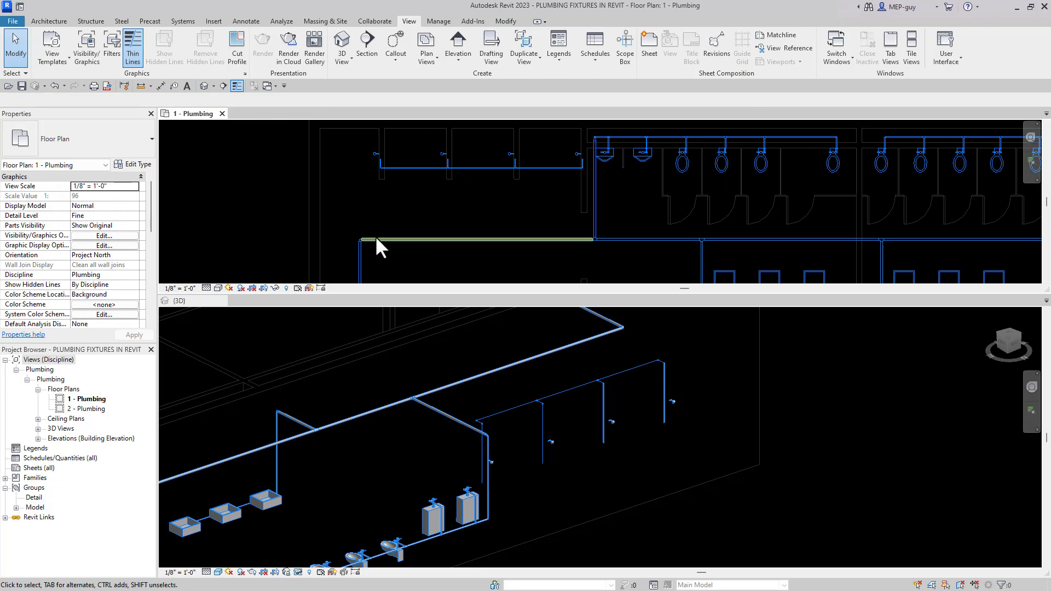
{"action": "scroll", "coordinate": [378, 162], "scroll_direction": "up", "scroll_amount": 5}
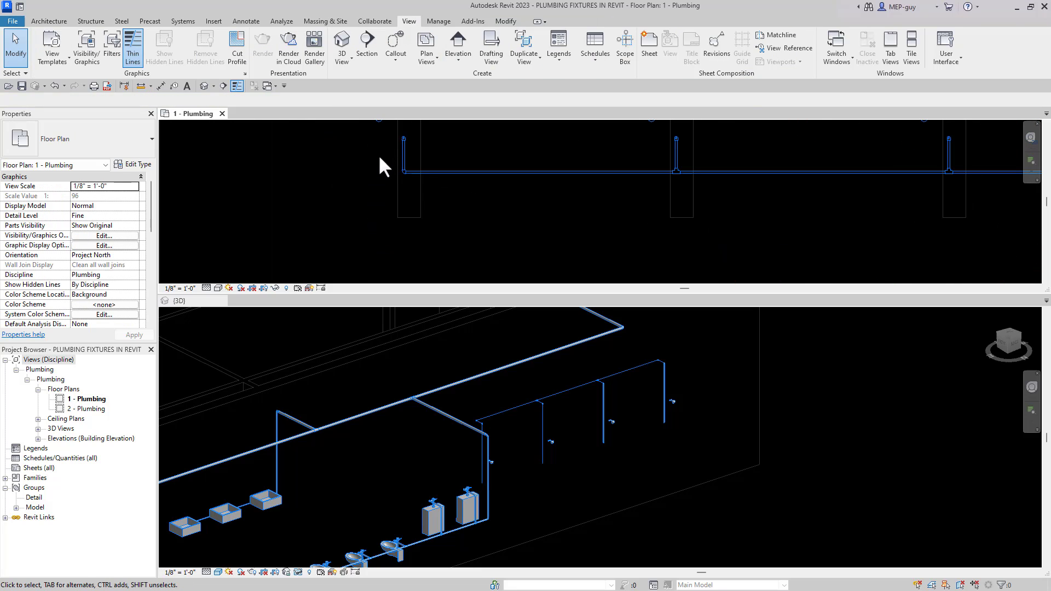
{"action": "left_click_drag", "start_coordinate": [379, 156], "coordinate": [422, 200]}
{"action": "left_click", "coordinate": [419, 200]}
Draw a 2" branch pipe at 9' 0" elevation, about 4' 2" long, from the main toward the header beside the urinals
{"action": "scroll", "coordinate": [417, 190], "scroll_direction": "down", "scroll_amount": 3}
{"action": "scroll", "coordinate": [390, 240], "scroll_direction": "down", "scroll_amount": 2}
{"action": "left_click", "coordinate": [375, 268]}
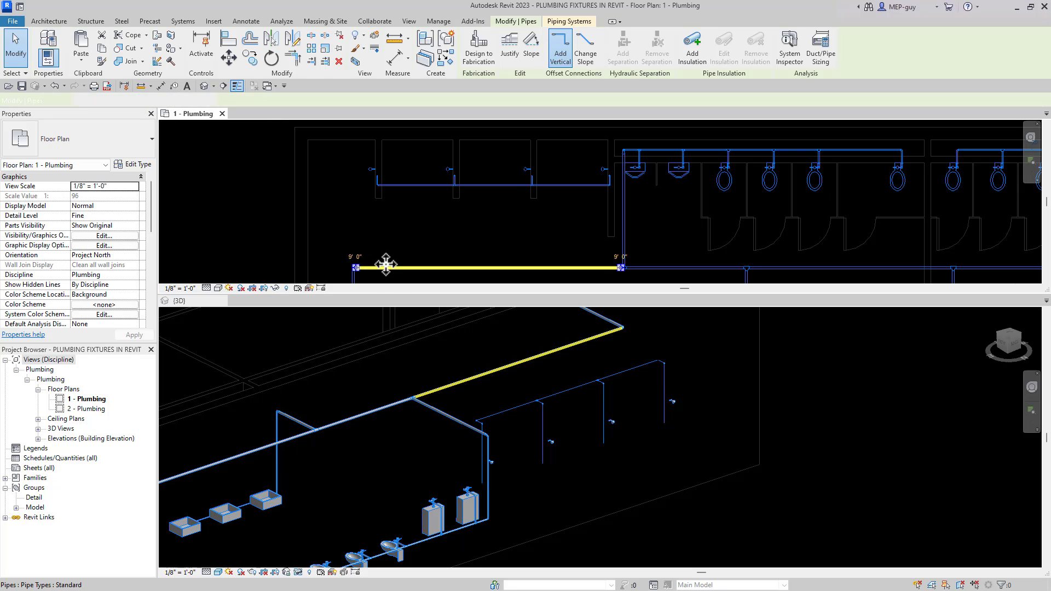
{"action": "key", "text": "p"}
{"action": "key", "text": "i"}
{"action": "scroll", "coordinate": [350, 219], "scroll_direction": "up", "scroll_amount": 2}
{"action": "left_click", "coordinate": [362, 211]}
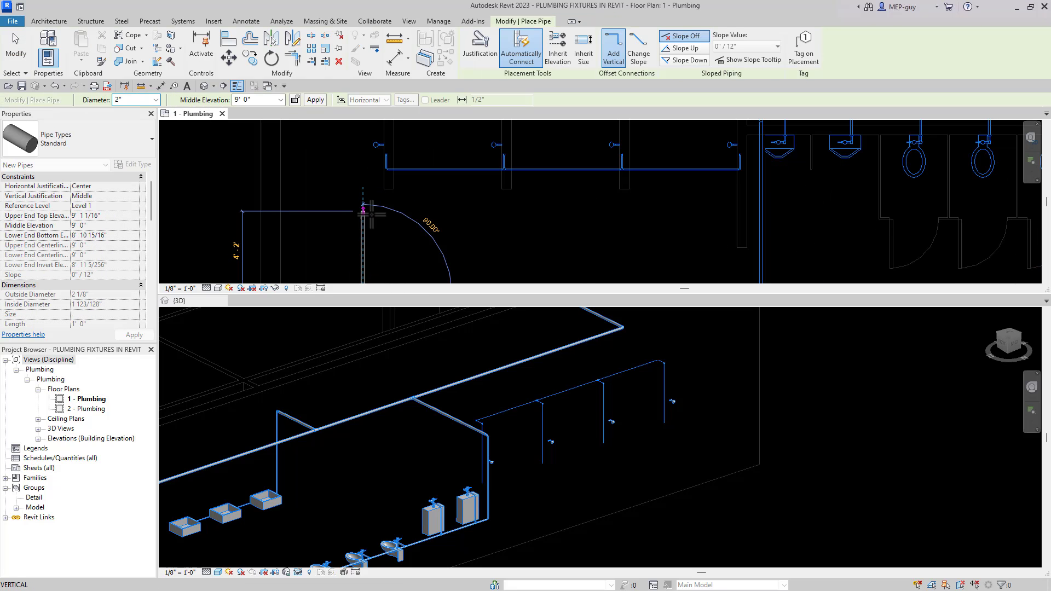
{"action": "scroll", "coordinate": [399, 234], "scroll_direction": "down", "scroll_amount": 2}
{"action": "key", "text": "Escape"}
{"action": "key", "text": "Escape"}
Trim the new 2" branch and this header into a corner, and extend the farthest shower's drop to the header
{"action": "scroll", "coordinate": [403, 241], "scroll_direction": "up", "scroll_amount": 2}
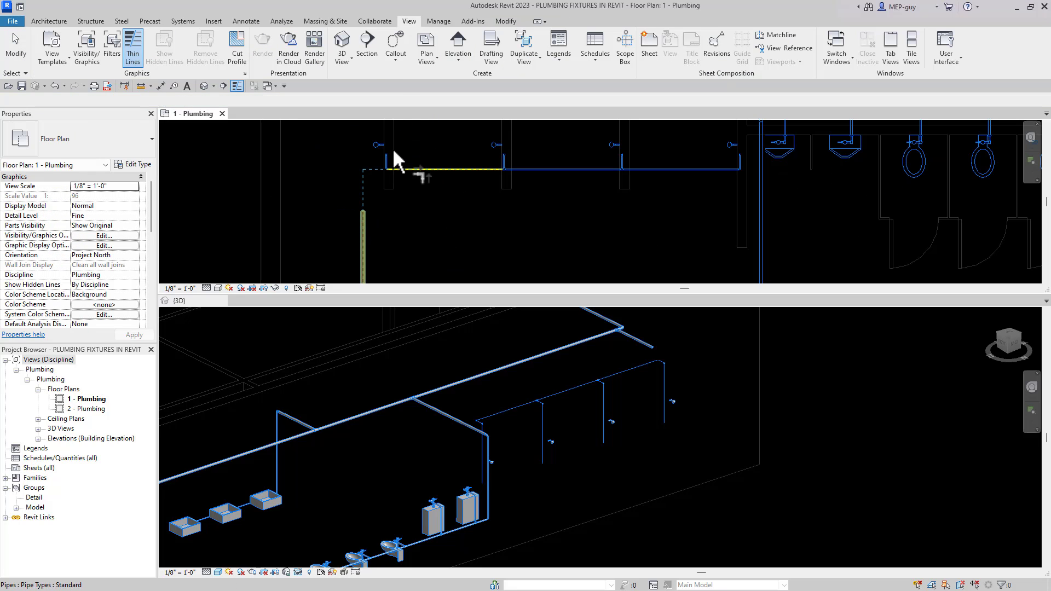
{"action": "scroll", "coordinate": [393, 157], "scroll_direction": "up", "scroll_amount": 3}
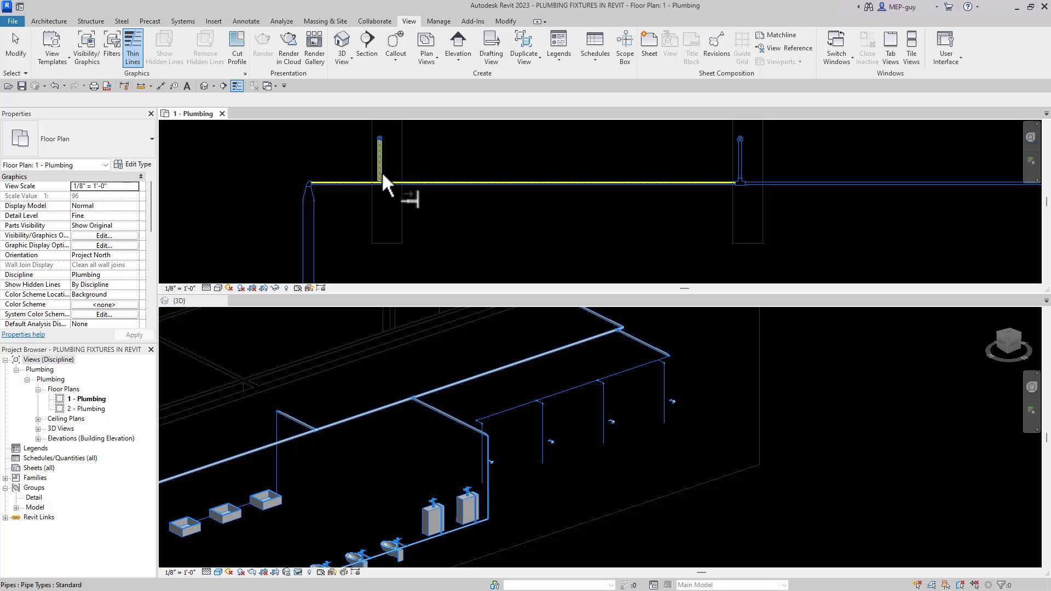
{"action": "scroll", "coordinate": [397, 206], "scroll_direction": "down", "scroll_amount": 5}
{"action": "scroll", "coordinate": [380, 189], "scroll_direction": "down", "scroll_amount": 4}
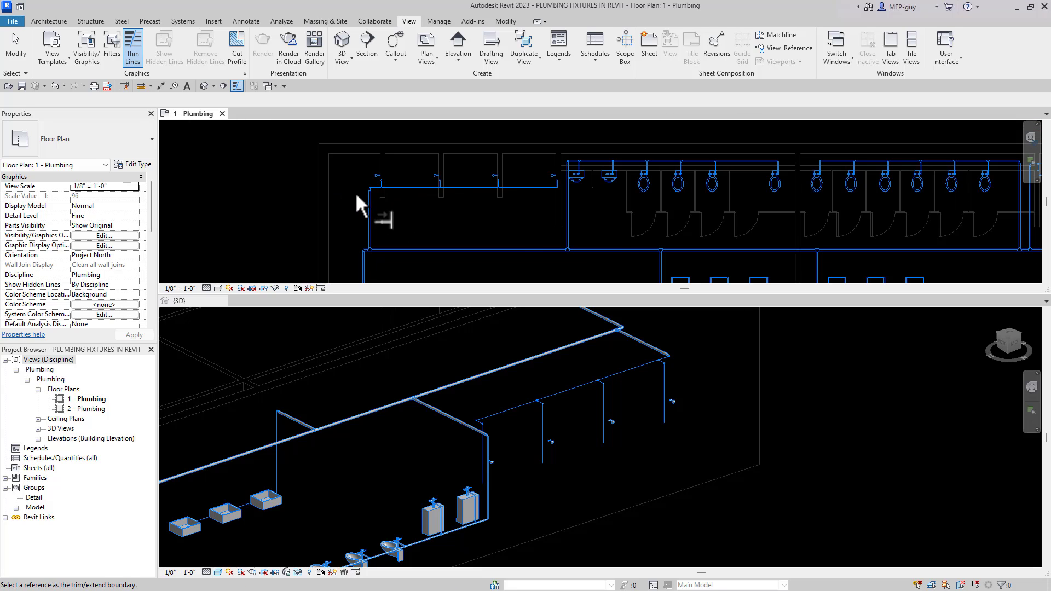
Reset the temporary hide/isolate in the 3D view to restore the whole cold water piping model
{"action": "middle_click_drag", "start_coordinate": [371, 237], "coordinate": [411, 241]}
{"action": "scroll", "coordinate": [379, 219], "scroll_direction": "down", "scroll_amount": 2}
{"action": "scroll", "coordinate": [580, 369], "scroll_direction": "down", "scroll_amount": 5}
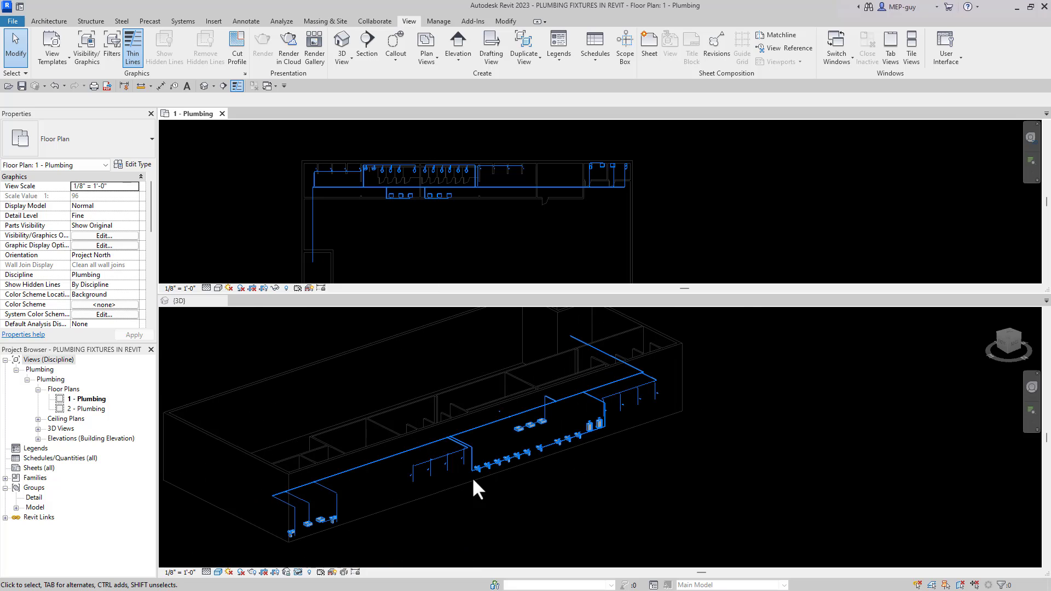
{"action": "left_click", "coordinate": [511, 485]}
{"action": "middle_click_drag", "start_coordinate": [479, 484], "coordinate": [516, 468]}
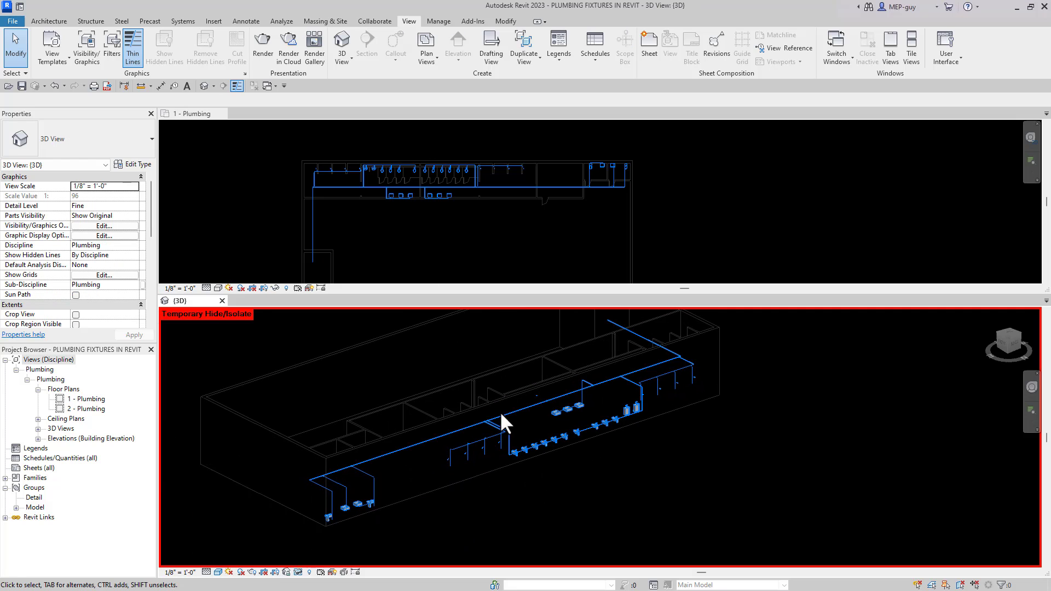
{"action": "left_click", "coordinate": [296, 572]}
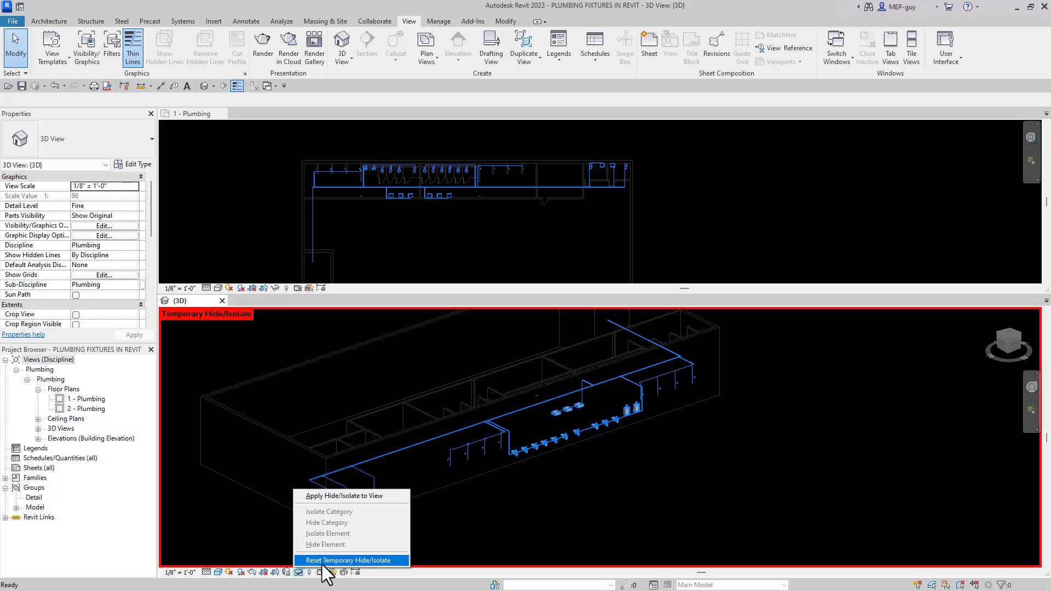
{"action": "left_click", "coordinate": [328, 562]}
{"action": "middle_click_drag", "start_coordinate": [644, 445], "coordinate": [655, 460]}
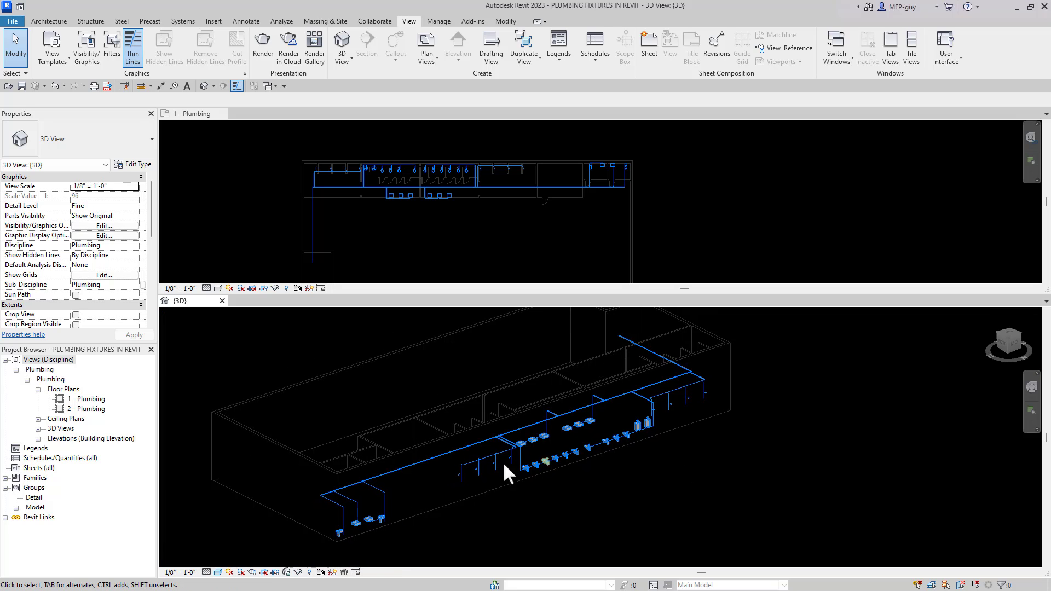
In the floor plan, select the cold water main up to the six-toilet branch, excluding the connection to the neighbouring shower branch
{"action": "left_click", "coordinate": [496, 222]}
{"action": "scroll", "coordinate": [566, 182], "scroll_direction": "up", "scroll_amount": 2}
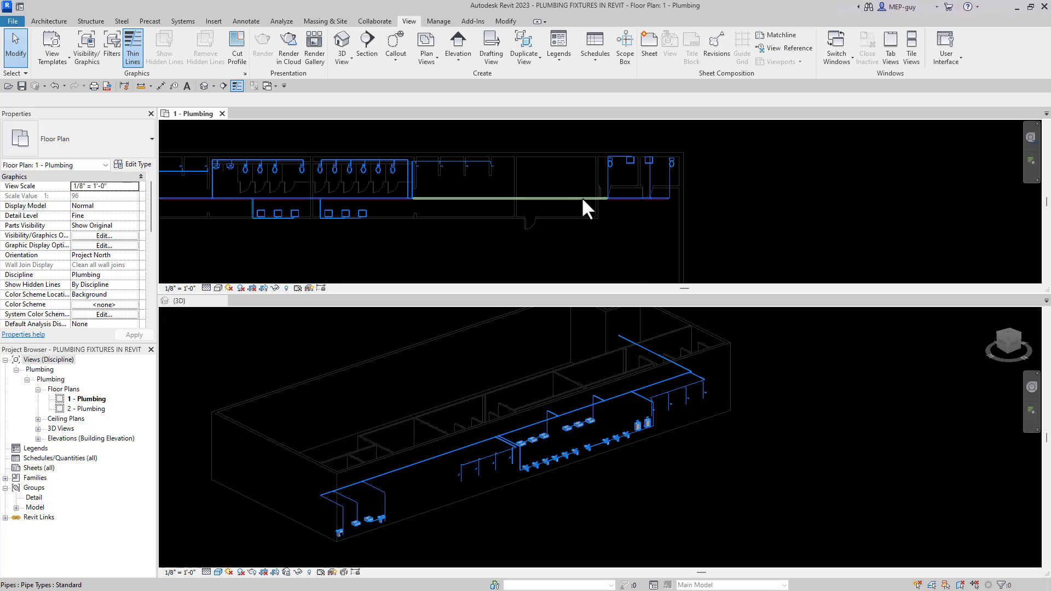
{"action": "scroll", "coordinate": [583, 196], "scroll_direction": "down", "scroll_amount": 2}
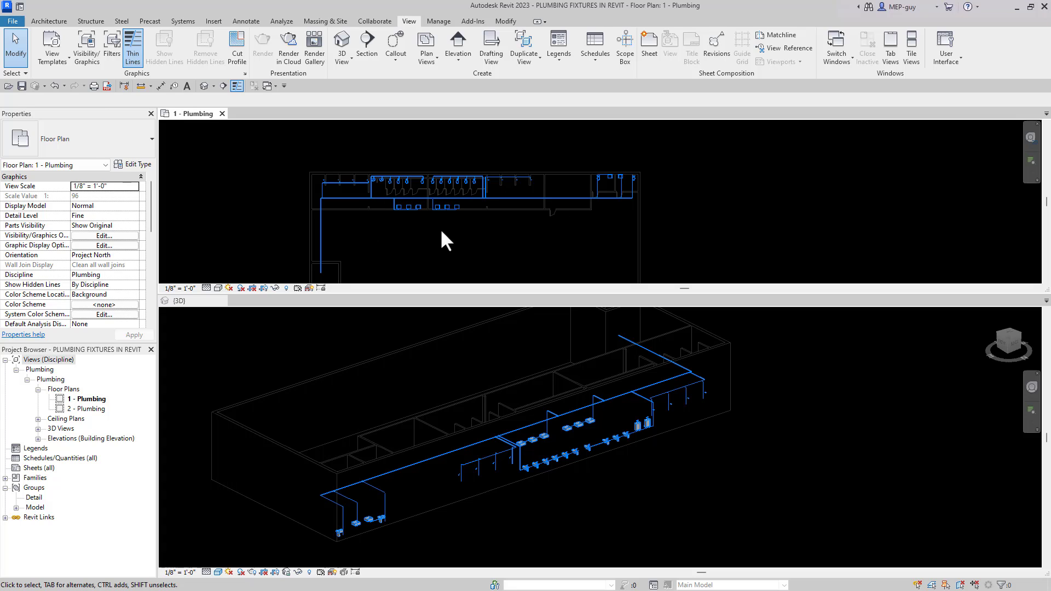
{"action": "scroll", "coordinate": [280, 143], "scroll_direction": "down", "scroll_amount": 1}
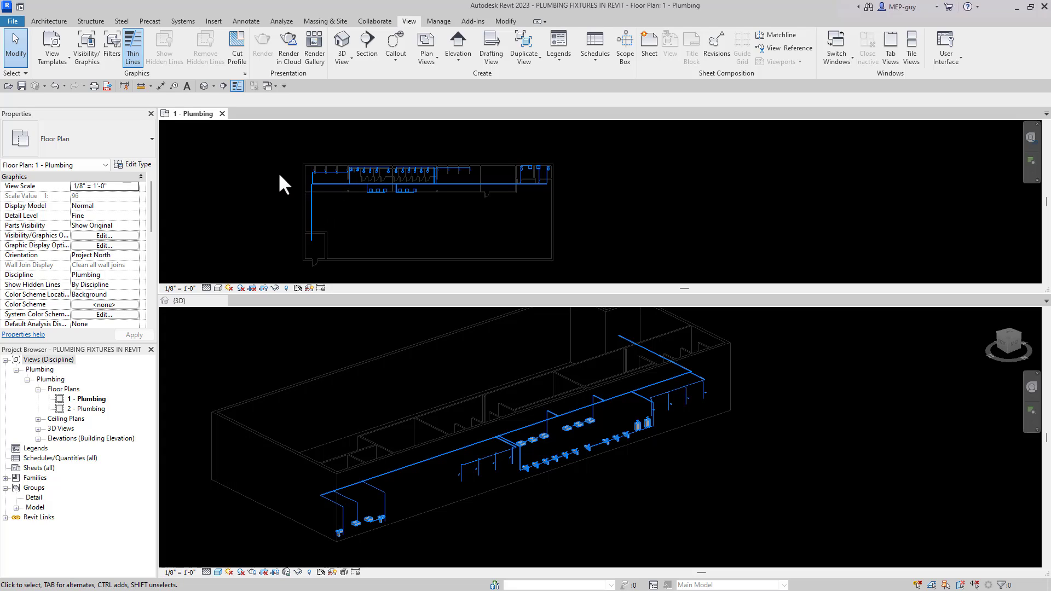
{"action": "left_click_drag", "start_coordinate": [278, 173], "coordinate": [472, 185]}
{"action": "scroll", "coordinate": [438, 179], "scroll_direction": "up", "scroll_amount": 4}
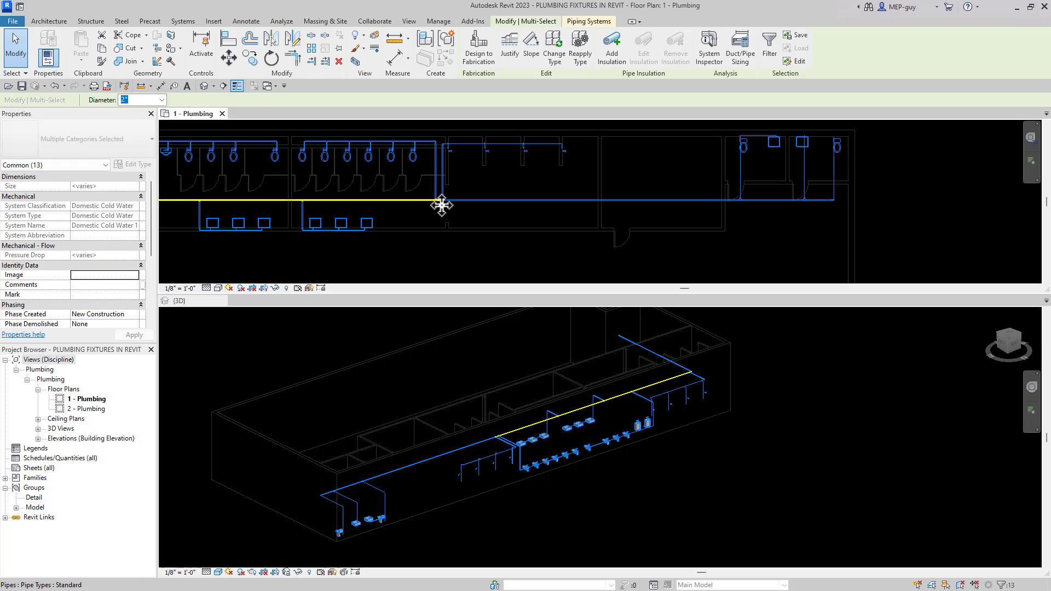
{"action": "scroll", "coordinate": [445, 200], "scroll_direction": "up", "scroll_amount": 2}
{"action": "scroll", "coordinate": [444, 200], "scroll_direction": "up", "scroll_amount": 2}
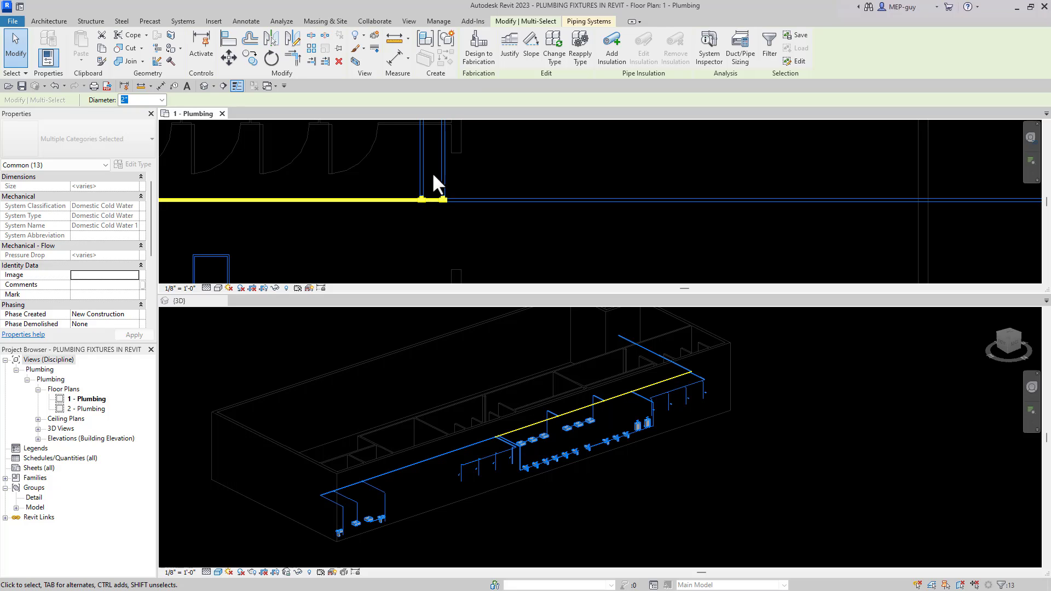
{"action": "left_click_drag", "start_coordinate": [490, 178], "coordinate": [453, 231]}
{"action": "scroll", "coordinate": [547, 211], "scroll_direction": "down", "scroll_amount": 4}
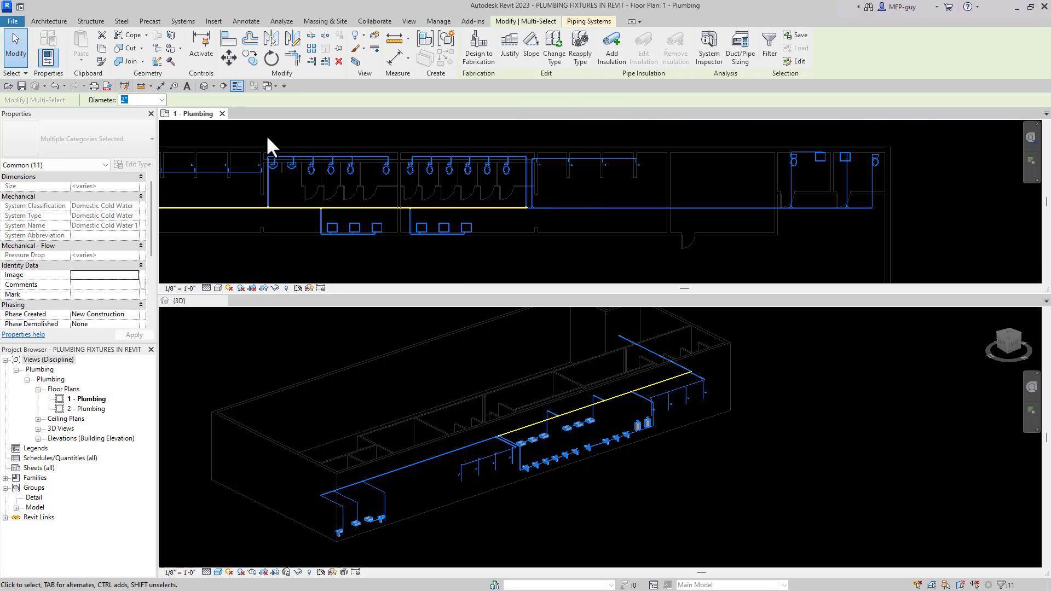
Add the toilet and urinal branches with their fixtures and the incoming supply pipe to the selection
{"action": "left_click_drag", "start_coordinate": [264, 135], "coordinate": [531, 216]}
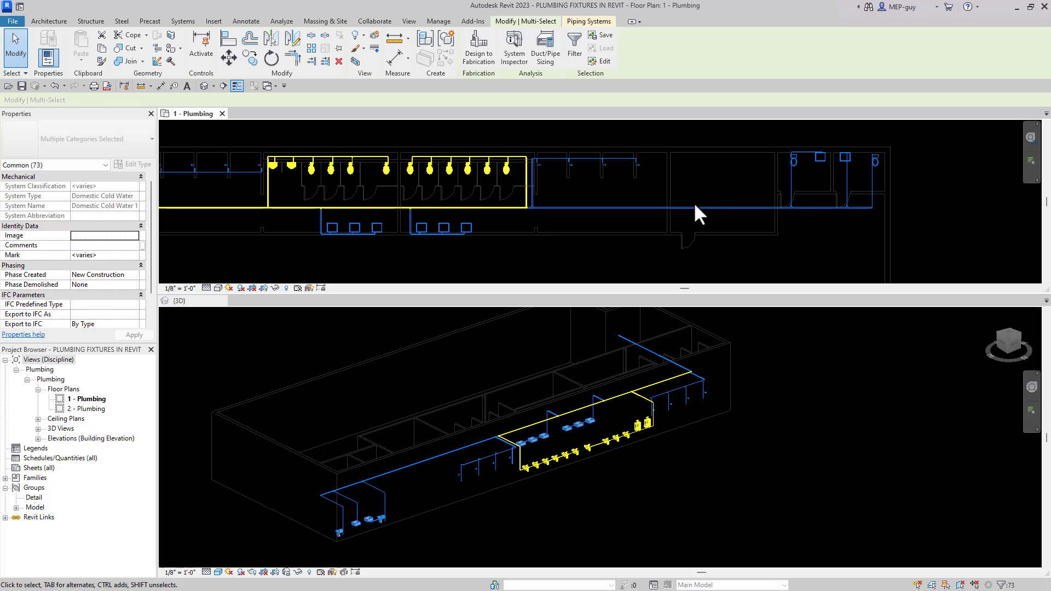
{"action": "scroll", "coordinate": [711, 209], "scroll_direction": "down", "scroll_amount": 1}
{"action": "scroll", "coordinate": [378, 140], "scroll_direction": "down", "scroll_amount": 1}
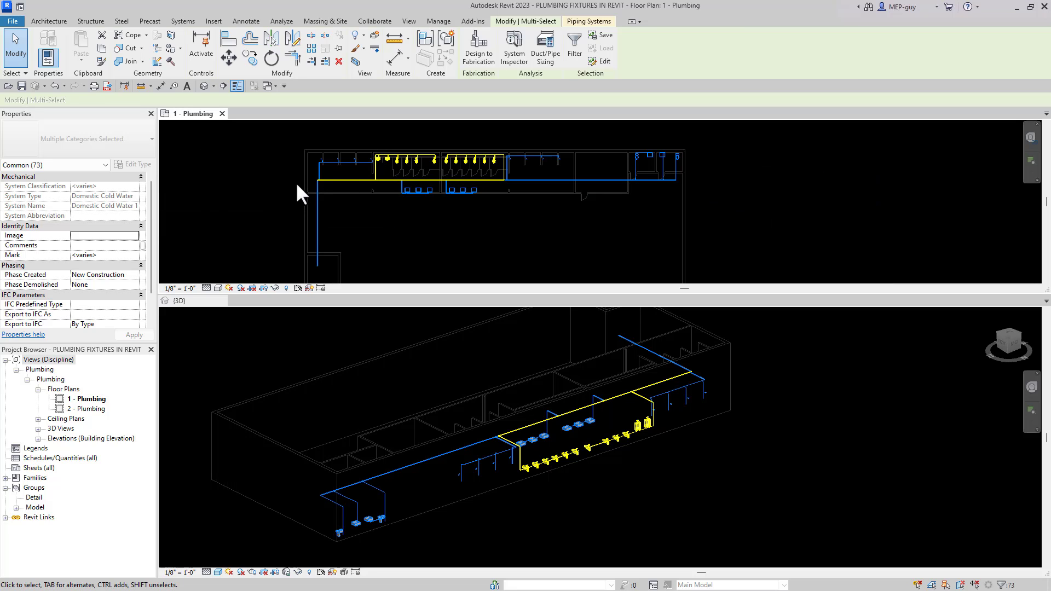
{"action": "left_click", "coordinate": [327, 268], "text": "ctrl"}
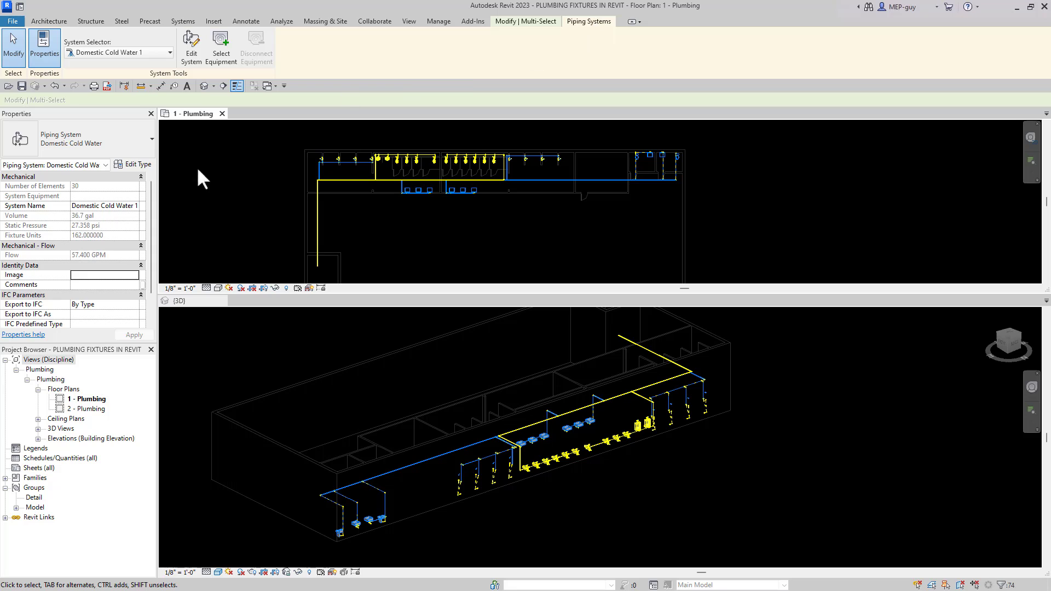
Set the Domestic Cold Water system type's flow conversion method to Predominantly Flush Valves
{"action": "left_click", "coordinate": [131, 164]}
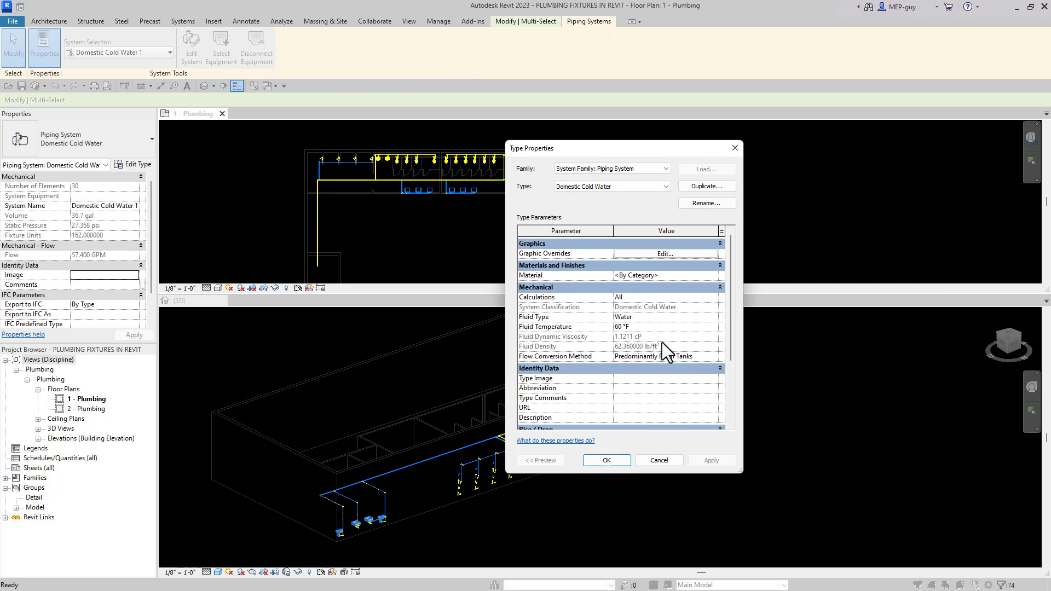
{"action": "left_click", "coordinate": [707, 358]}
{"action": "left_click", "coordinate": [713, 358]}
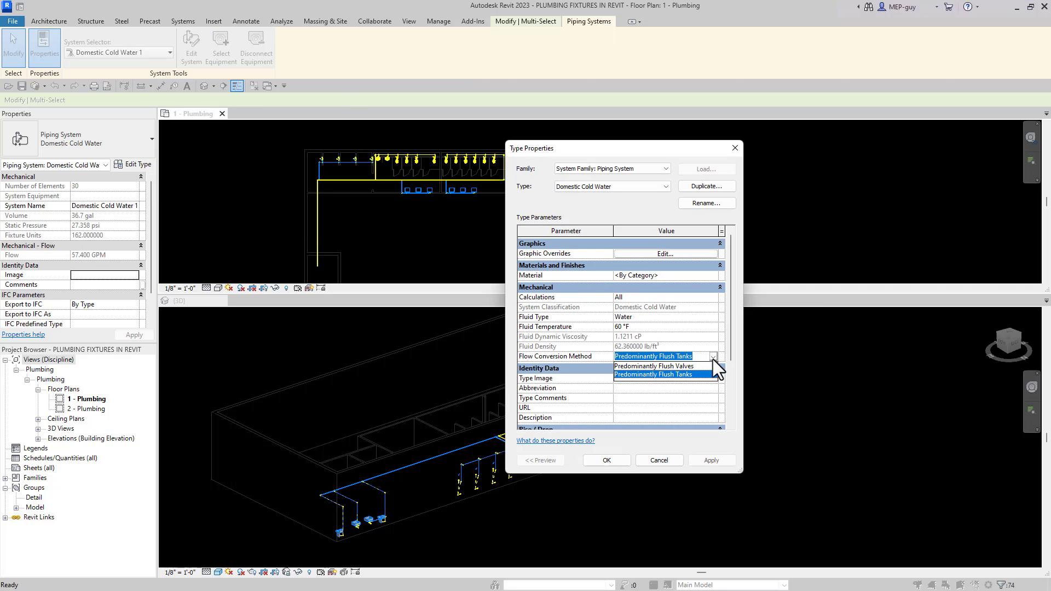
{"action": "left_click", "coordinate": [691, 366]}
{"action": "left_click", "coordinate": [607, 460]}
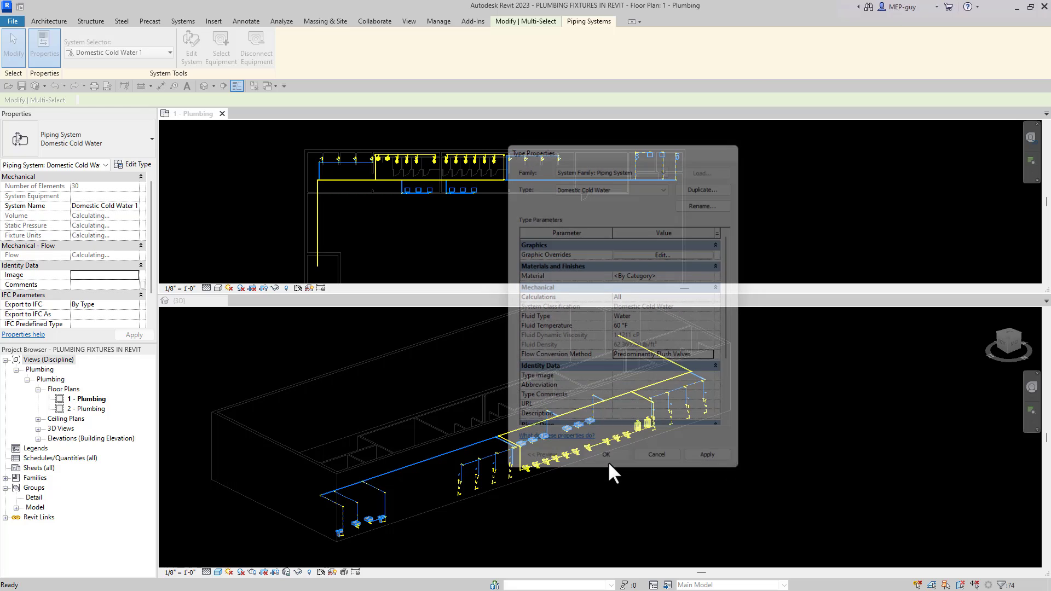
Size the selected pipes by velocity only at 8 FPS, with branch sizing set to Match Connector Size
{"action": "left_click", "coordinate": [536, 20]}
{"action": "left_click", "coordinate": [547, 46]}
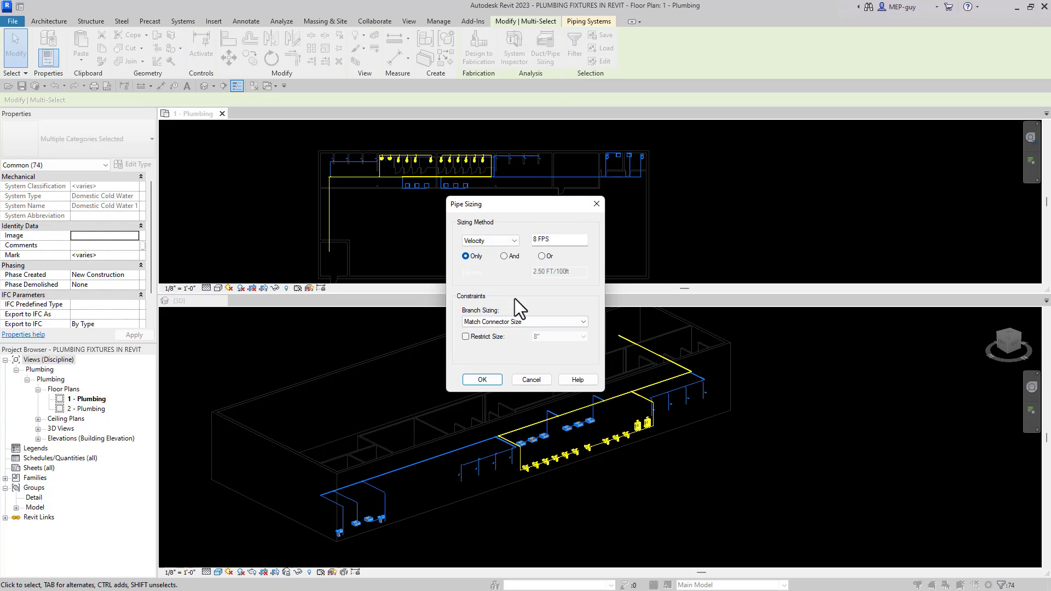
{"action": "left_click", "coordinate": [484, 381]}
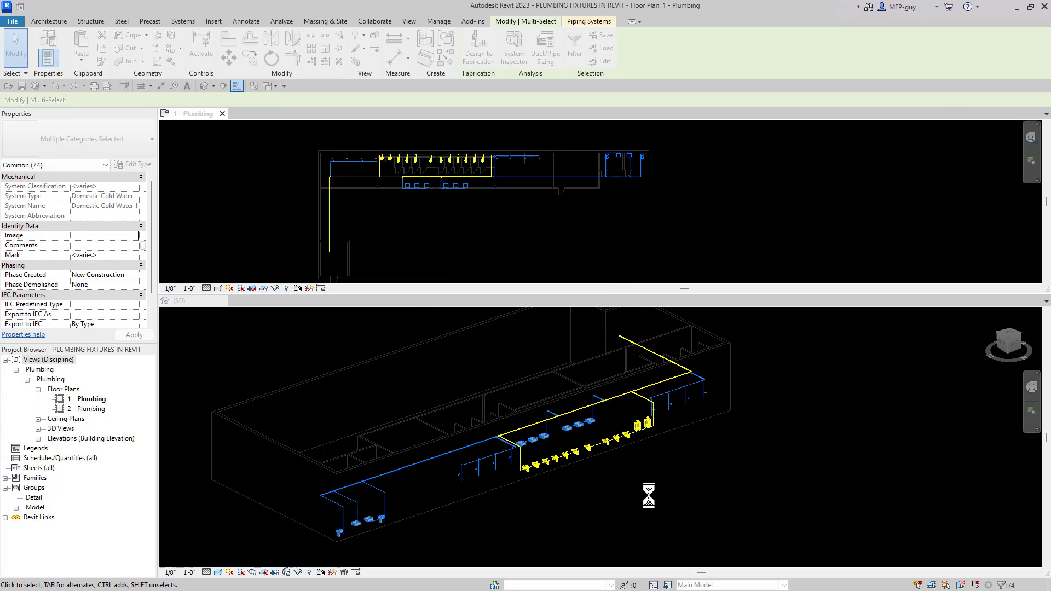
{"action": "left_click", "coordinate": [610, 493]}
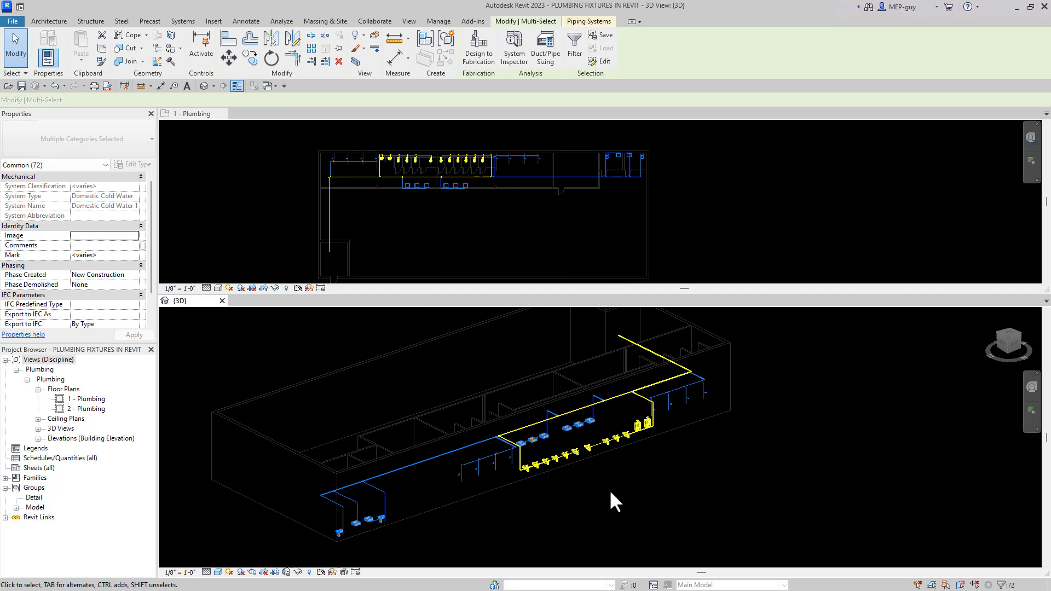
{"action": "left_click", "coordinate": [669, 470]}
Check the calculated diameters of the incoming supply pipe and the header segment beside the urinals in the 3D view
{"action": "scroll", "coordinate": [659, 419], "scroll_direction": "up", "scroll_amount": 2}
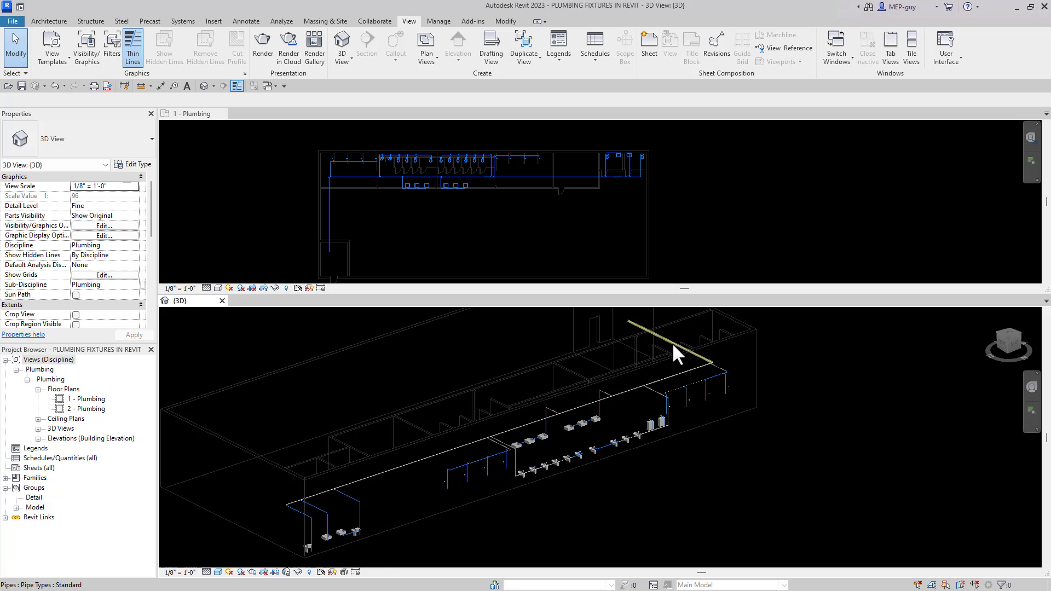
{"action": "scroll", "coordinate": [670, 343], "scroll_direction": "up", "scroll_amount": 1}
{"action": "left_click", "coordinate": [712, 352]}
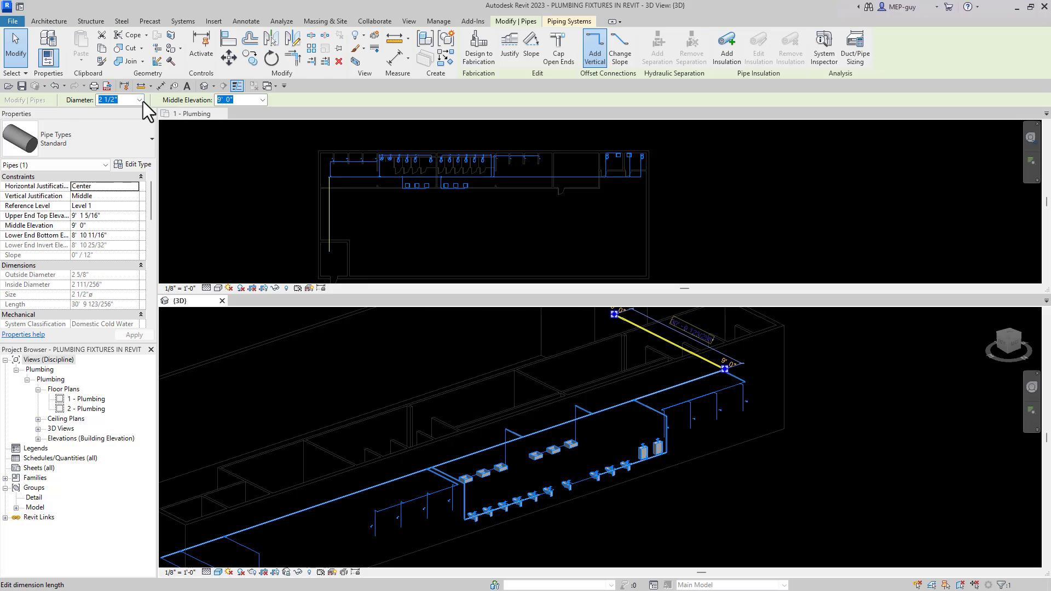
{"action": "left_click", "coordinate": [714, 489]}
{"action": "scroll", "coordinate": [612, 517], "scroll_direction": "up", "scroll_amount": 3}
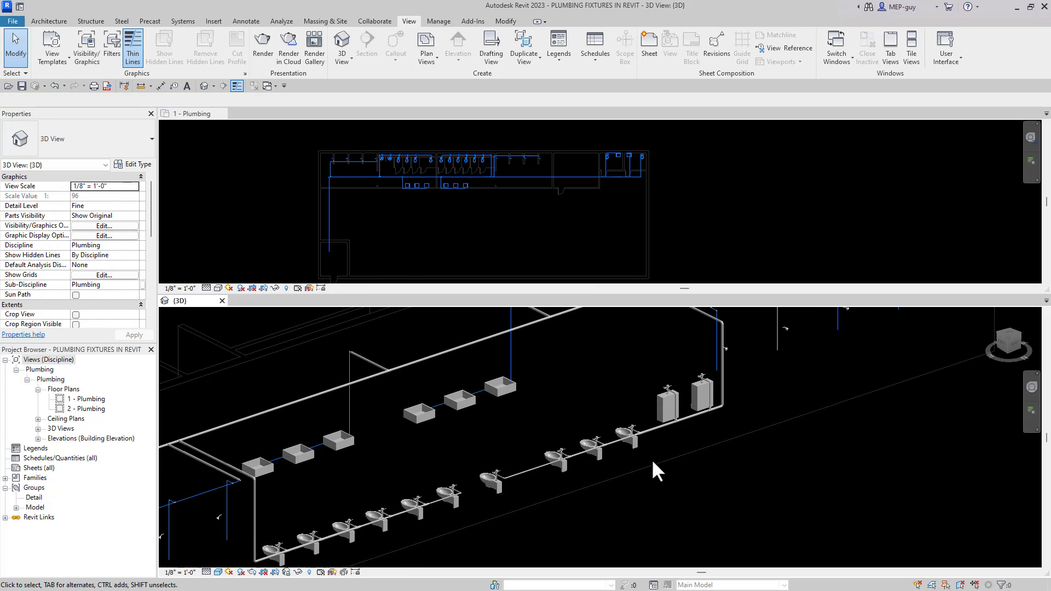
{"action": "scroll", "coordinate": [685, 438], "scroll_direction": "up", "scroll_amount": 3}
{"action": "left_click", "coordinate": [742, 391]}
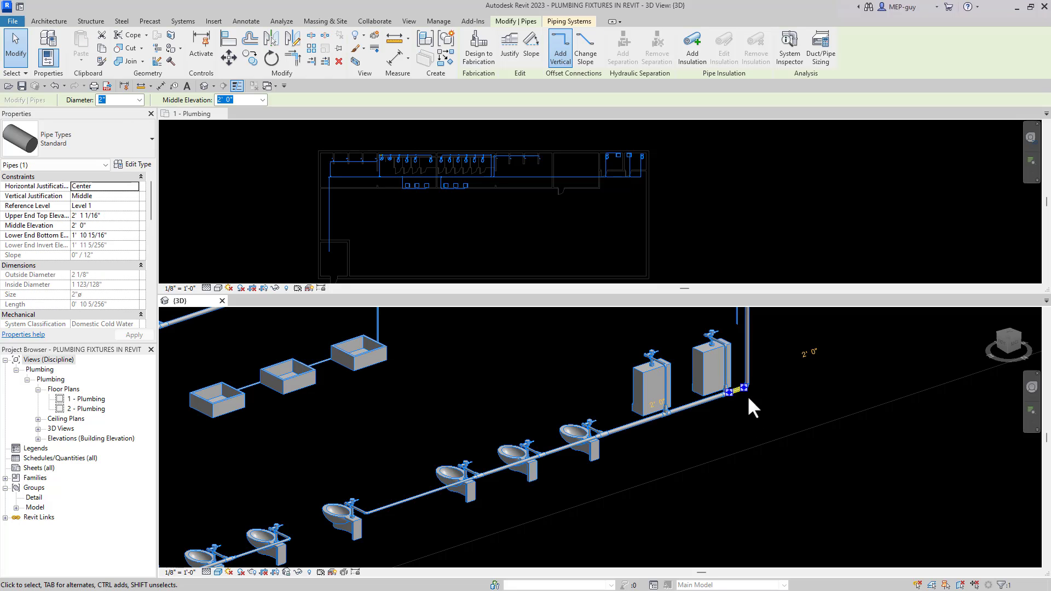
{"action": "left_click", "coordinate": [804, 468]}
{"action": "scroll", "coordinate": [809, 359], "scroll_direction": "up", "scroll_amount": 1}
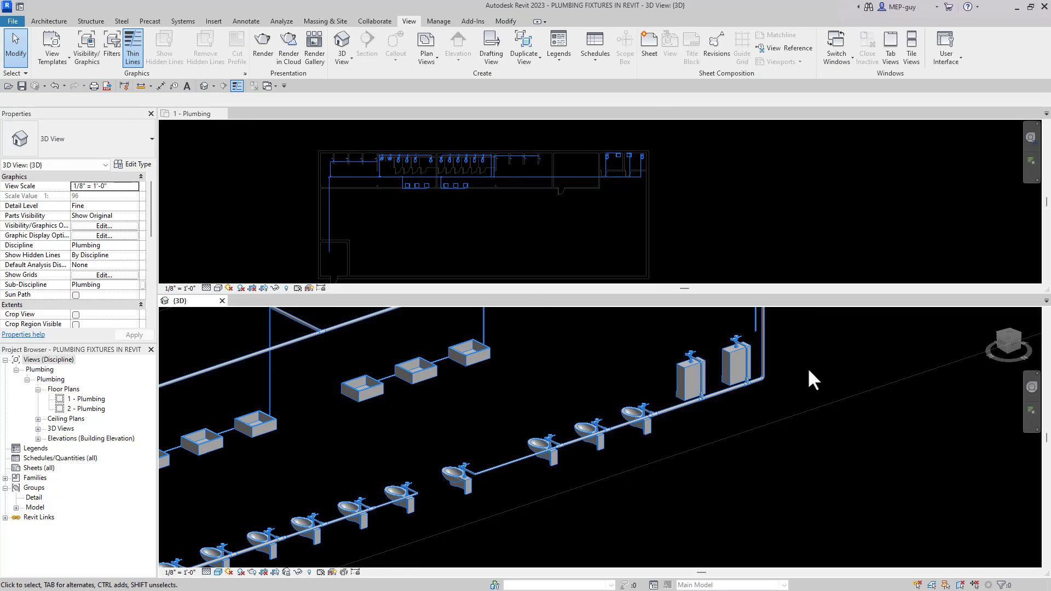
Check the diameter of the header segment feeding the last toilet of the urinal-side group
{"action": "middle_click_drag", "start_coordinate": [630, 423], "coordinate": [671, 415]}
{"action": "scroll", "coordinate": [672, 415], "scroll_direction": "down", "scroll_amount": 1}
{"action": "scroll", "coordinate": [614, 450], "scroll_direction": "down", "scroll_amount": 1}
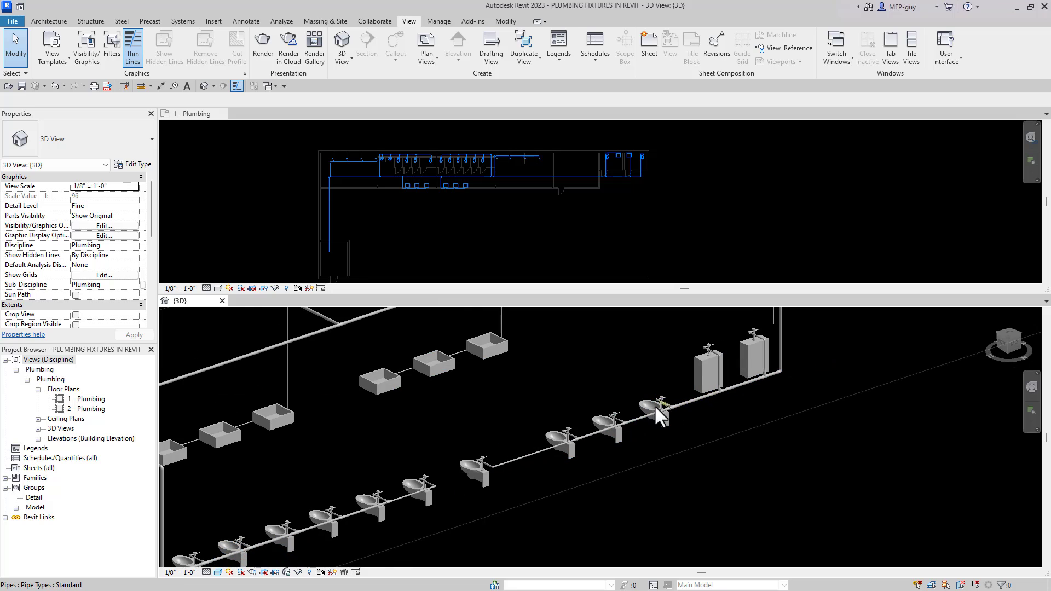
{"action": "scroll", "coordinate": [509, 463], "scroll_direction": "up", "scroll_amount": 1}
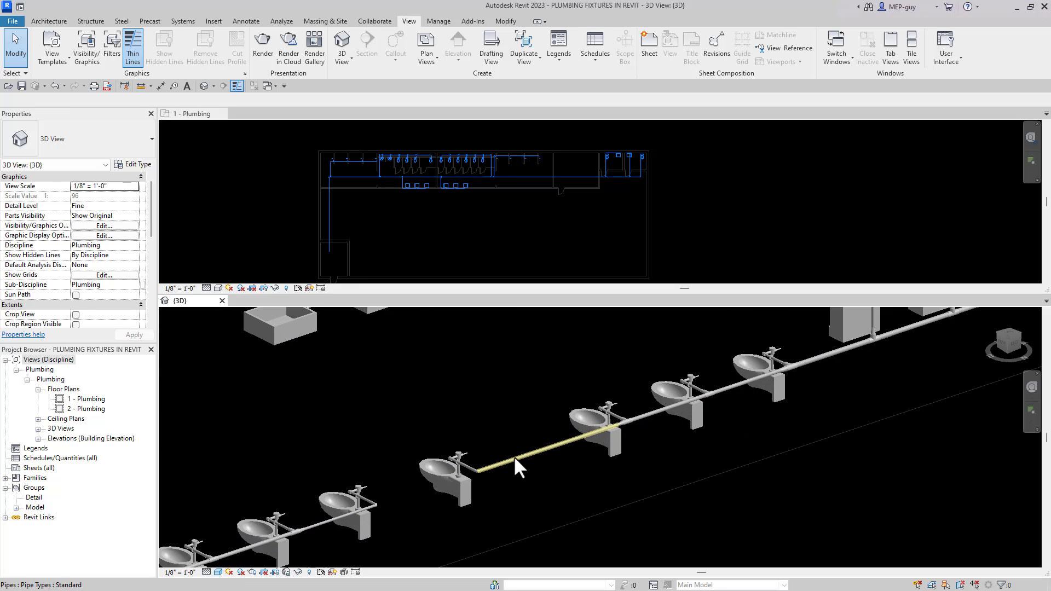
{"action": "left_click", "coordinate": [551, 463]}
{"action": "left_click", "coordinate": [801, 485]}
{"action": "scroll", "coordinate": [784, 406], "scroll_direction": "down", "scroll_amount": 1}
{"action": "middle_click_drag", "start_coordinate": [783, 406], "coordinate": [646, 496]}
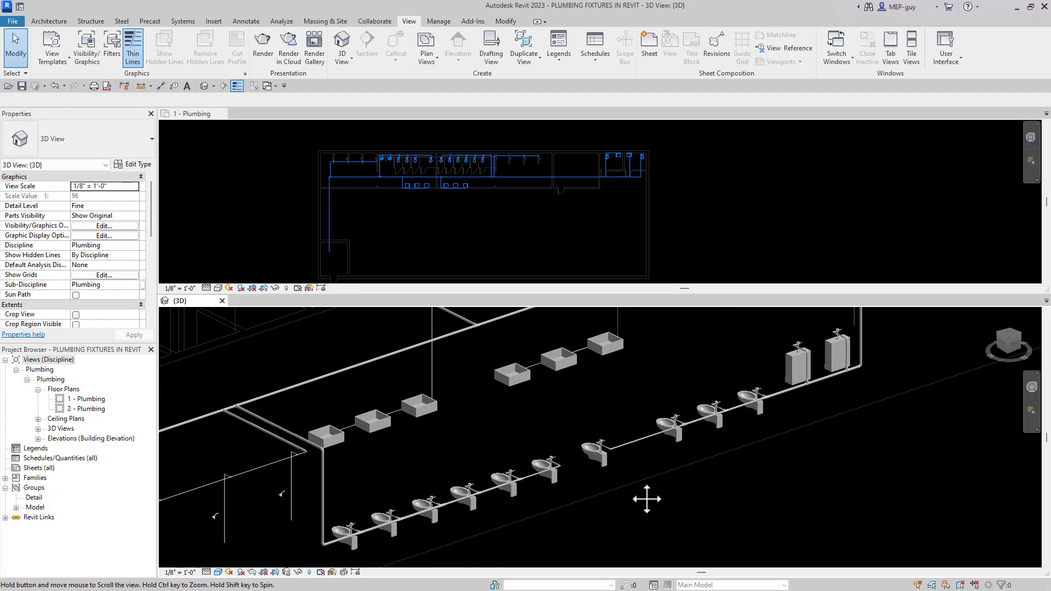
Check the diameters of the six-toilet group's vertical drop and the last segment of its header
{"action": "scroll", "coordinate": [540, 469], "scroll_direction": "up", "scroll_amount": 1}
{"action": "scroll", "coordinate": [336, 384], "scroll_direction": "up", "scroll_amount": 1}
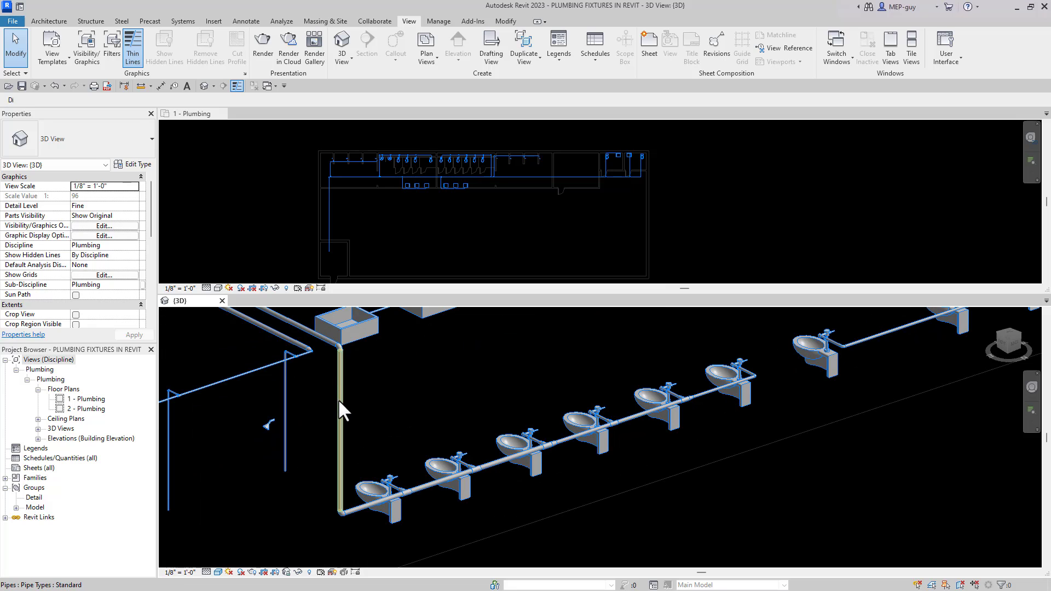
{"action": "left_click", "coordinate": [337, 398]}
{"action": "left_click", "coordinate": [405, 541]}
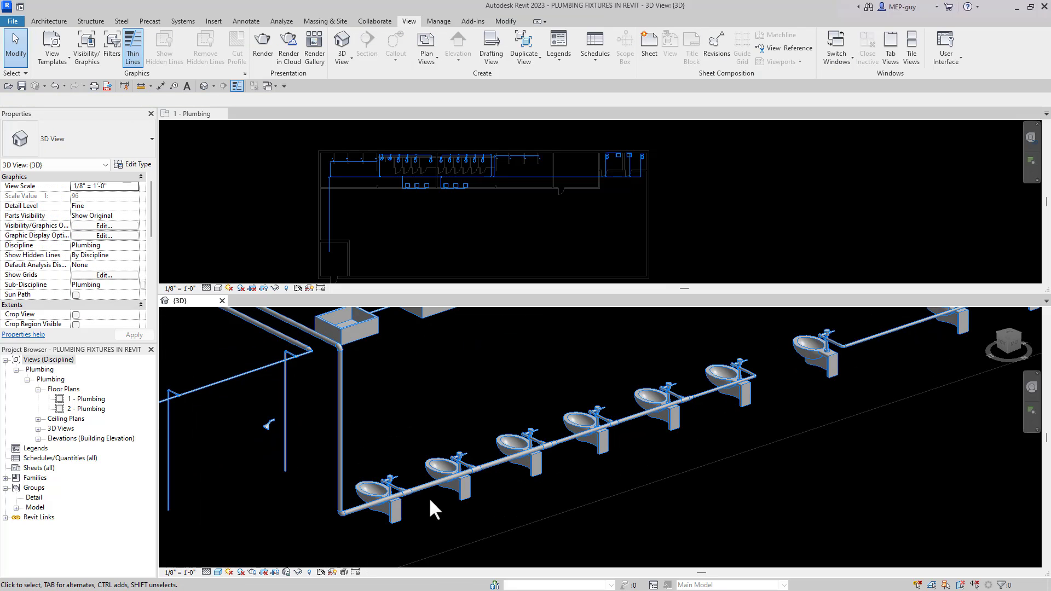
{"action": "left_click", "coordinate": [647, 465]}
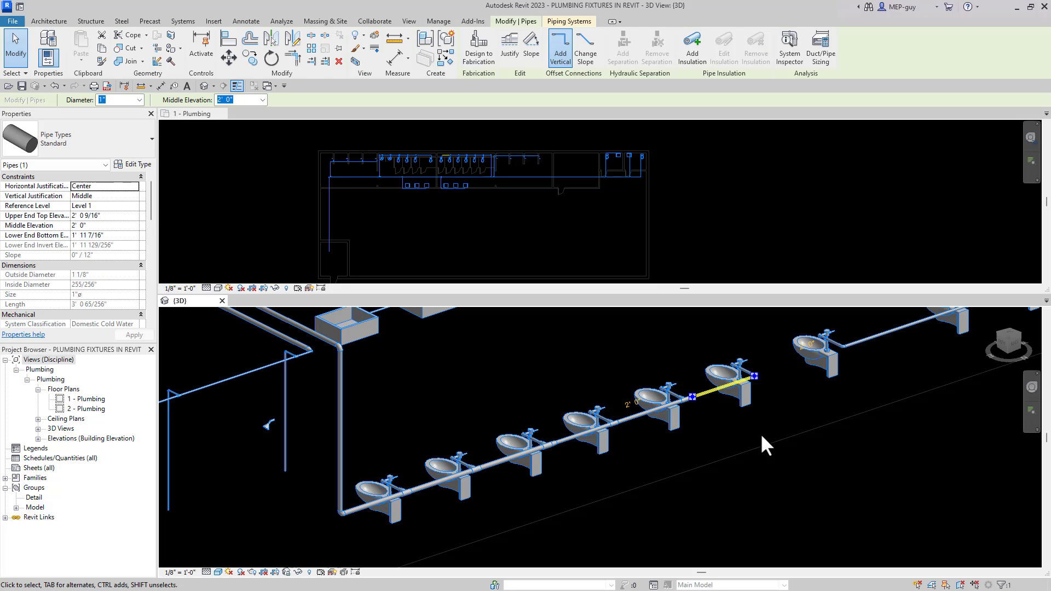
{"action": "left_click", "coordinate": [626, 466]}
{"action": "scroll", "coordinate": [544, 469], "scroll_direction": "down", "scroll_amount": 5}
{"action": "scroll", "coordinate": [577, 503], "scroll_direction": "down", "scroll_amount": 1}
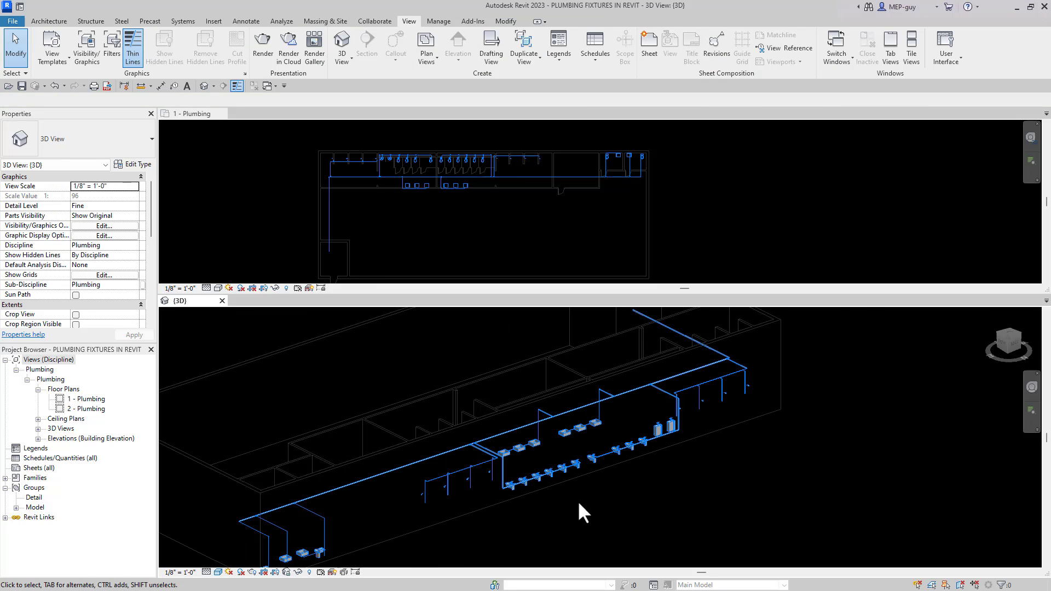
{"action": "scroll", "coordinate": [750, 460], "scroll_direction": "down", "scroll_amount": 1}
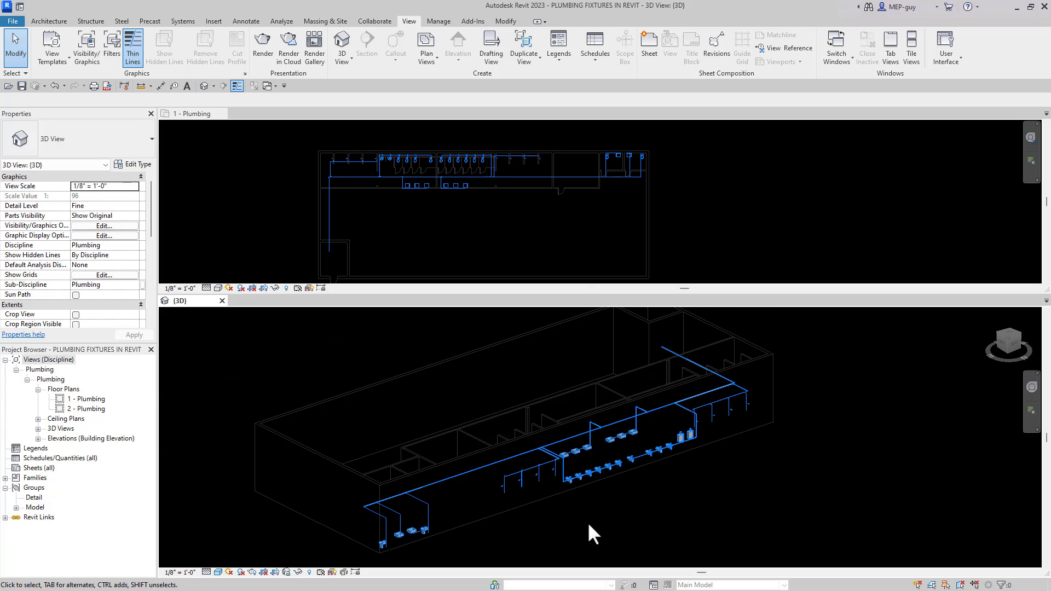
Set the Domestic Cold Water system type's flow conversion method to Predominantly Flush Tanks
{"action": "left_click", "coordinate": [517, 226]}
{"action": "scroll", "coordinate": [460, 153], "scroll_direction": "up", "scroll_amount": 2}
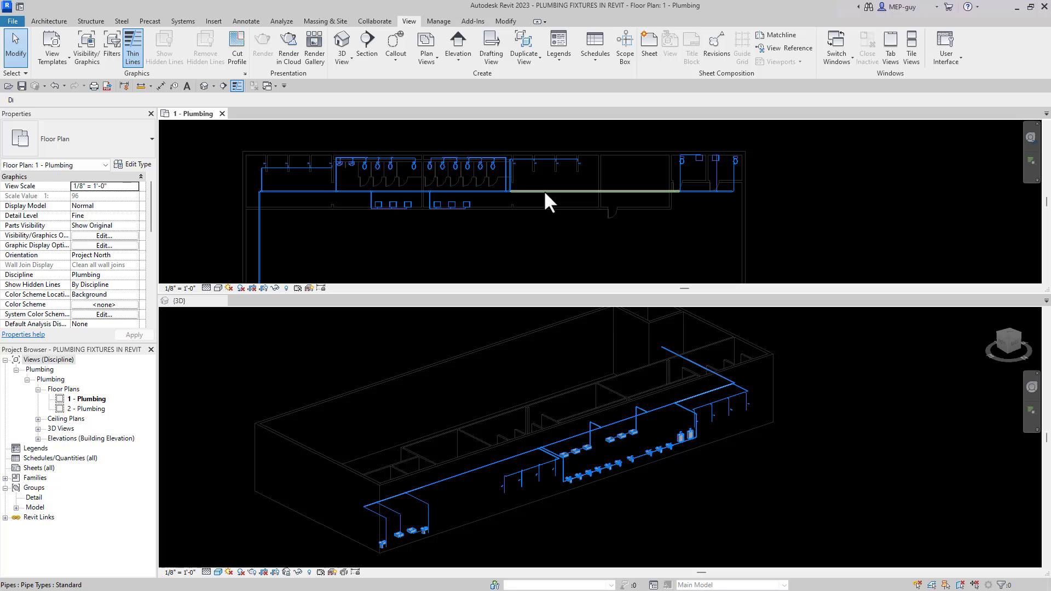
{"action": "left_click", "coordinate": [544, 190]}
{"action": "left_click", "coordinate": [570, 24]}
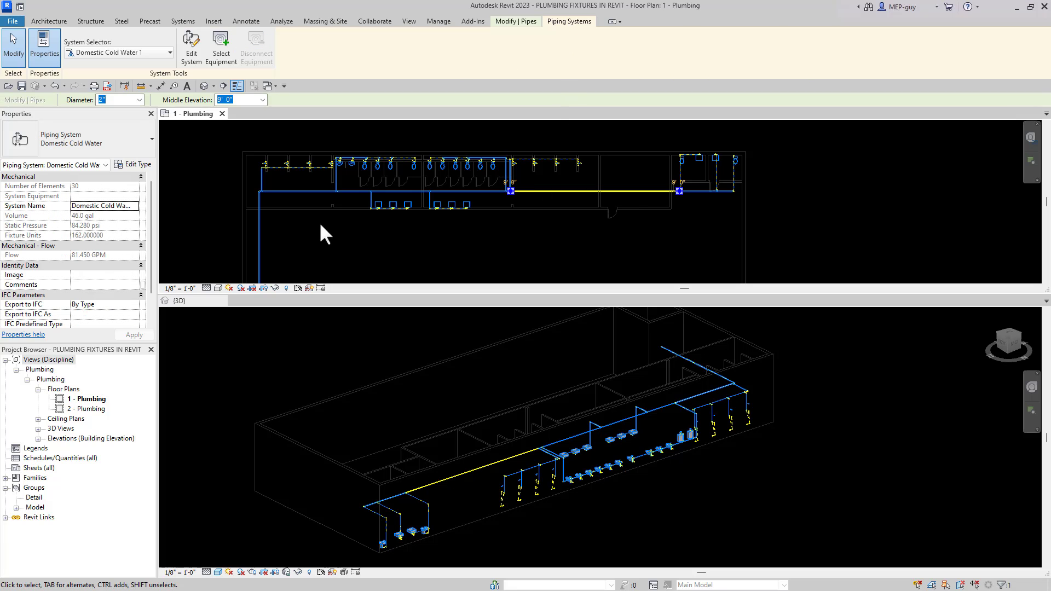
{"action": "left_click", "coordinate": [144, 164]}
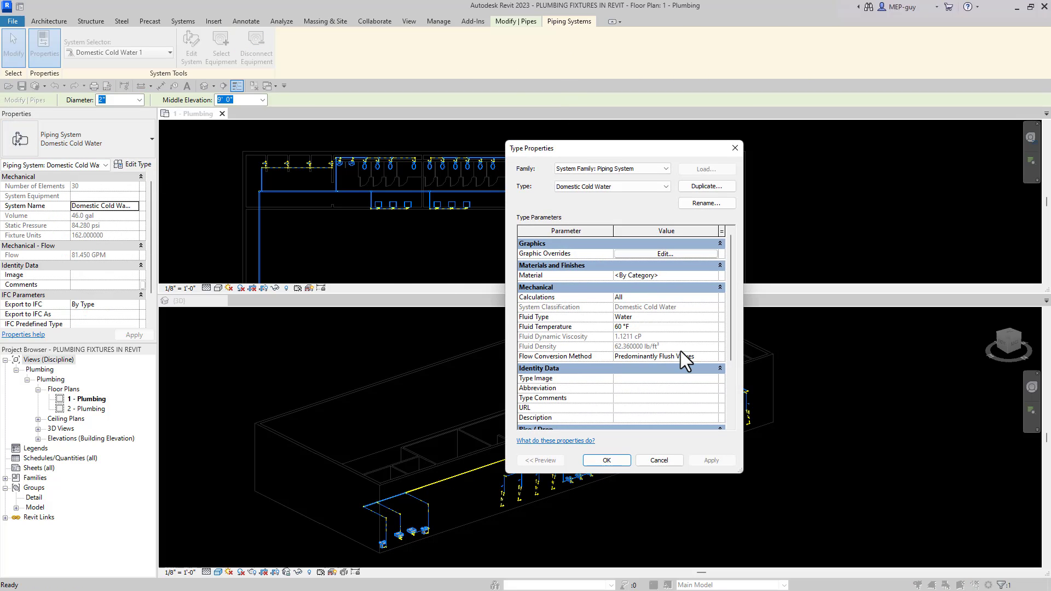
{"action": "left_click", "coordinate": [705, 357]}
{"action": "left_click", "coordinate": [714, 357]}
{"action": "left_click", "coordinate": [679, 374]}
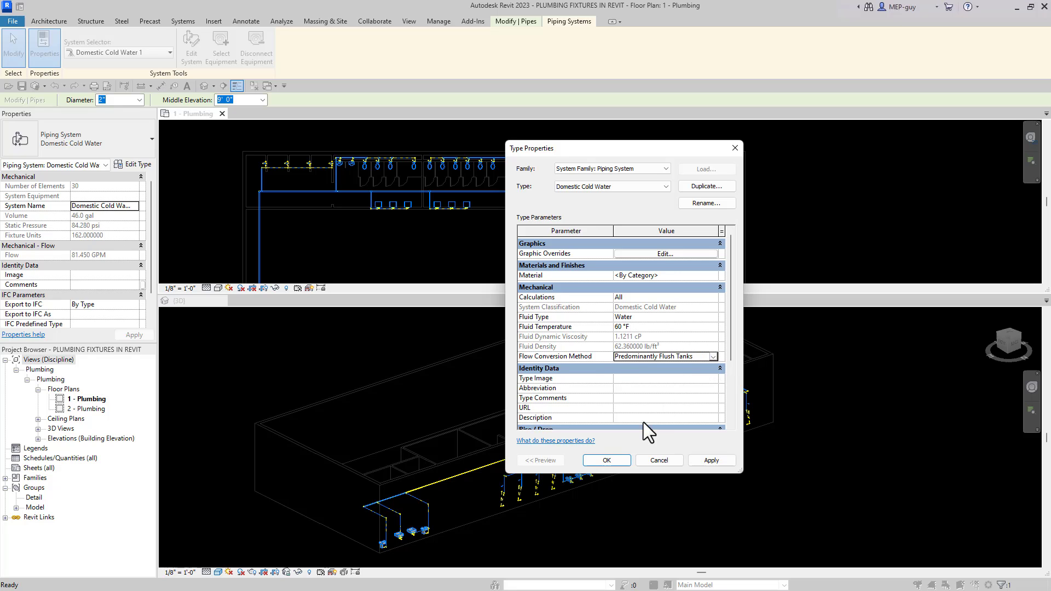
{"action": "left_click", "coordinate": [624, 461]}
{"action": "left_click", "coordinate": [598, 234]}
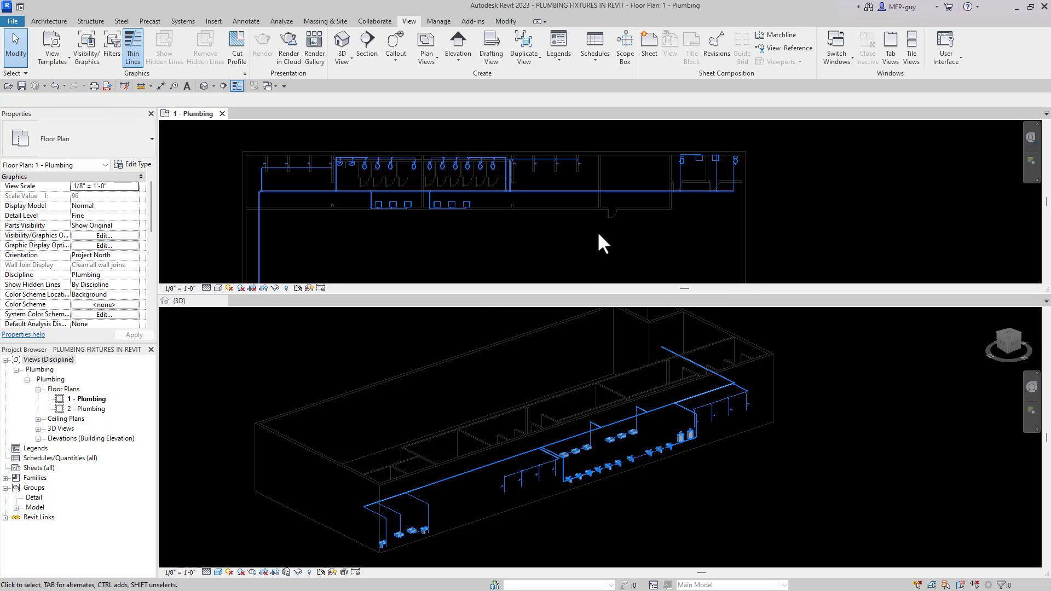
Select the flush-tank piping and fixtures in the plan's east part, from the four-shower branch to the far toilets and sinks
{"action": "scroll", "coordinate": [583, 172], "scroll_direction": "up", "scroll_amount": 3}
{"action": "middle_click_drag", "start_coordinate": [420, 208], "coordinate": [442, 215]}
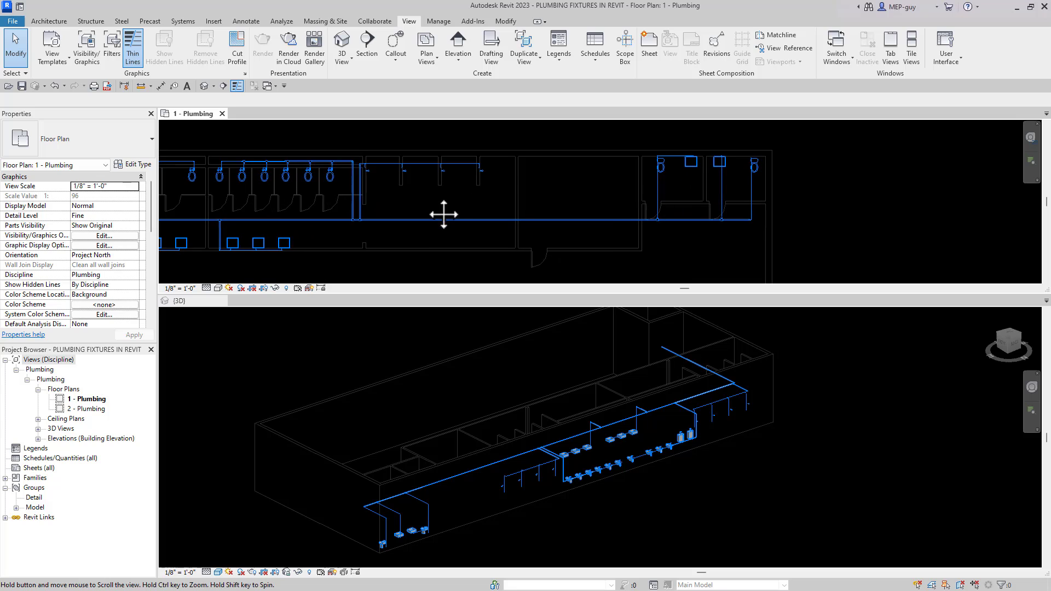
{"action": "left_click_drag", "start_coordinate": [356, 130], "coordinate": [792, 244]}
{"action": "scroll", "coordinate": [361, 217], "scroll_direction": "up", "scroll_amount": 5}
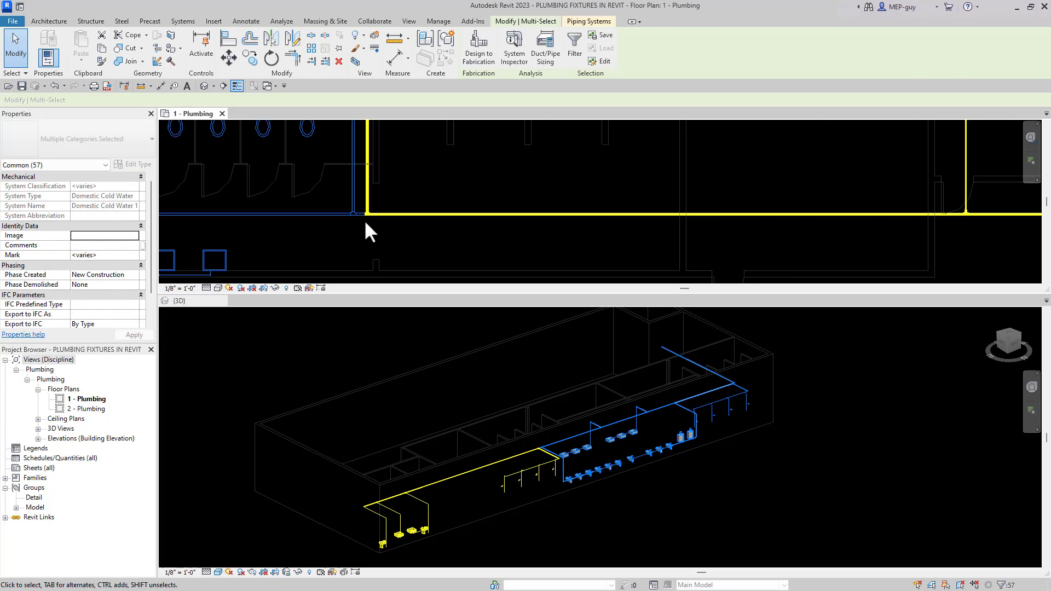
{"action": "scroll", "coordinate": [416, 230], "scroll_direction": "down", "scroll_amount": 5}
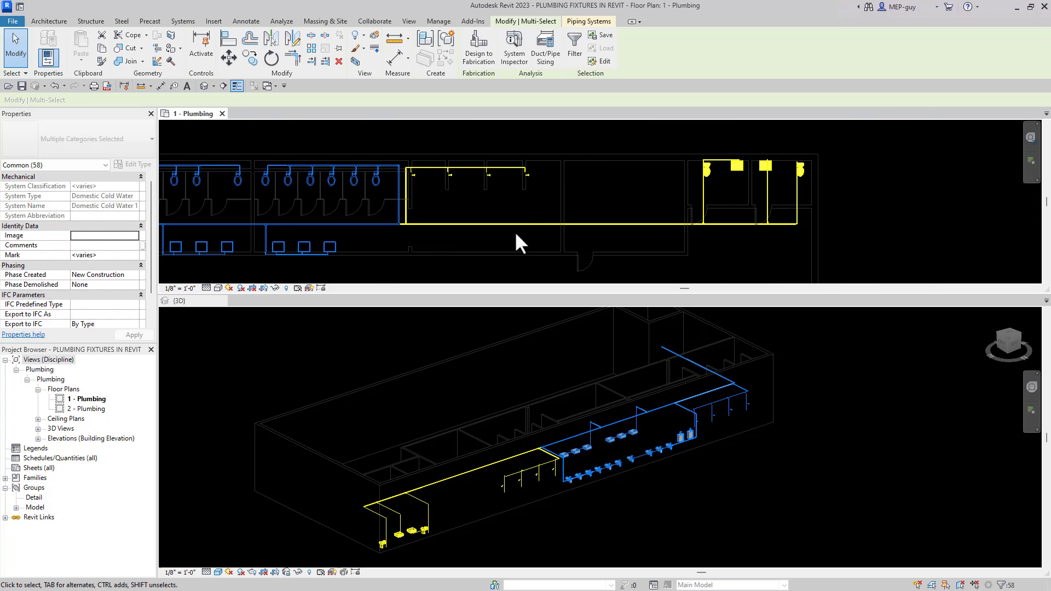
{"action": "scroll", "coordinate": [248, 228], "scroll_direction": "up", "scroll_amount": 2}
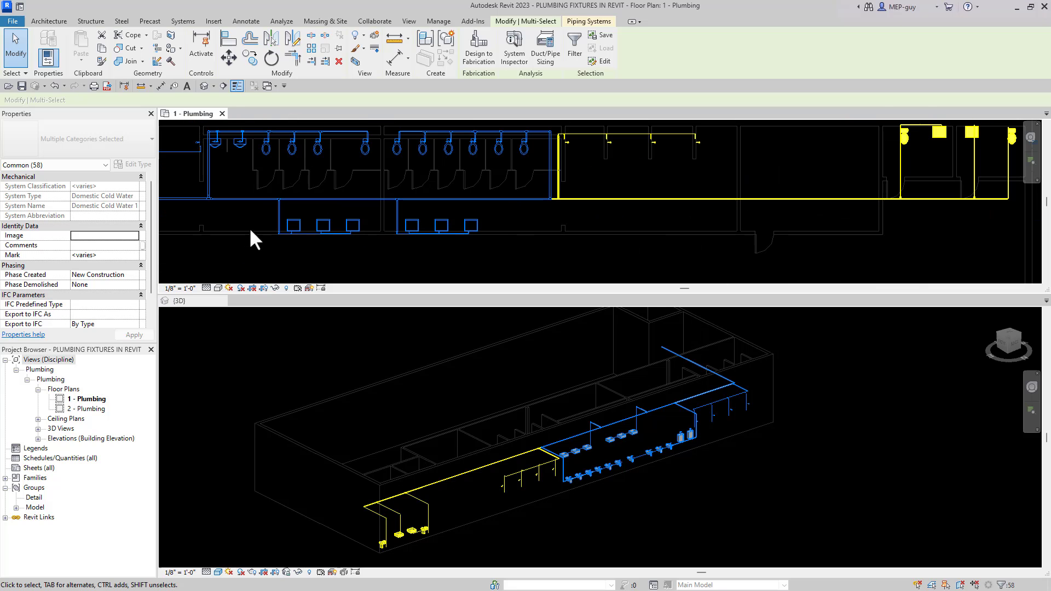
Add the two three-sink branches south of the main to the selection, excluding the main pipe segment between them
{"action": "left_click_drag", "start_coordinate": [259, 200], "coordinate": [511, 251], "text": "ctrl"}
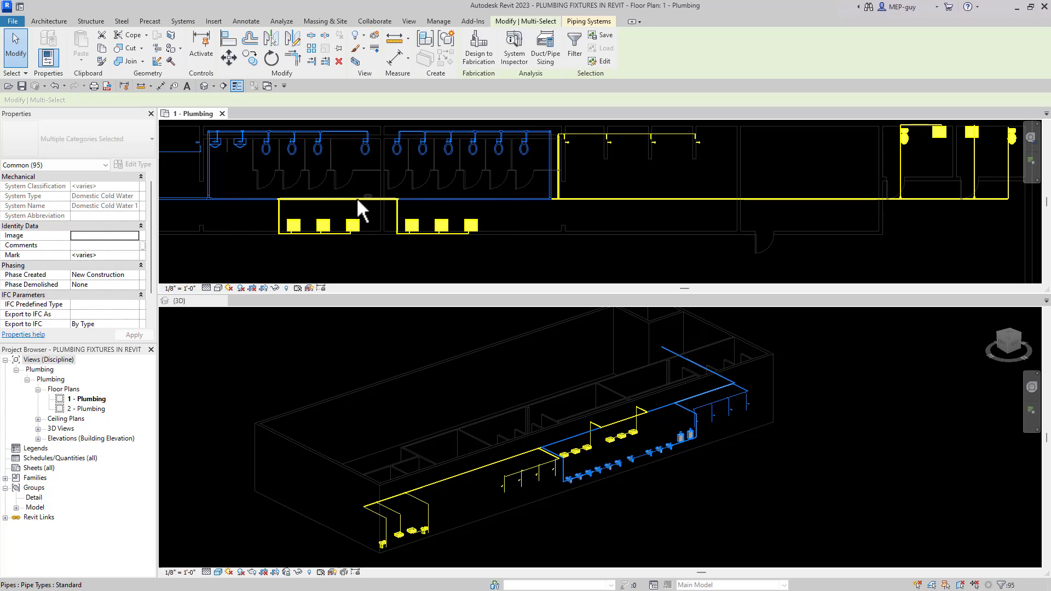
{"action": "left_click", "coordinate": [356, 200], "text": "shift"}
{"action": "scroll", "coordinate": [474, 241], "scroll_direction": "down", "scroll_amount": 2}
{"action": "scroll", "coordinate": [358, 225], "scroll_direction": "up", "scroll_amount": 1}
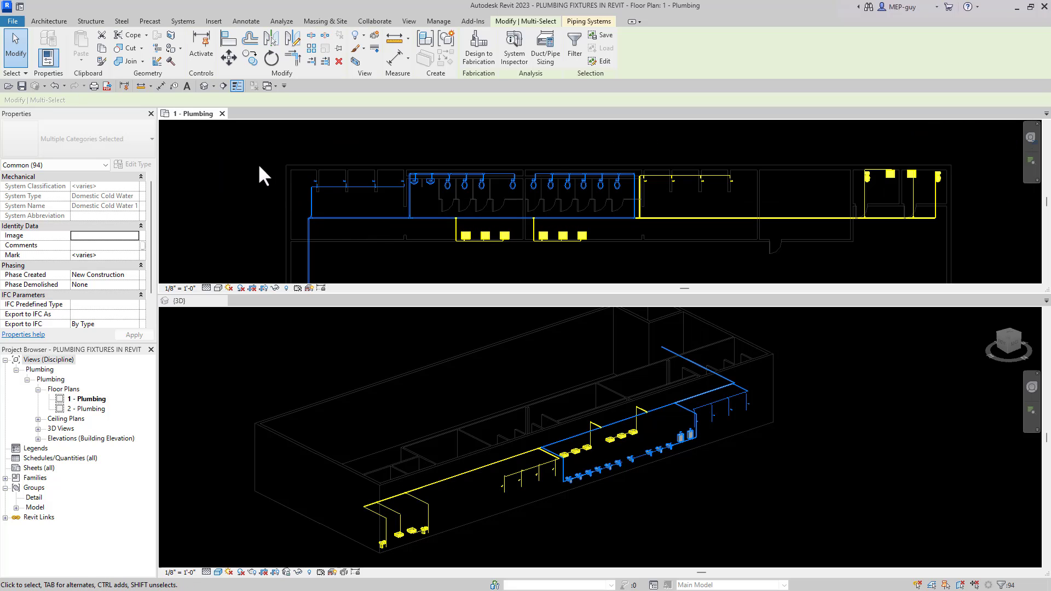
Add the four-shower branch at the west end of the plan, including its connection to the main, to the selection
{"action": "left_click_drag", "start_coordinate": [257, 163], "coordinate": [408, 201]}
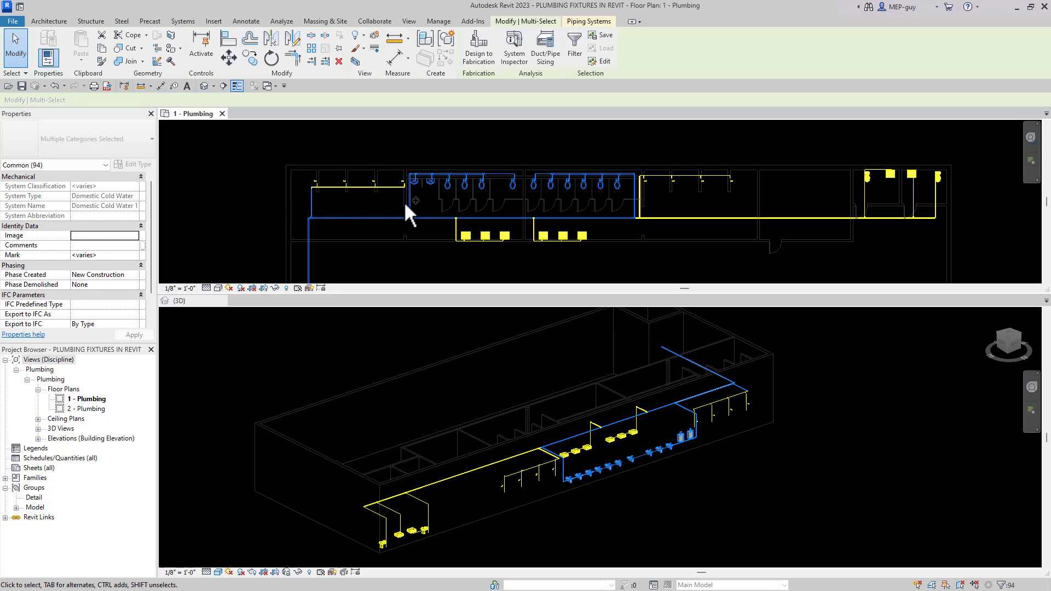
{"action": "left_click_drag", "start_coordinate": [293, 147], "coordinate": [344, 216]}
{"action": "scroll", "coordinate": [329, 219], "scroll_direction": "up", "scroll_amount": 3}
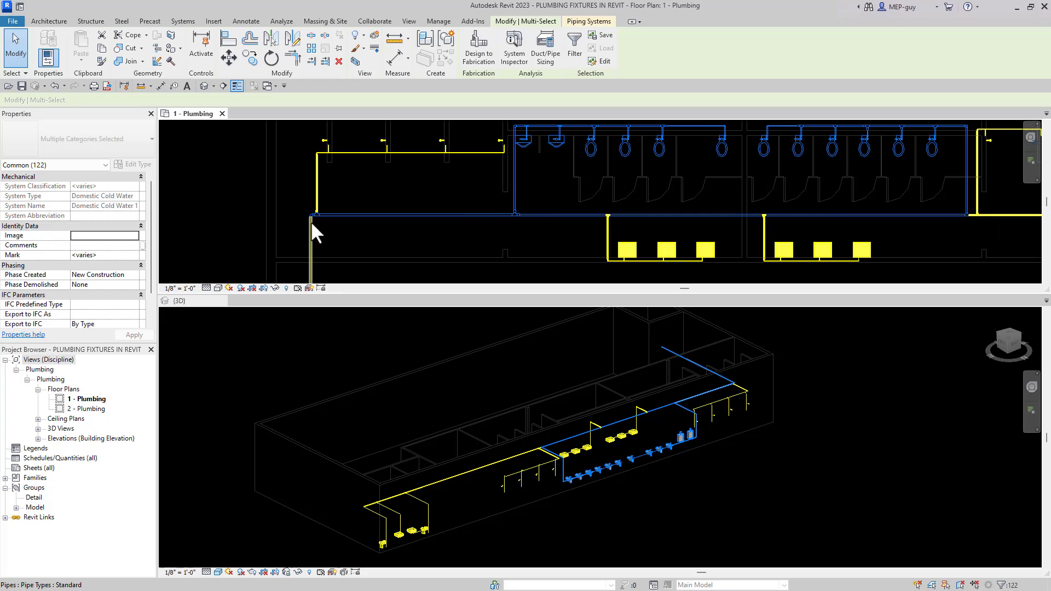
{"action": "scroll", "coordinate": [324, 216], "scroll_direction": "down", "scroll_amount": 1}
{"action": "scroll", "coordinate": [293, 217], "scroll_direction": "down", "scroll_amount": 3}
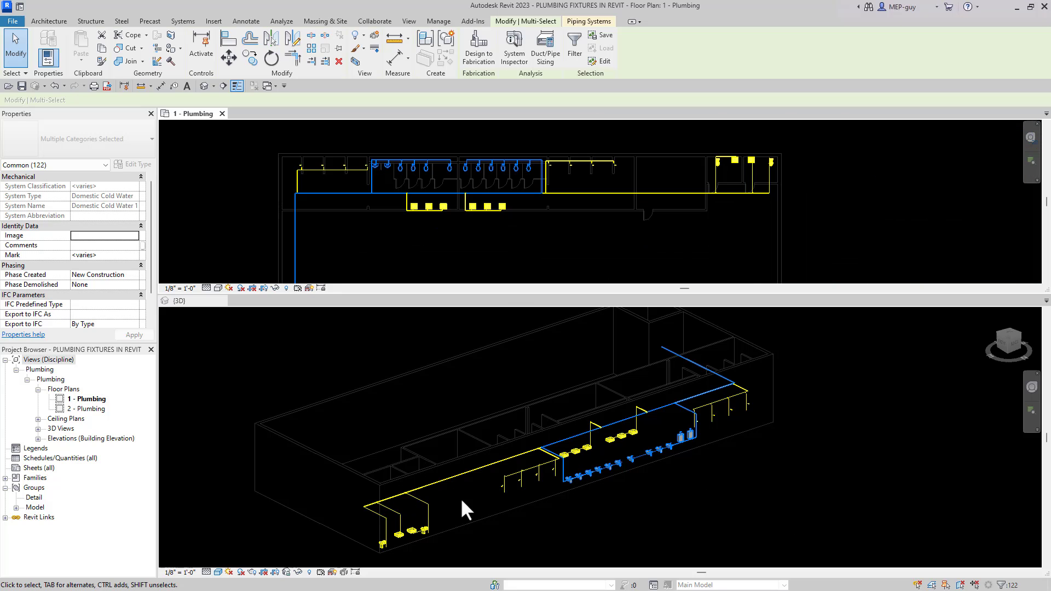
Size the selected flush-tank piping by Velocity only at 8 FPS, with branch sizing set to Match Connector Size
{"action": "left_click", "coordinate": [542, 54]}
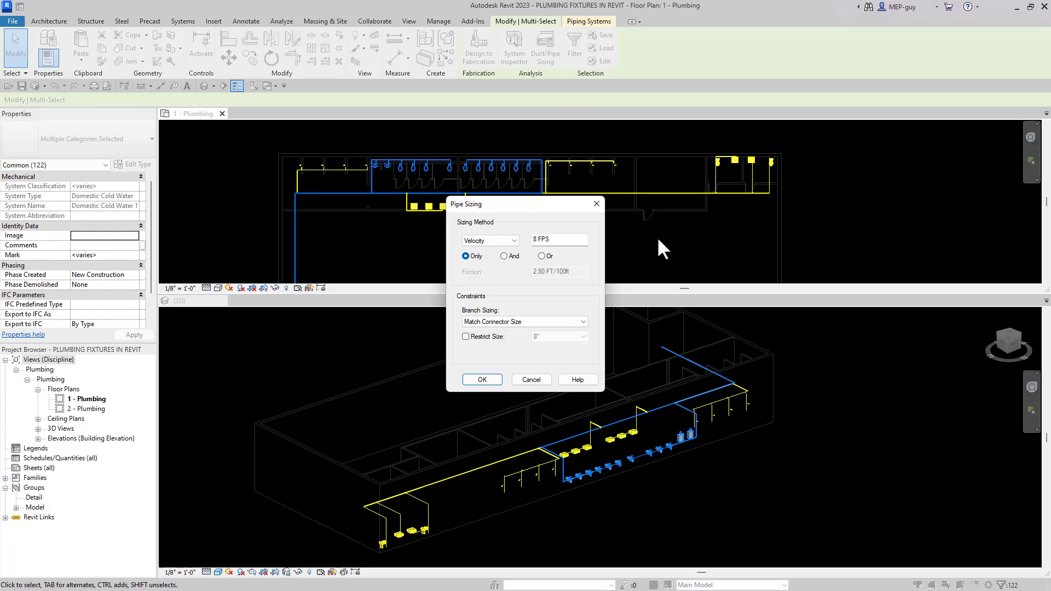
{"action": "left_click", "coordinate": [484, 380]}
{"action": "left_click", "coordinate": [841, 482]}
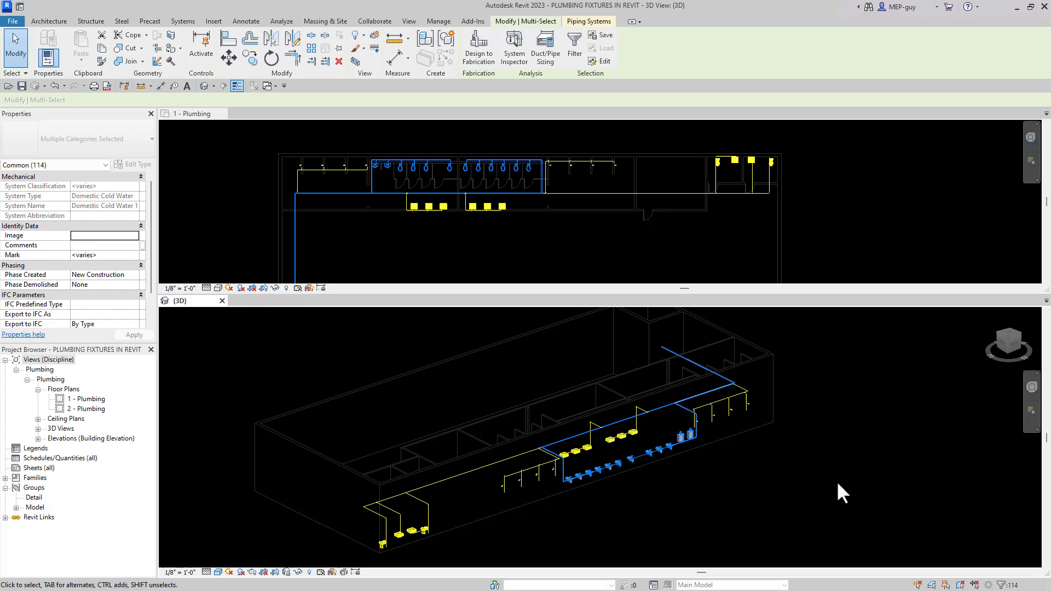
{"action": "left_click", "coordinate": [788, 486]}
{"action": "scroll", "coordinate": [576, 205], "scroll_direction": "down", "scroll_amount": 2}
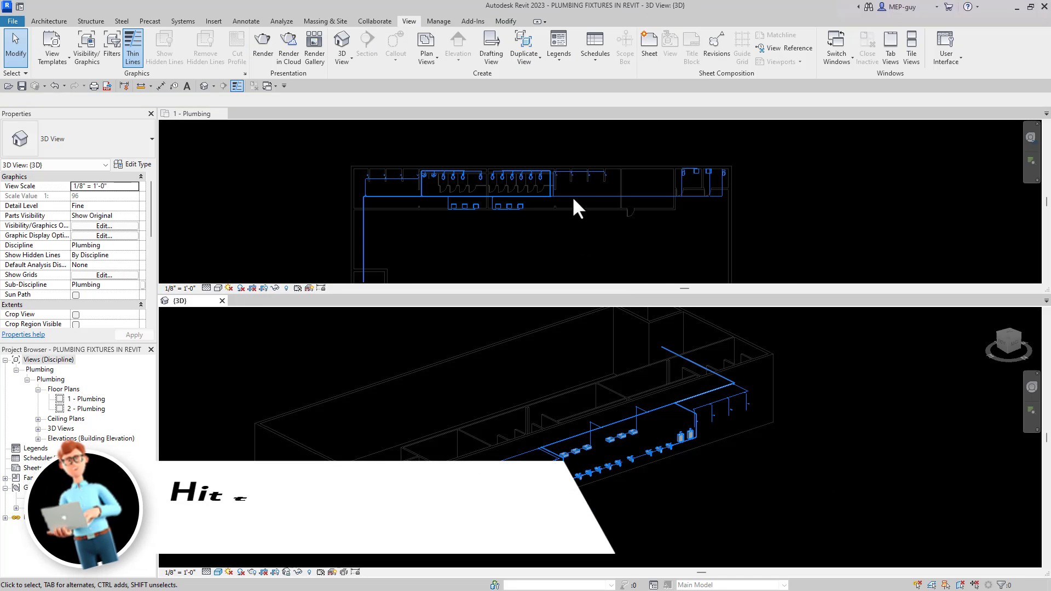
{"action": "scroll", "coordinate": [540, 179], "scroll_direction": "down", "scroll_amount": 2}
{"action": "scroll", "coordinate": [593, 207], "scroll_direction": "up", "scroll_amount": 2}
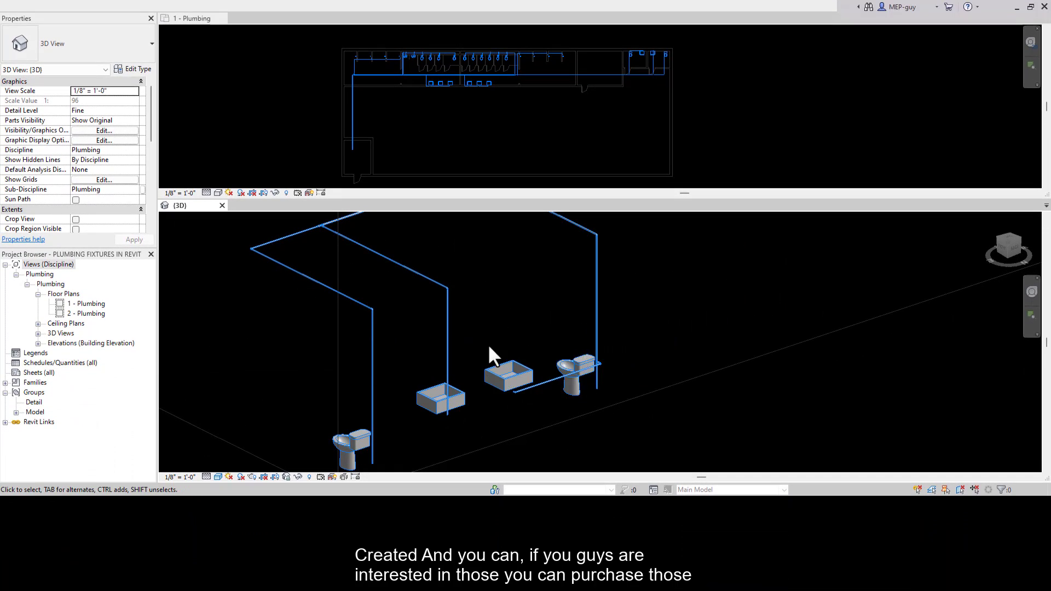
{"action": "scroll", "coordinate": [490, 363], "scroll_direction": "down", "scroll_amount": 5}
{"action": "middle_click_drag", "start_coordinate": [613, 410], "coordinate": [500, 399]}
{"action": "scroll", "coordinate": [521, 397], "scroll_direction": "down", "scroll_amount": 2}
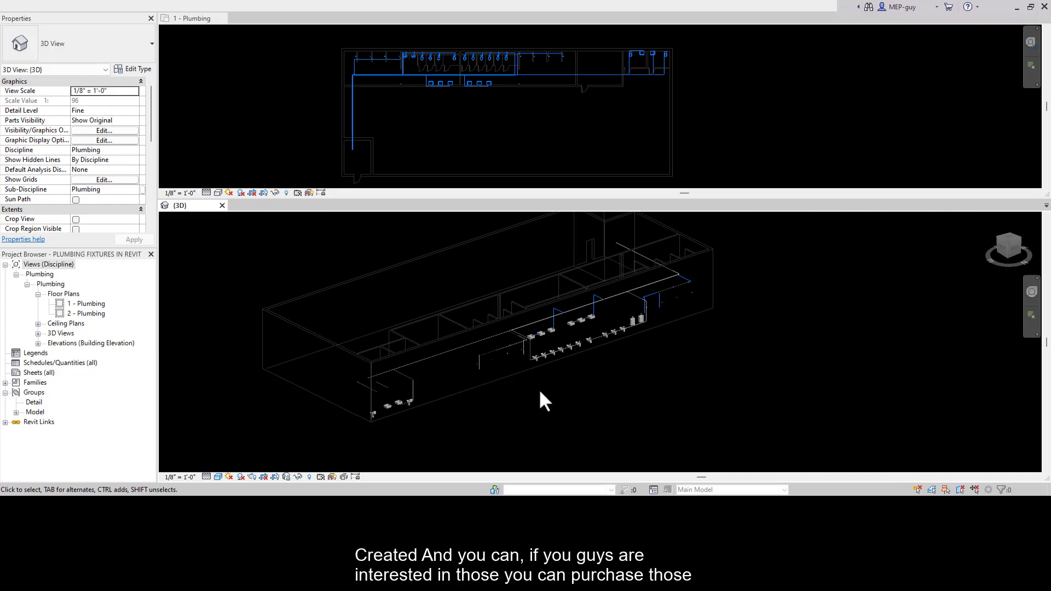
{"action": "middle_click_drag", "start_coordinate": [583, 394], "coordinate": [648, 394]}
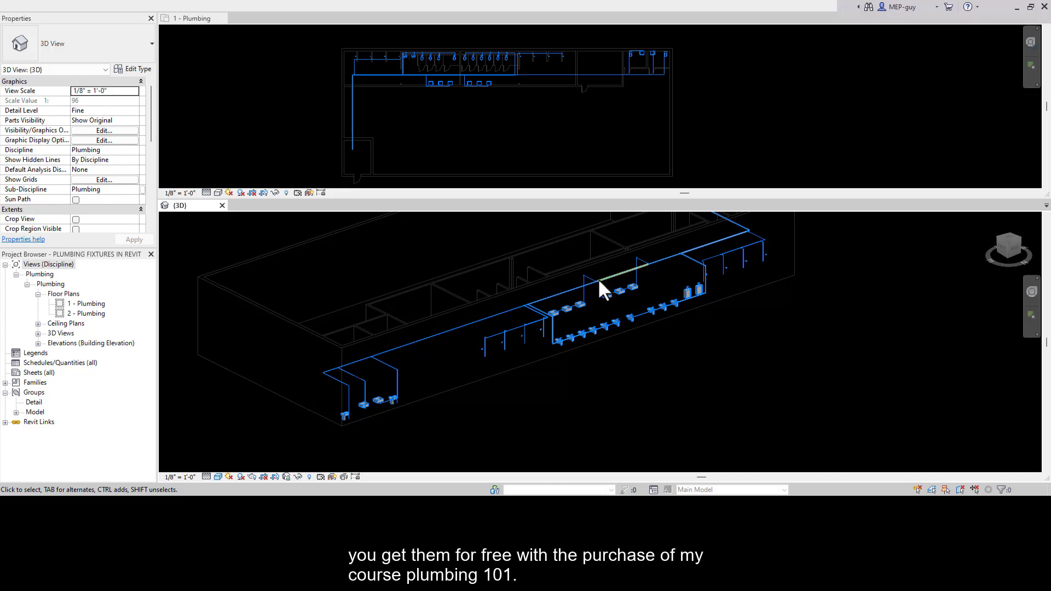
{"action": "middle_click_drag", "start_coordinate": [606, 374], "coordinate": [639, 372]}
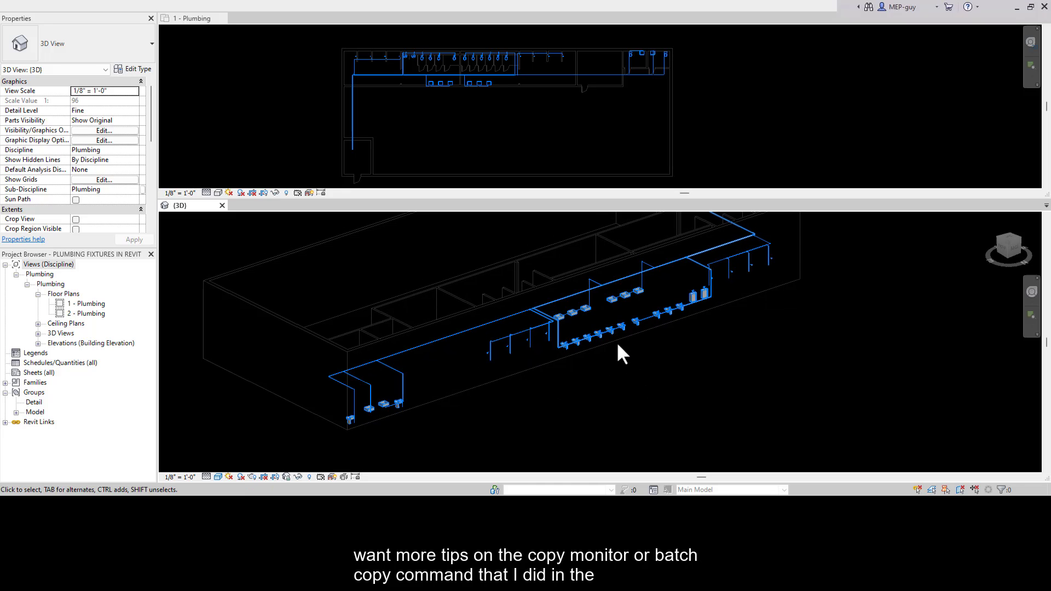
{"action": "scroll", "coordinate": [616, 344], "scroll_direction": "up", "scroll_amount": 5}
{"action": "scroll", "coordinate": [612, 345], "scroll_direction": "down", "scroll_amount": 2}
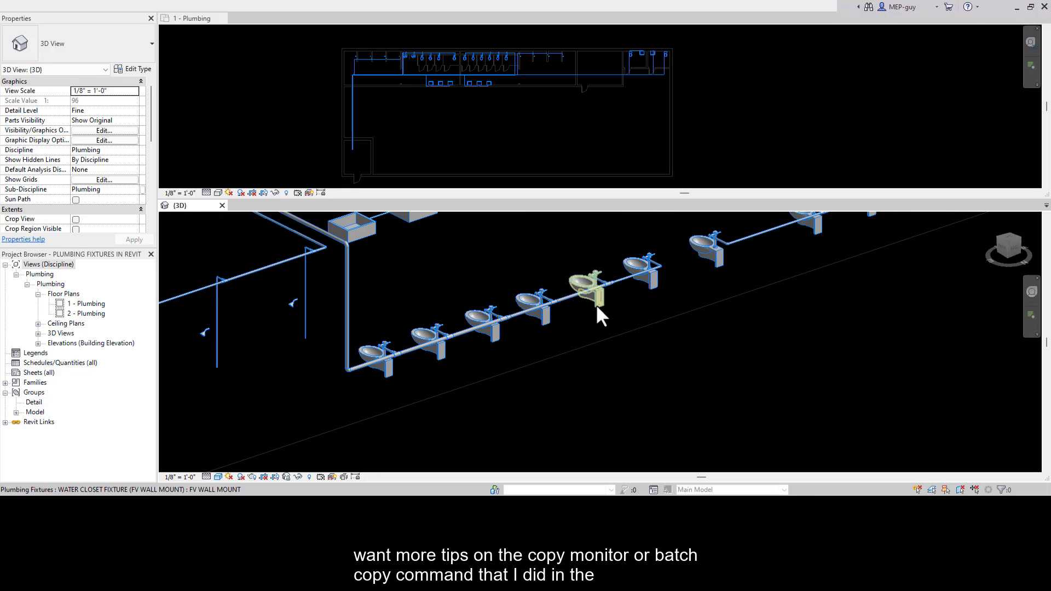
{"action": "scroll", "coordinate": [604, 363], "scroll_direction": "down", "scroll_amount": 3}
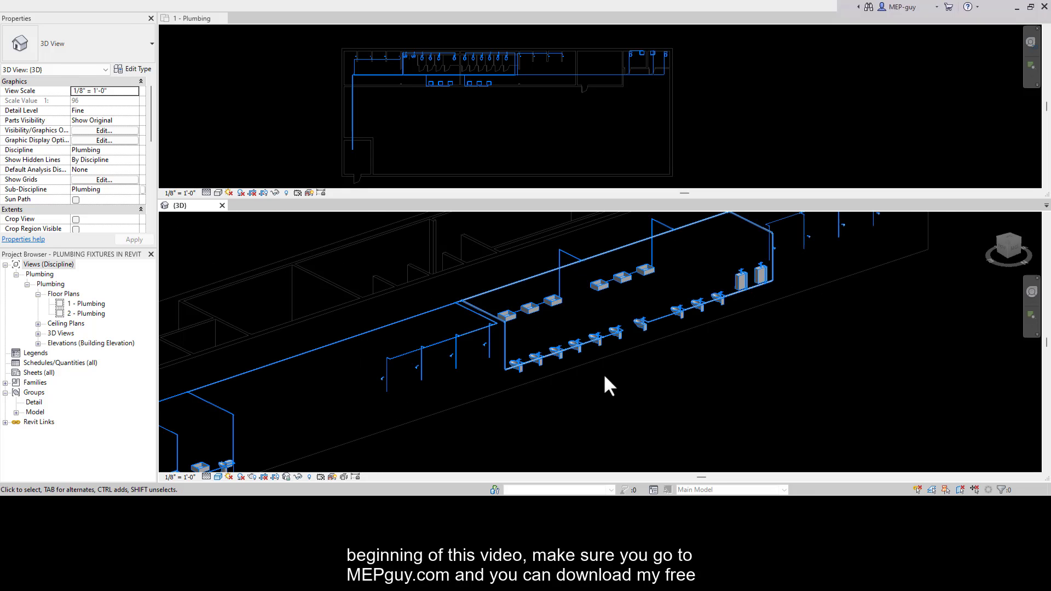
{"action": "scroll", "coordinate": [610, 329], "scroll_direction": "down", "scroll_amount": 3}
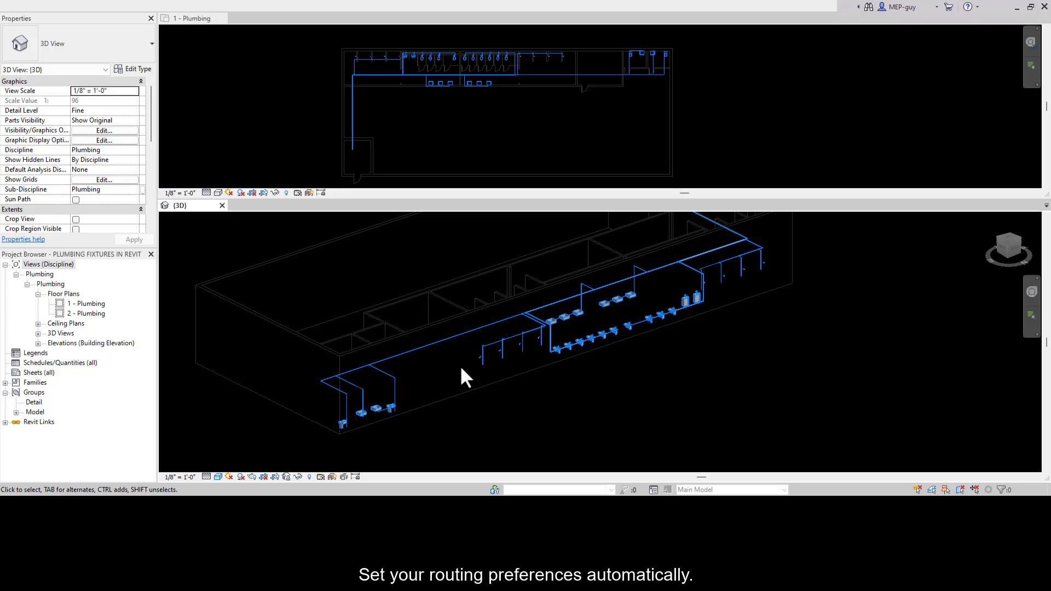
{"action": "scroll", "coordinate": [340, 426], "scroll_direction": "up", "scroll_amount": 6}
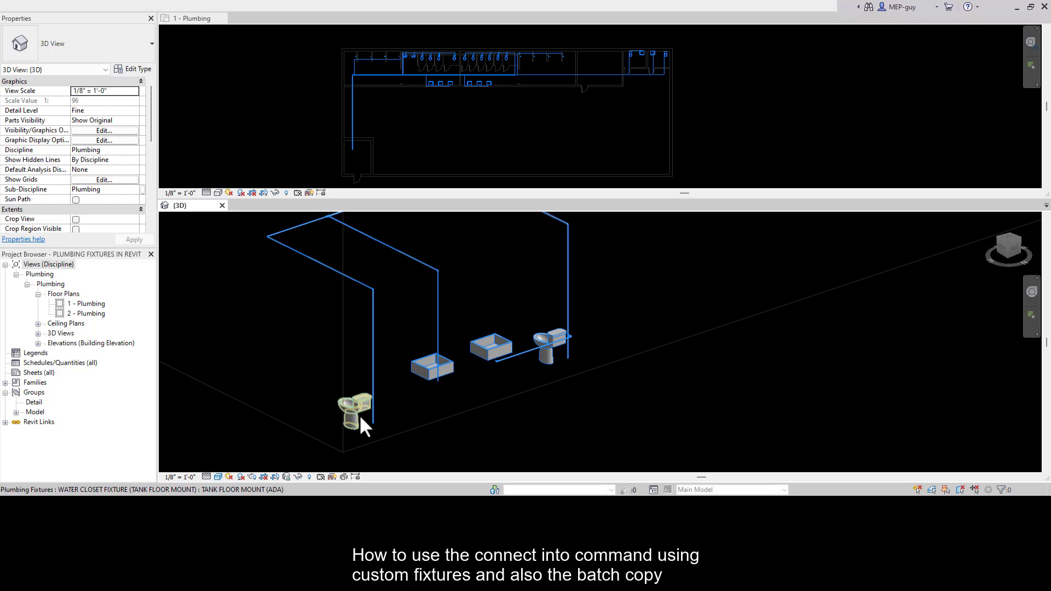
{"action": "scroll", "coordinate": [311, 411], "scroll_direction": "down", "scroll_amount": 5}
{"action": "scroll", "coordinate": [310, 408], "scroll_direction": "down", "scroll_amount": 3}
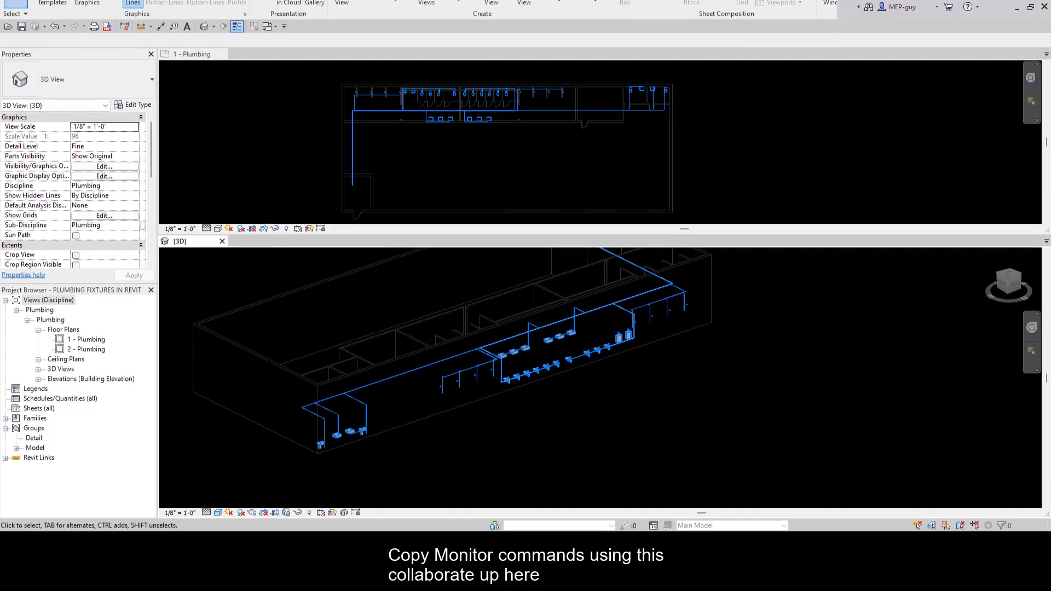
{"action": "left_click", "coordinate": [376, 20]}
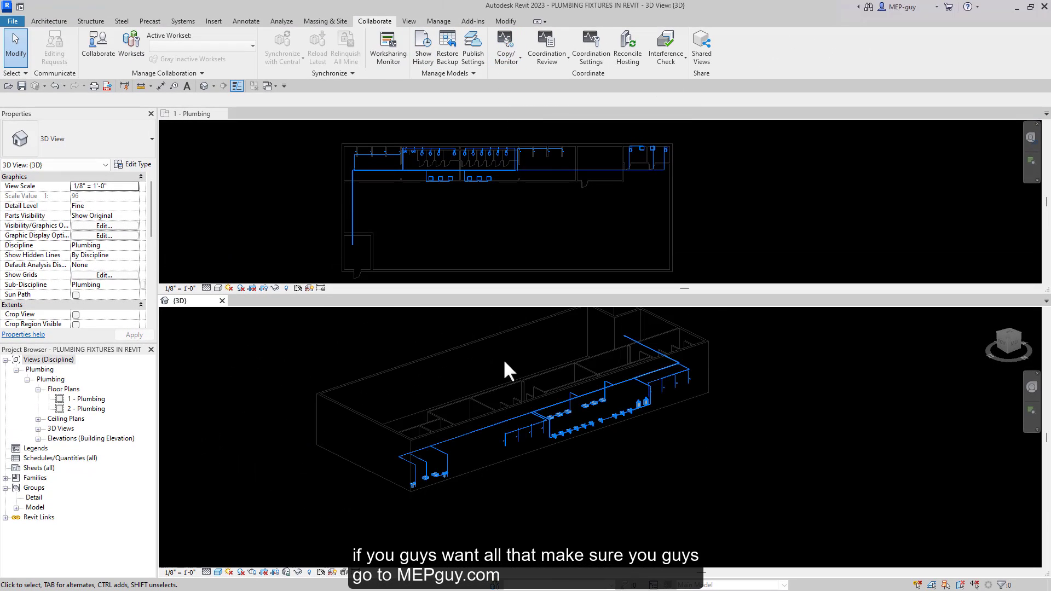
{"action": "middle_click_drag", "start_coordinate": [505, 369], "coordinate": [538, 375]}
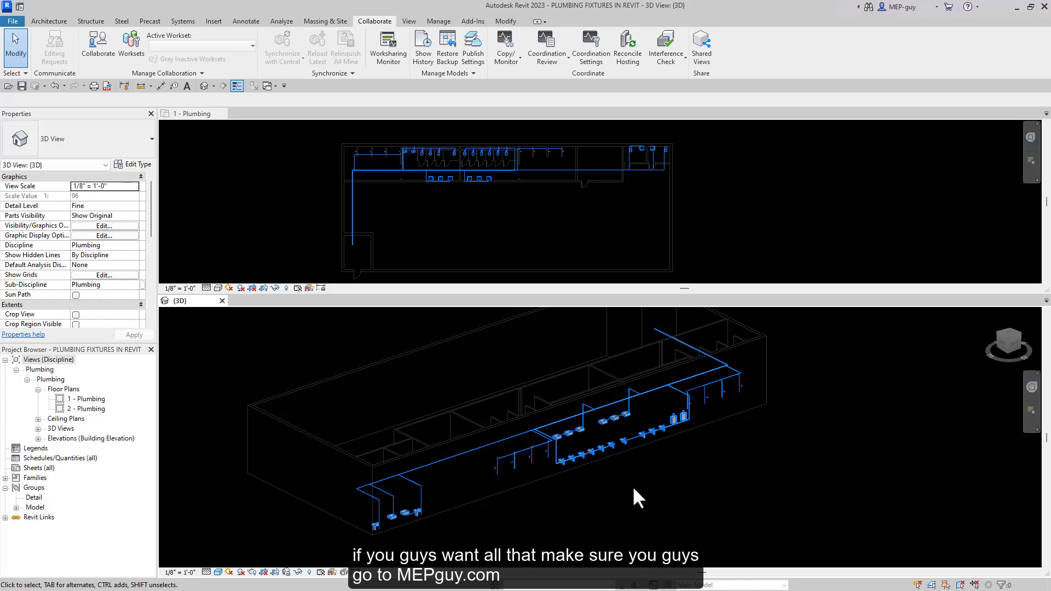